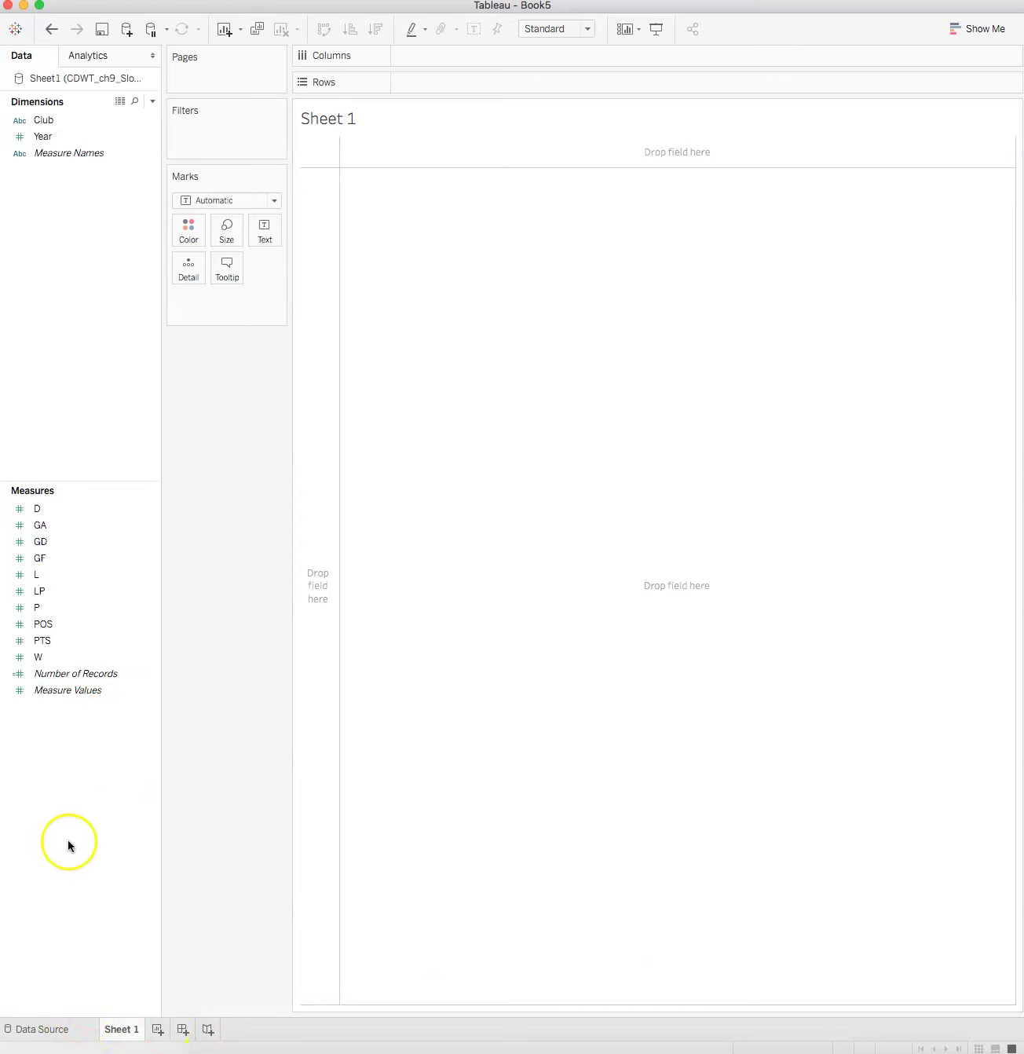
# Create a parameter named Select with String data type and a List of allowable values
pyautogui.rightClick(81, 806)
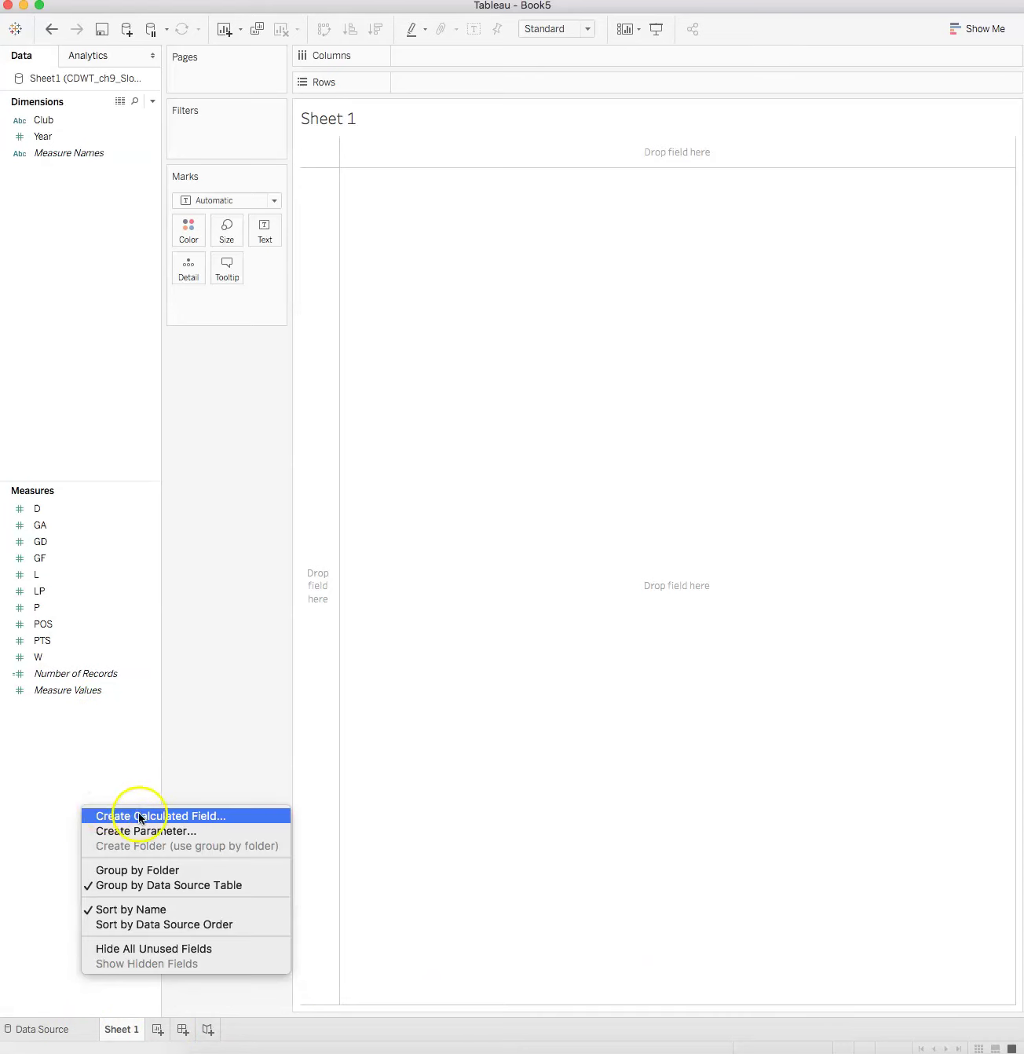
pyautogui.click(28, 762)
pyautogui.rightClick(27, 761)
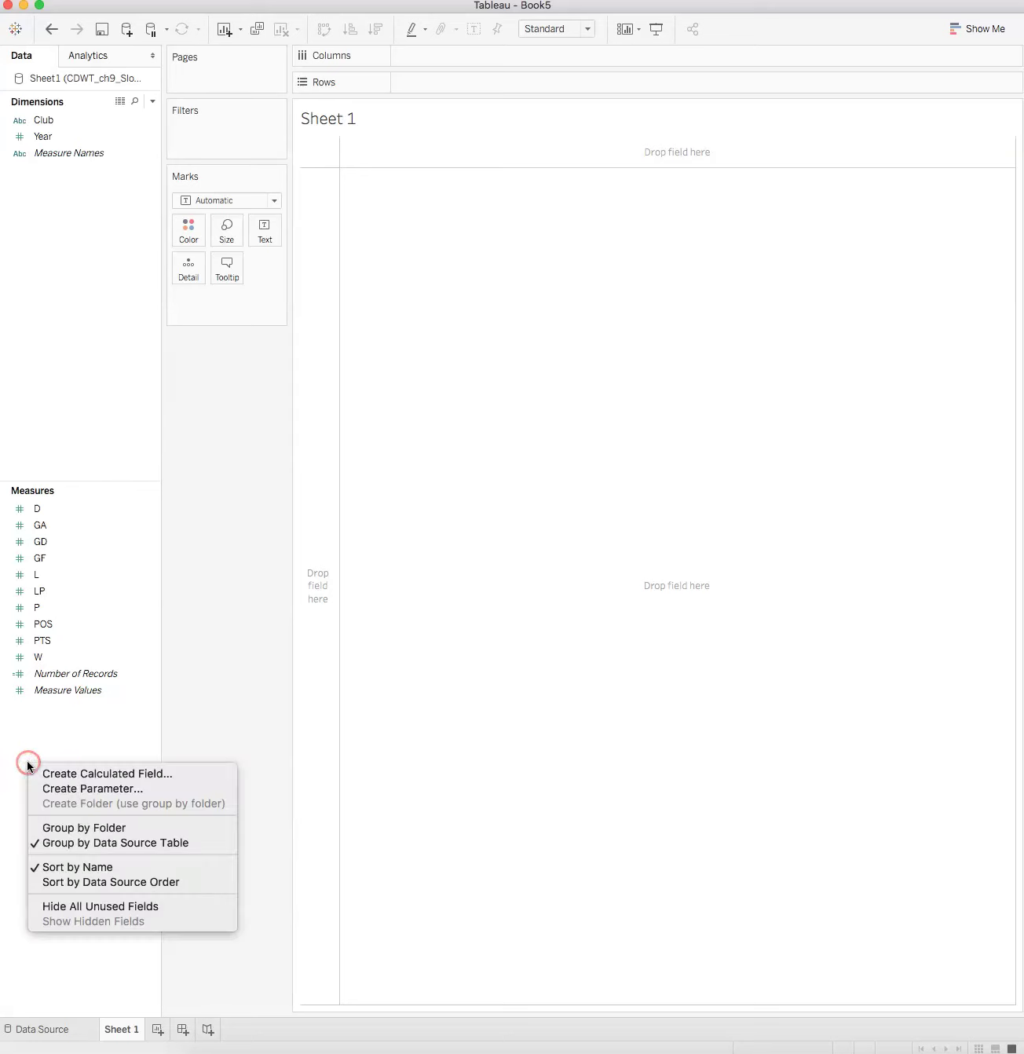
pyautogui.click(98, 790)
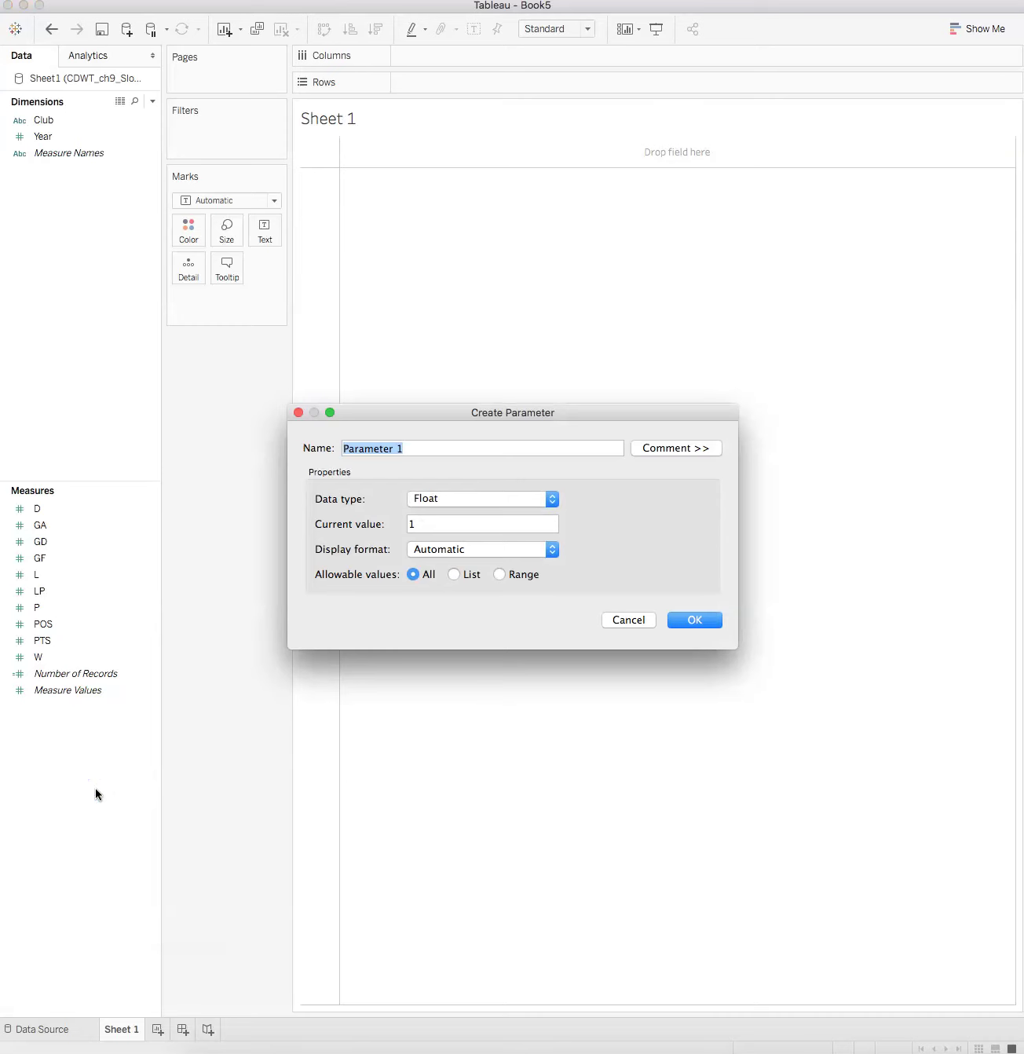
pyautogui.write('Select')
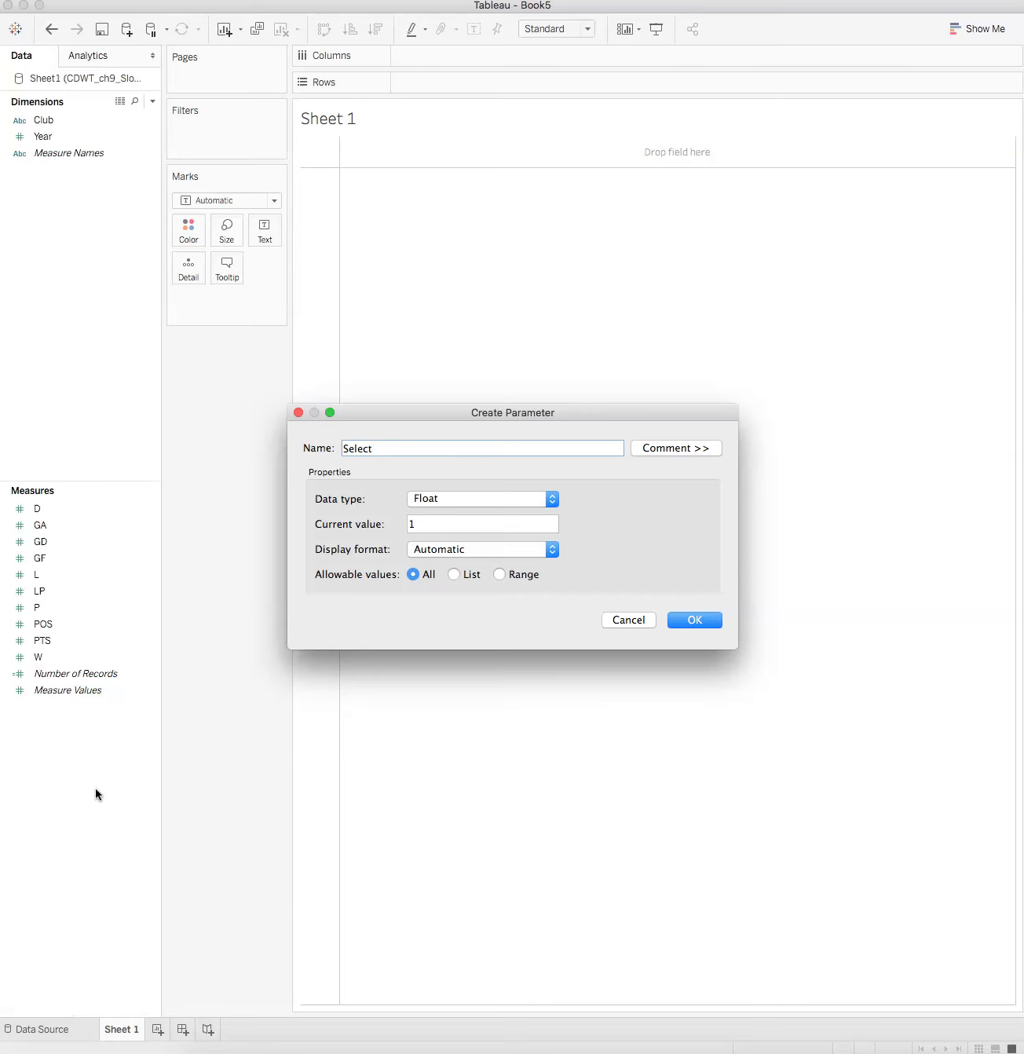
pyautogui.click(552, 501)
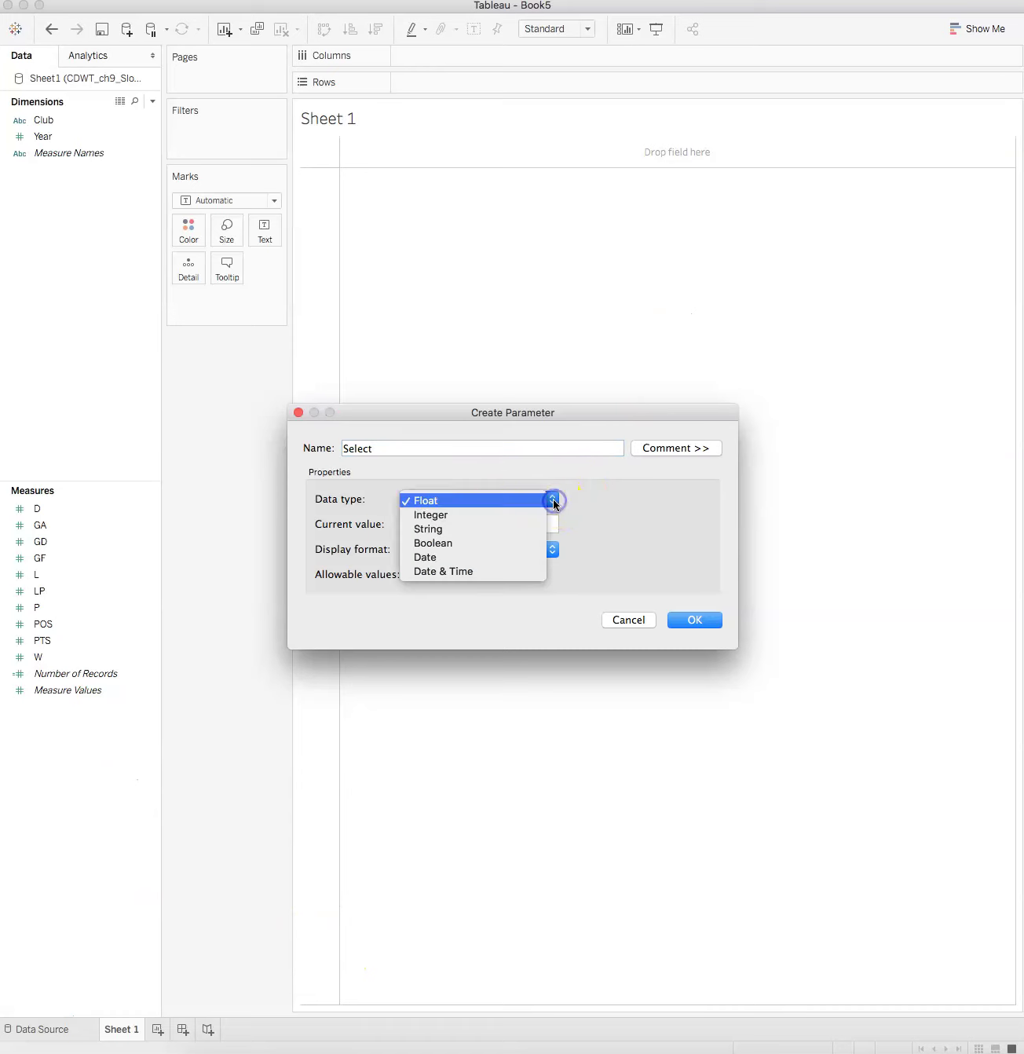
pyautogui.click(428, 531)
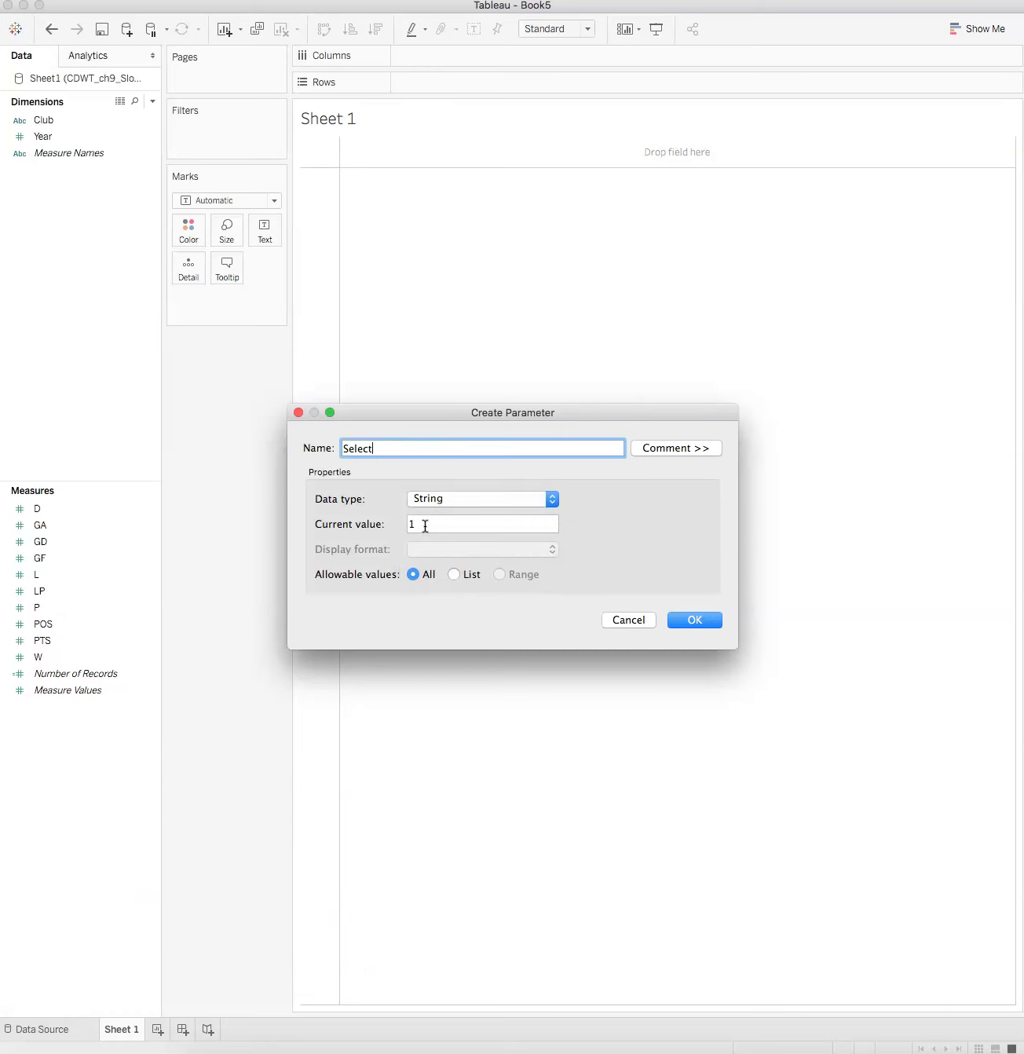
pyautogui.click(433, 525)
pyautogui.click(454, 575)
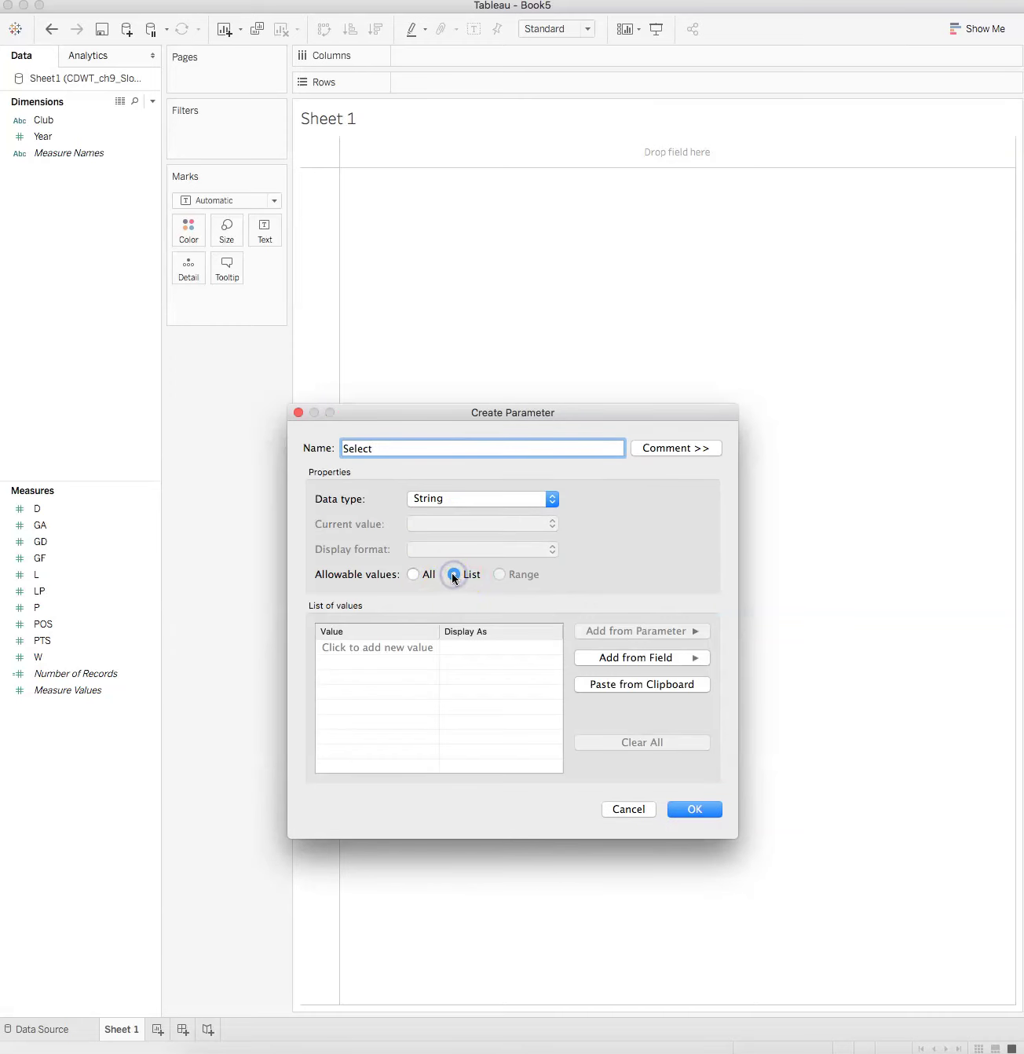
# Enter list values Points, Position, Wins, Draws, Losses, Goals for, Goals Against, Goal Differential
pyautogui.click(365, 649)
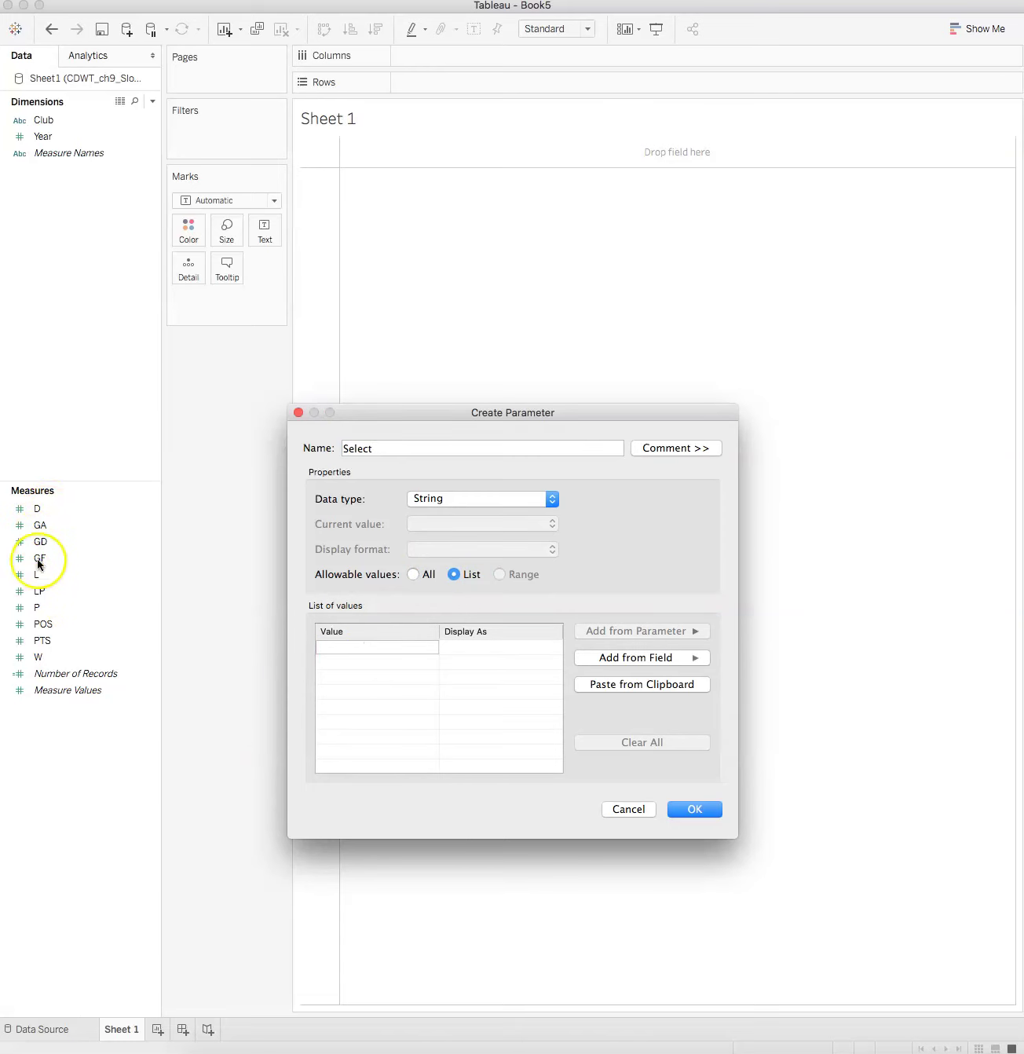
pyautogui.click(389, 646)
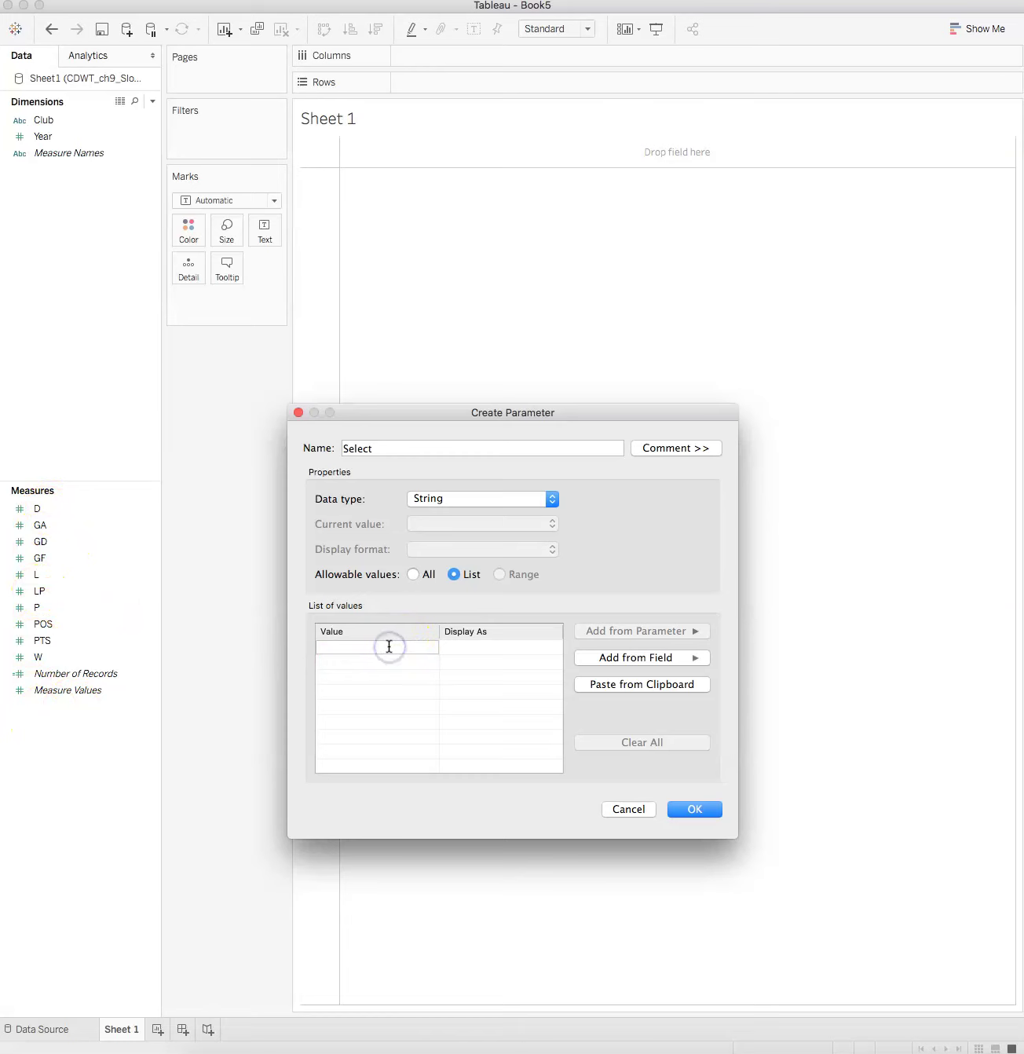
pyautogui.write('Points')
pyautogui.press('Return')
pyautogui.write('Position')
pyautogui.press('Return')
pyautogui.write('Wins')
pyautogui.press('Return')
pyautogui.write('Draws')
pyautogui.press('Return')
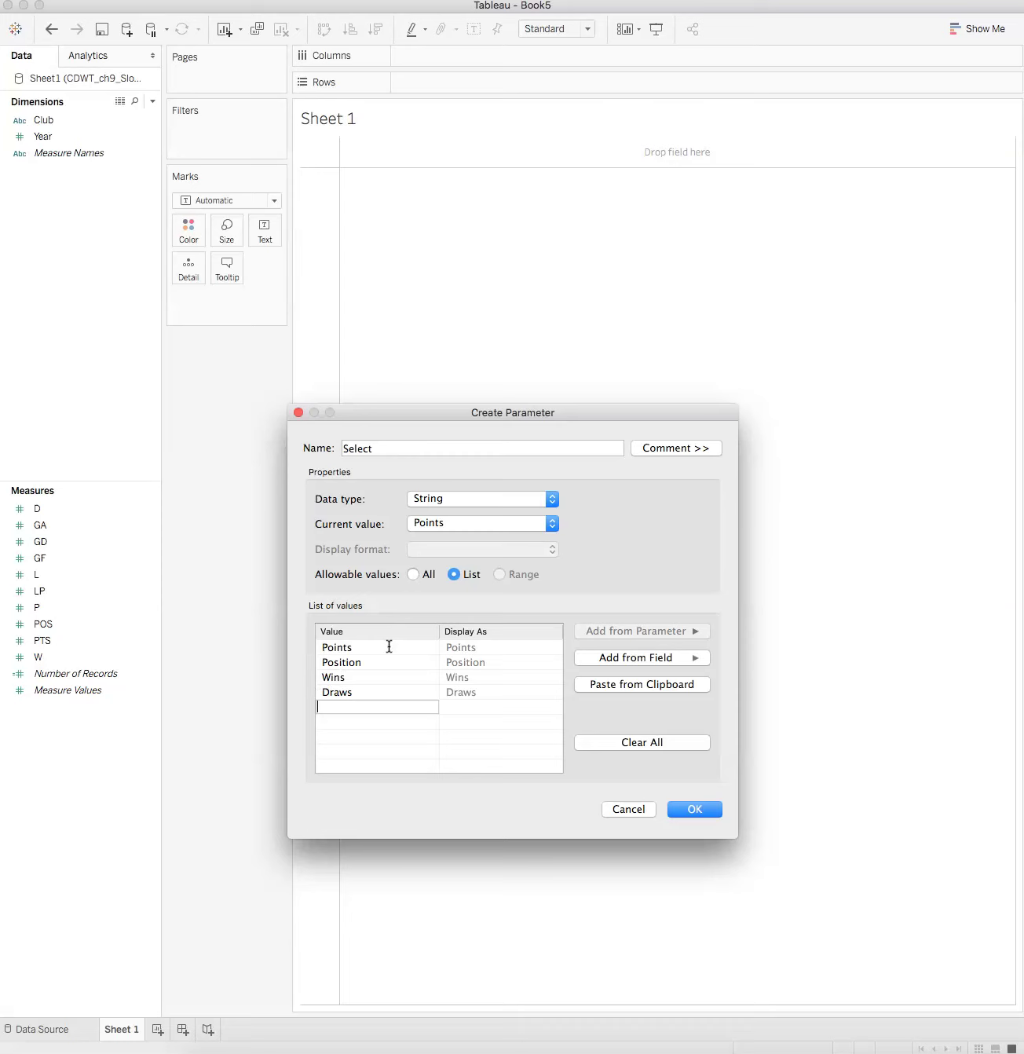
pyautogui.write('Losses')
pyautogui.press('Return')
pyautogui.write('Goals for')
pyautogui.press('Return')
pyautogui.write('Goals Against')
pyautogui.press('Return')
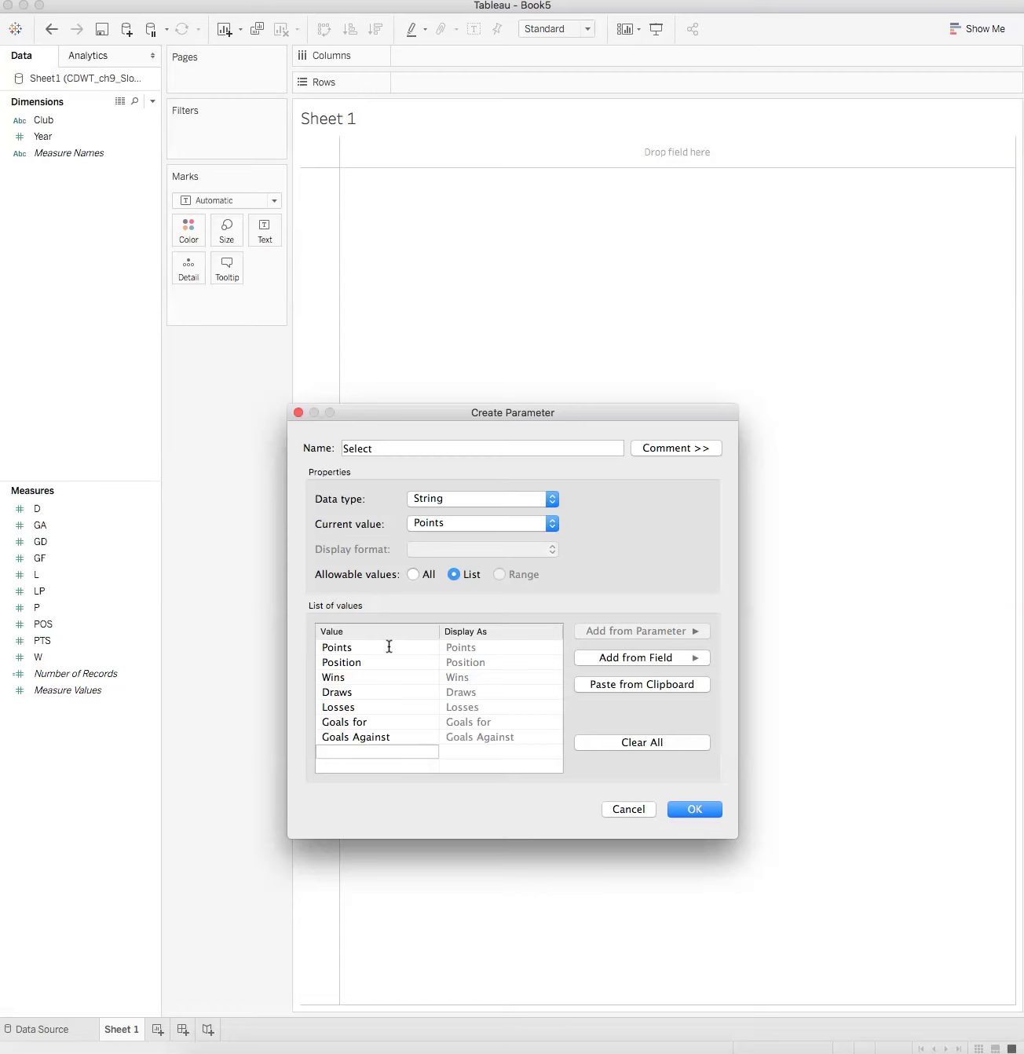
pyautogui.write('Goal Differential')
pyautogui.press('Return')
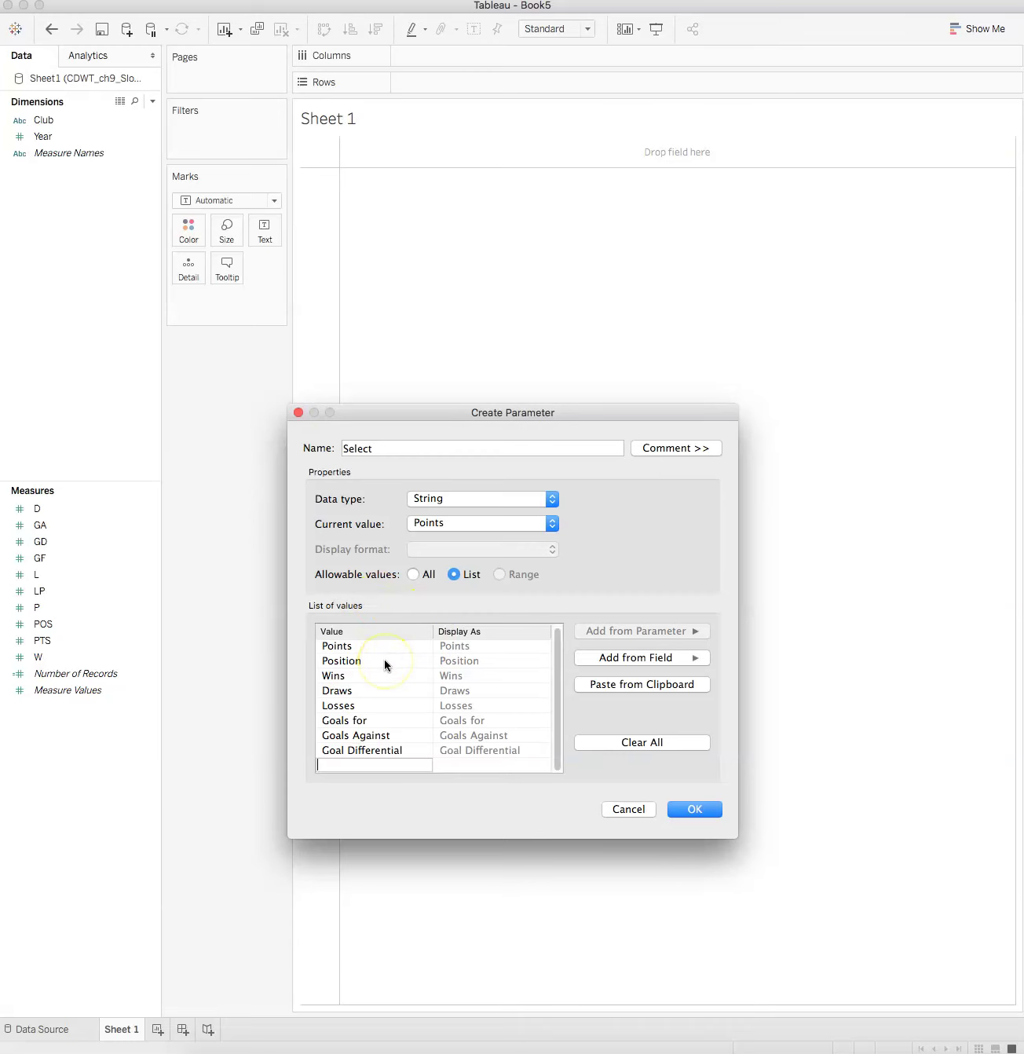
# Correct 'Goals for' to 'Goals For' and save the Select parameter
pyautogui.click(356, 720)
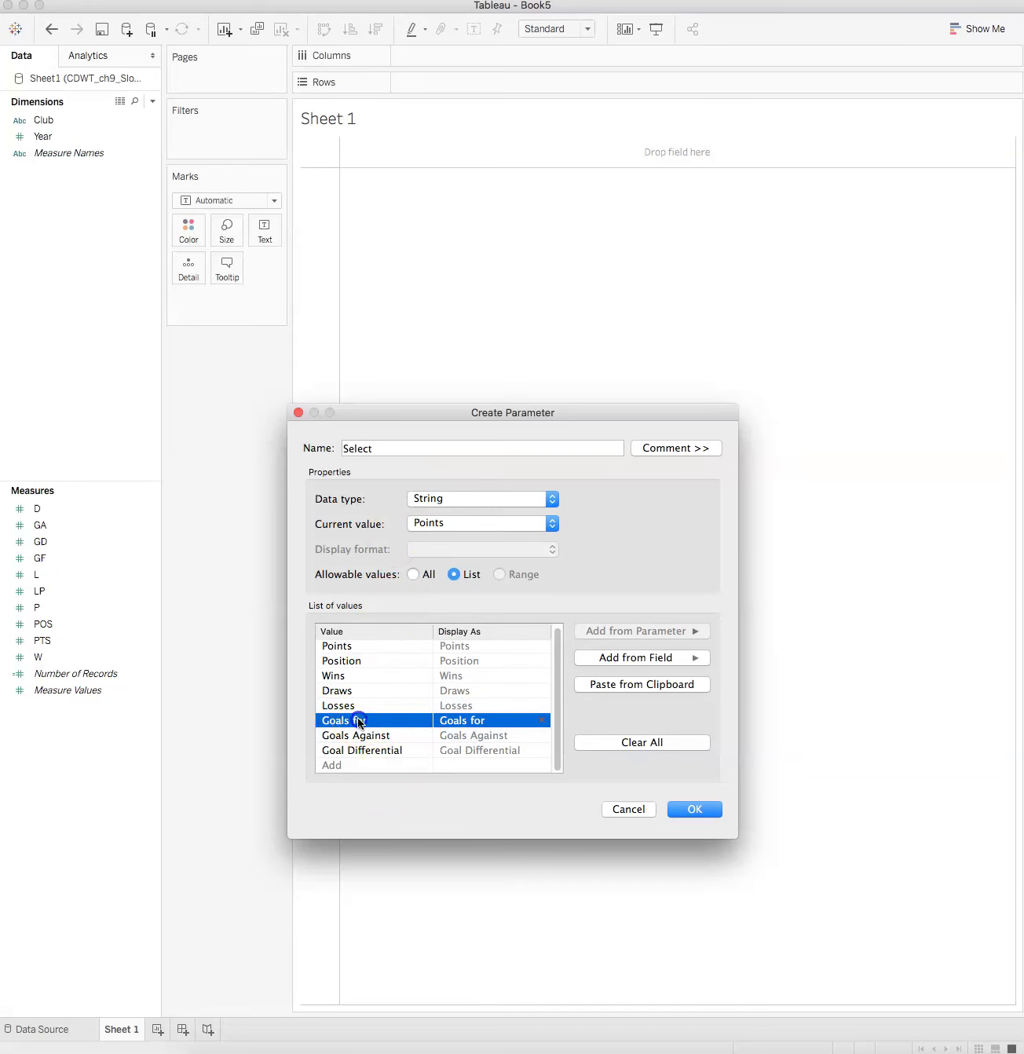
pyautogui.click(356, 720)
pyautogui.click(351, 720)
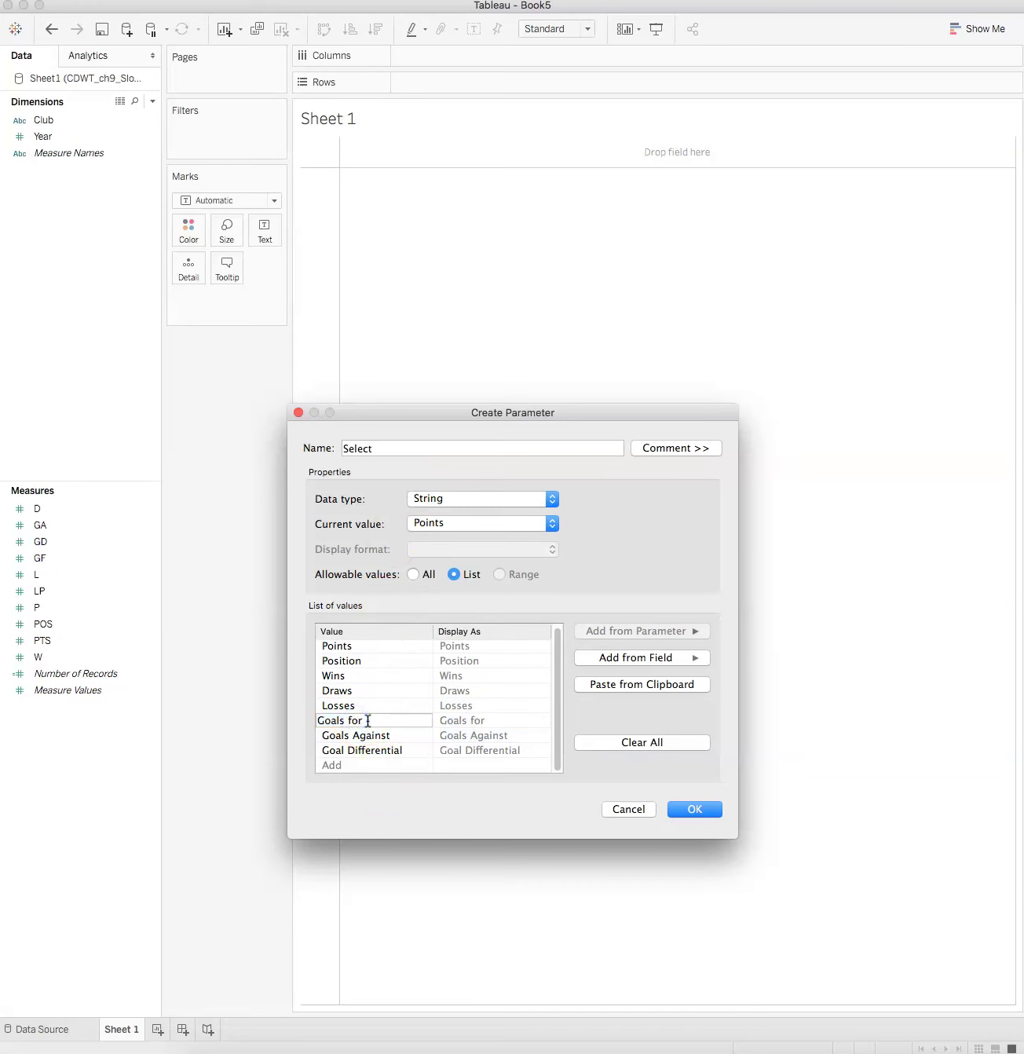
pyautogui.press('BackSpace')
pyautogui.write('F')
pyautogui.press('Return')
pyautogui.press('Return')
pyautogui.press('Return')
pyautogui.press('Return')
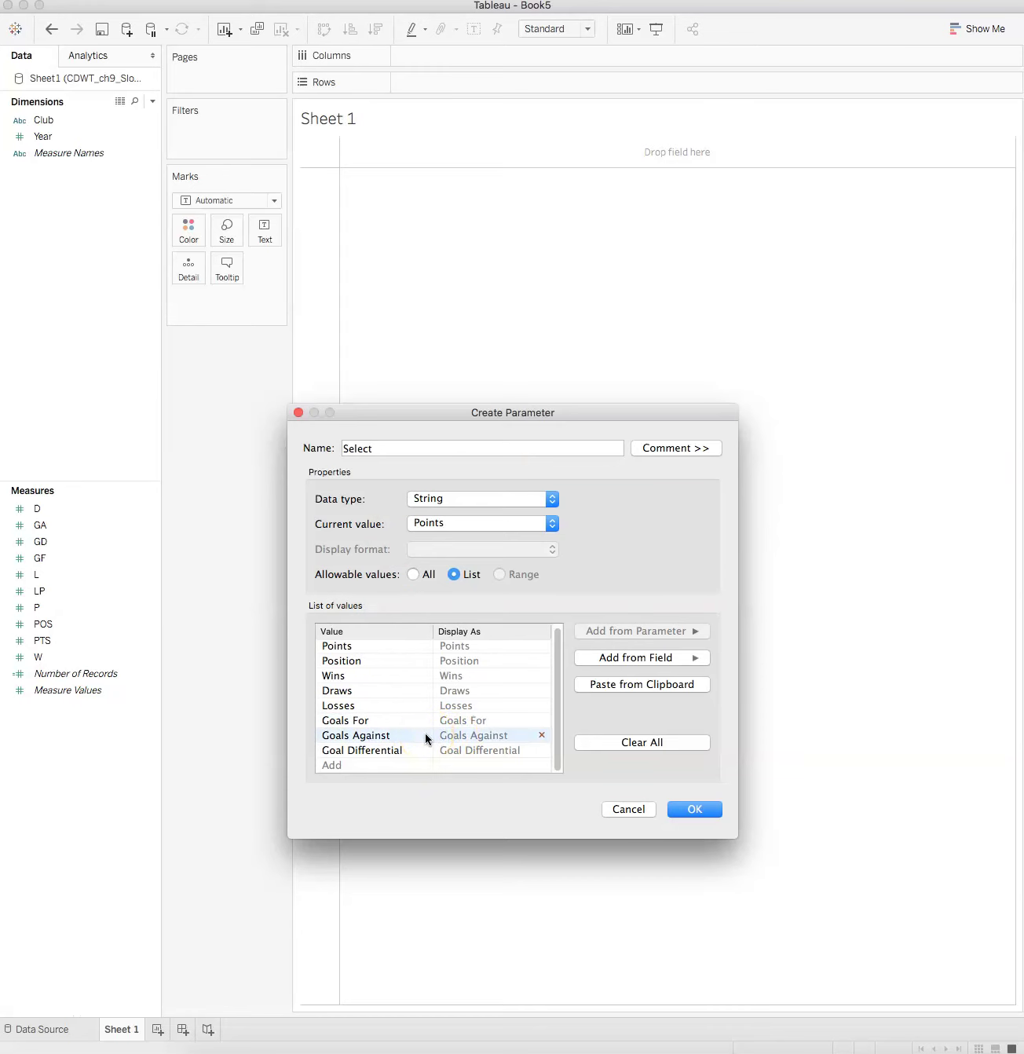
pyautogui.press('Return')
pyautogui.press('Return')
pyautogui.press('Return')
pyautogui.click(425, 792)
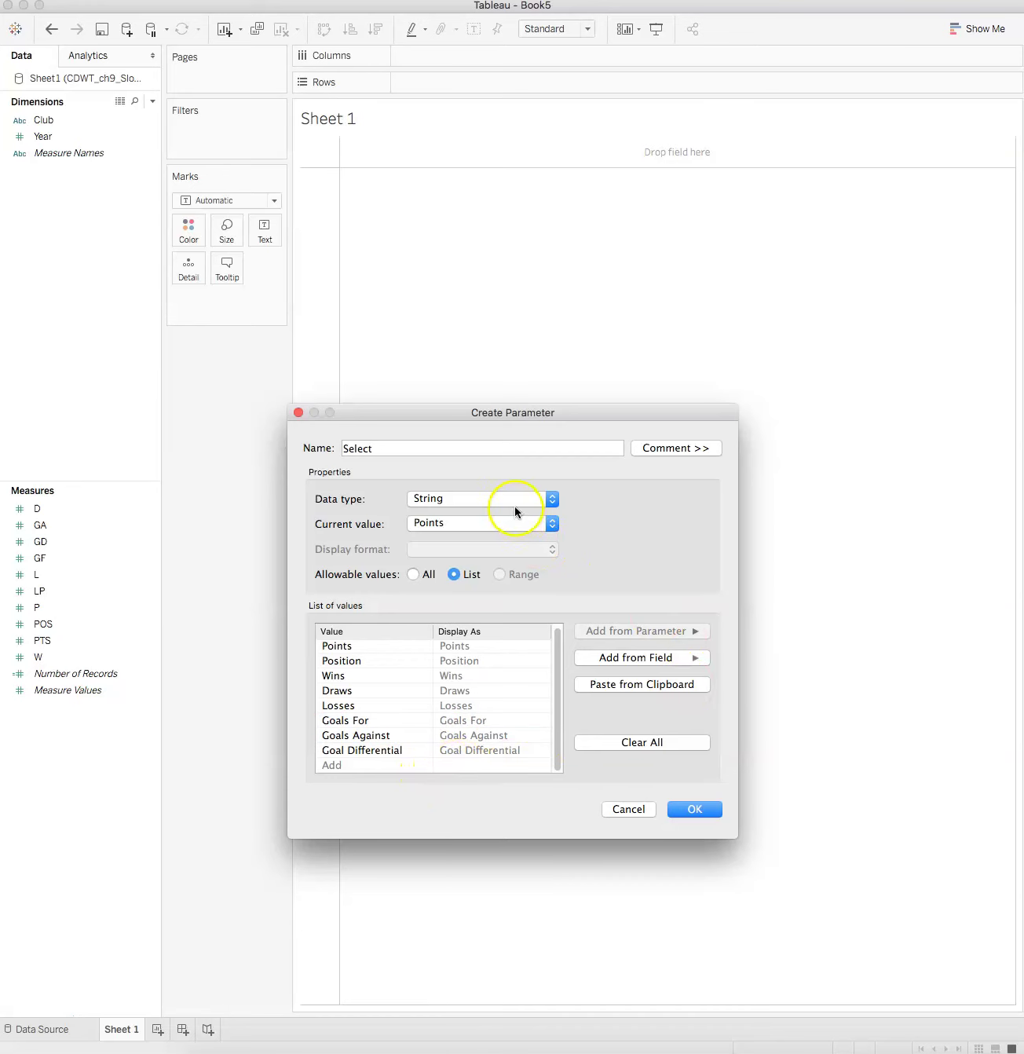
pyautogui.click(695, 808)
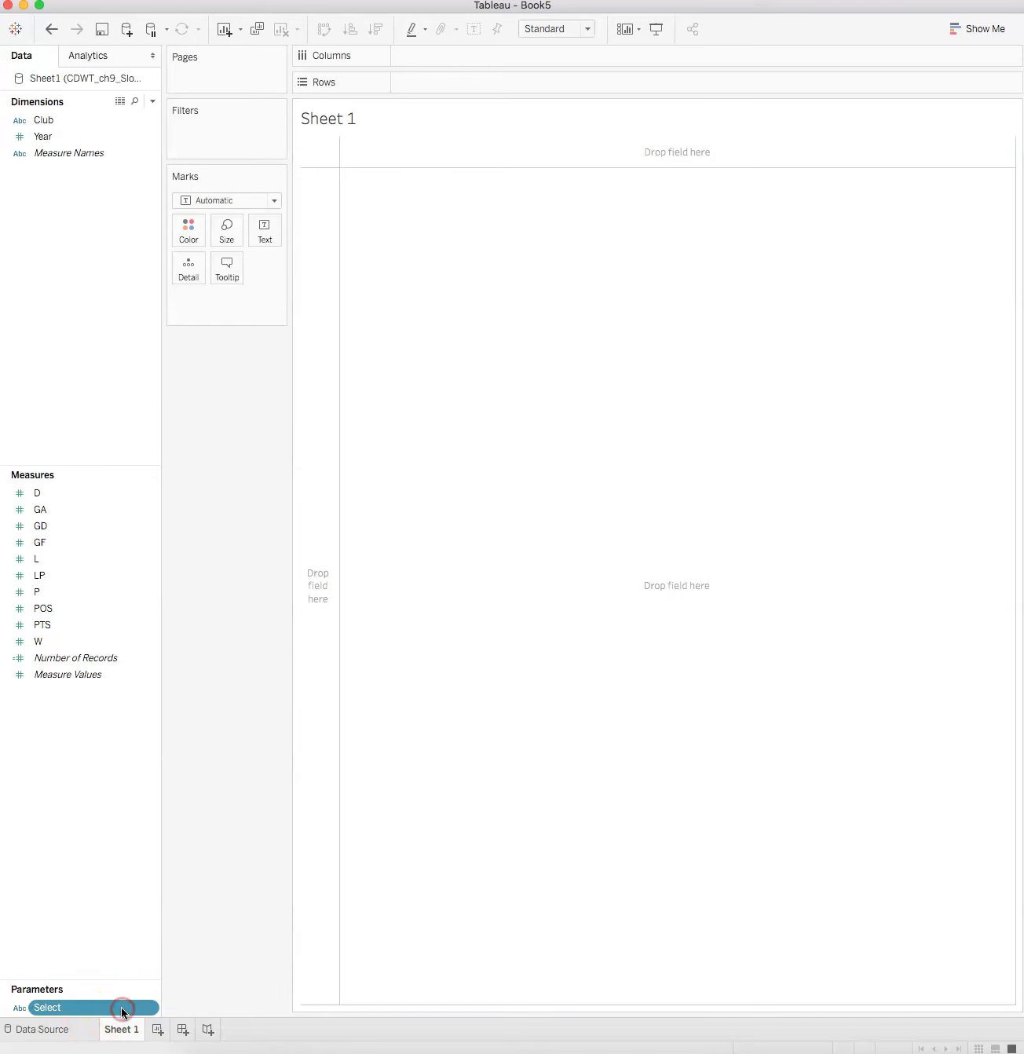
# Drag the Parameters divider up and bring up the Data pane's Create Calculated Field menu
pyautogui.click(63, 994)
pyautogui.moveTo(118, 985); pyautogui.dragTo(115, 820)
pyautogui.rightClick(92, 848)
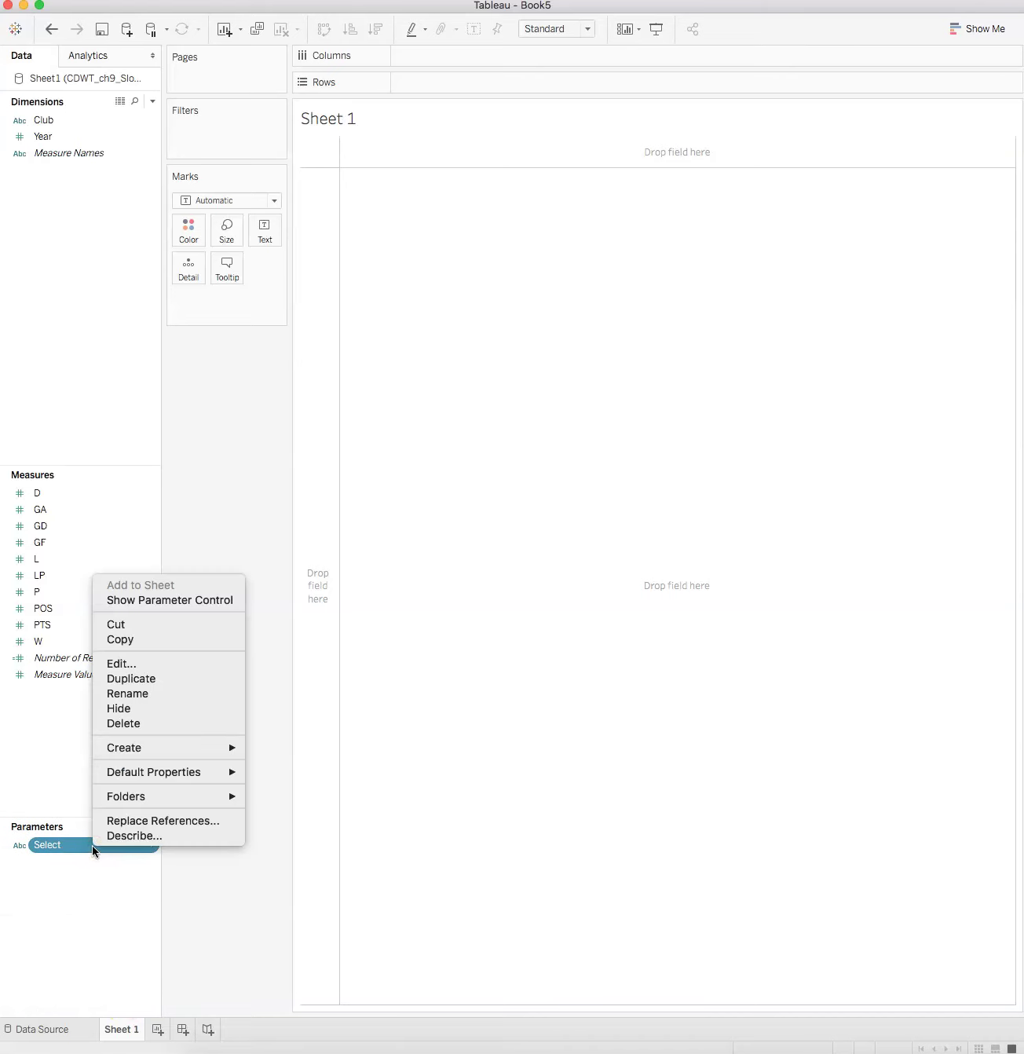
pyautogui.click(93, 895)
pyautogui.rightClick(96, 879)
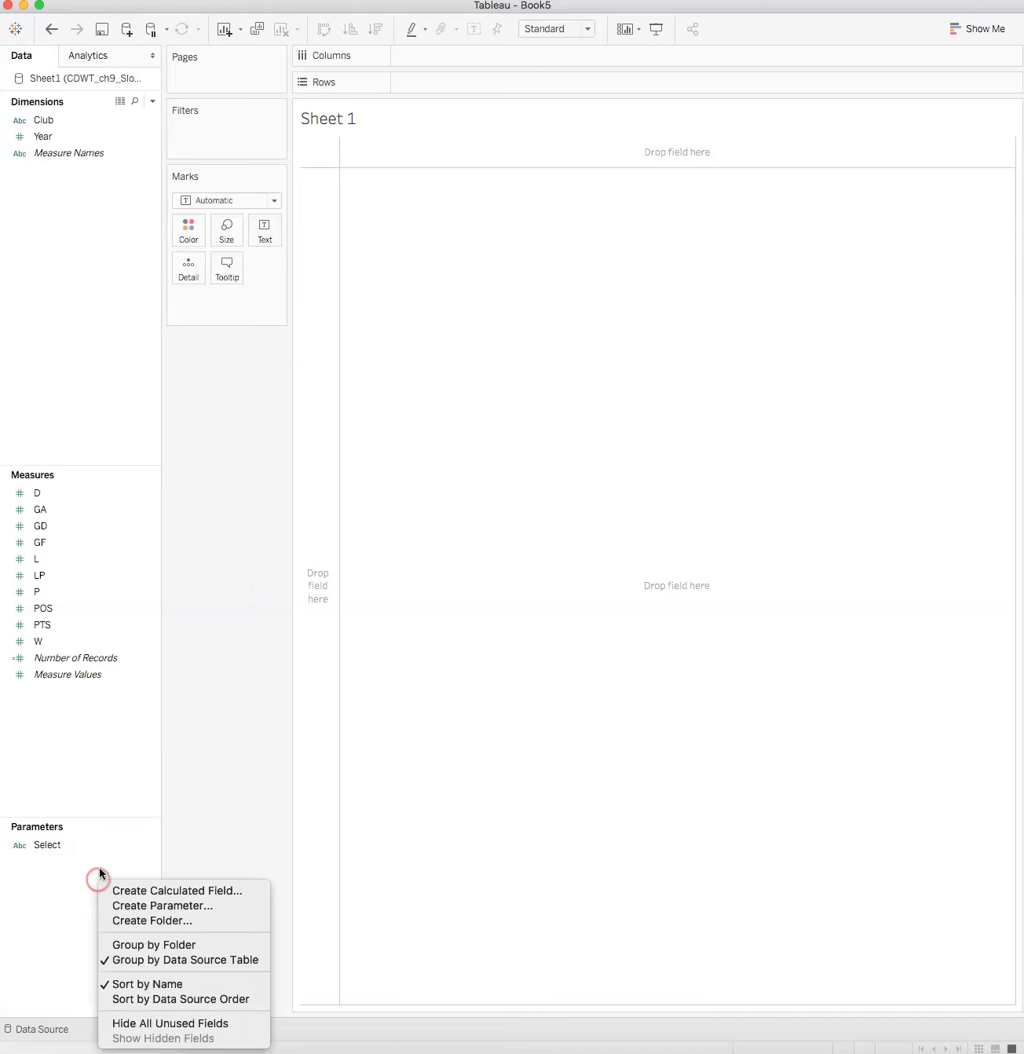
# Start a new calculated field named Selected
pyautogui.click(143, 892)
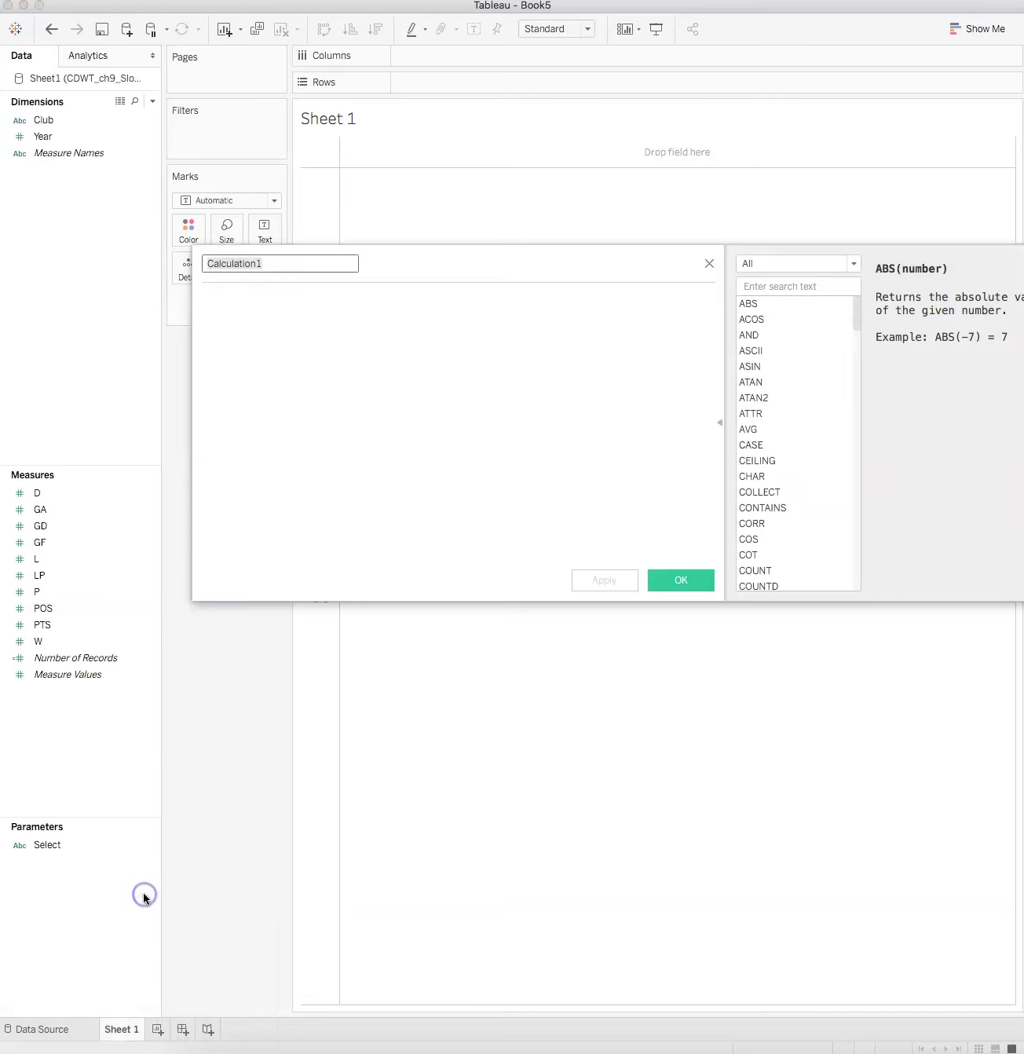
pyautogui.click(159, 885)
pyautogui.moveTo(541, 256); pyautogui.dragTo(476, 282)
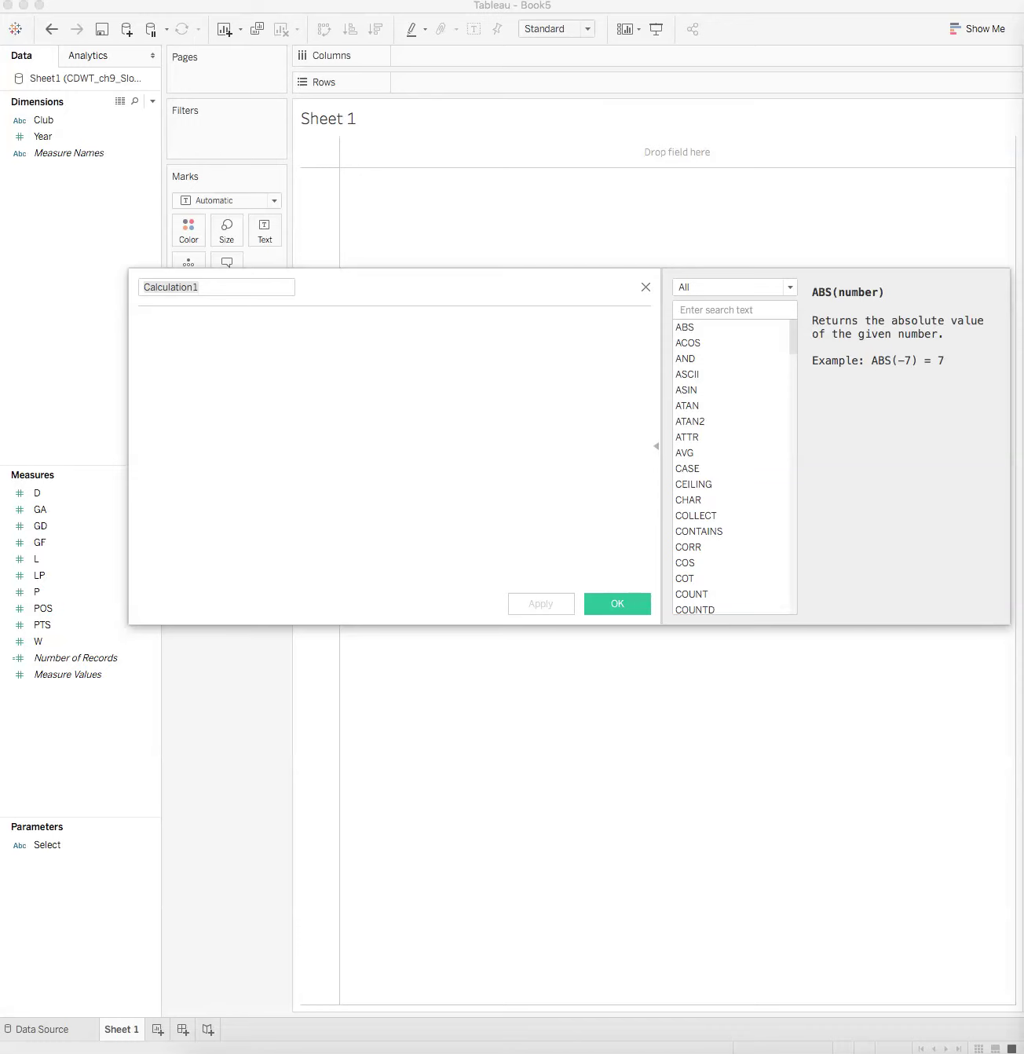
pyautogui.click(357, 0)
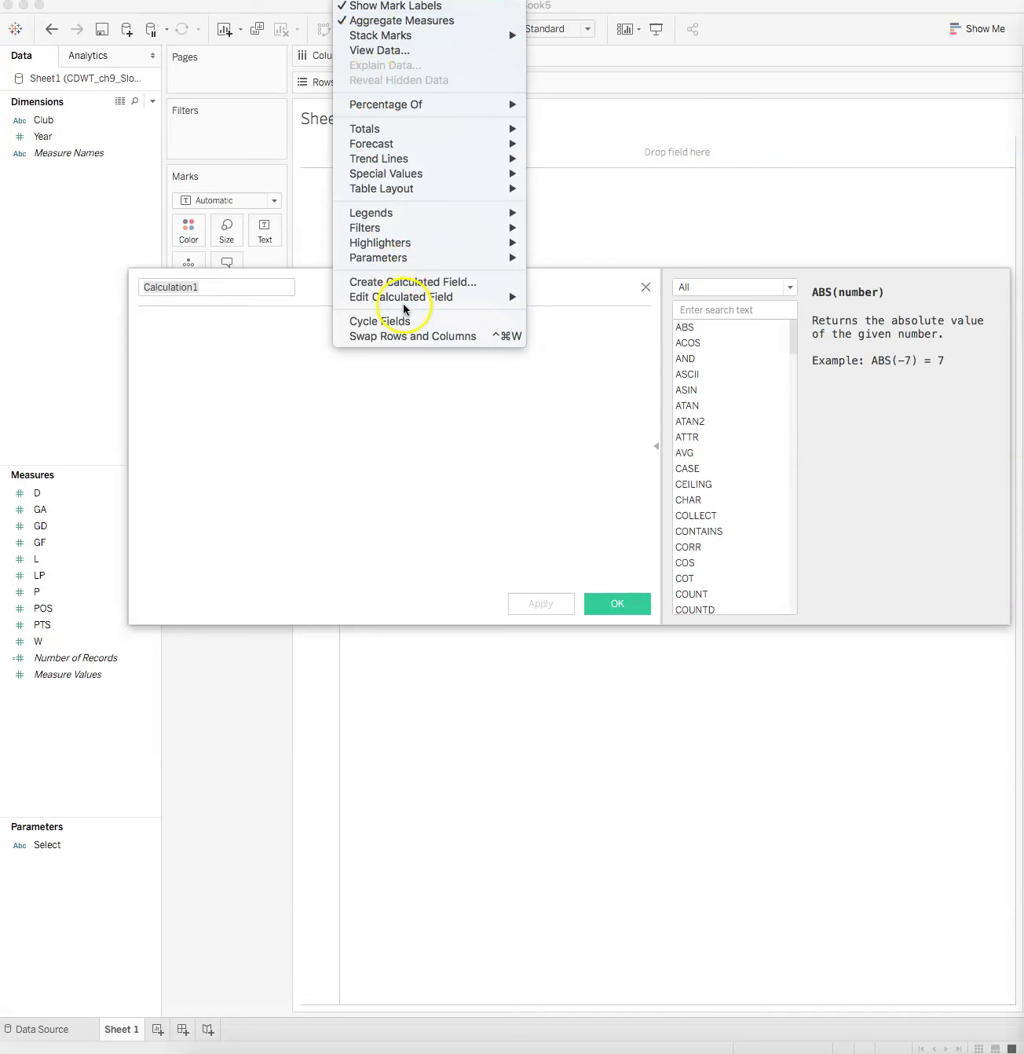
pyautogui.moveTo(436, 299)
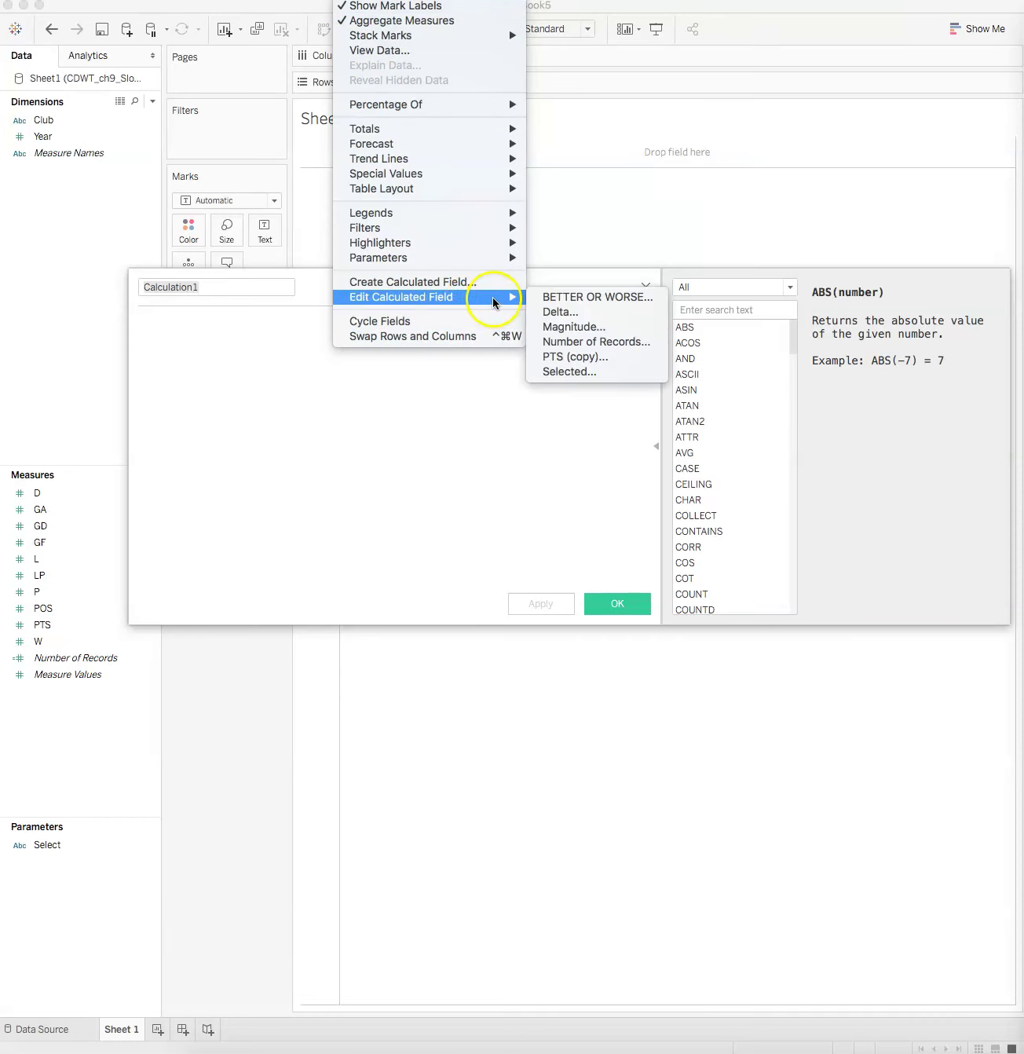
pyautogui.click(617, 314)
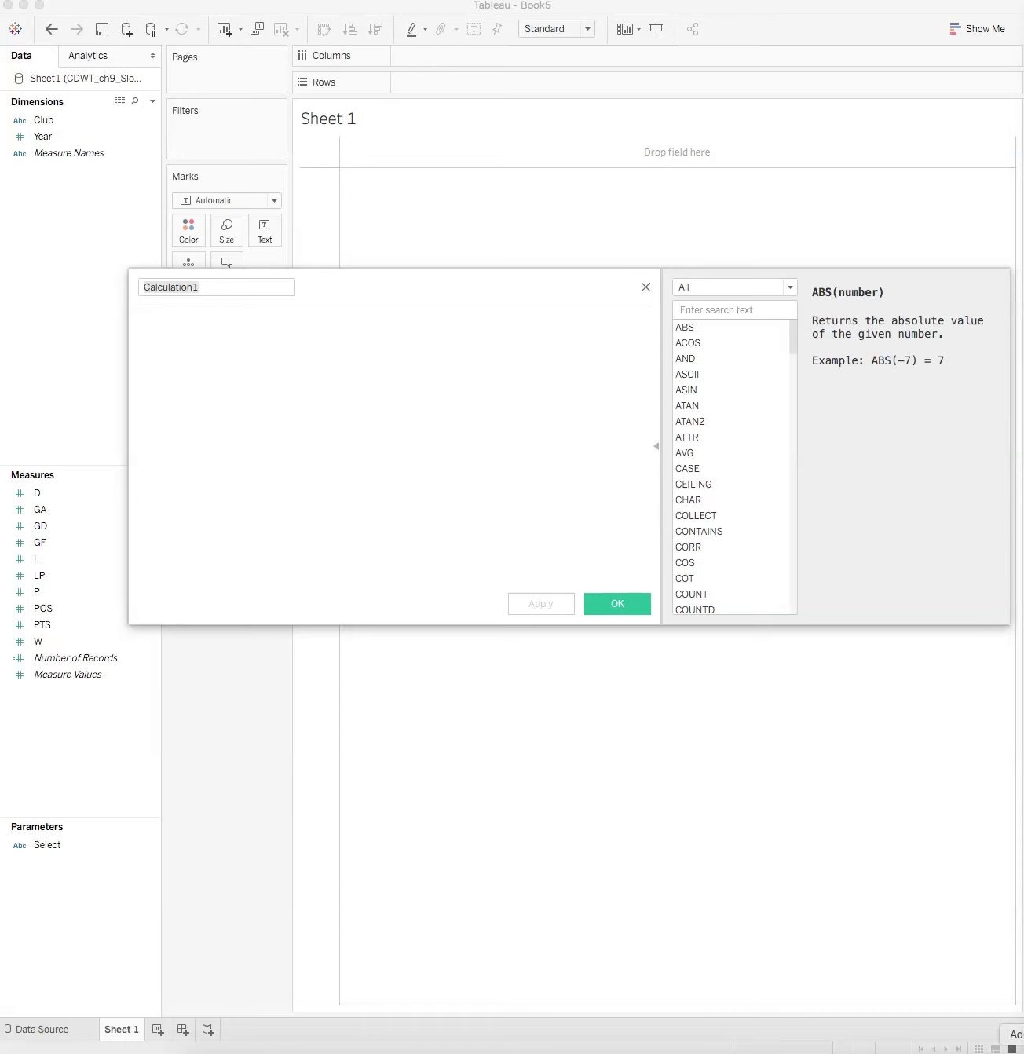
pyautogui.click(189, 282)
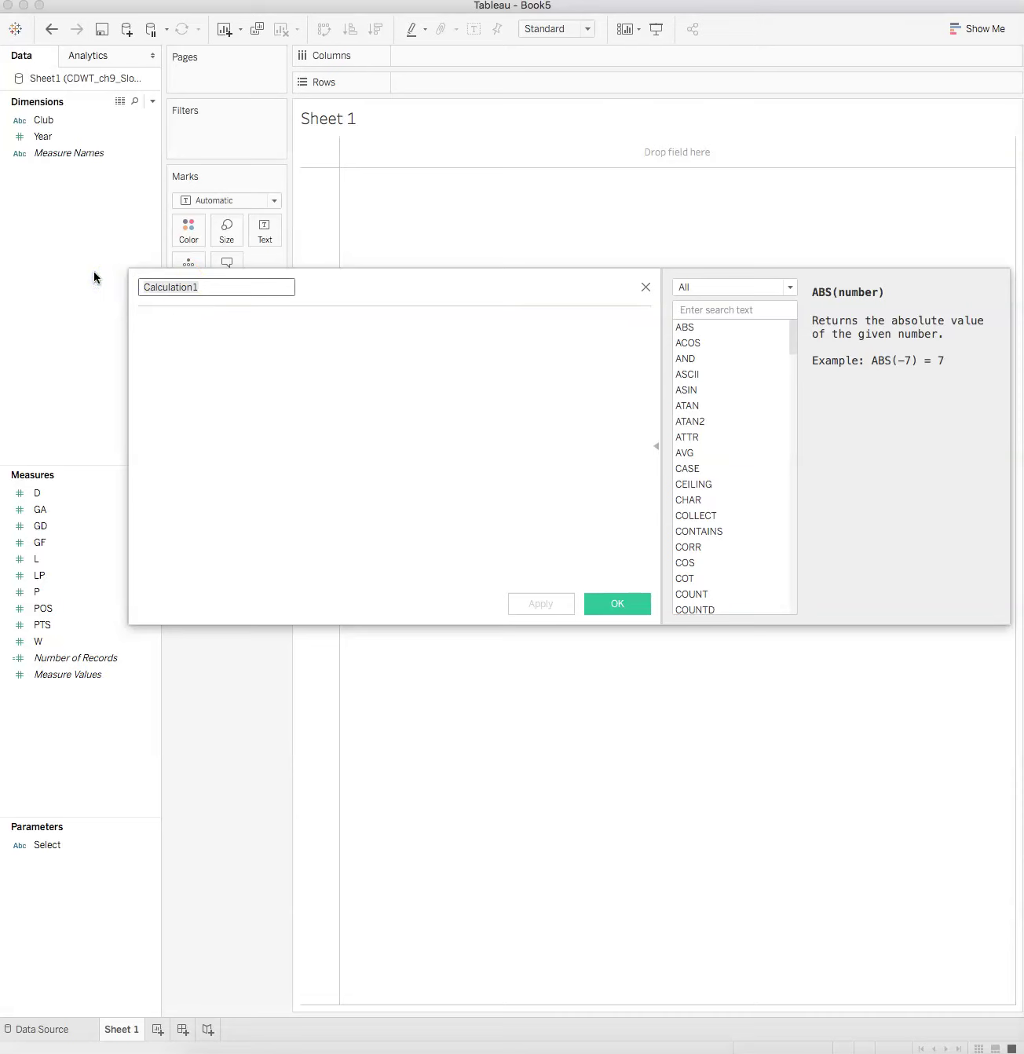
pyautogui.write('Selected')
pyautogui.click(90, 236)
pyautogui.click(610, 501)
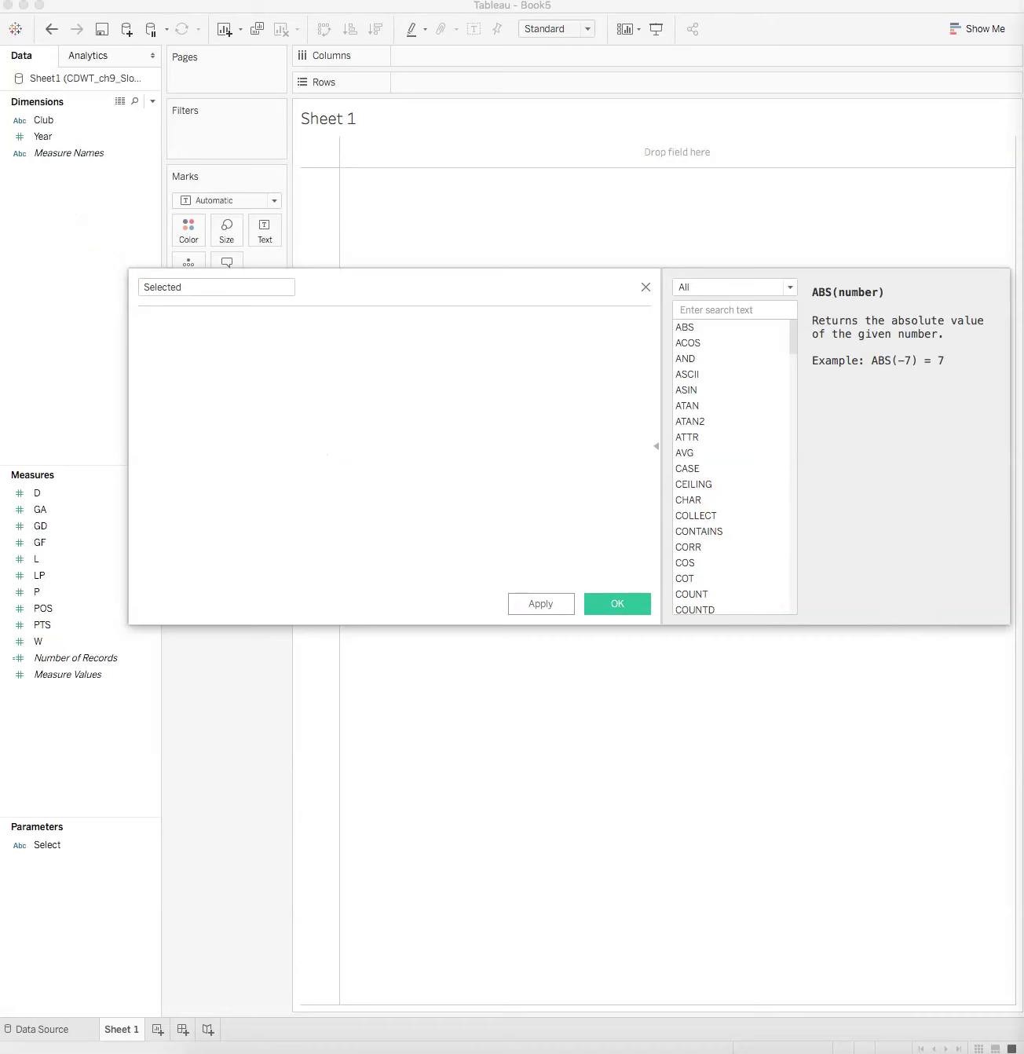
# Copy the whole CASE formula from the existing Selected calculation into the clipboard
pyautogui.click(353, 0)
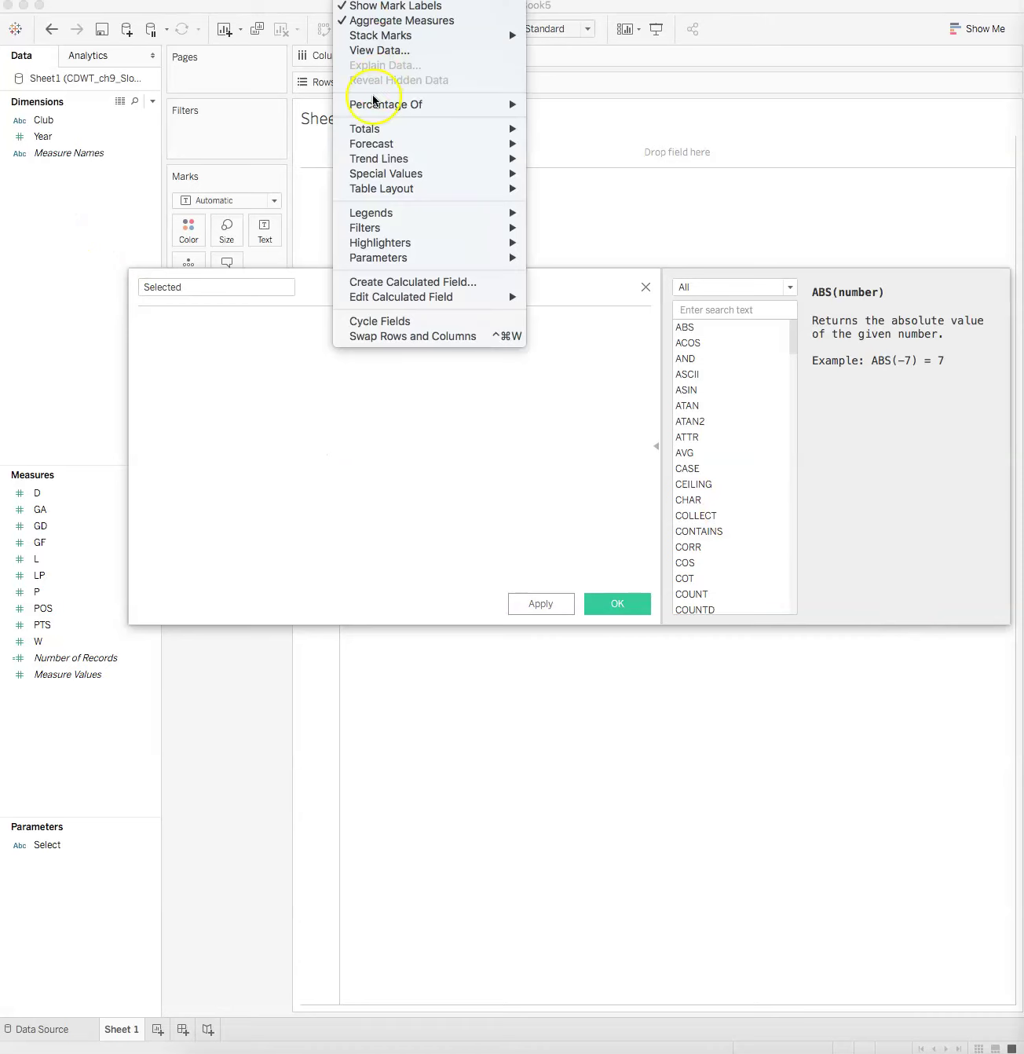
pyautogui.moveTo(376, 296)
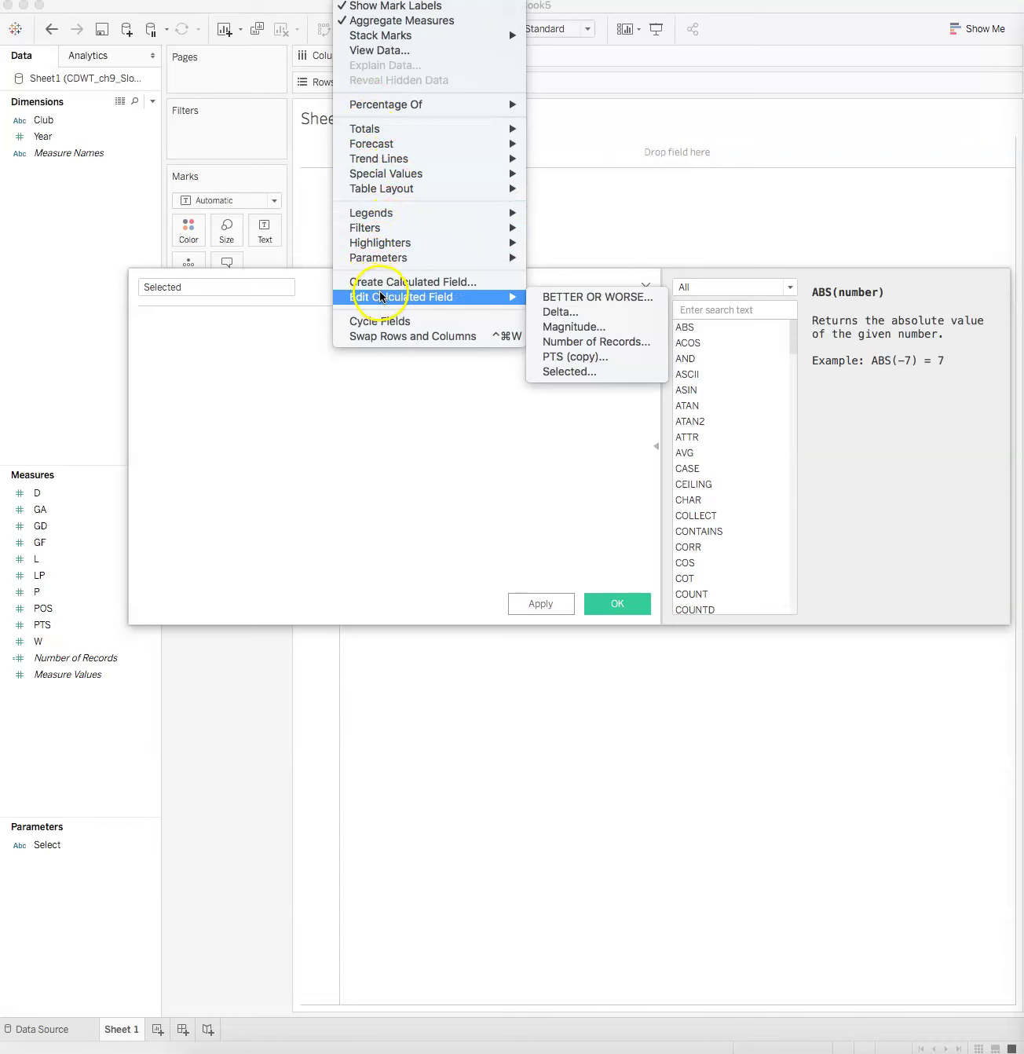
pyautogui.click(623, 374)
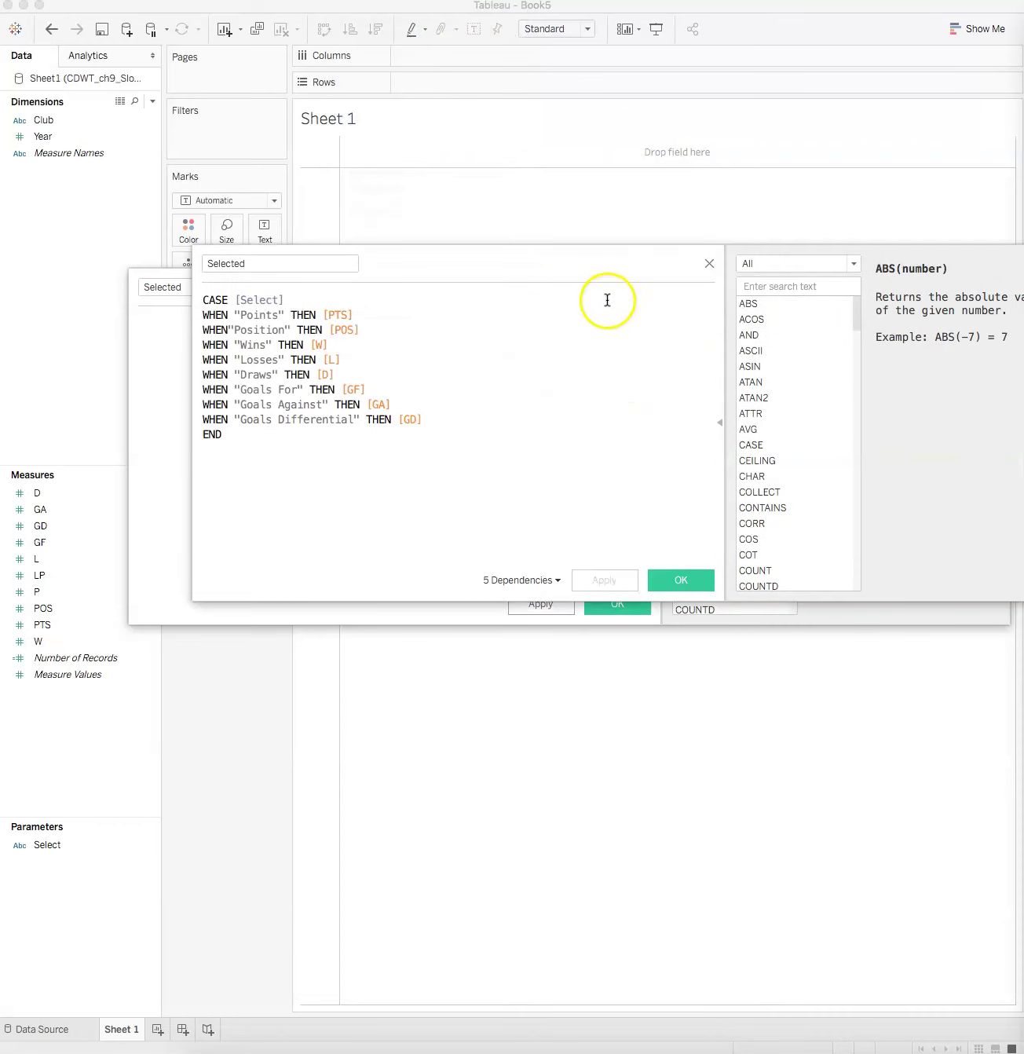
pyautogui.click(921, 336)
pyautogui.moveTo(202, 300); pyautogui.dragTo(372, 462)
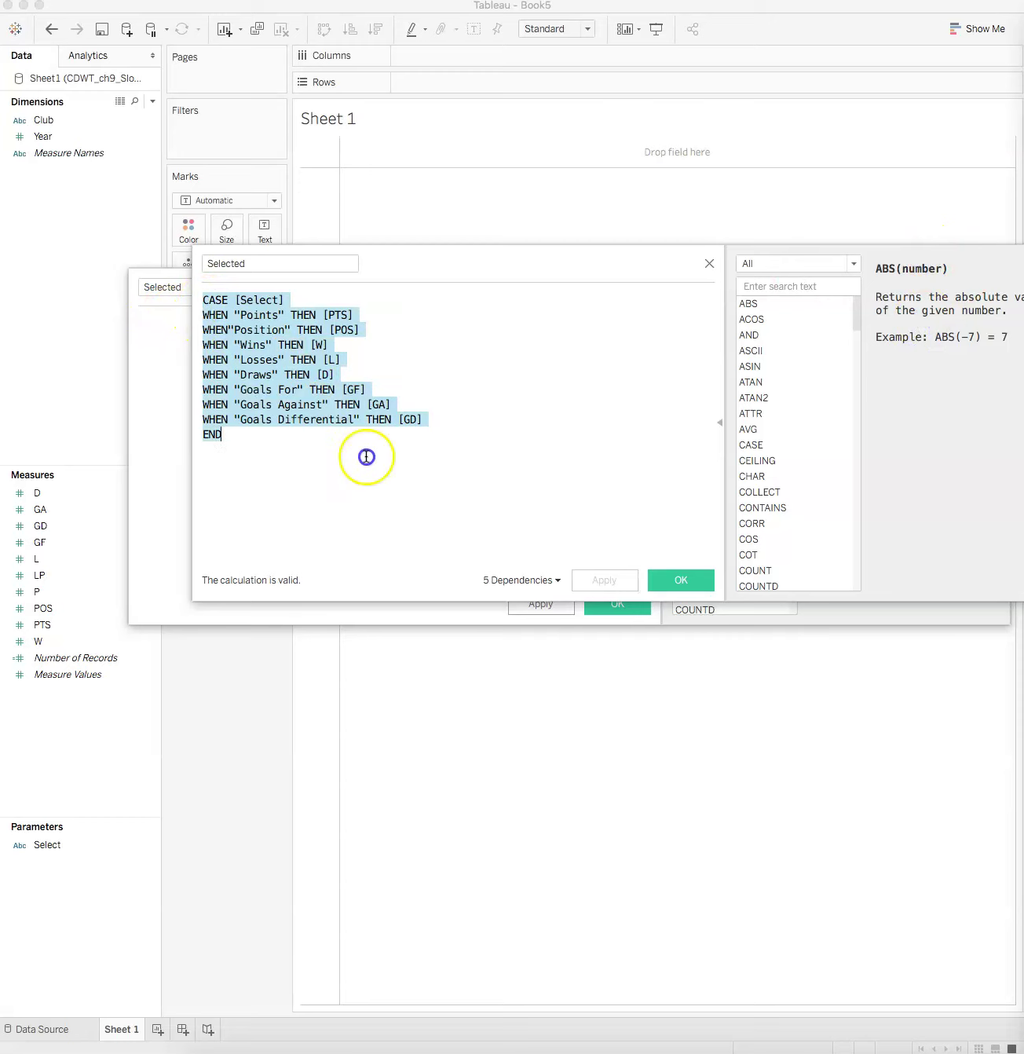
pyautogui.rightClick(258, 312)
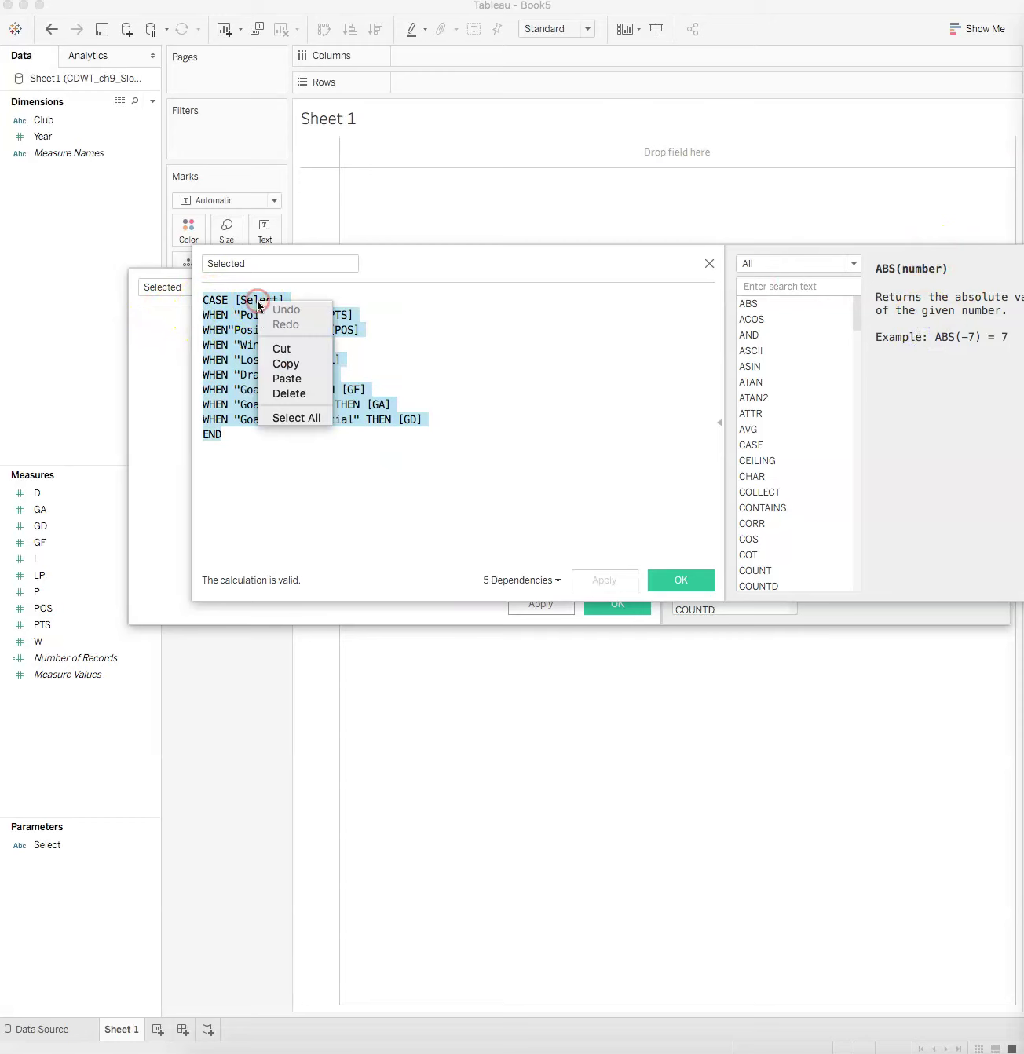
pyautogui.click(298, 361)
pyautogui.click(709, 263)
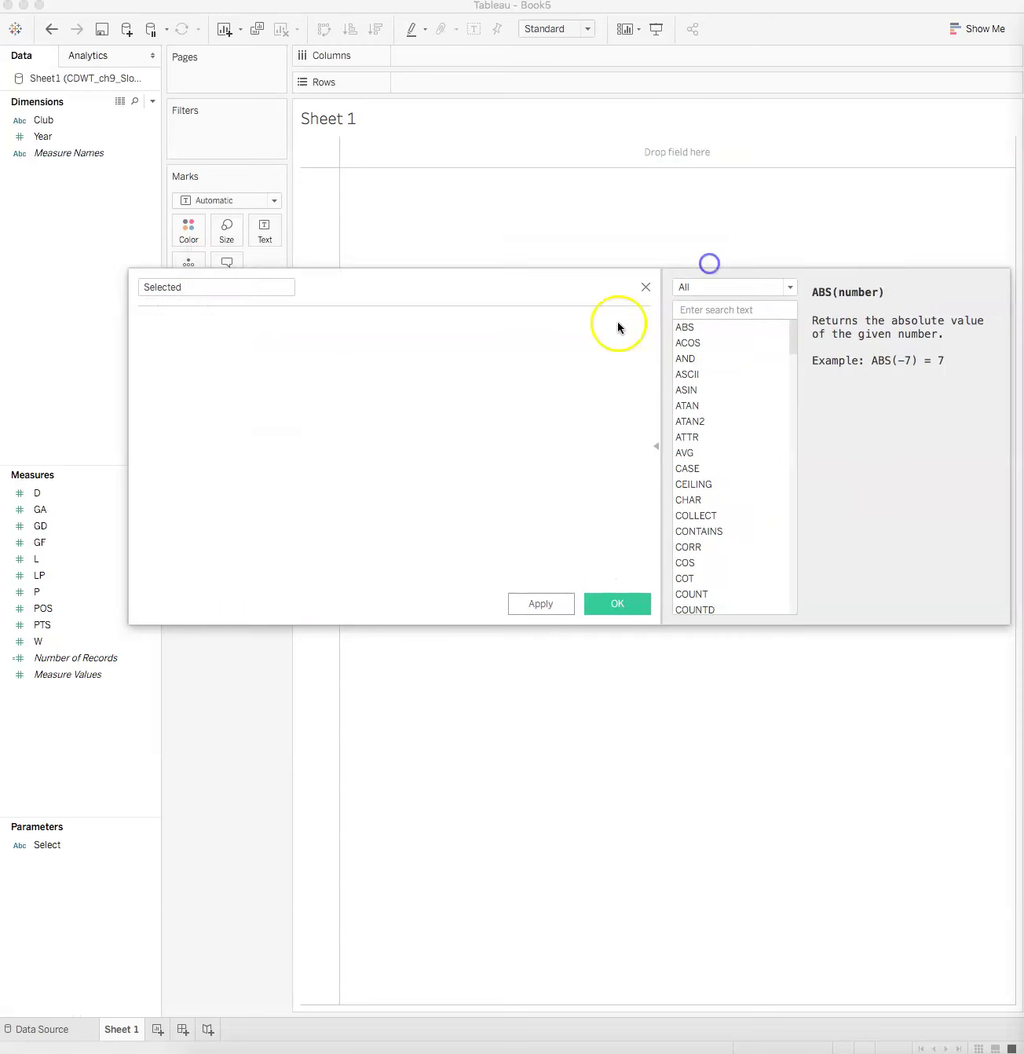
pyautogui.click(191, 351)
# Paste the CASE formula and rewrite the Points line as WHEN "Points" THEN [P]
pyautogui.press('super+v')
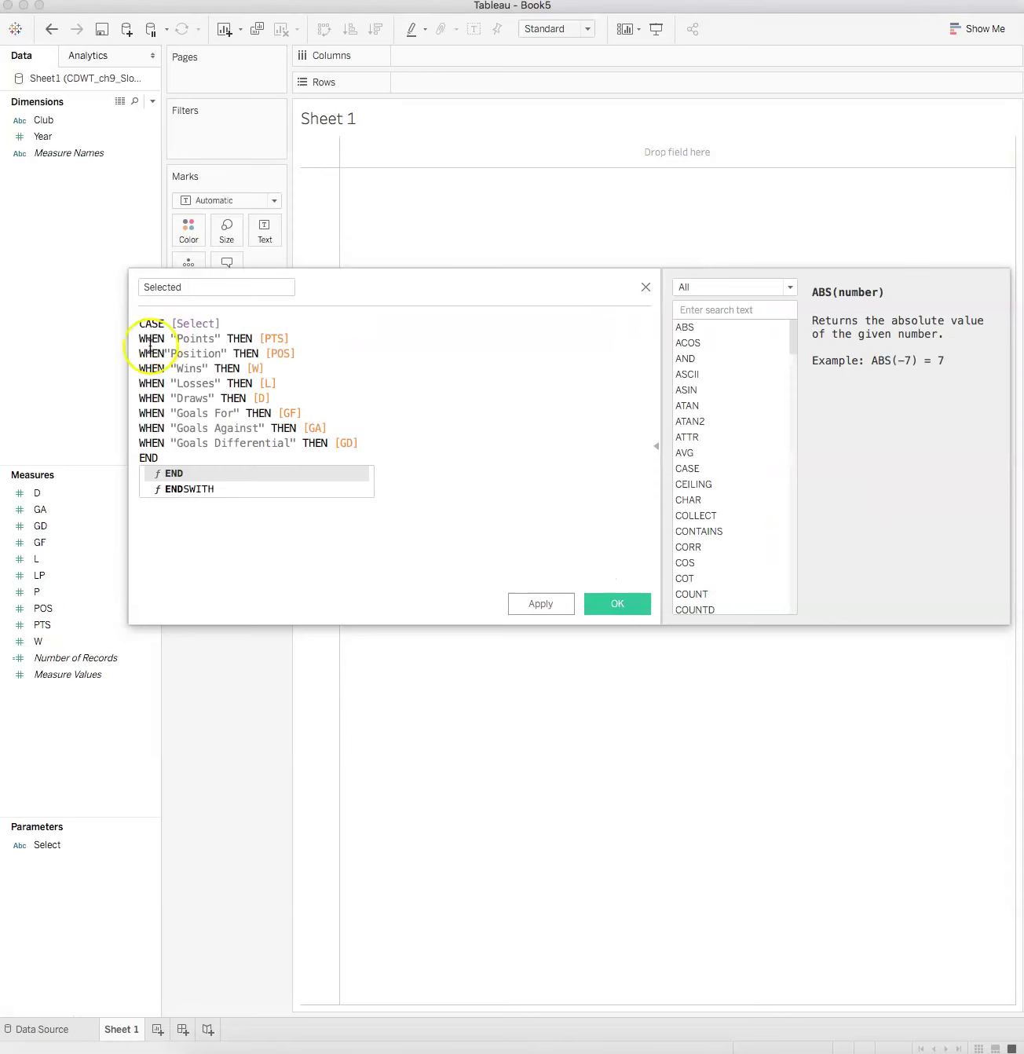
pyautogui.click(291, 560)
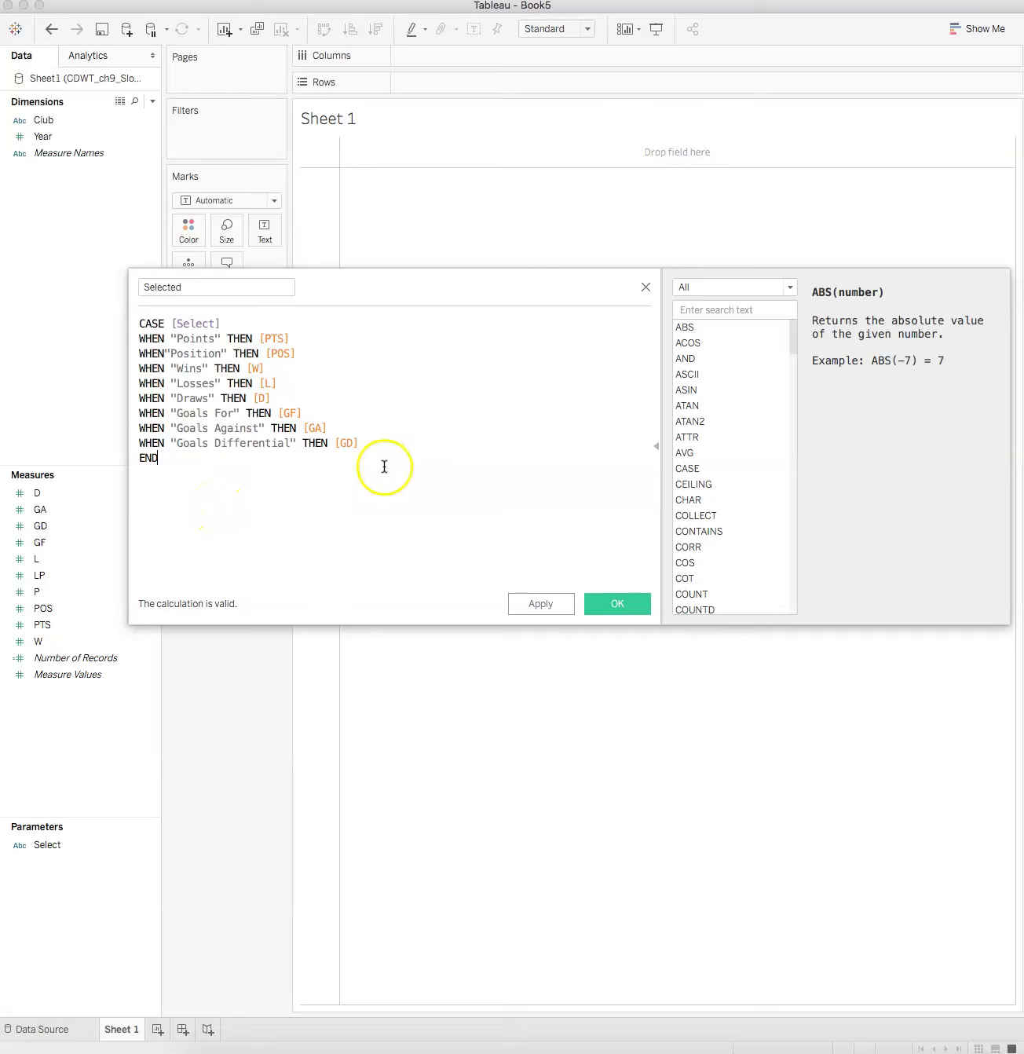
pyautogui.moveTo(291, 337); pyautogui.dragTo(141, 338)
pyautogui.press('BackSpace')
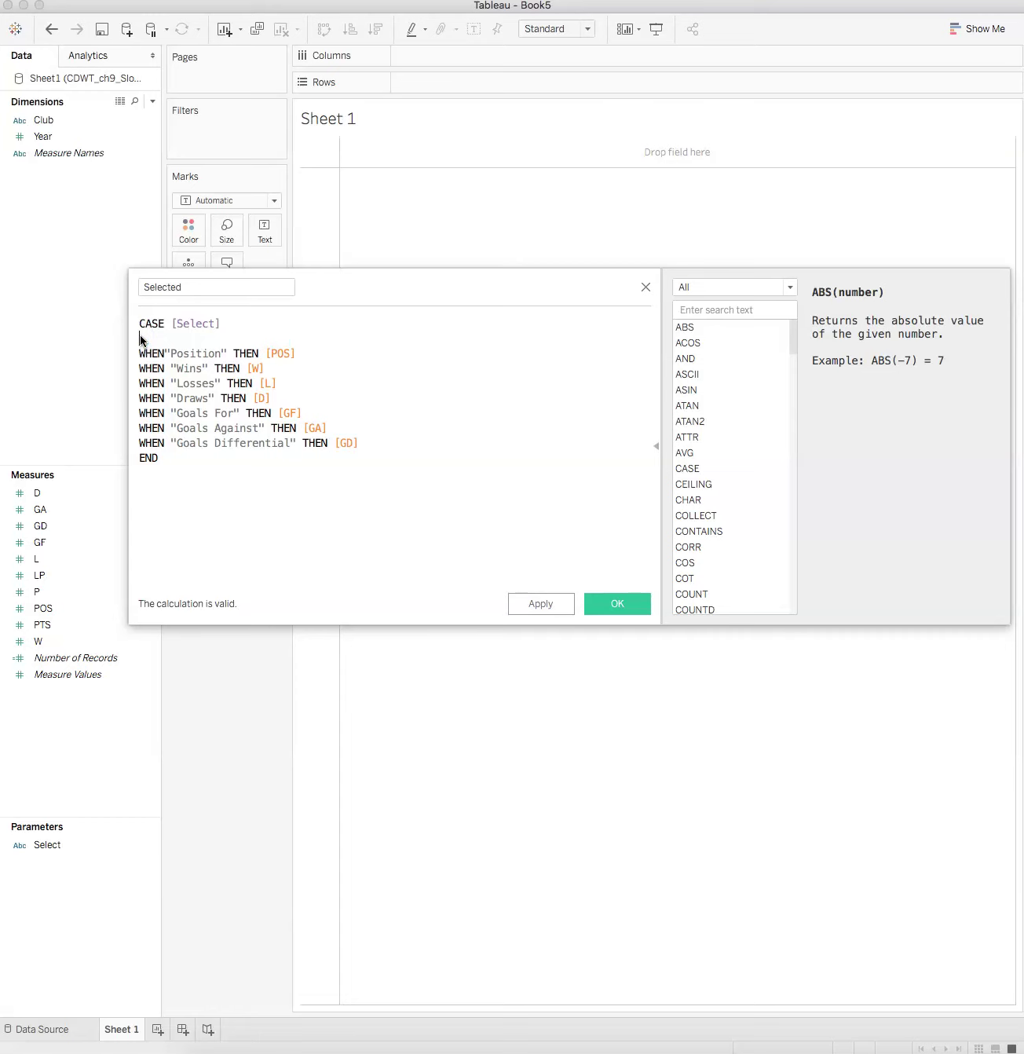
pyautogui.write('WHEN')
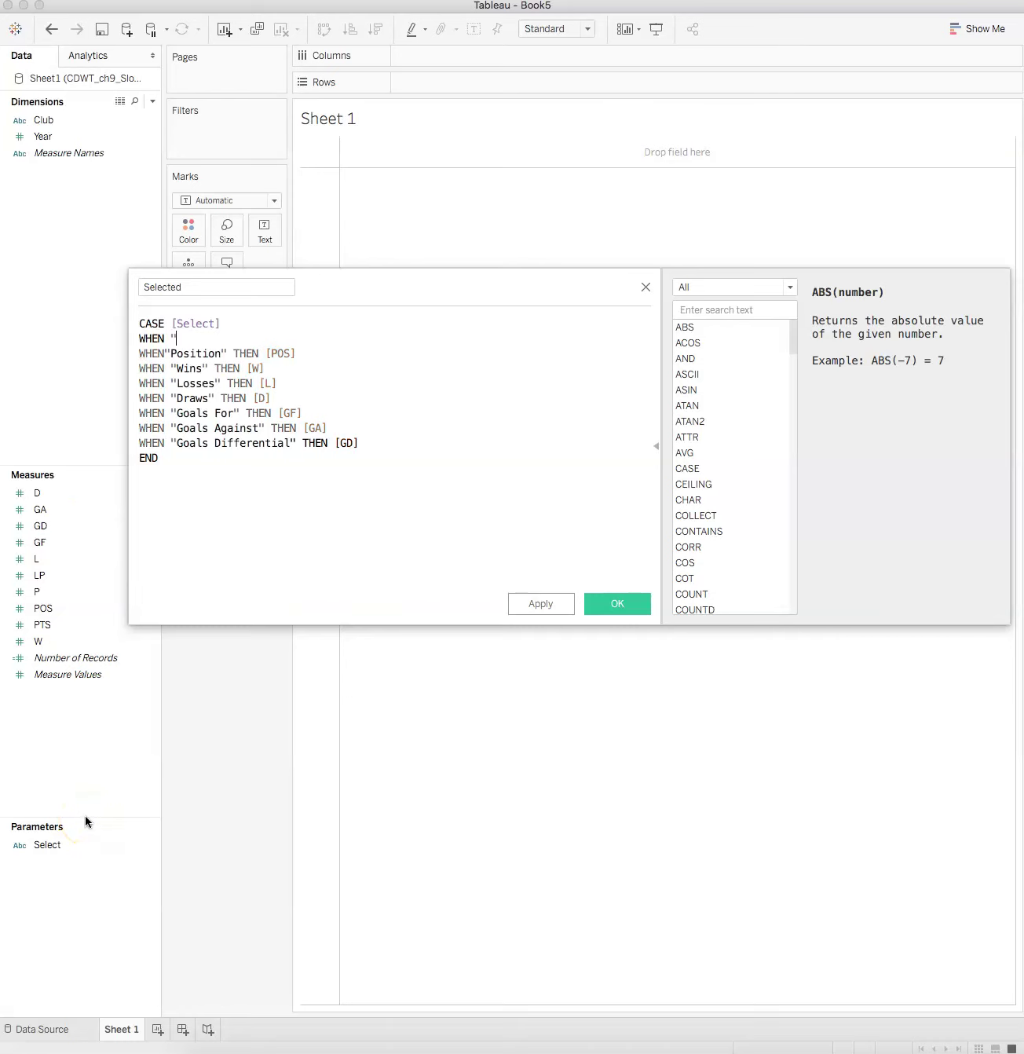
pyautogui.write('"Points')
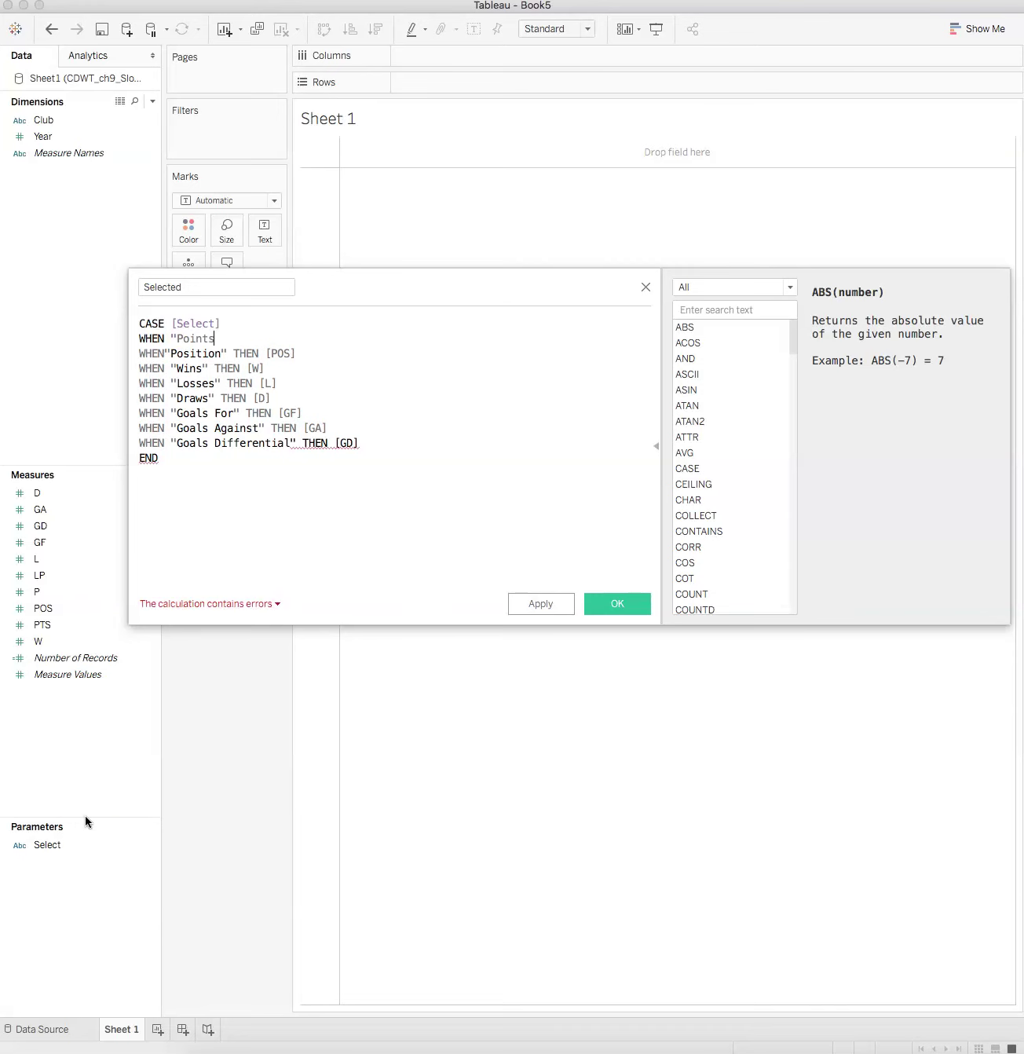
pyautogui.write('"')
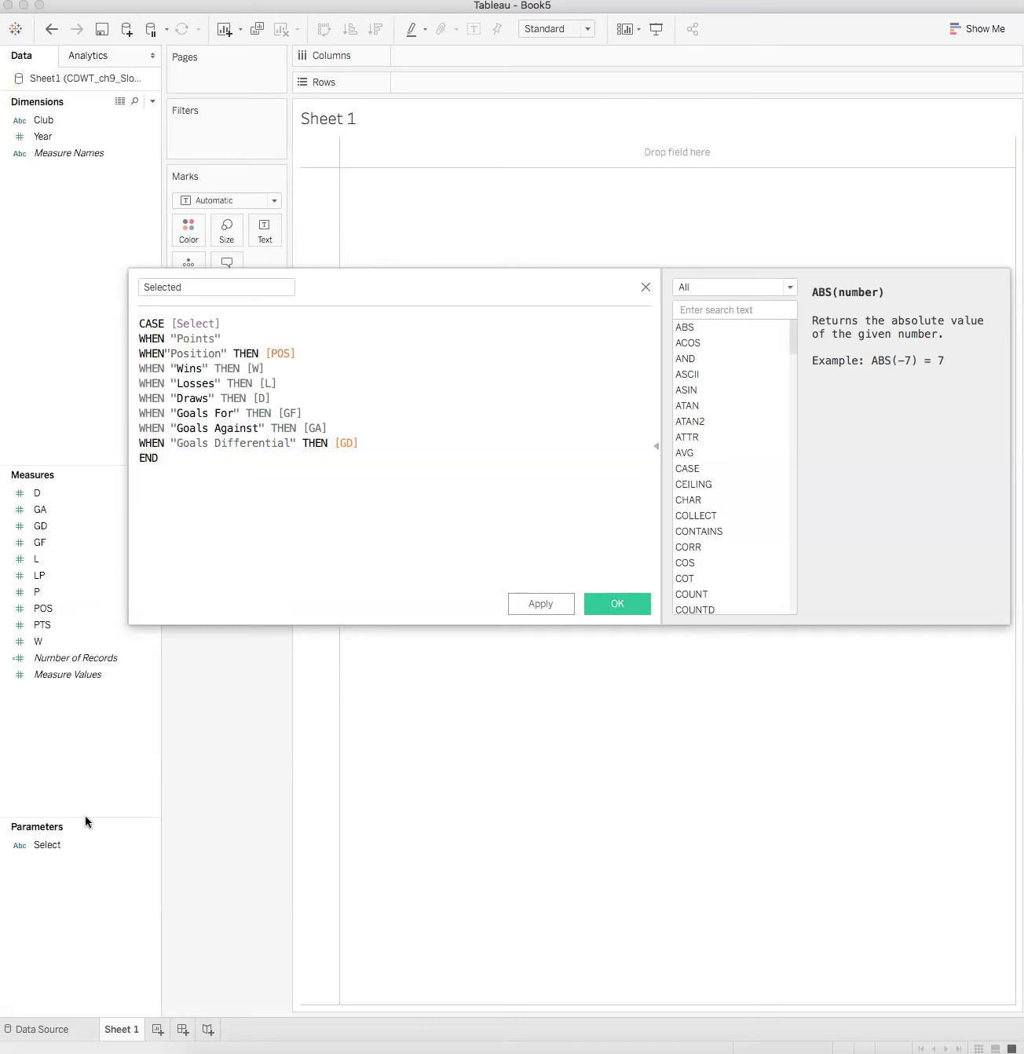
pyautogui.write(' THEN')
pyautogui.click(36, 592)
pyautogui.moveTo(35, 594); pyautogui.dragTo(298, 358)
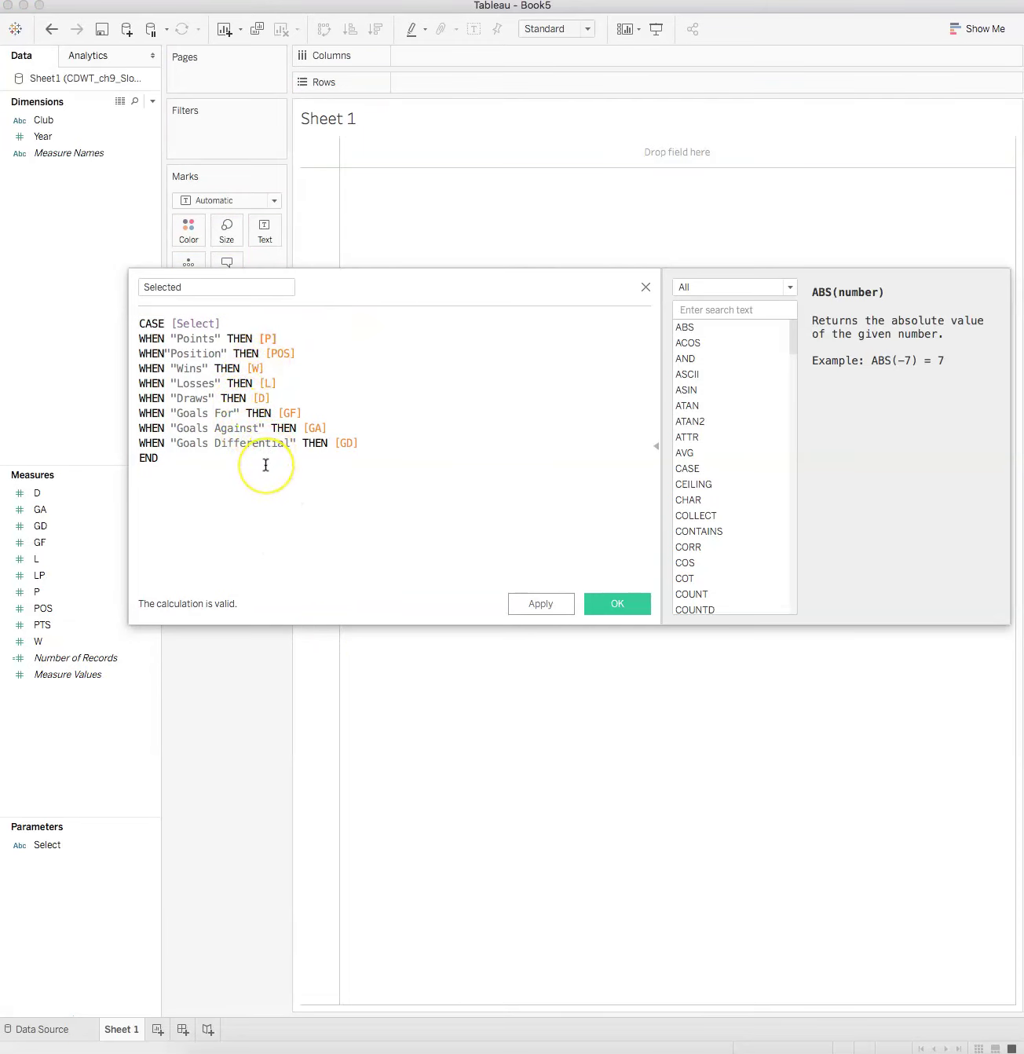
# Change 'Goals Differential' to 'Goal Differential' and save the Selected calculation
pyautogui.click(208, 443)
pyautogui.press('BackSpace')
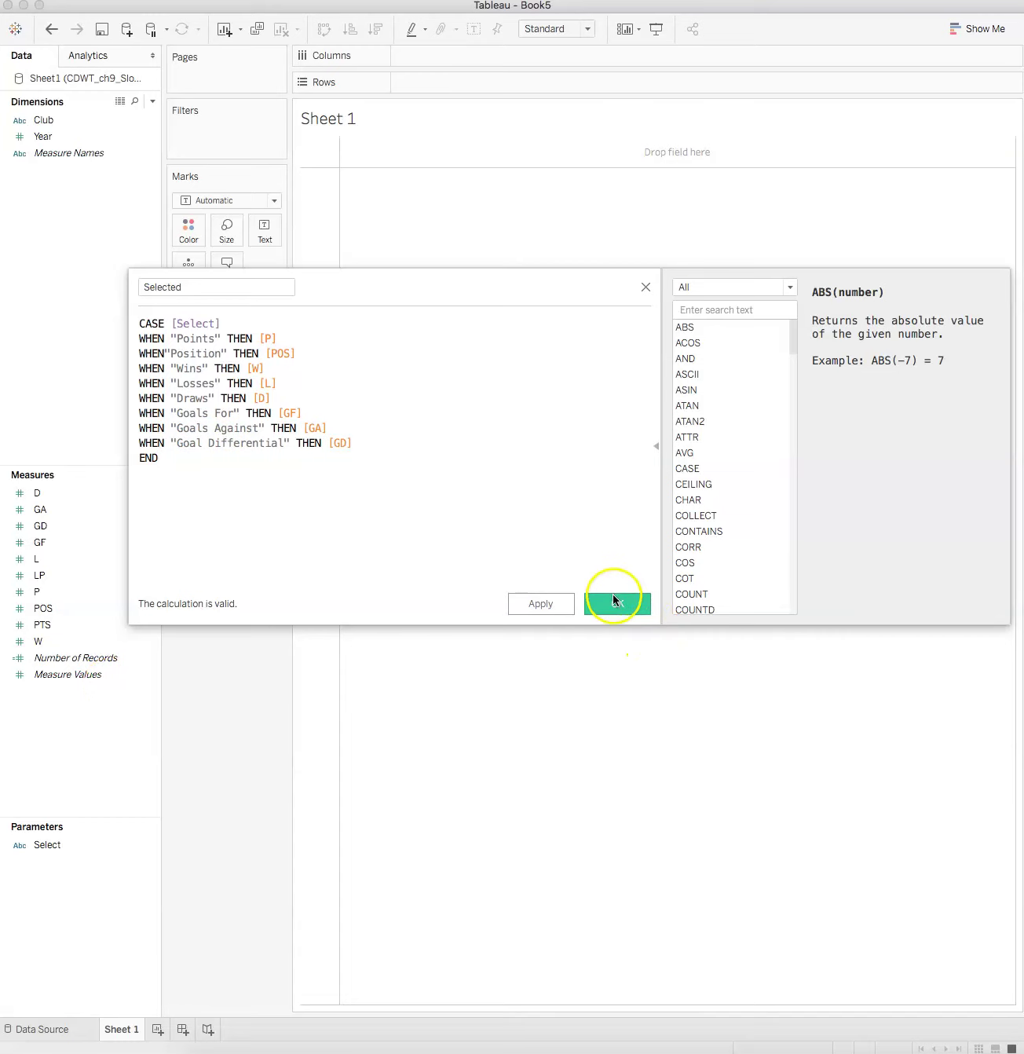
pyautogui.click(614, 601)
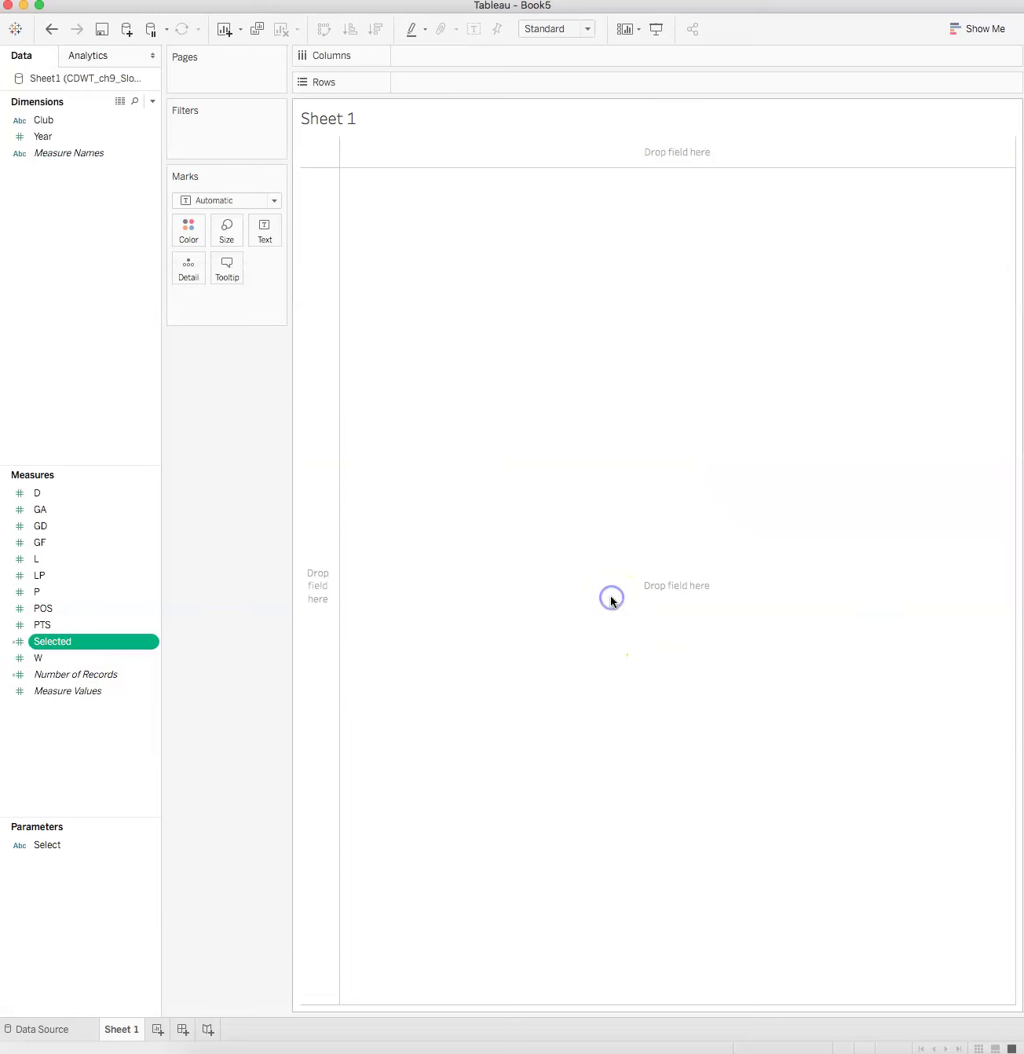
pyautogui.click(507, 609)
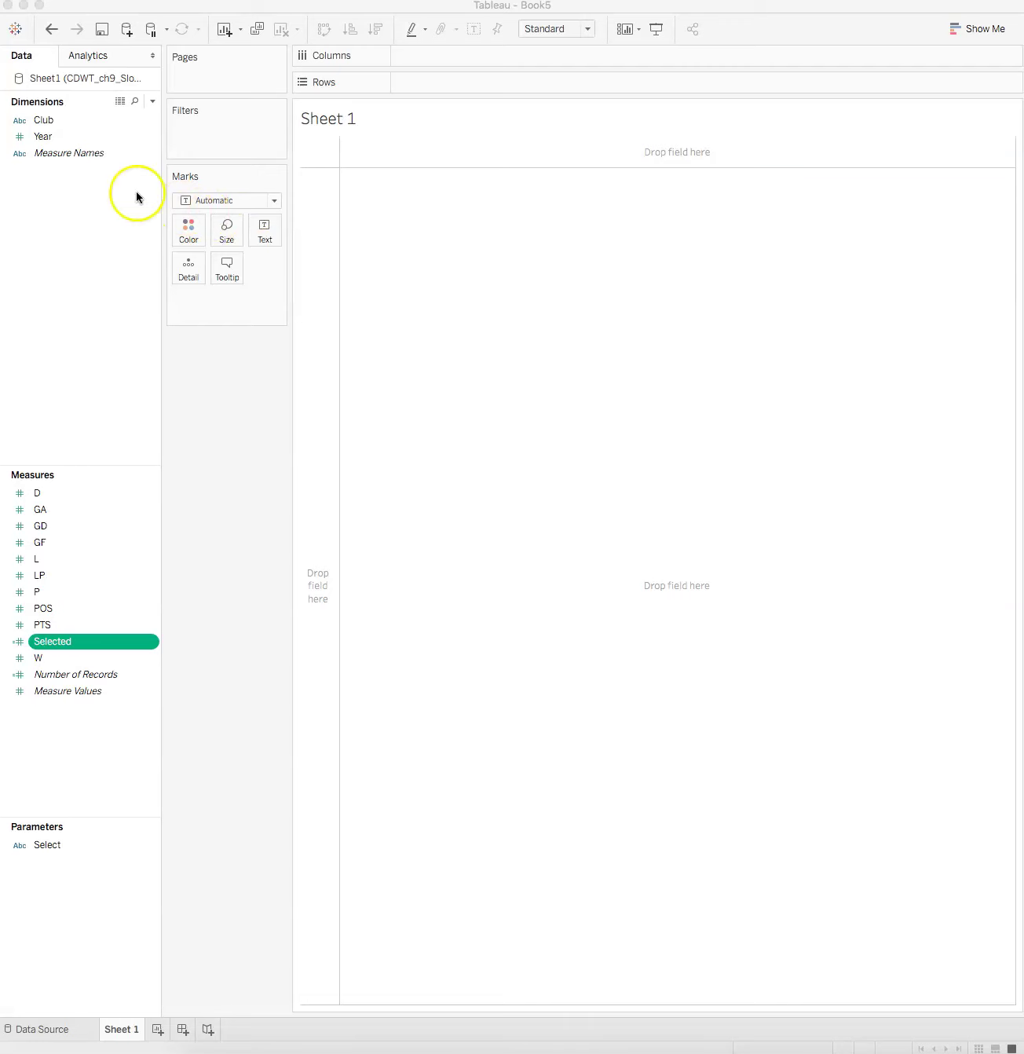
# Put Year on Columns and make it discrete to get 2012 and 2013 headers
pyautogui.click(45, 138)
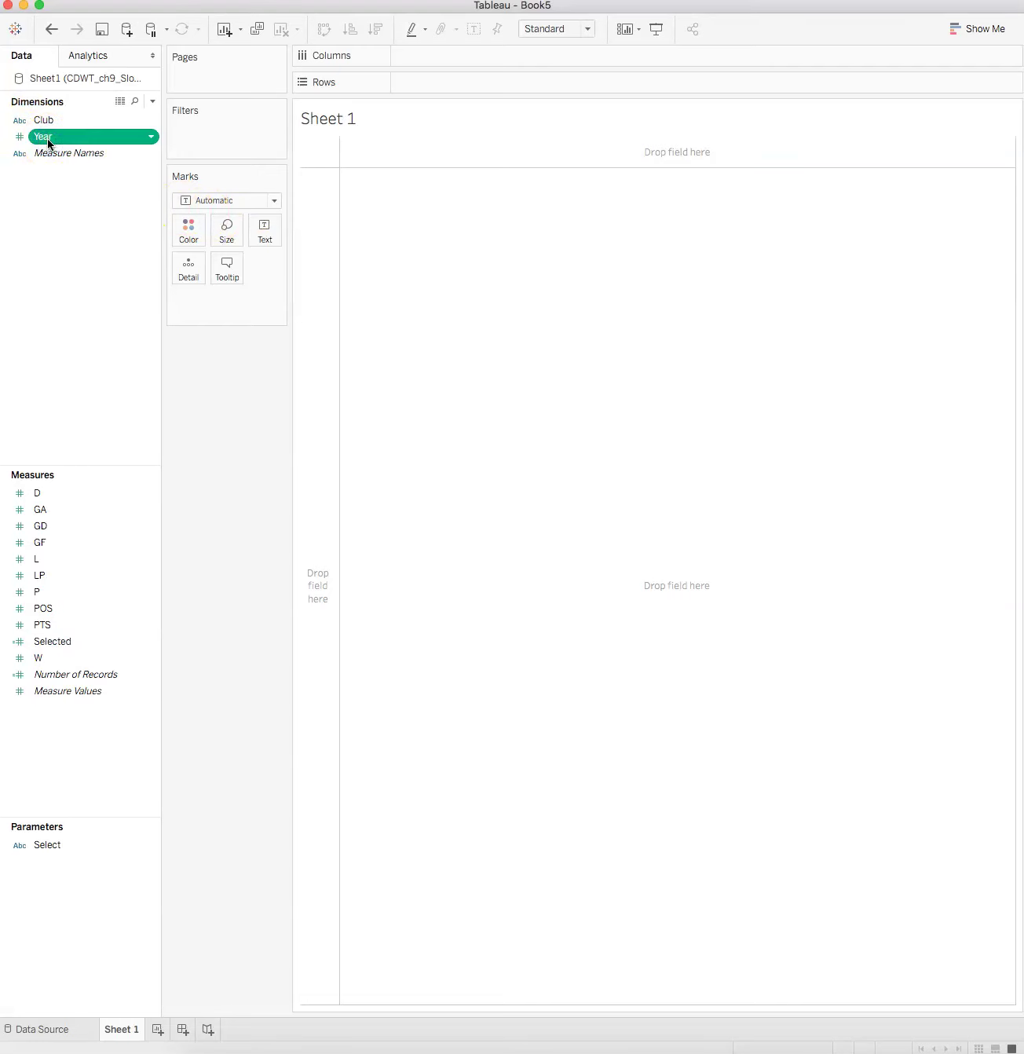
pyautogui.click(36, 140)
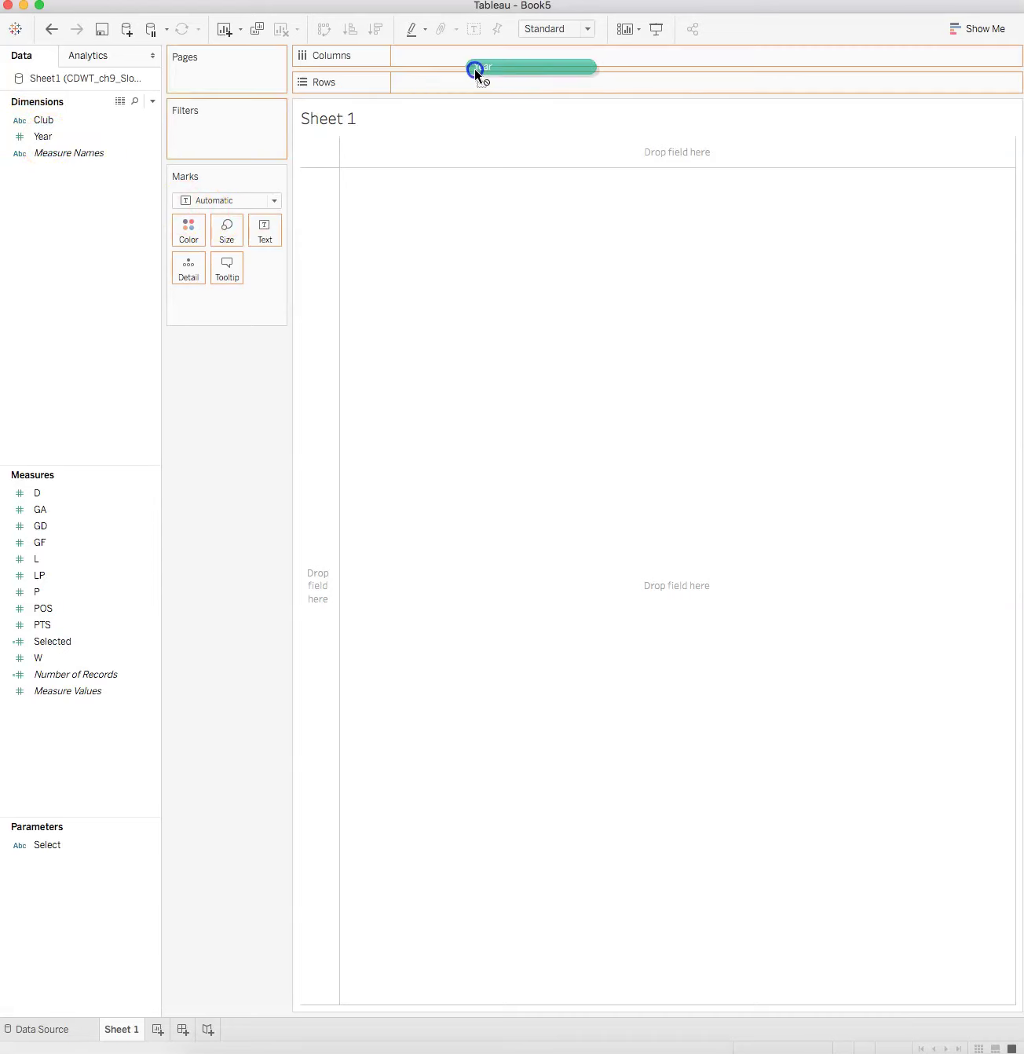
pyautogui.moveTo(476, 72); pyautogui.dragTo(456, 56)
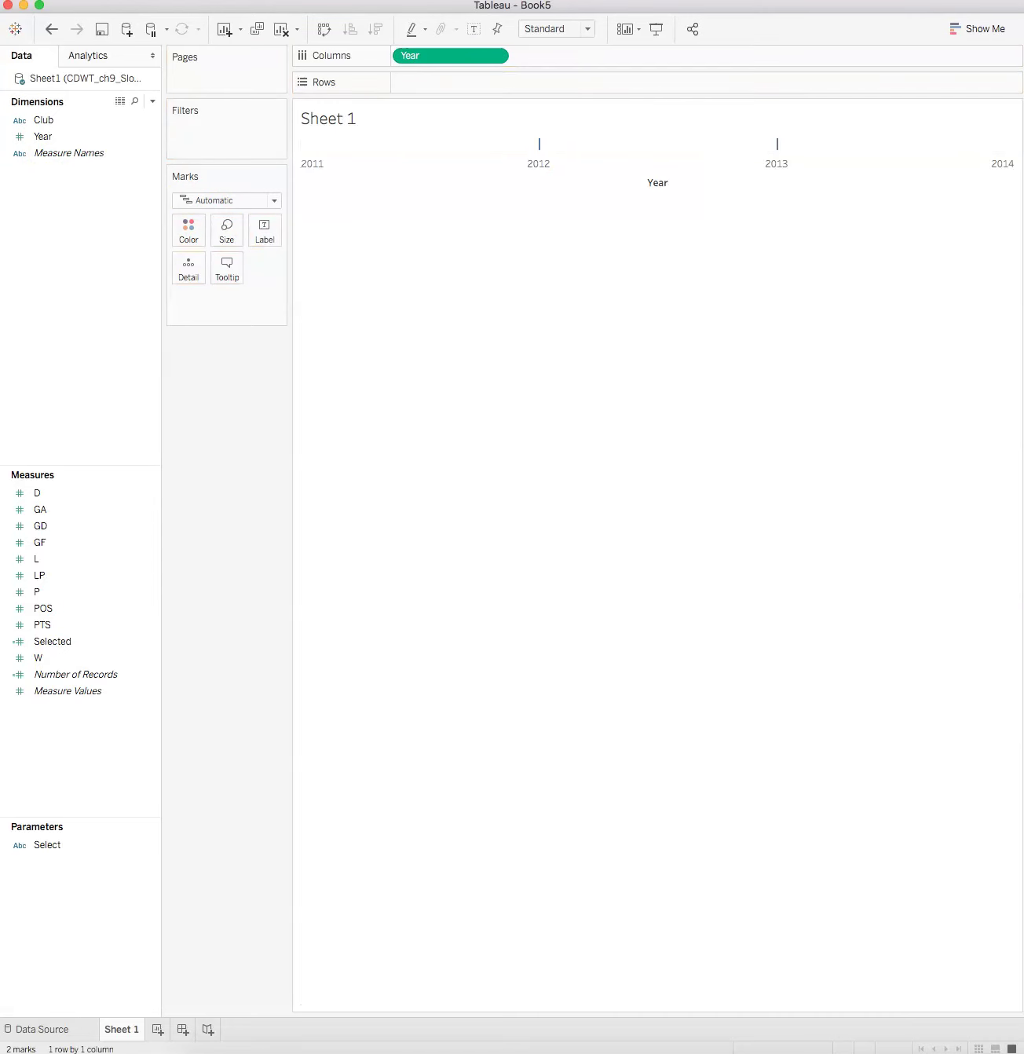
pyautogui.click(494, 55)
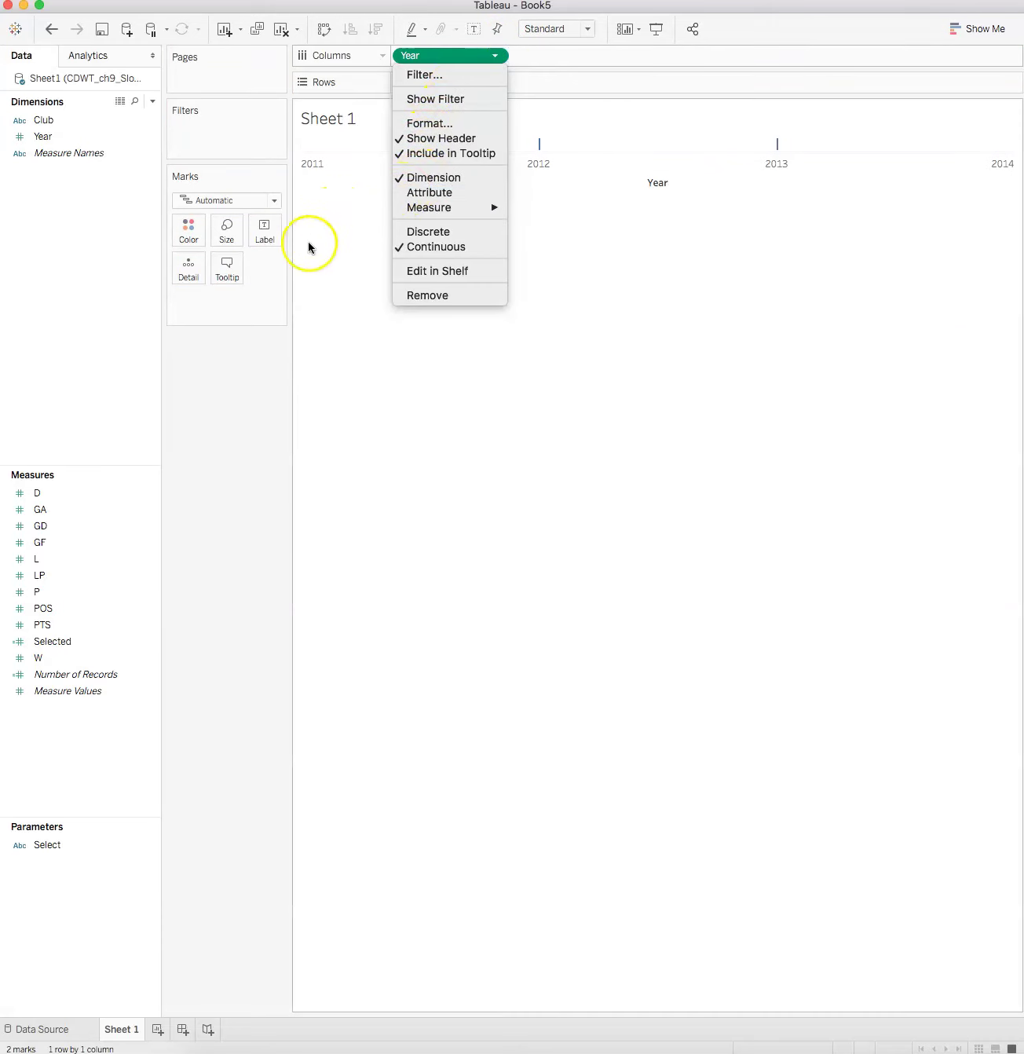
pyautogui.click(420, 234)
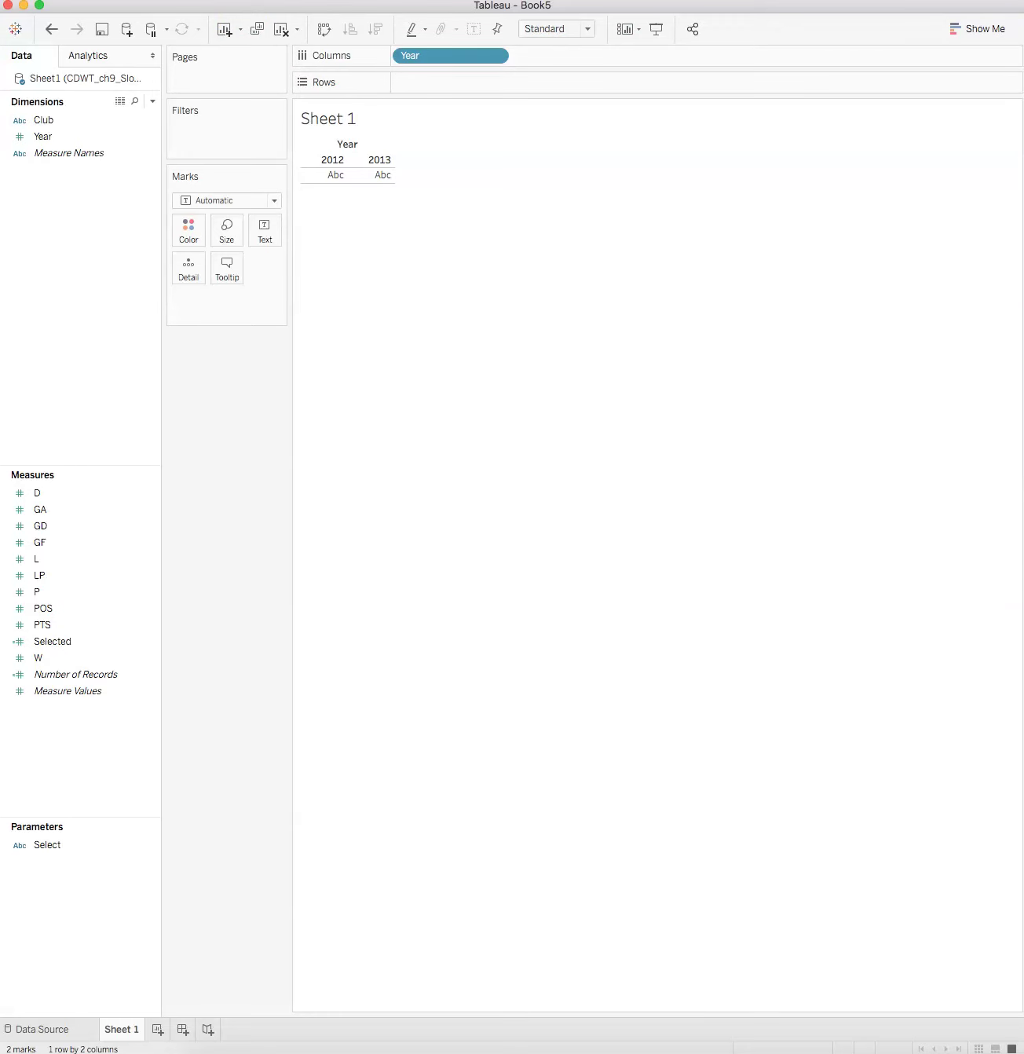
# Place SUM(Selected) on Rows and change the mark type to Line
pyautogui.click(44, 644)
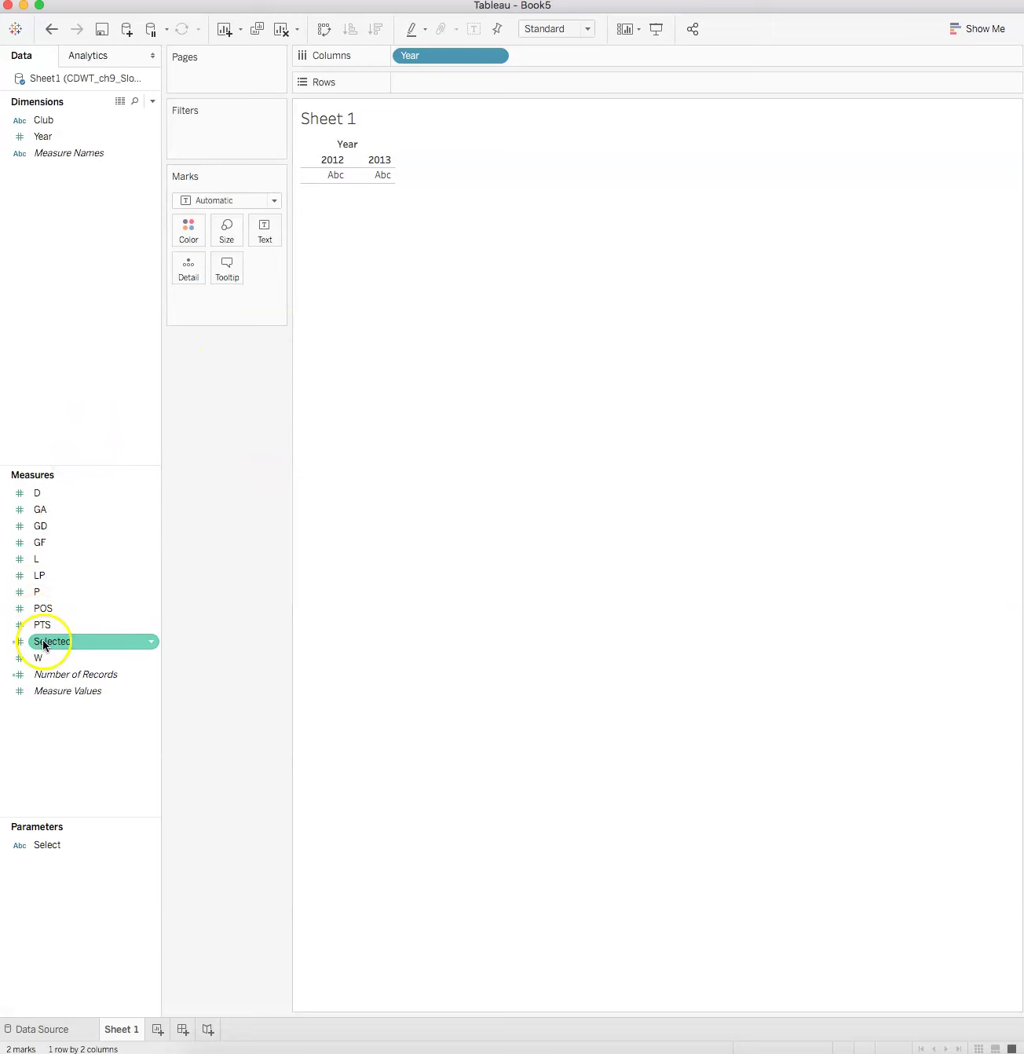
pyautogui.moveTo(46, 642); pyautogui.dragTo(453, 84)
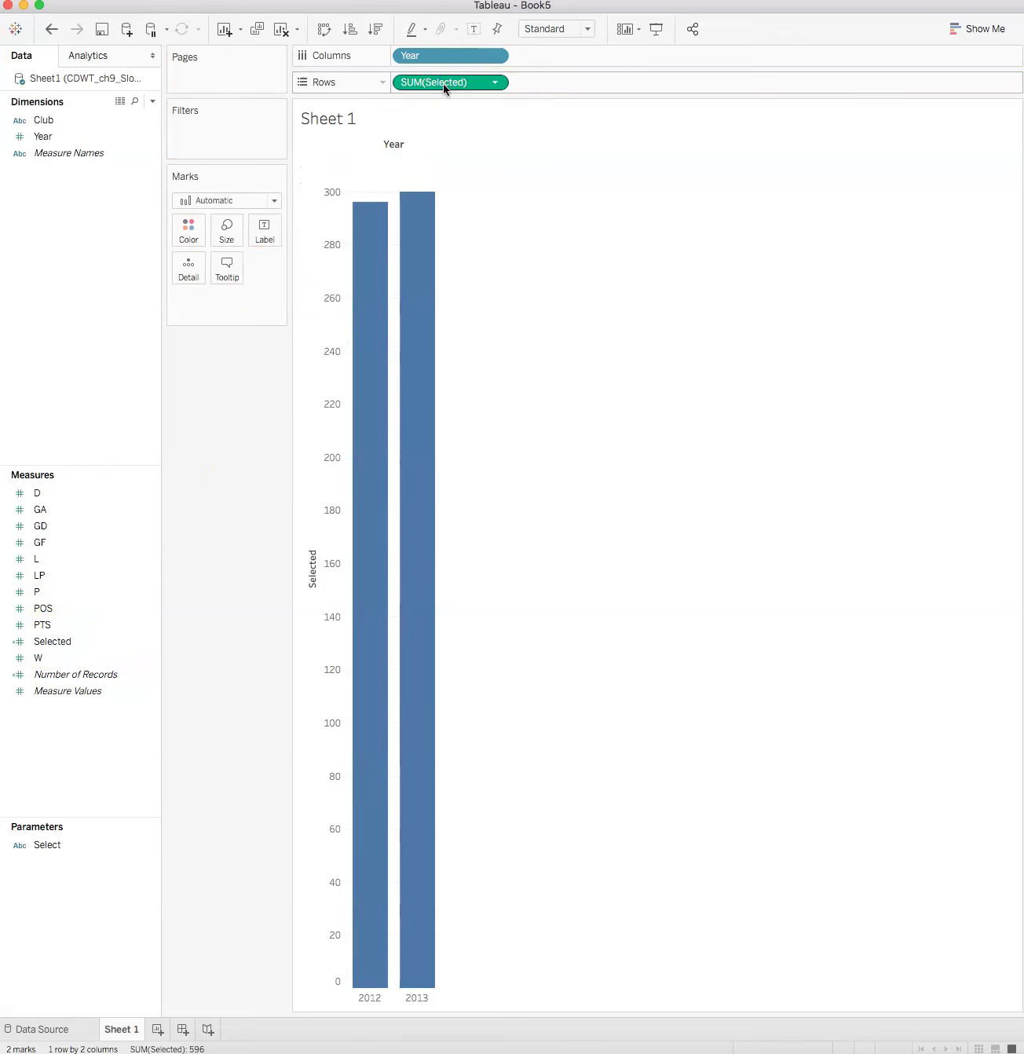
pyautogui.click(431, 154)
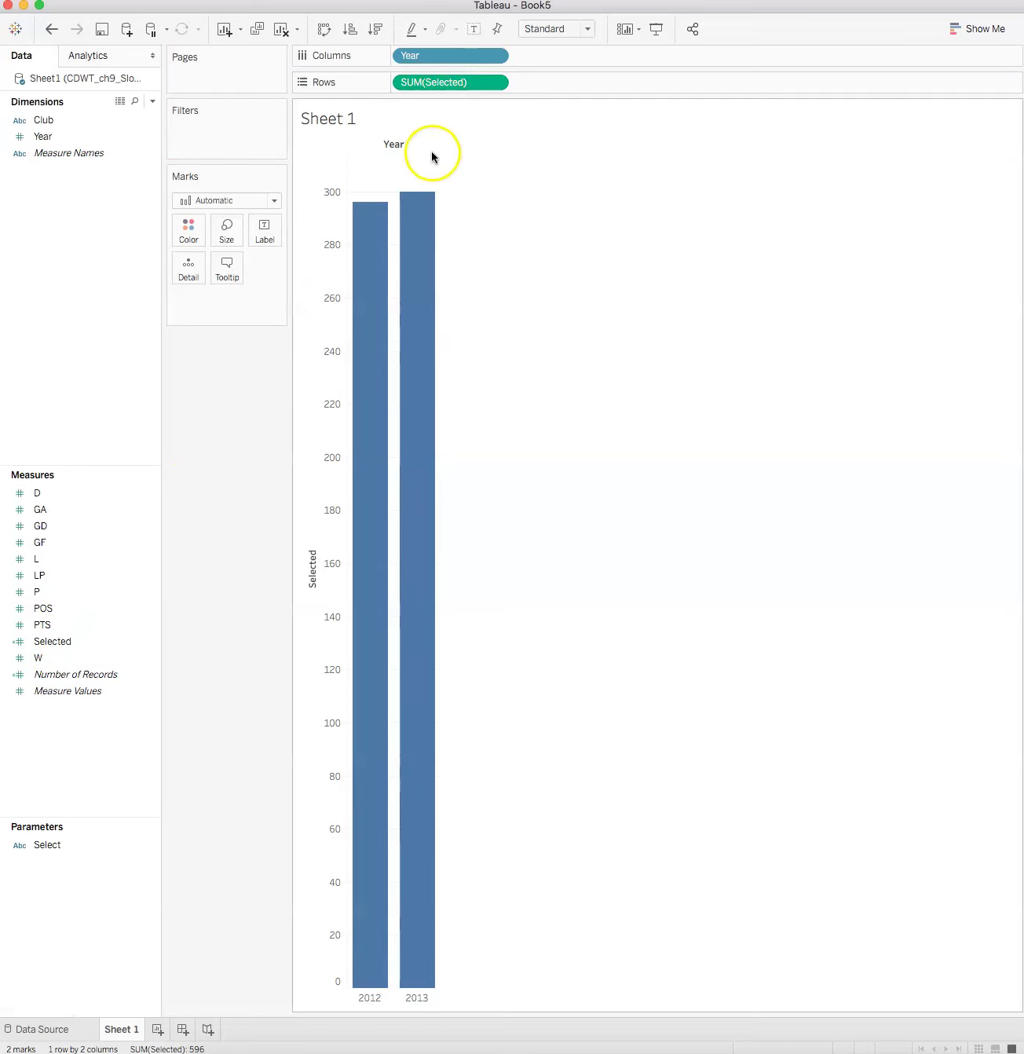
pyautogui.click(274, 201)
pyautogui.click(234, 247)
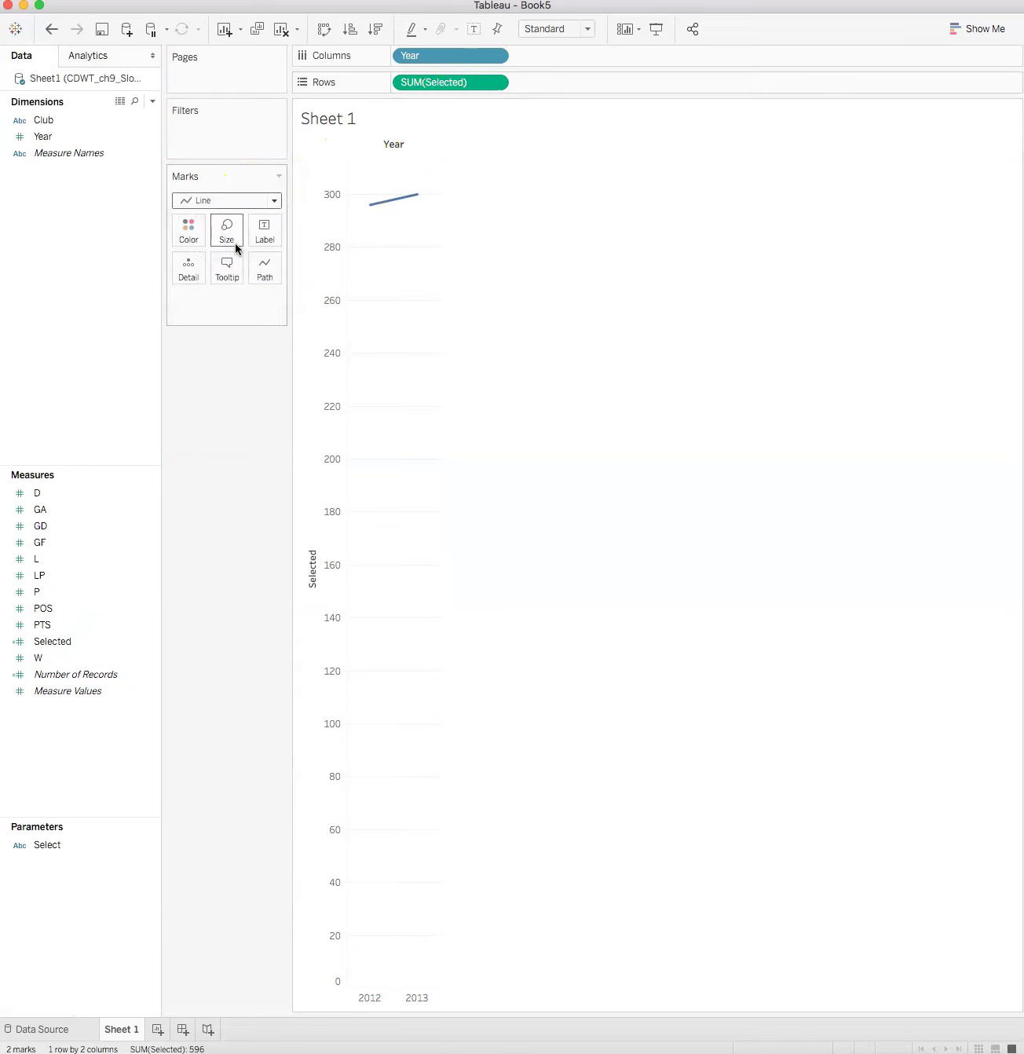
pyautogui.click(273, 247)
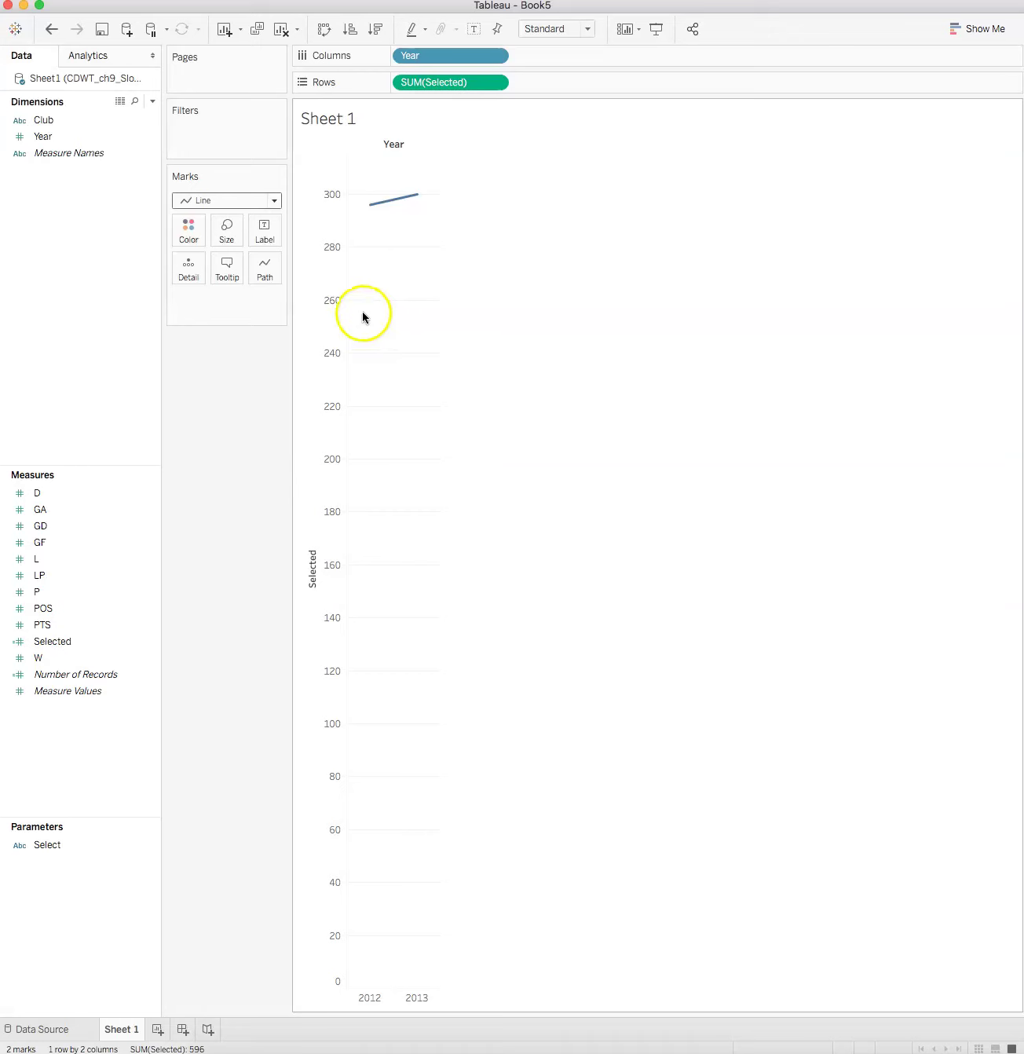
pyautogui.click(48, 121)
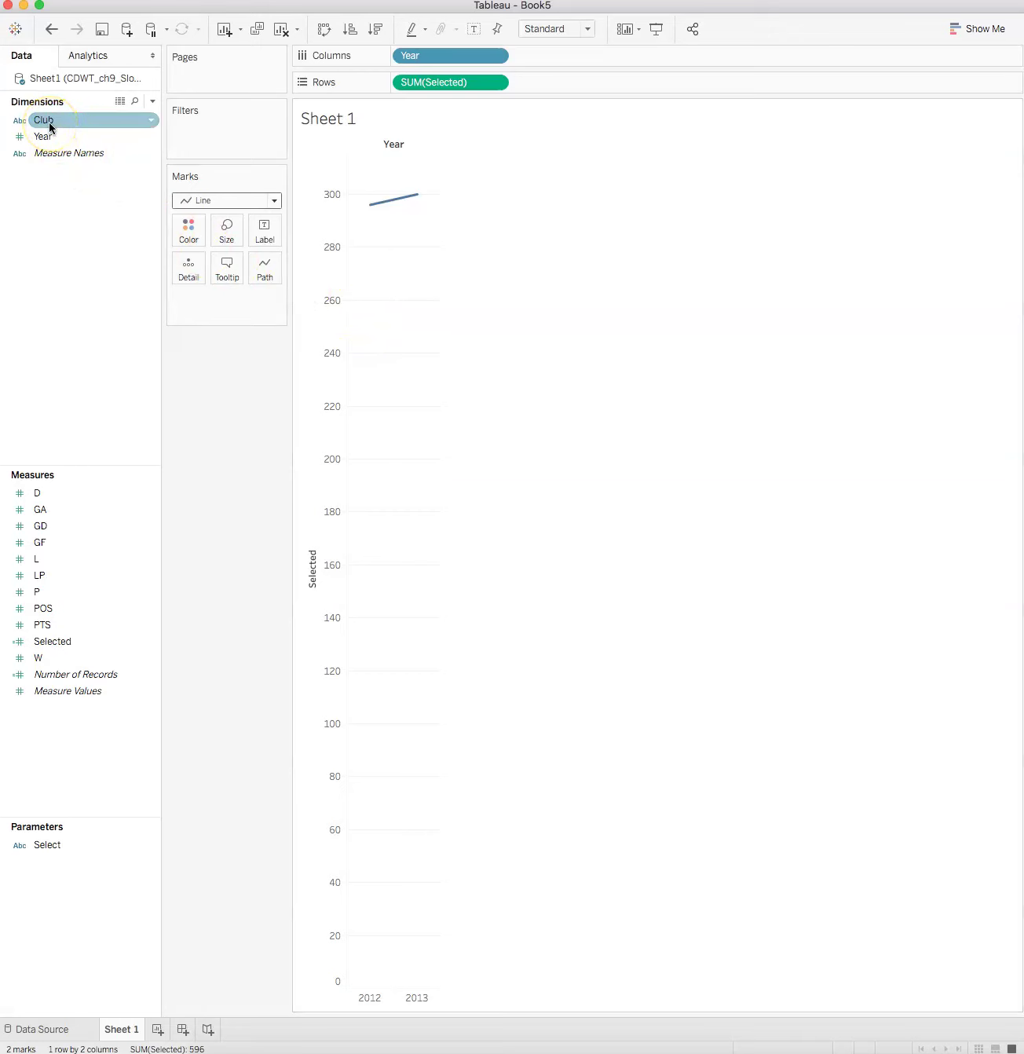
# Add Club as a label shown at Line Ends, with label overlap disallowed
pyautogui.moveTo(50, 127); pyautogui.dragTo(258, 228)
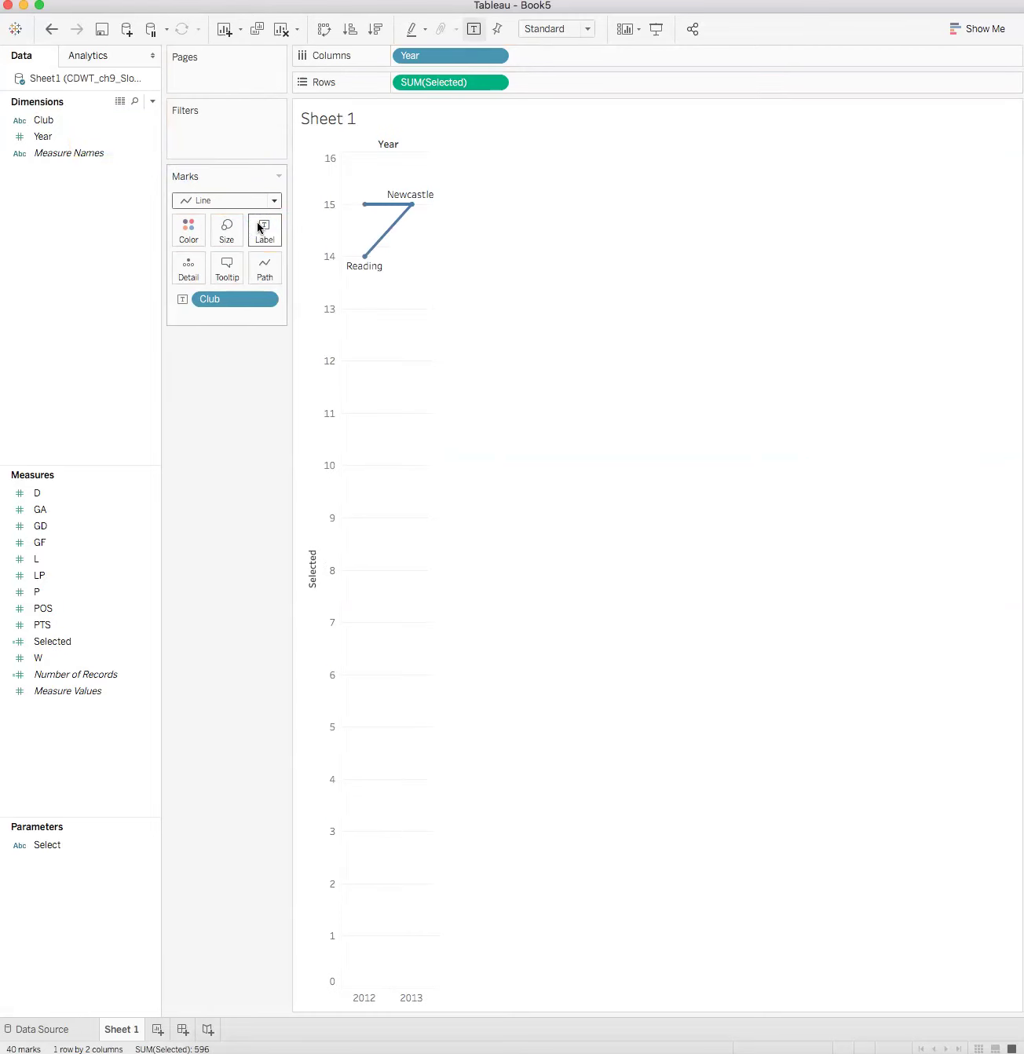
pyautogui.click(254, 229)
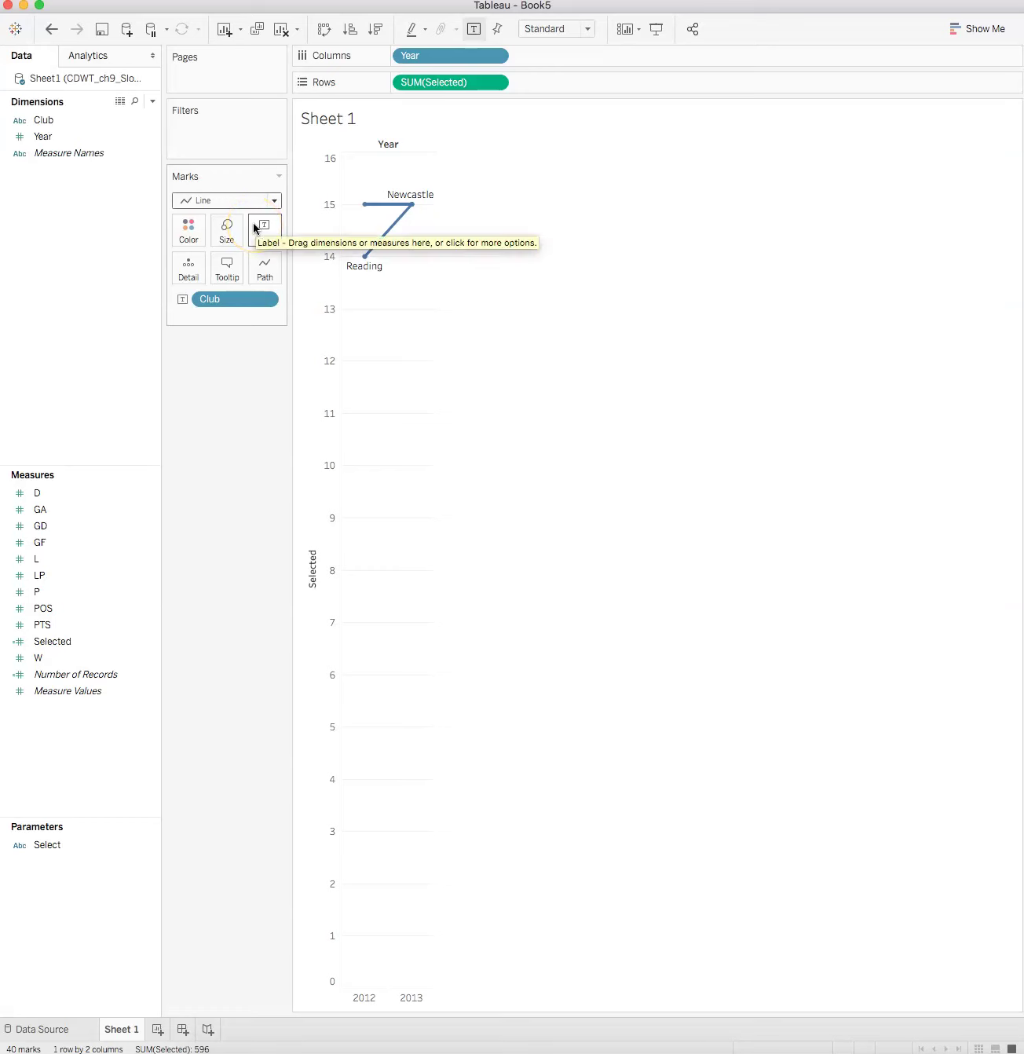
pyautogui.click(253, 228)
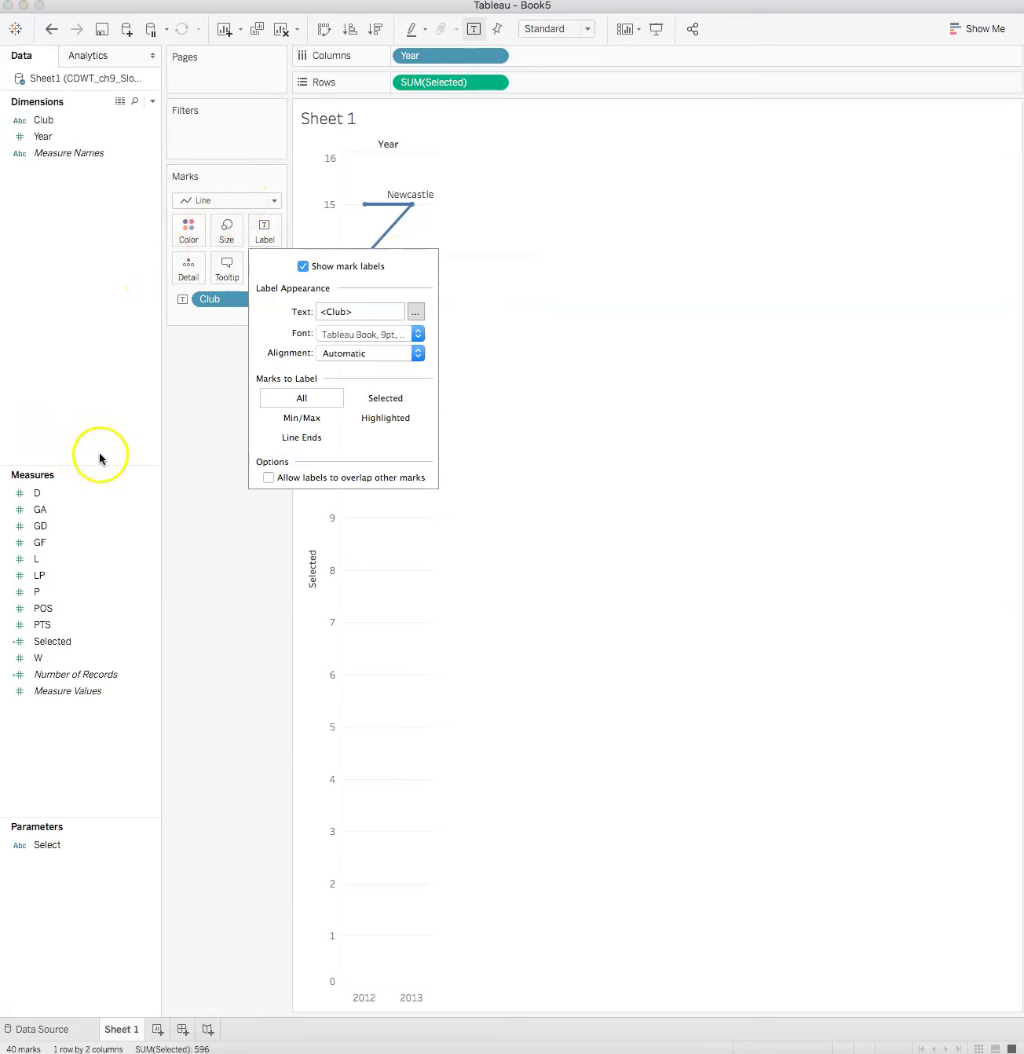
pyautogui.click(291, 439)
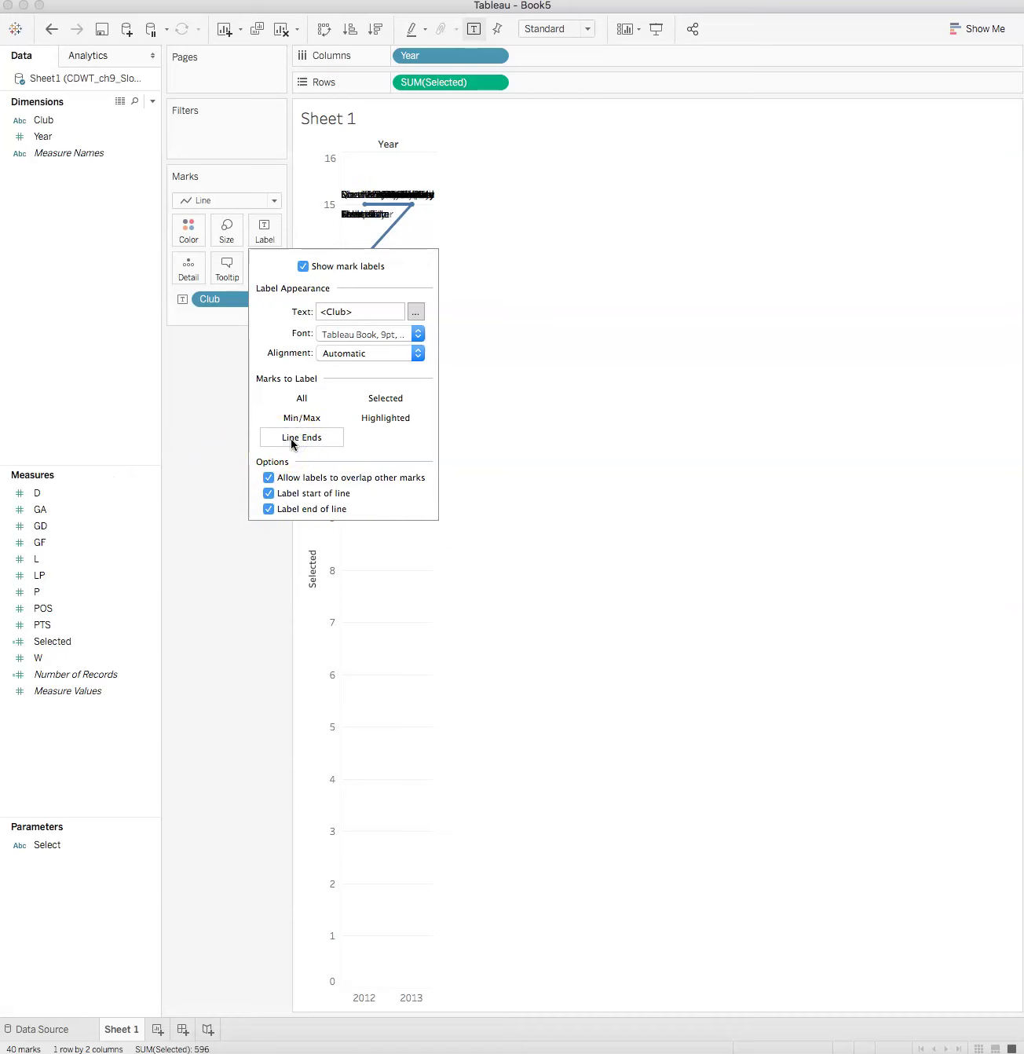
pyautogui.click(268, 479)
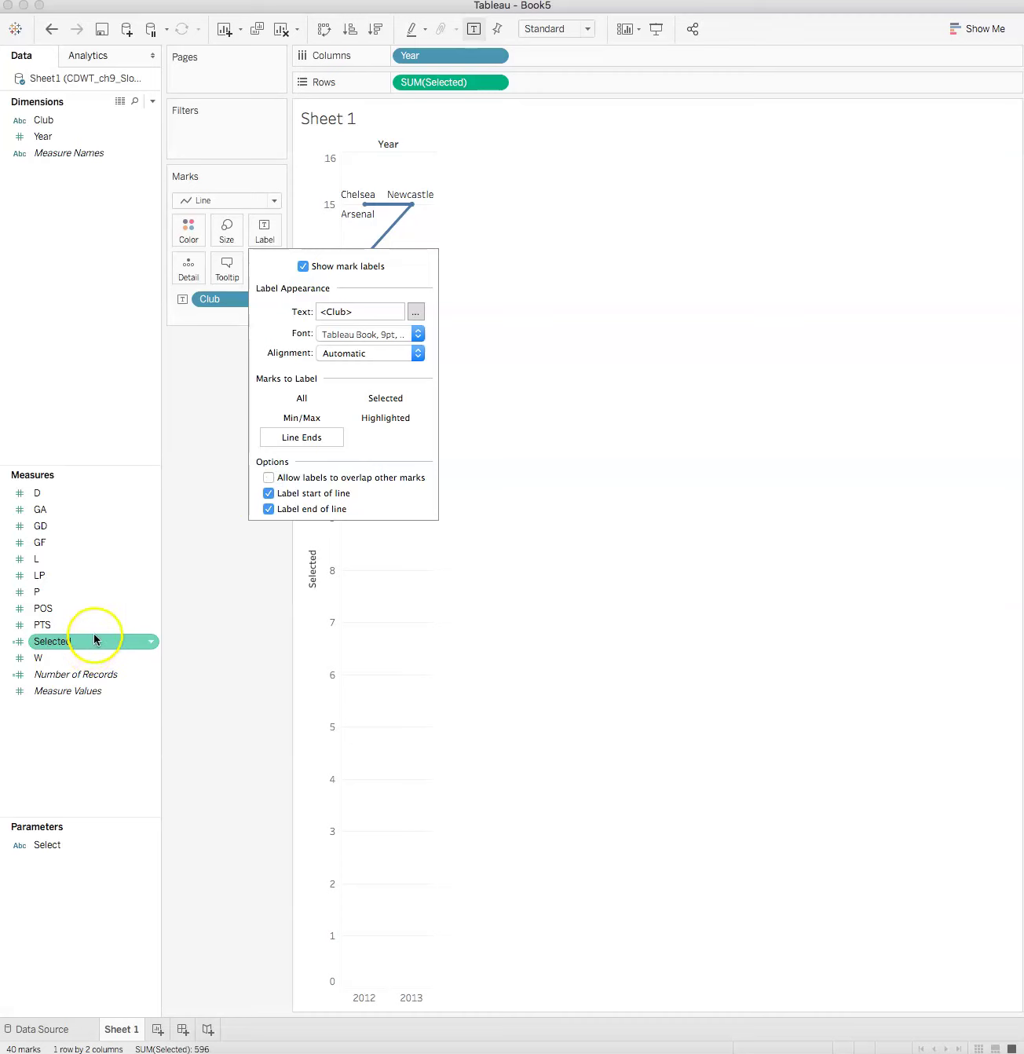
pyautogui.click(219, 616)
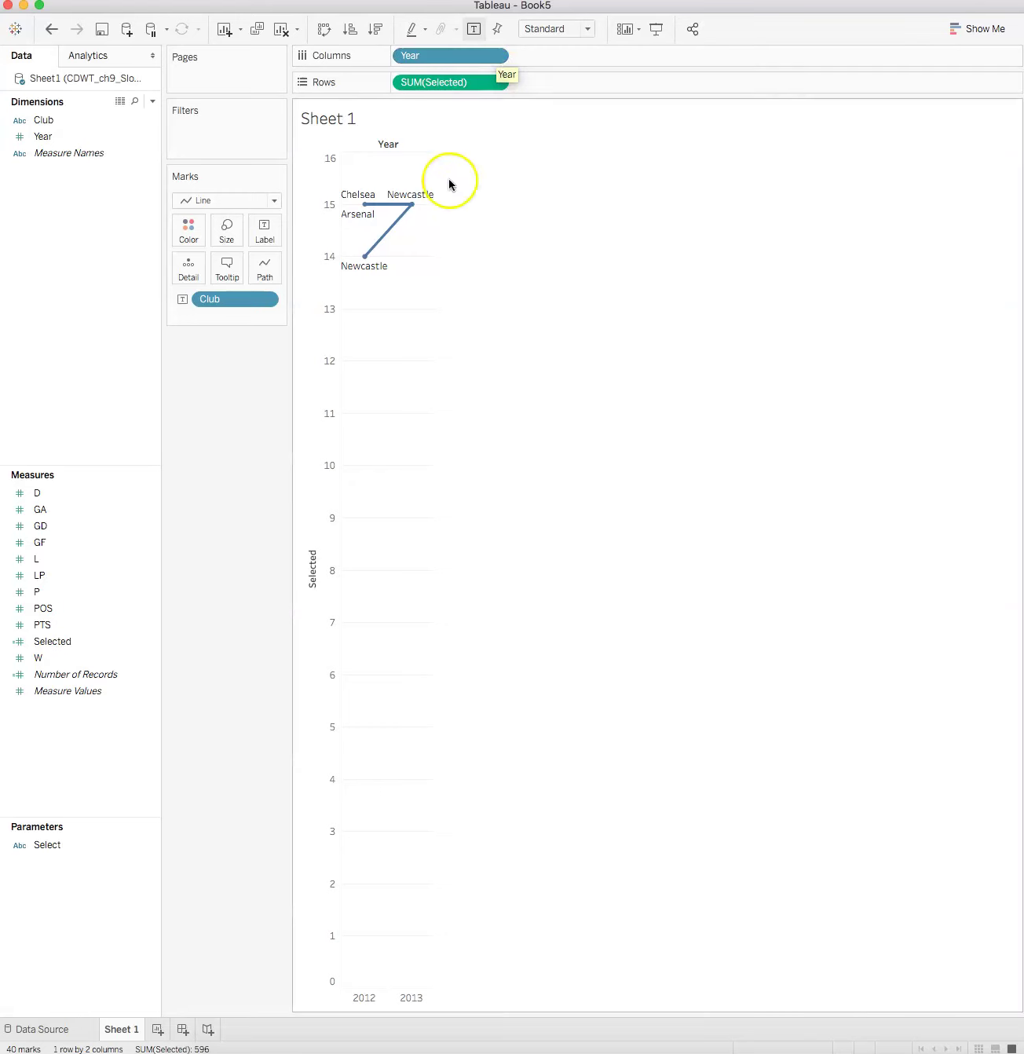
# Show the Select parameter control and set it to Position
pyautogui.click(151, 845)
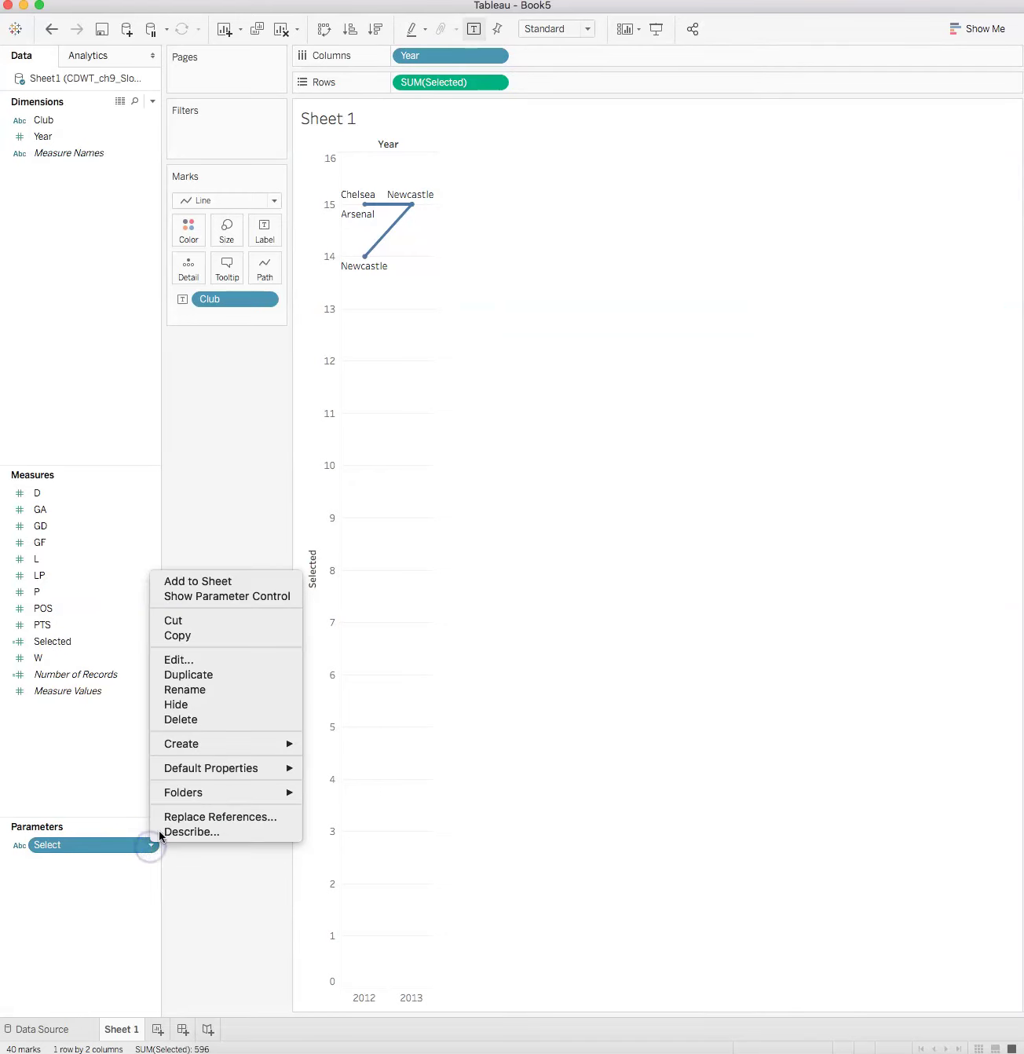
pyautogui.click(213, 599)
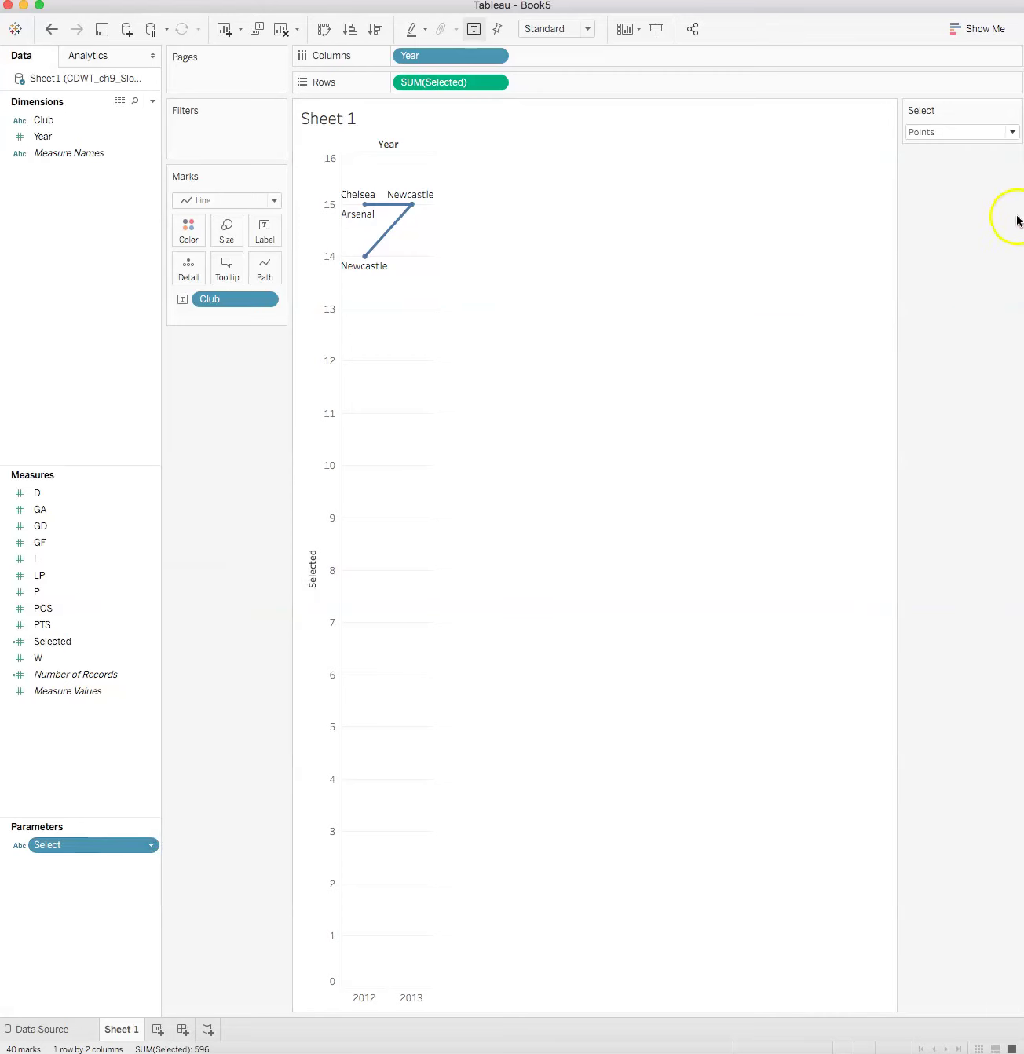
pyautogui.click(1011, 132)
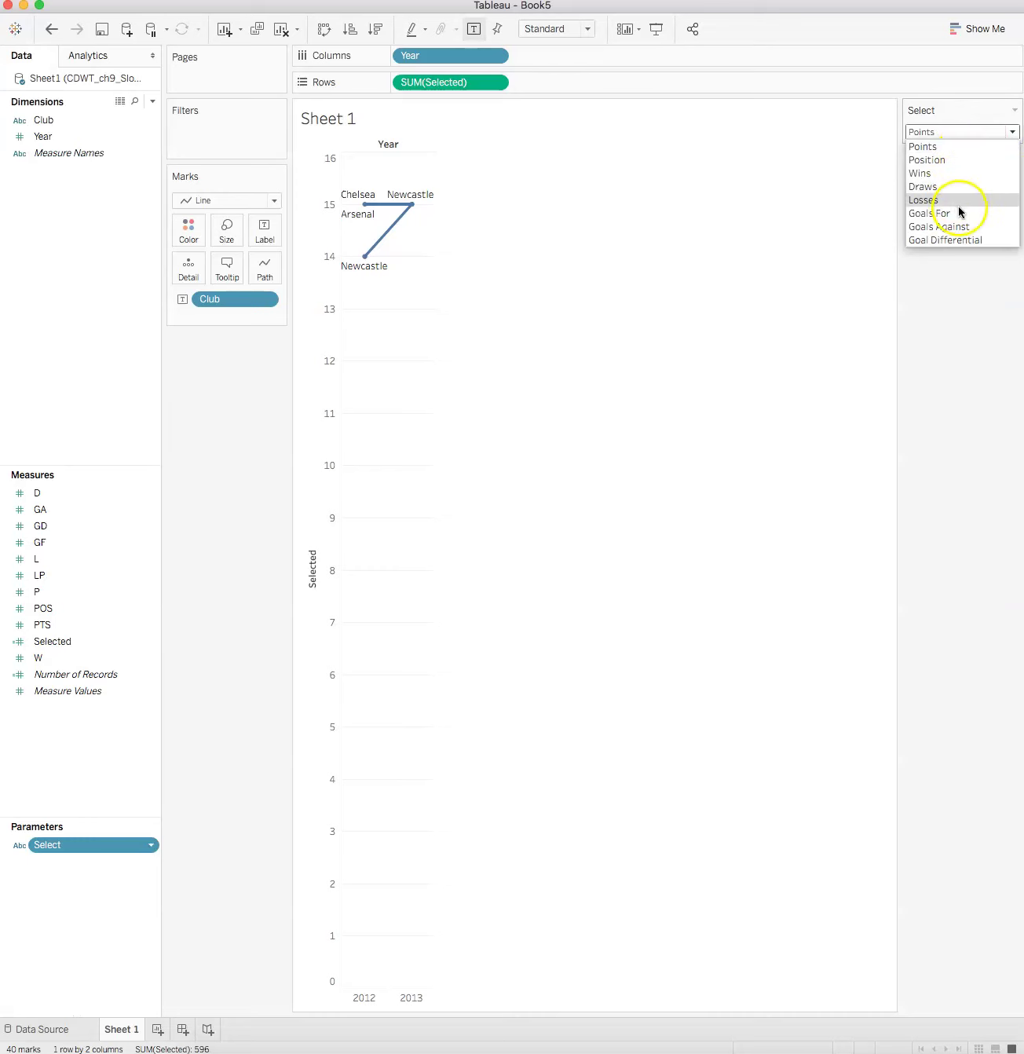
pyautogui.click(958, 159)
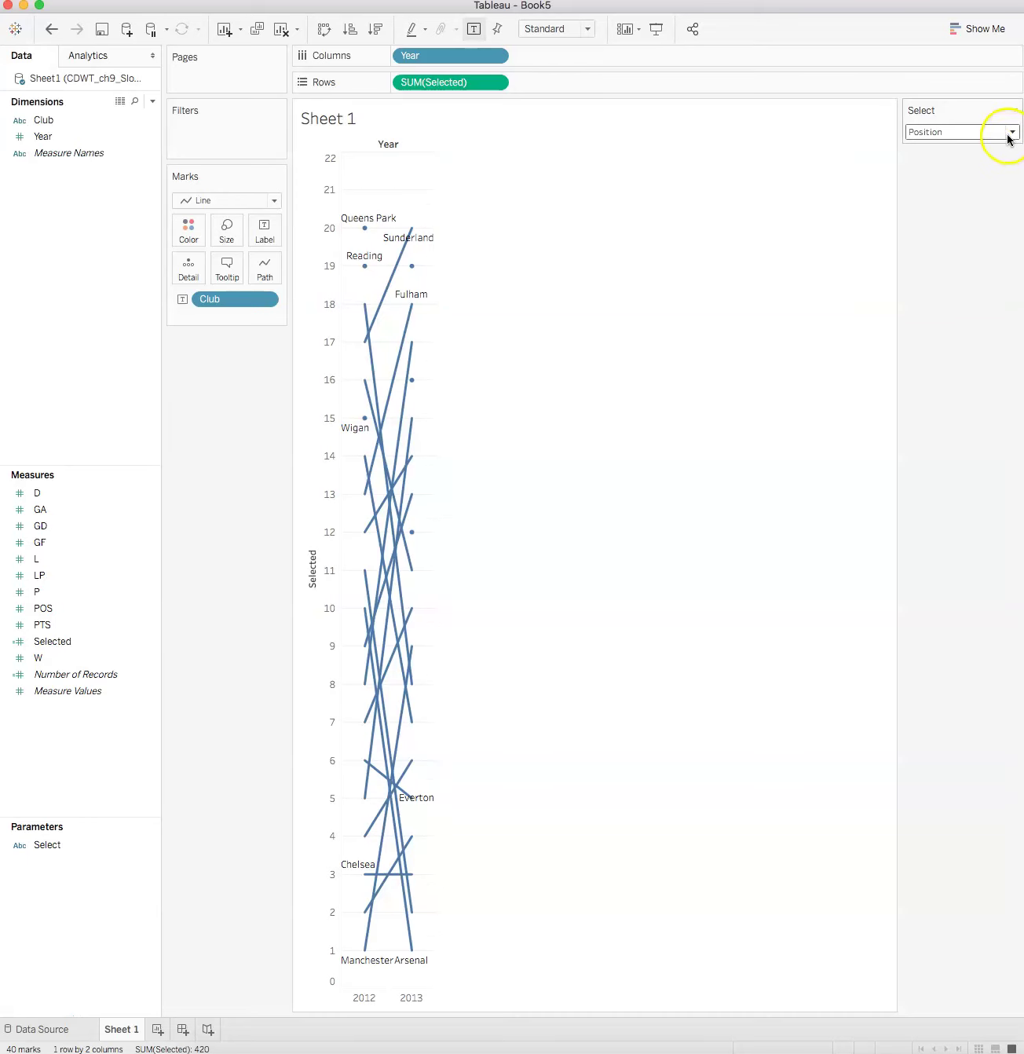
# Try Draws, Goals For, Goal Differential and Points in the Select control, ending on Position
pyautogui.click(1012, 132)
pyautogui.click(963, 186)
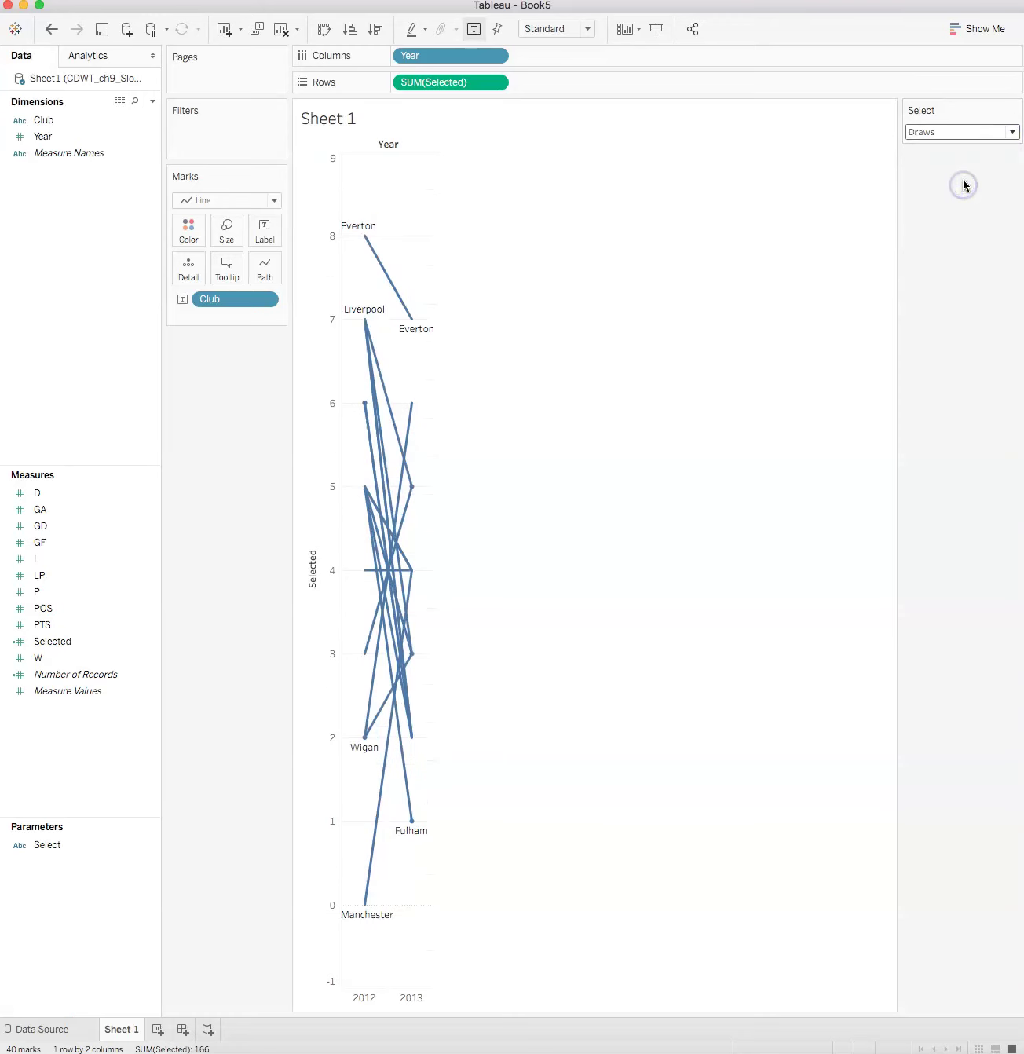
pyautogui.click(1012, 131)
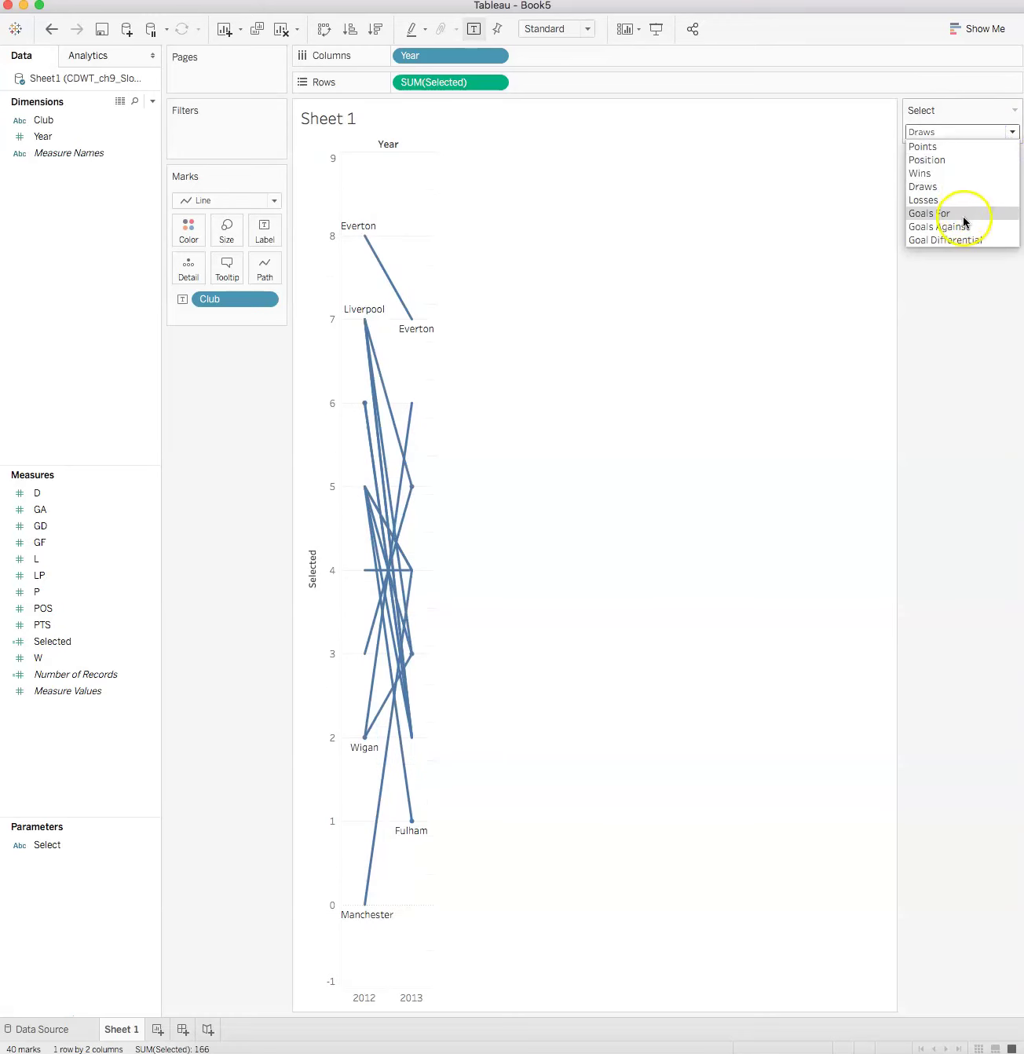
pyautogui.click(963, 213)
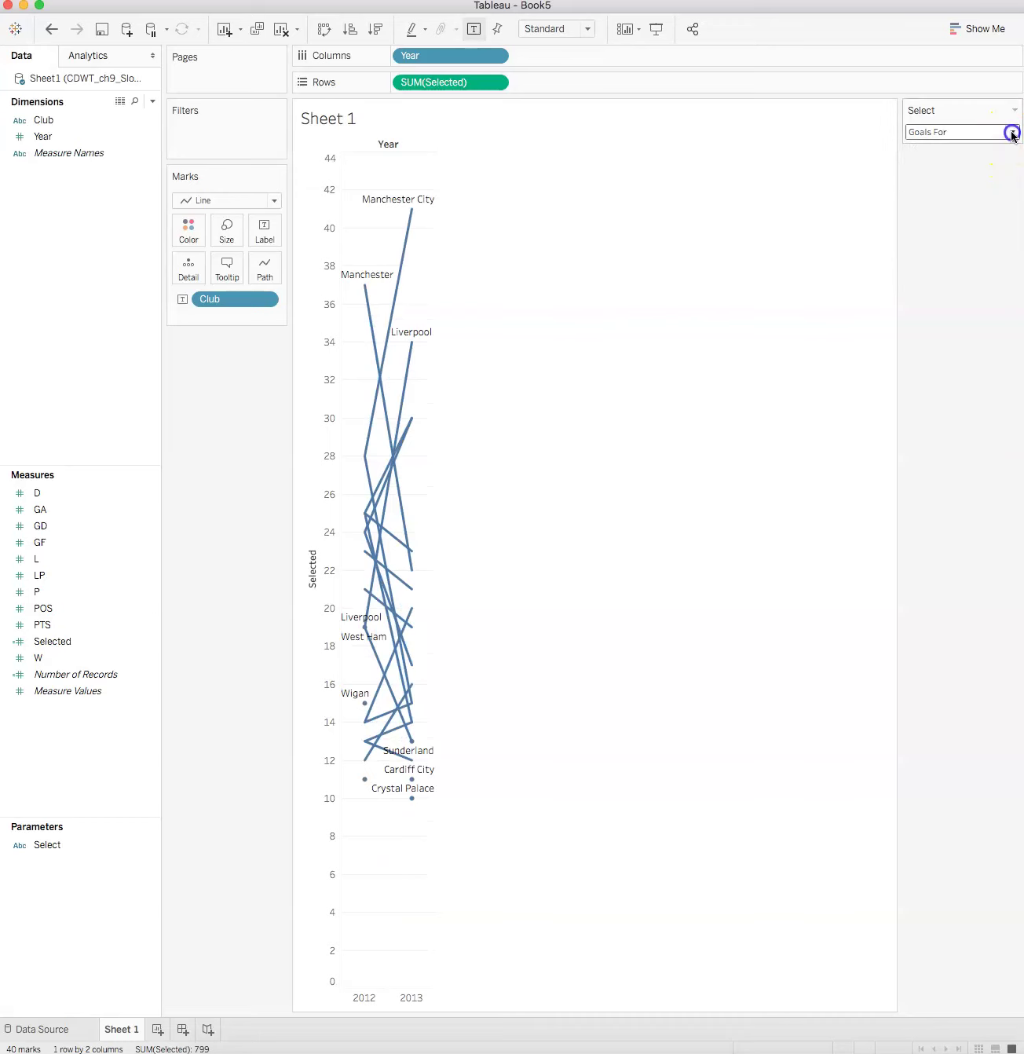
pyautogui.click(1011, 132)
pyautogui.click(972, 239)
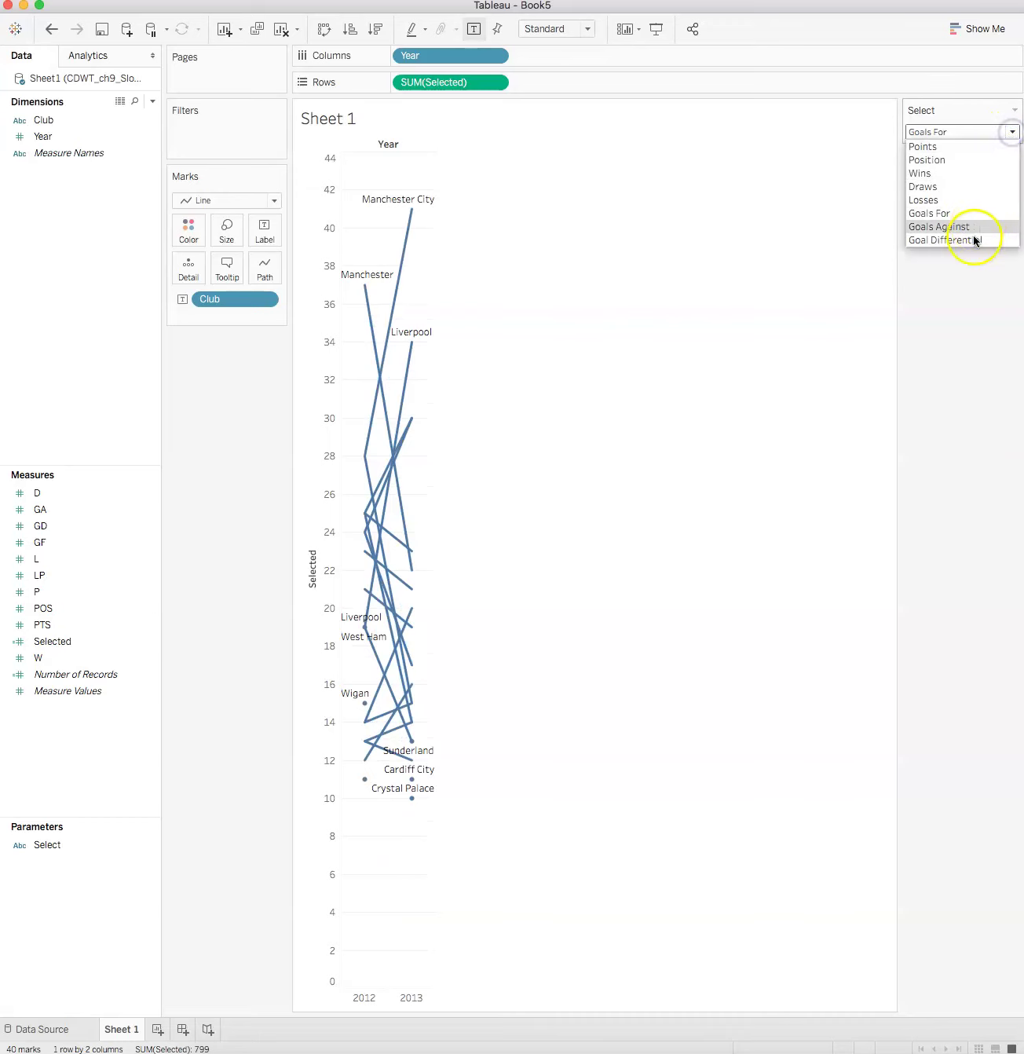
pyautogui.click(1011, 132)
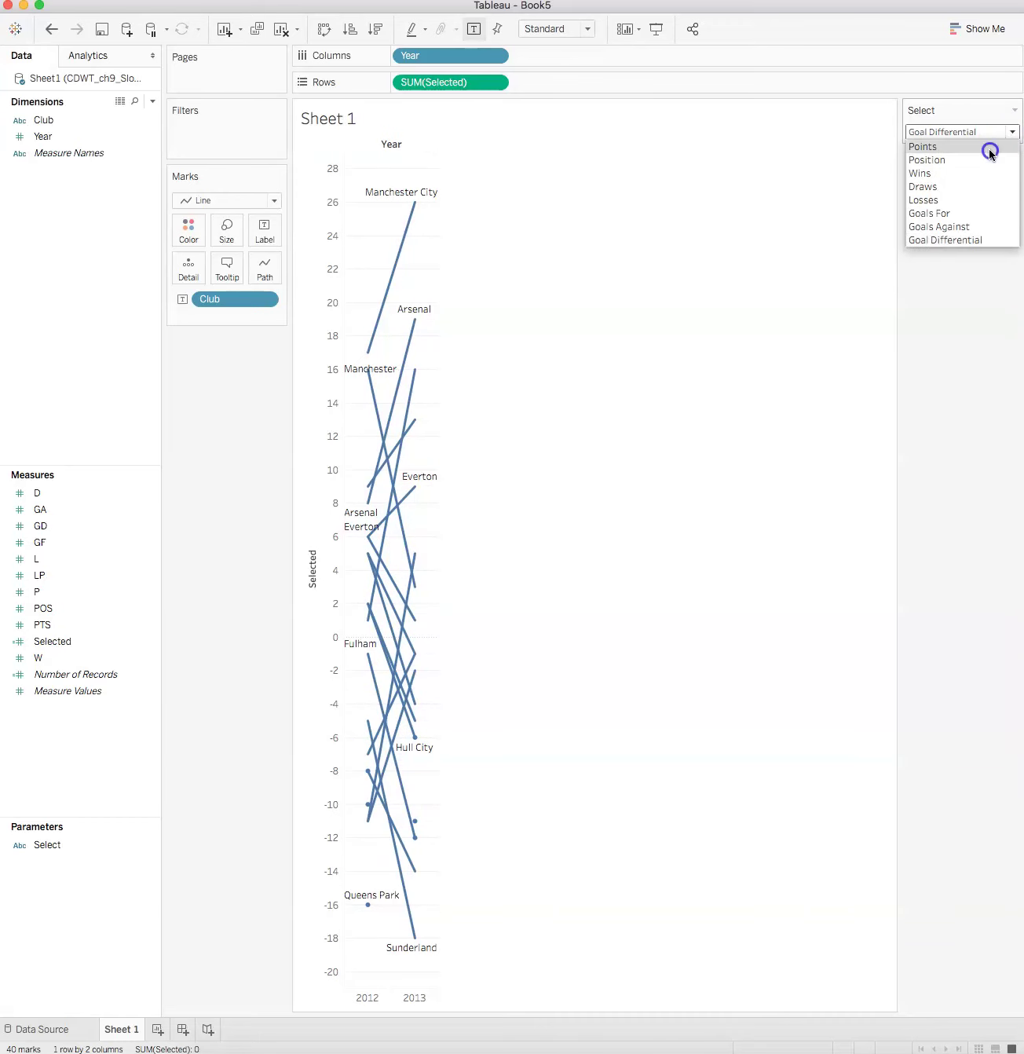
pyautogui.click(989, 147)
pyautogui.click(1011, 131)
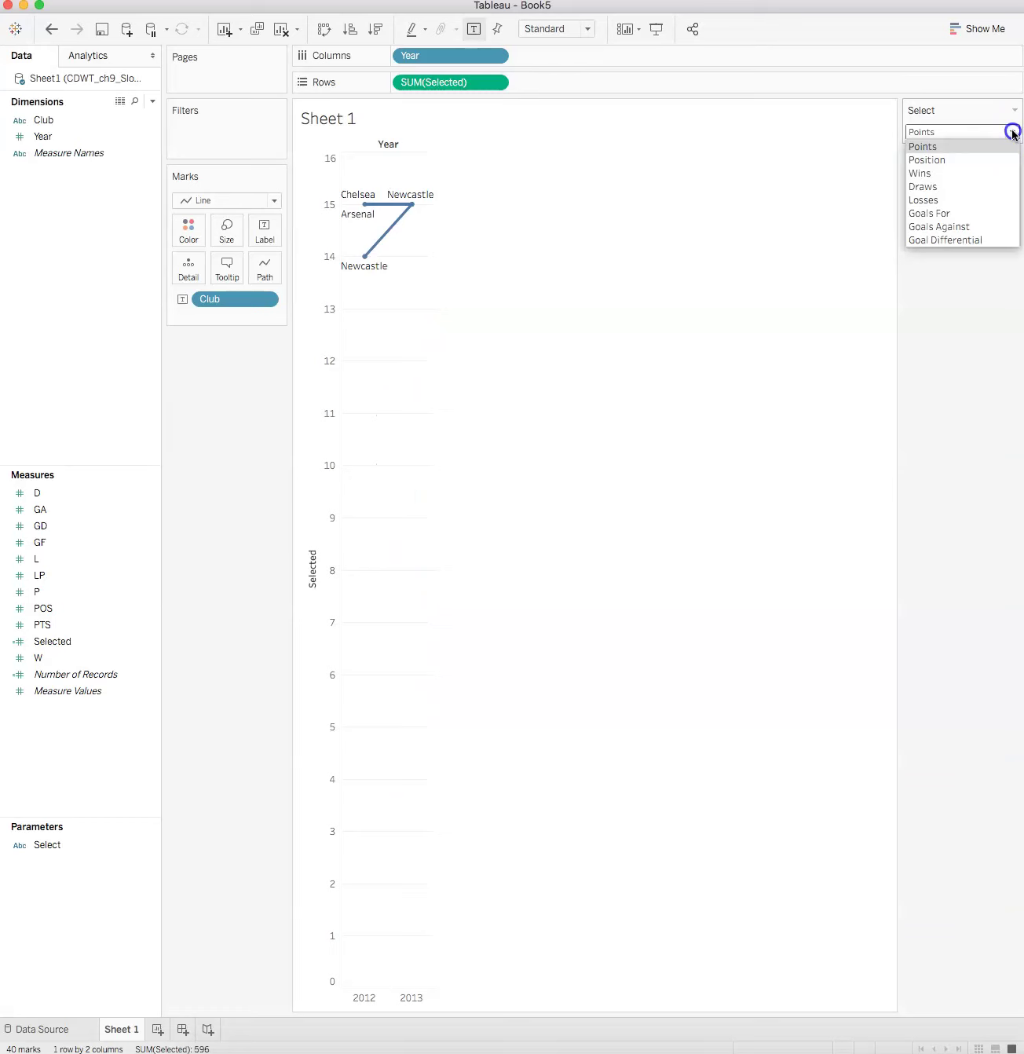
pyautogui.click(1001, 159)
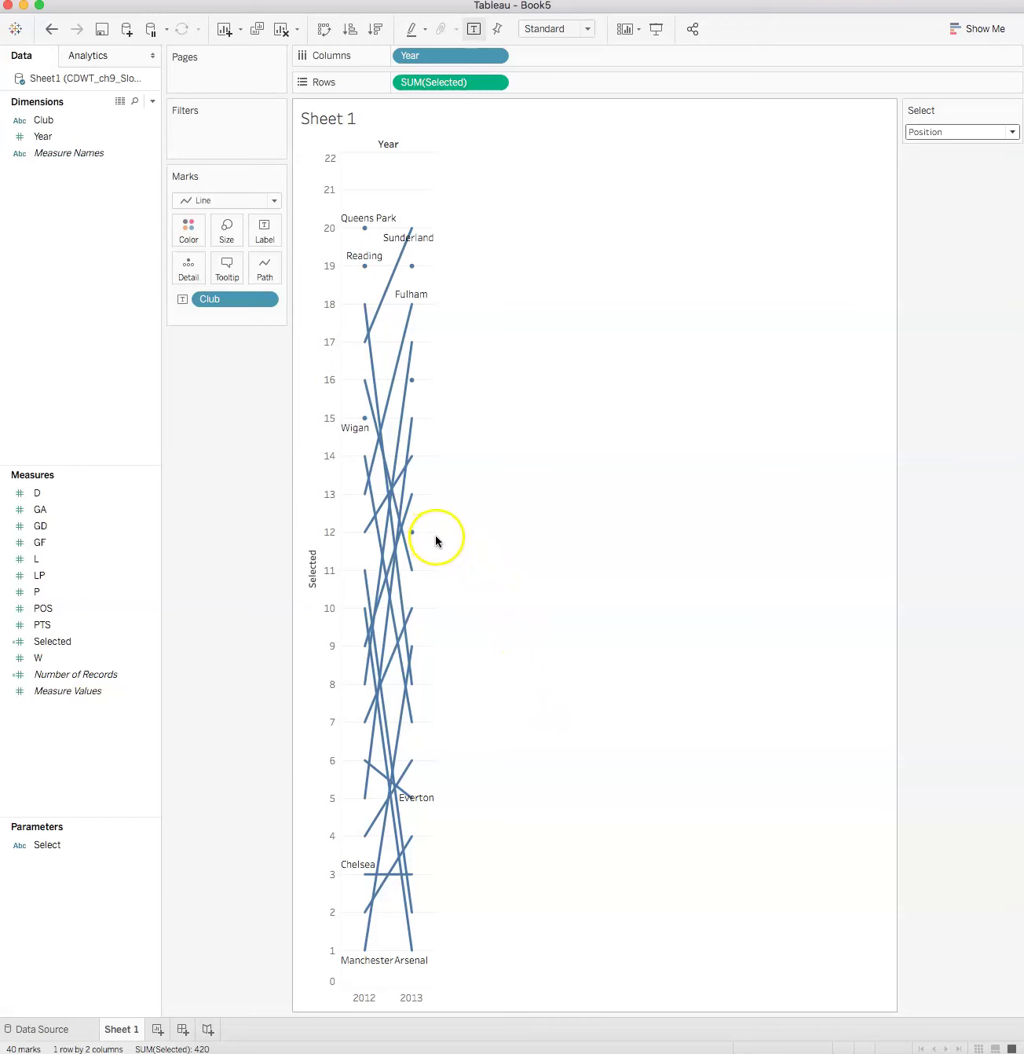
# Drag the Year pane edge rightward twice to spread the 2012 and 2013 columns
pyautogui.moveTo(435, 540); pyautogui.dragTo(631, 550)
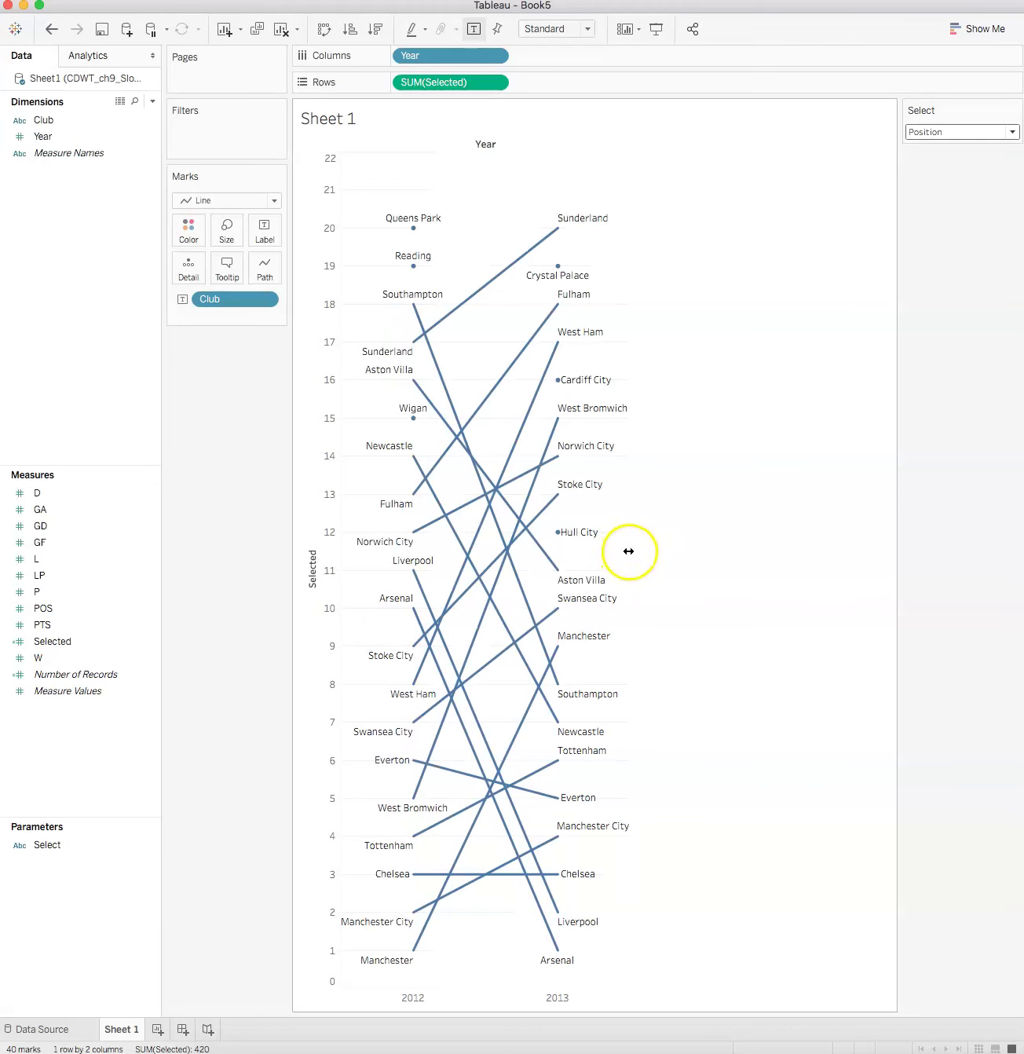
pyautogui.moveTo(630, 551); pyautogui.dragTo(732, 559)
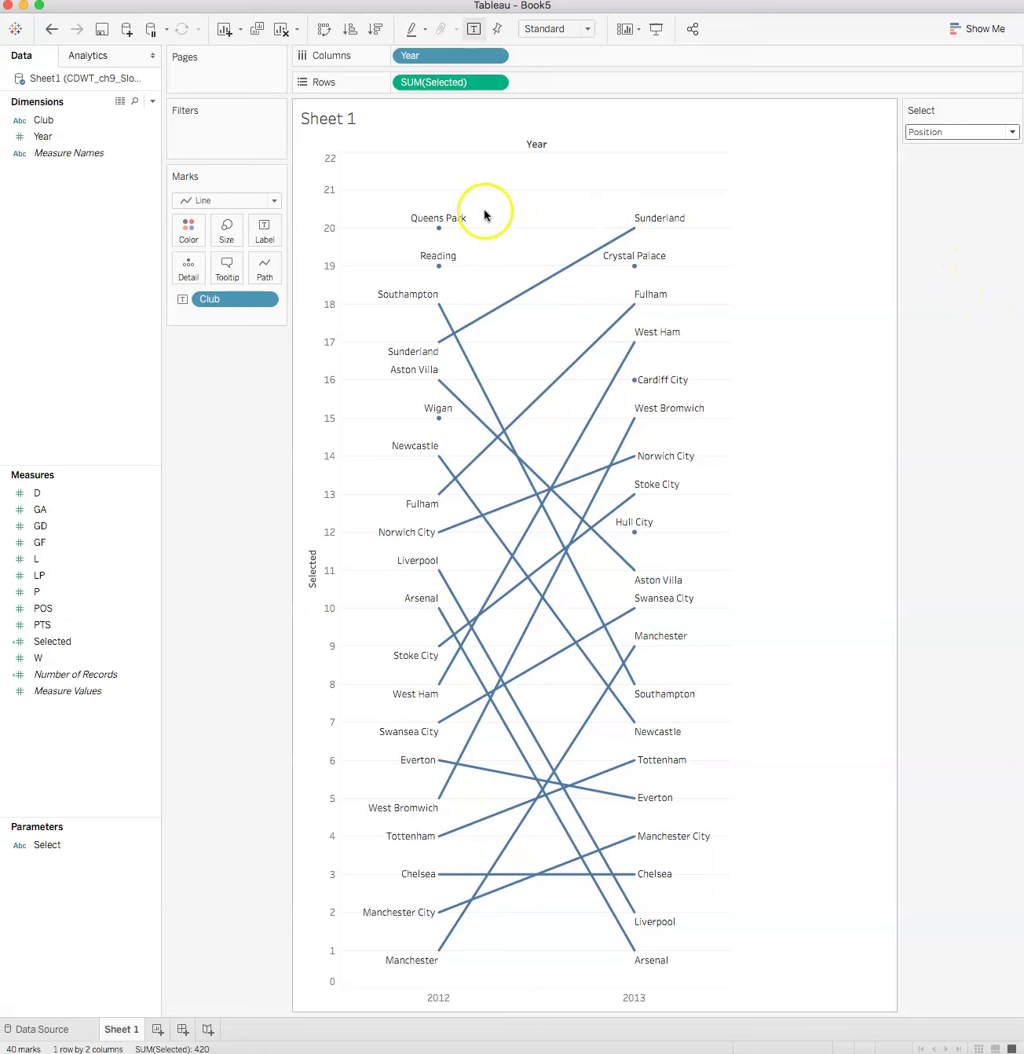
# Read the tooltips for Norwich City, West Ham and Southampton on the position slope graph
pyautogui.moveTo(445, 236)
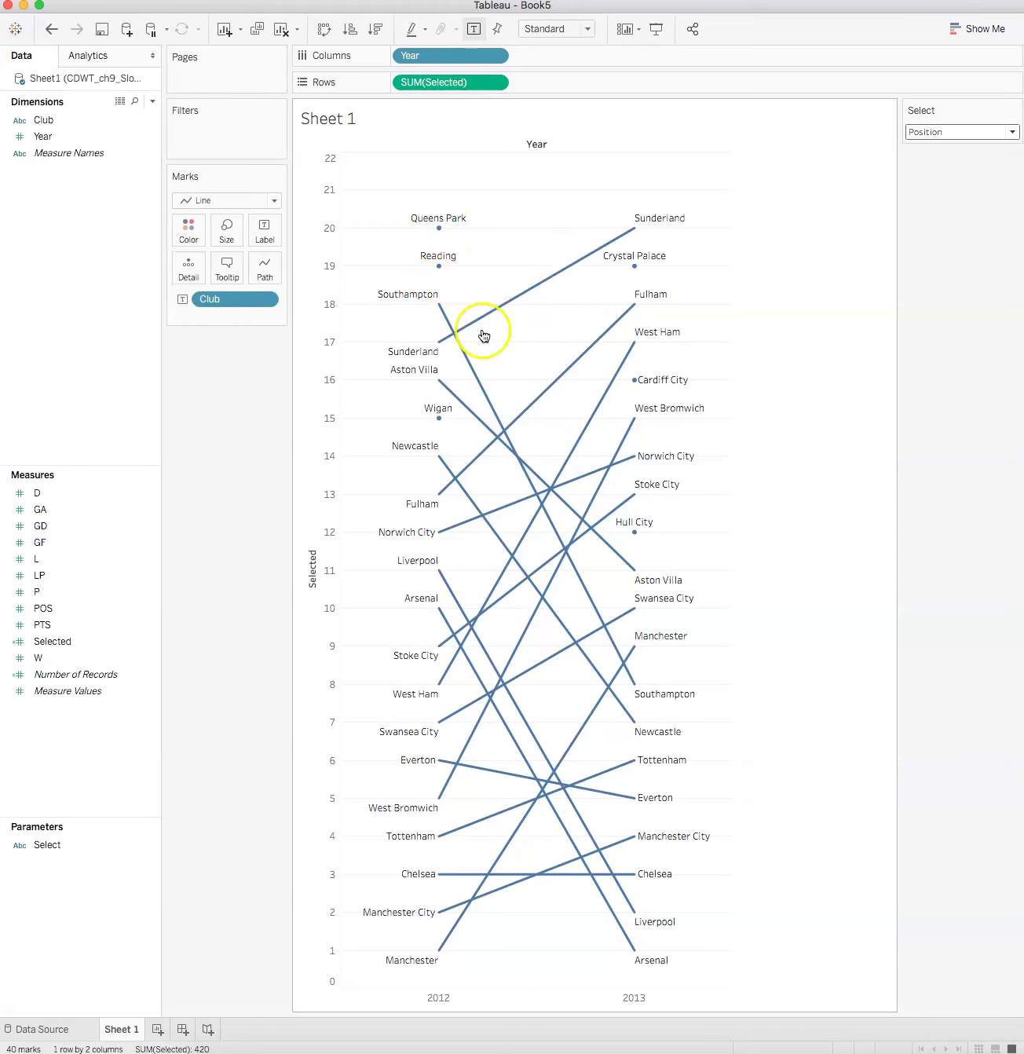
pyautogui.moveTo(714, 466)
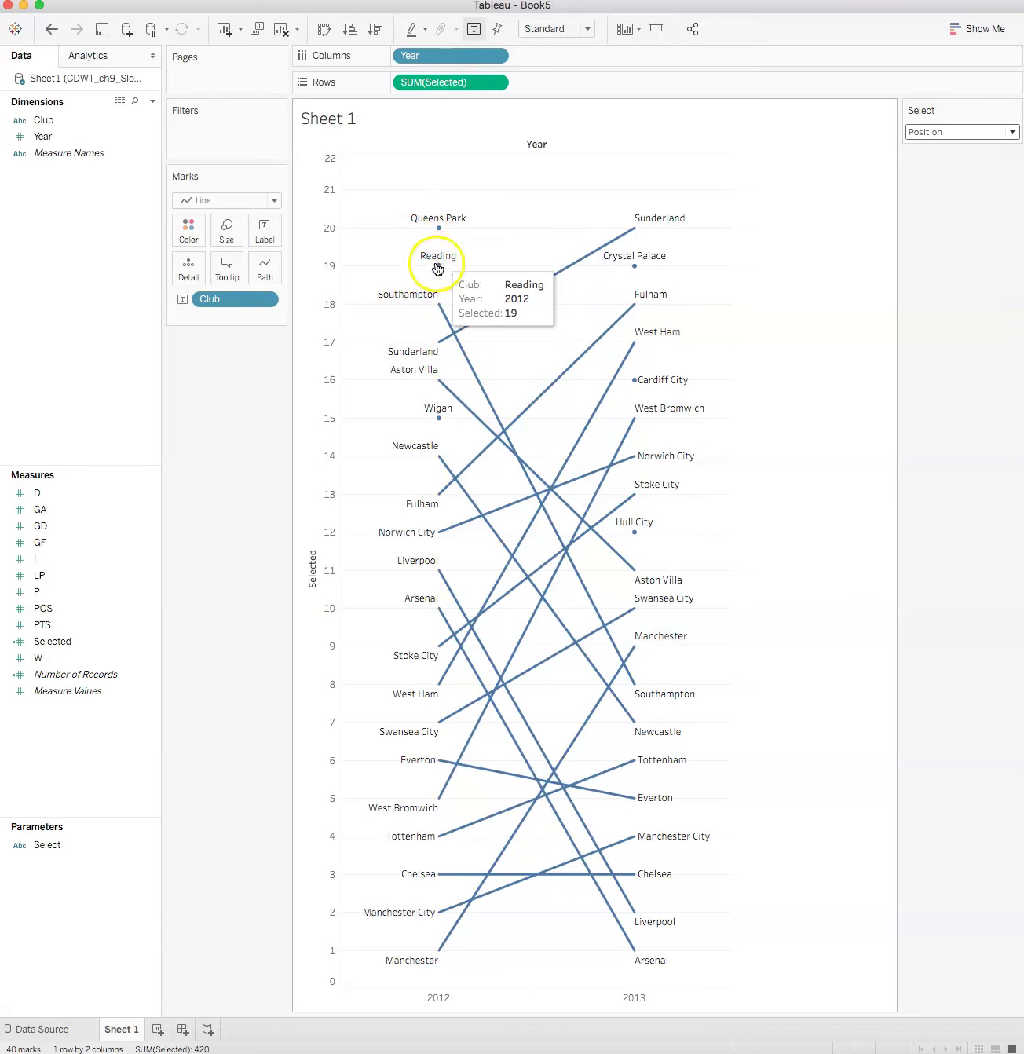
pyautogui.moveTo(439, 427)
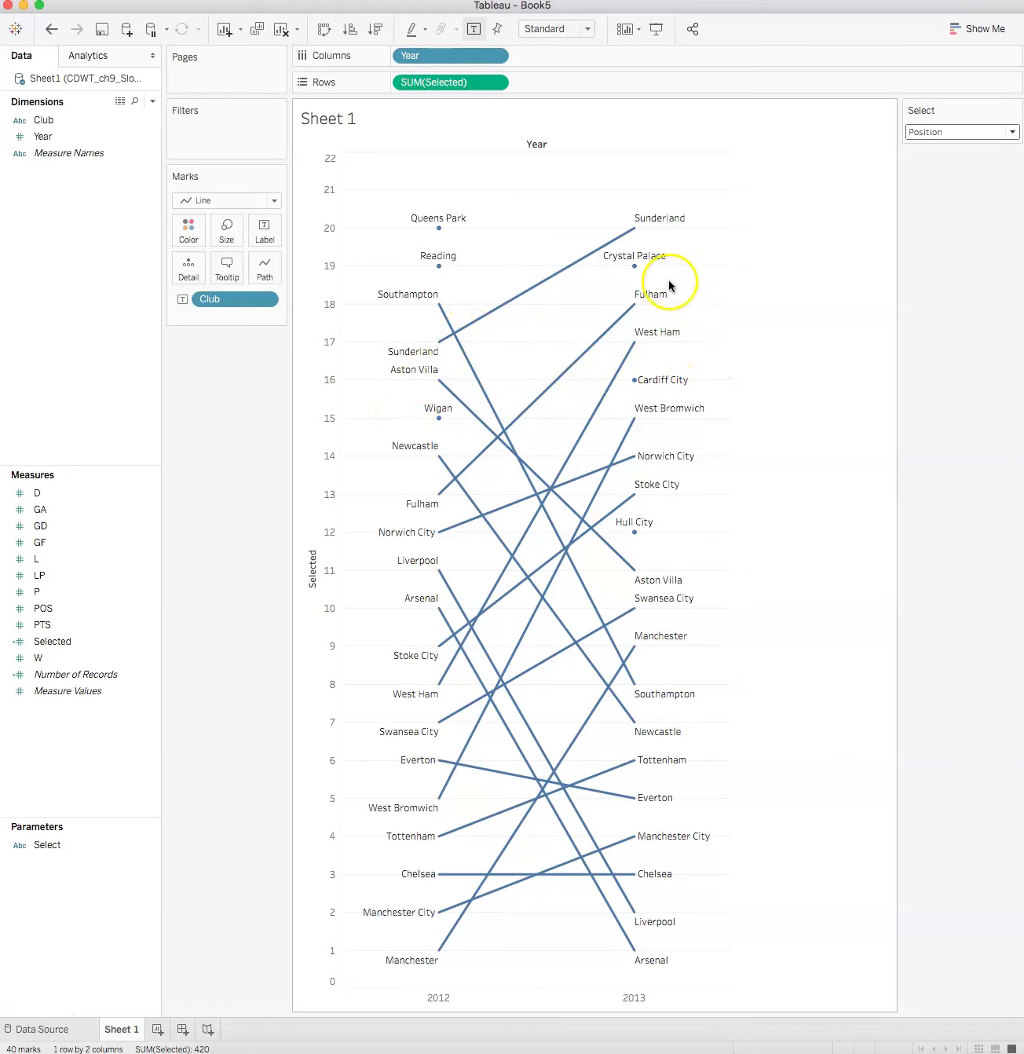
pyautogui.moveTo(638, 268)
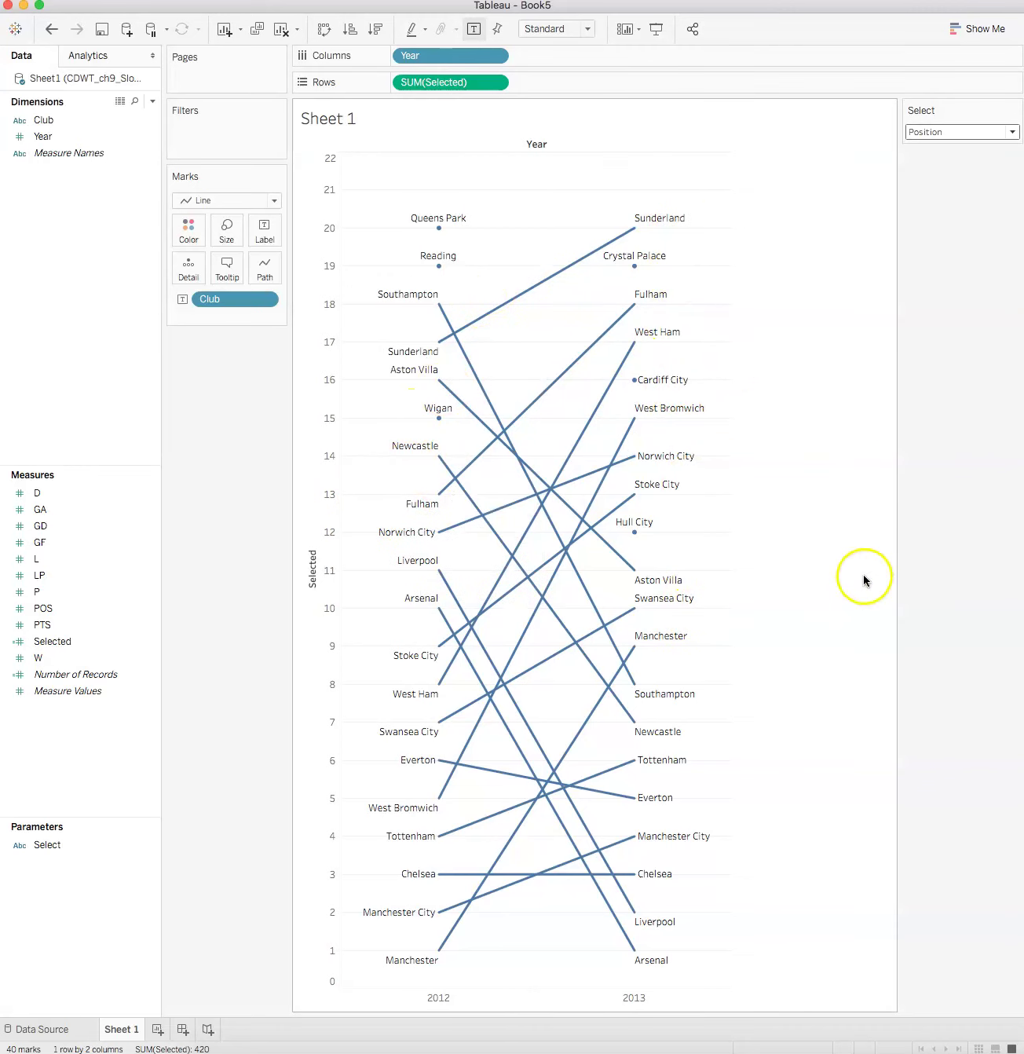
pyautogui.moveTo(634, 649)
pyautogui.moveTo(388, 537)
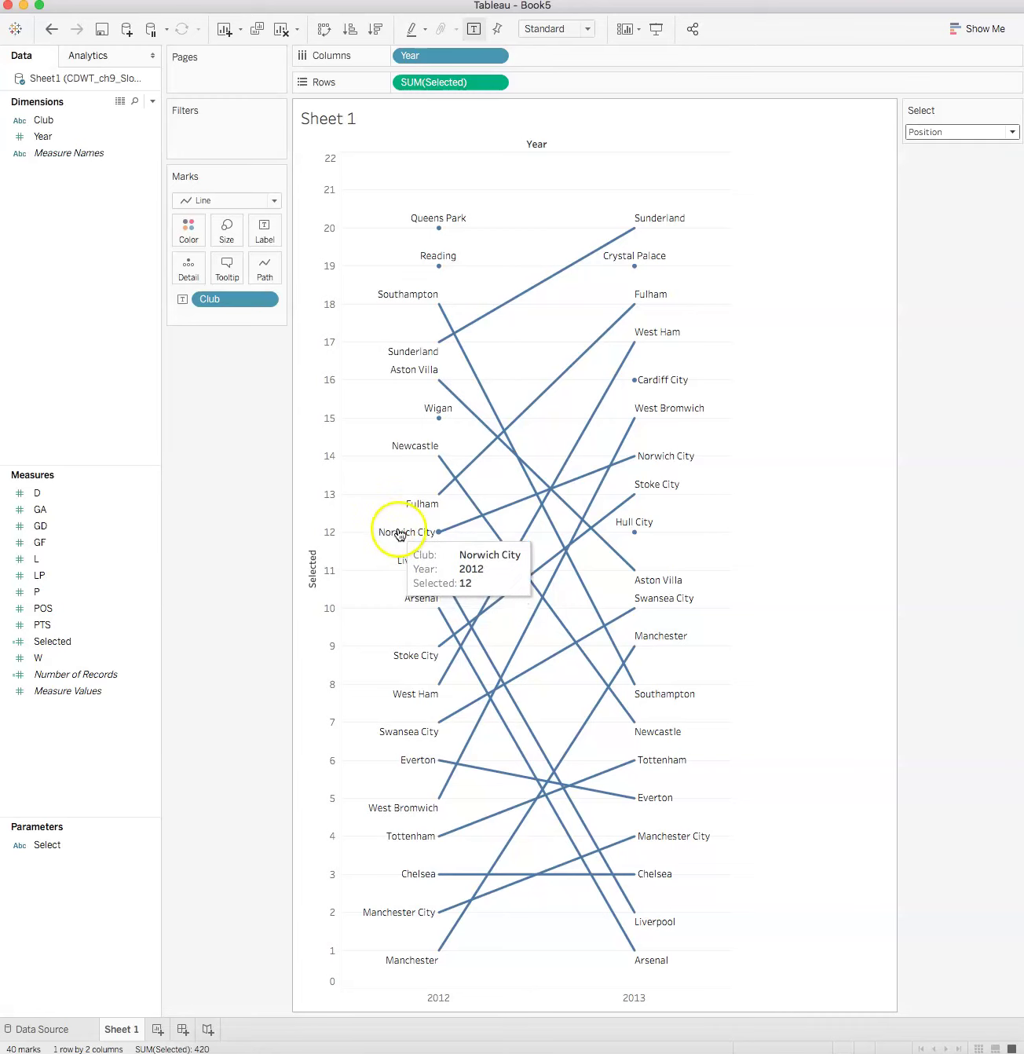
# Start a new calculated field named 'De' from the Analysis menu
pyautogui.click(349, 0)
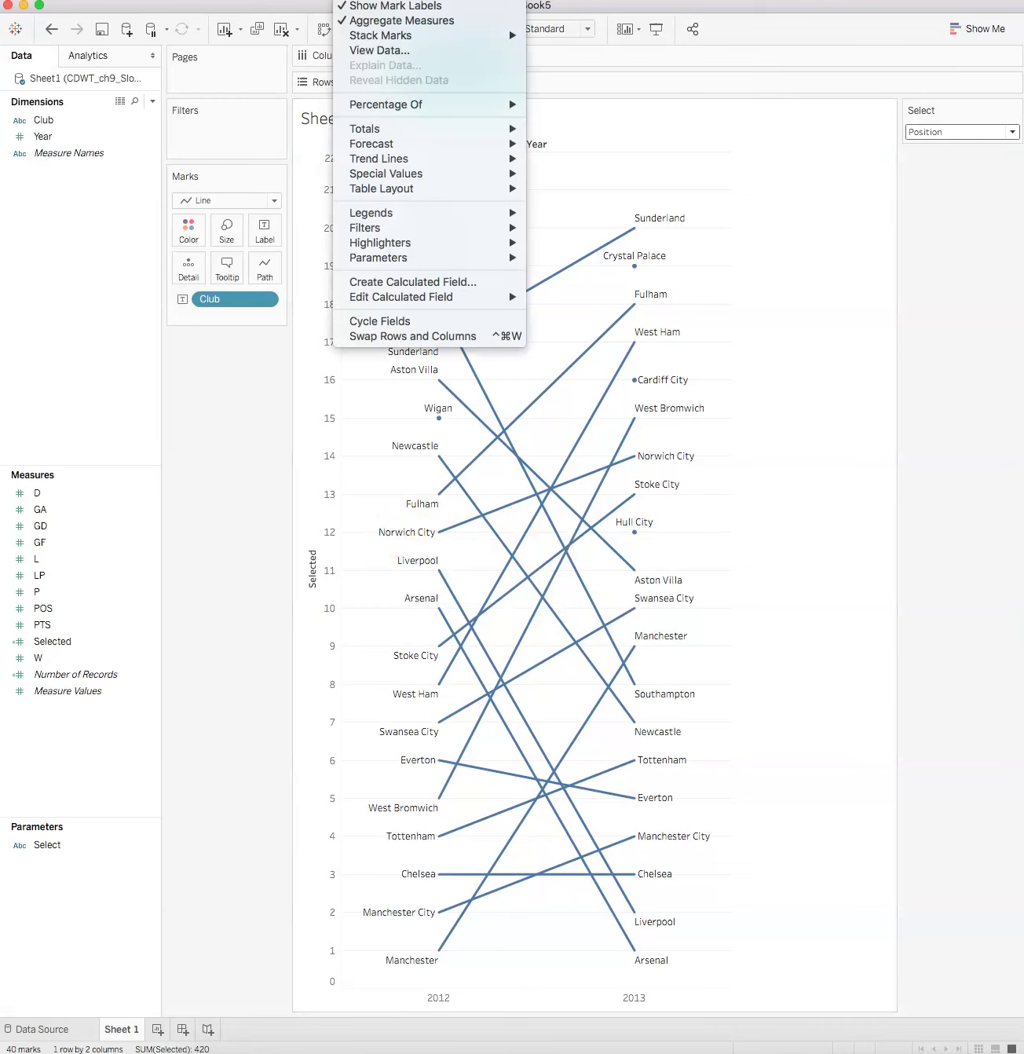
pyautogui.click(404, 280)
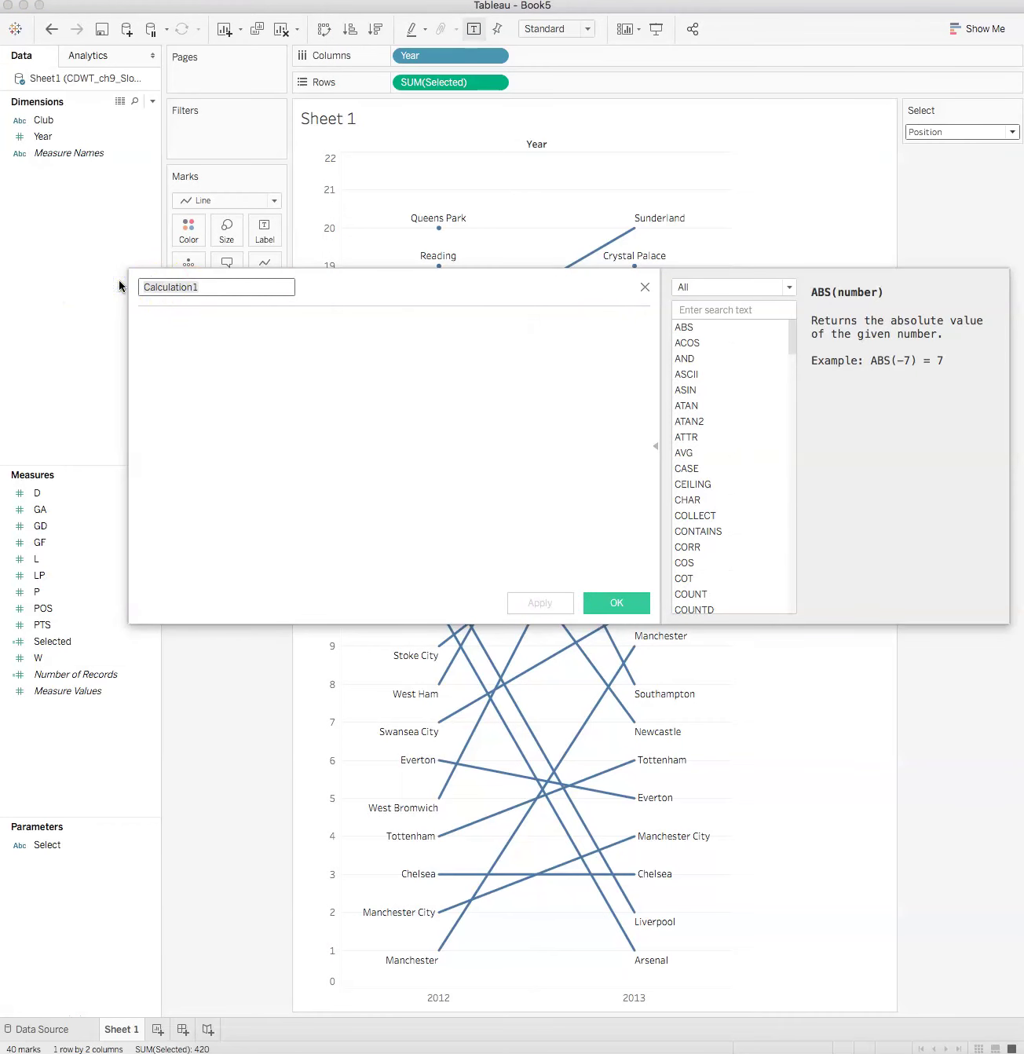
pyautogui.write('Delta')
pyautogui.click(276, 424)
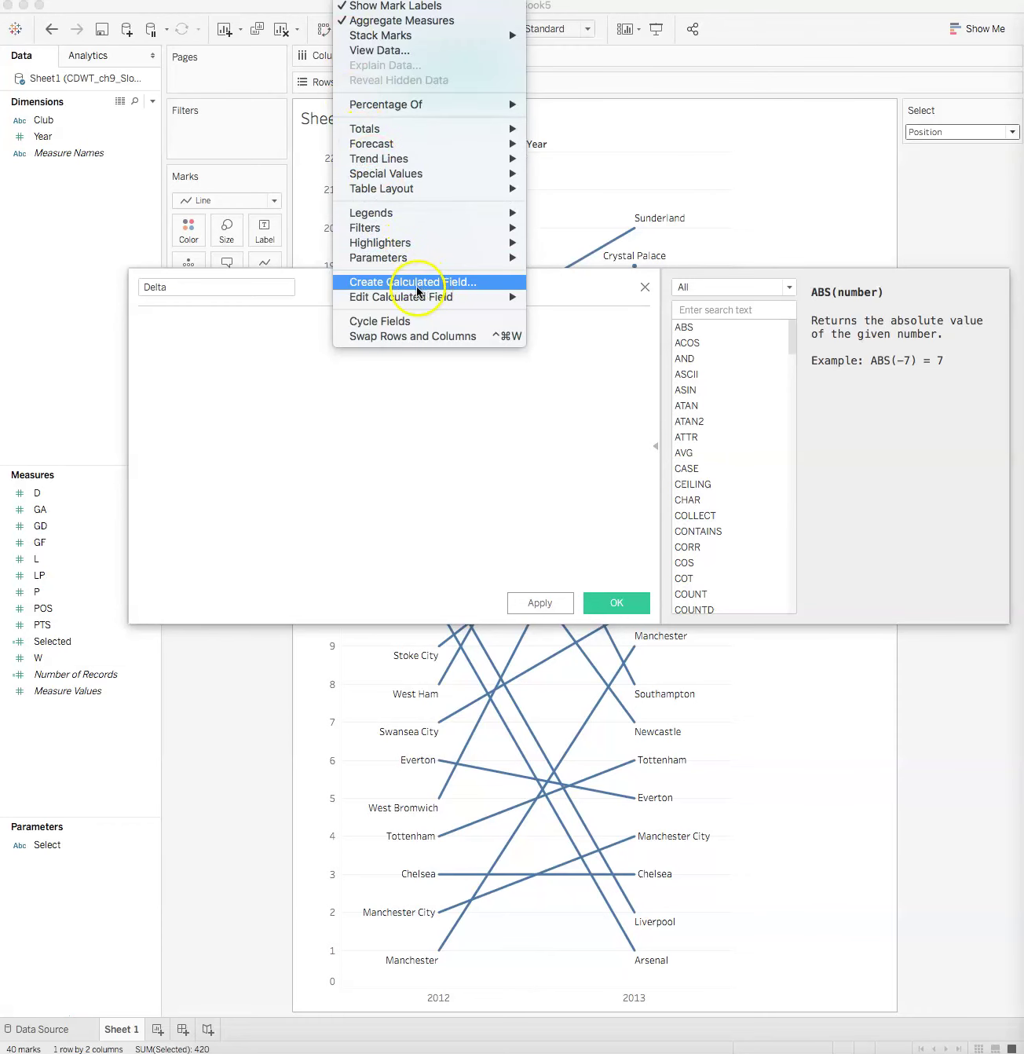
# Replace the Delta calculation's formula with the pasted LOOKUP formula and save it
pyautogui.moveTo(415, 297)
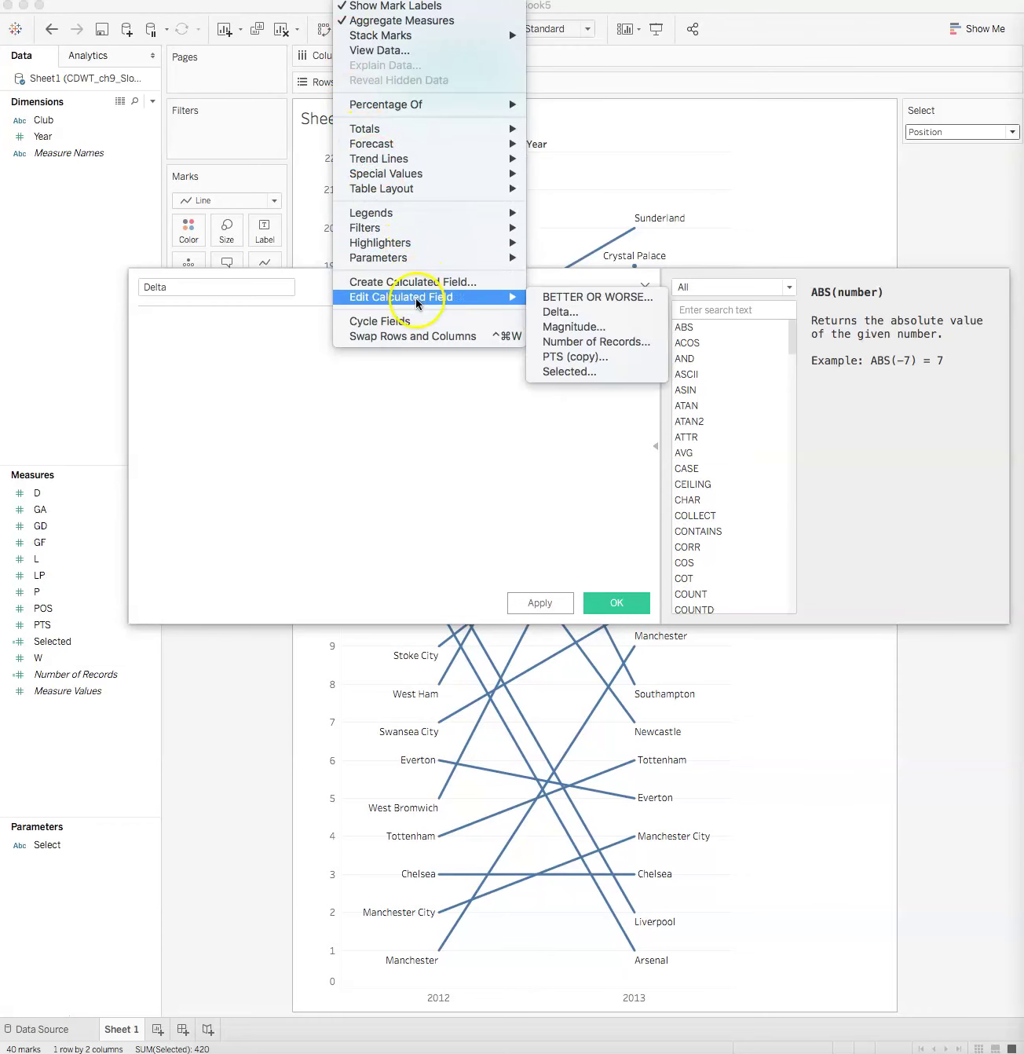
pyautogui.click(590, 312)
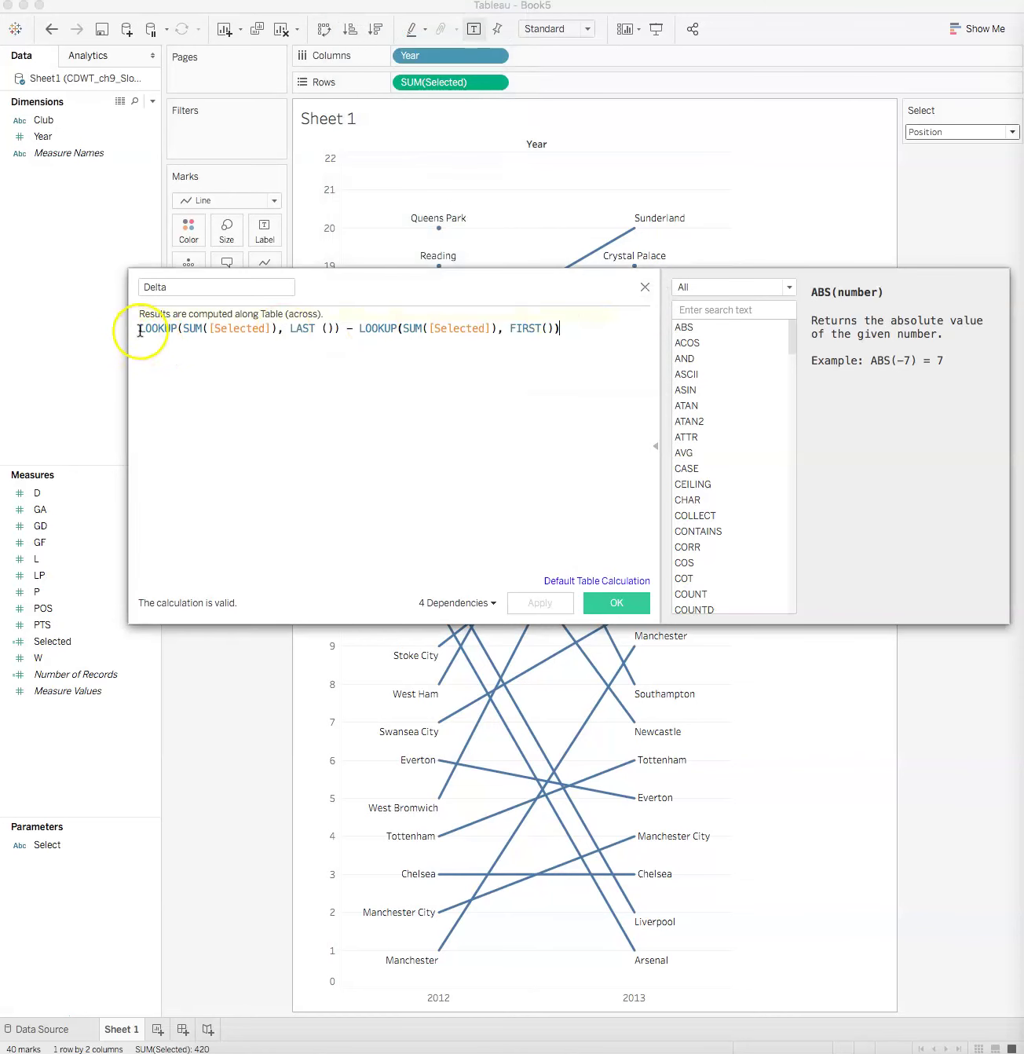
pyautogui.moveTo(138, 328); pyautogui.dragTo(582, 330)
pyautogui.press('super+c')
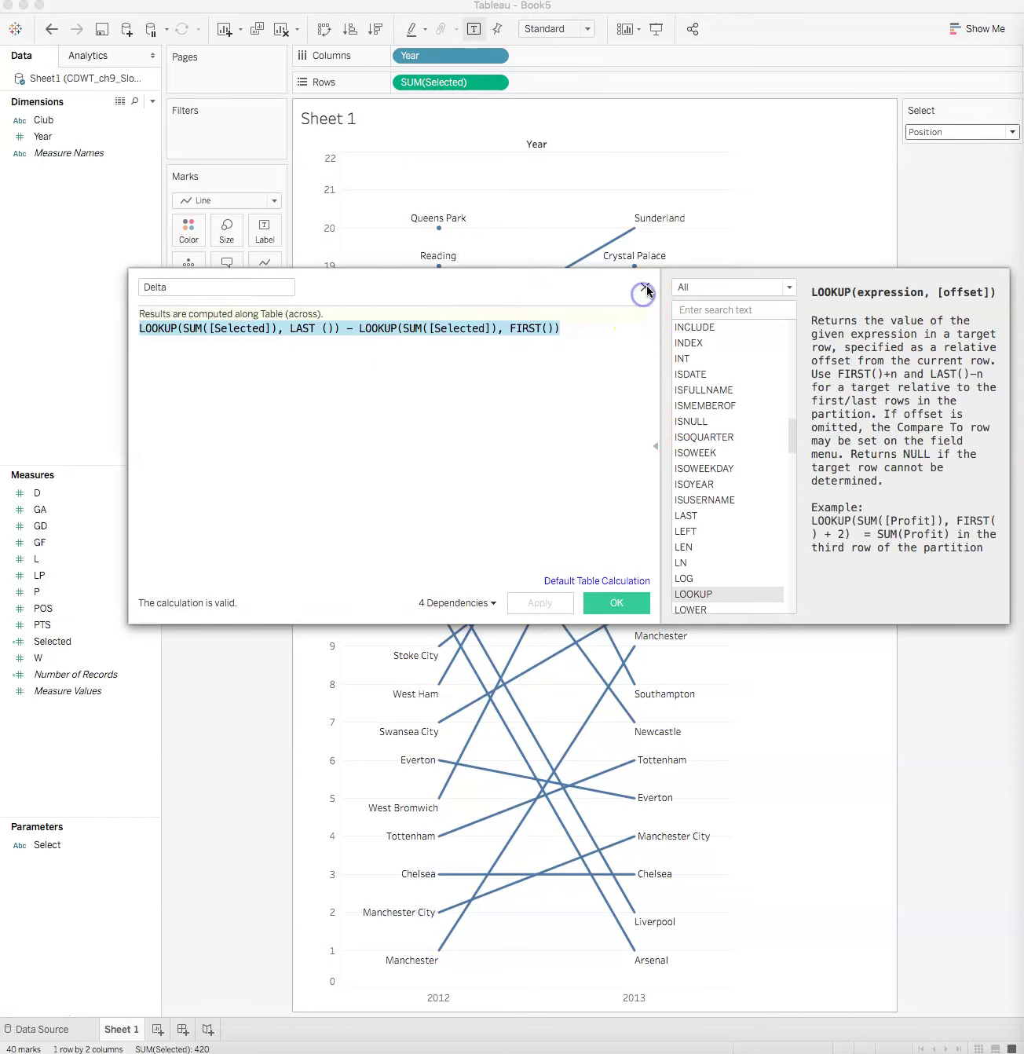
pyautogui.press('BackSpace')
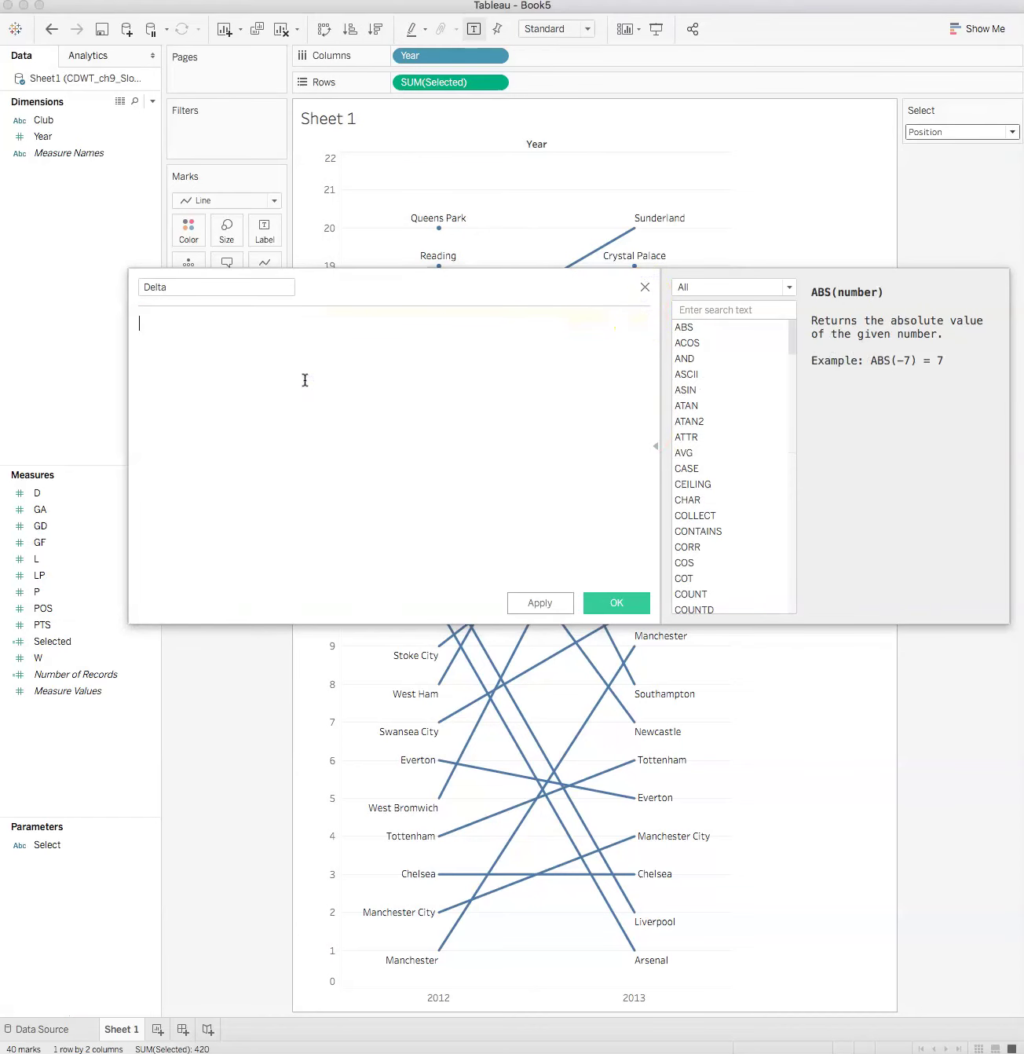
pyautogui.press('super+v')
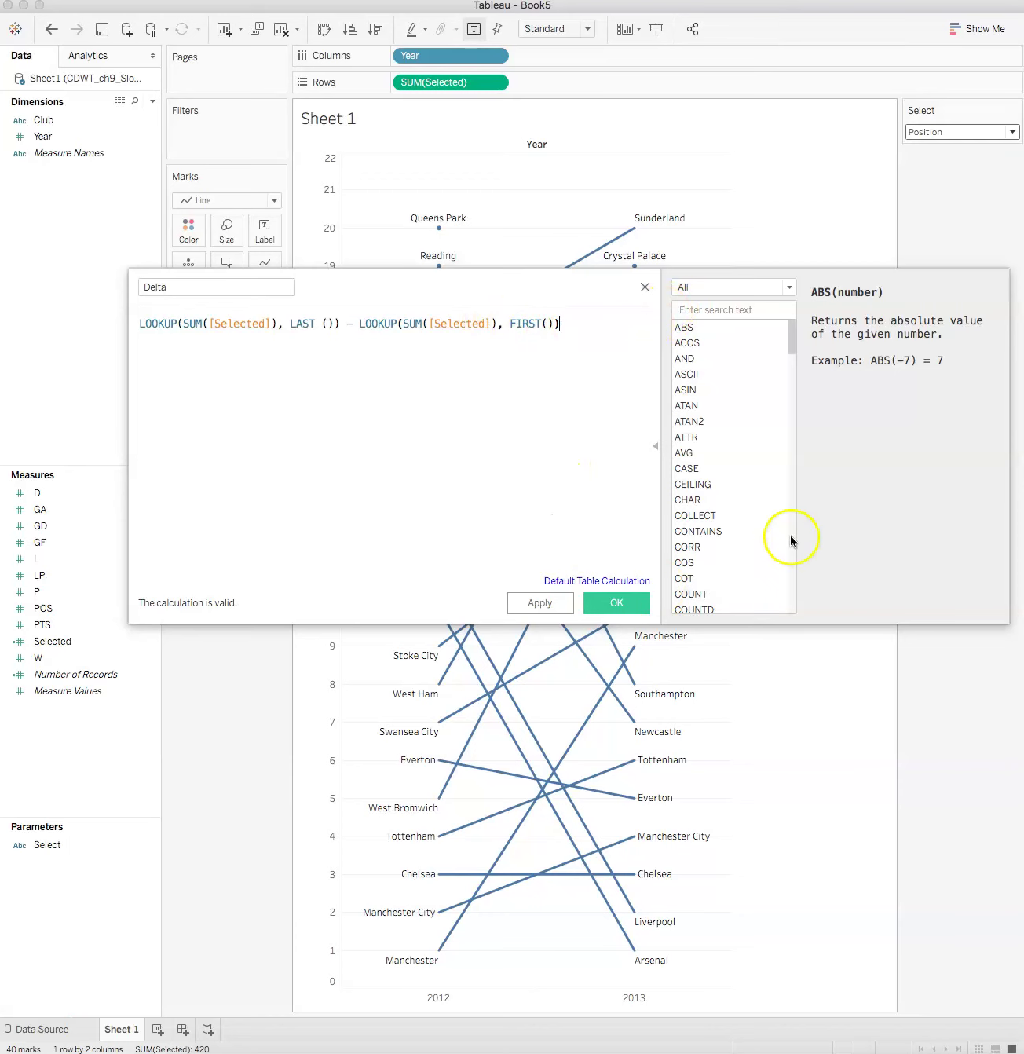
pyautogui.click(554, 606)
pyautogui.click(609, 606)
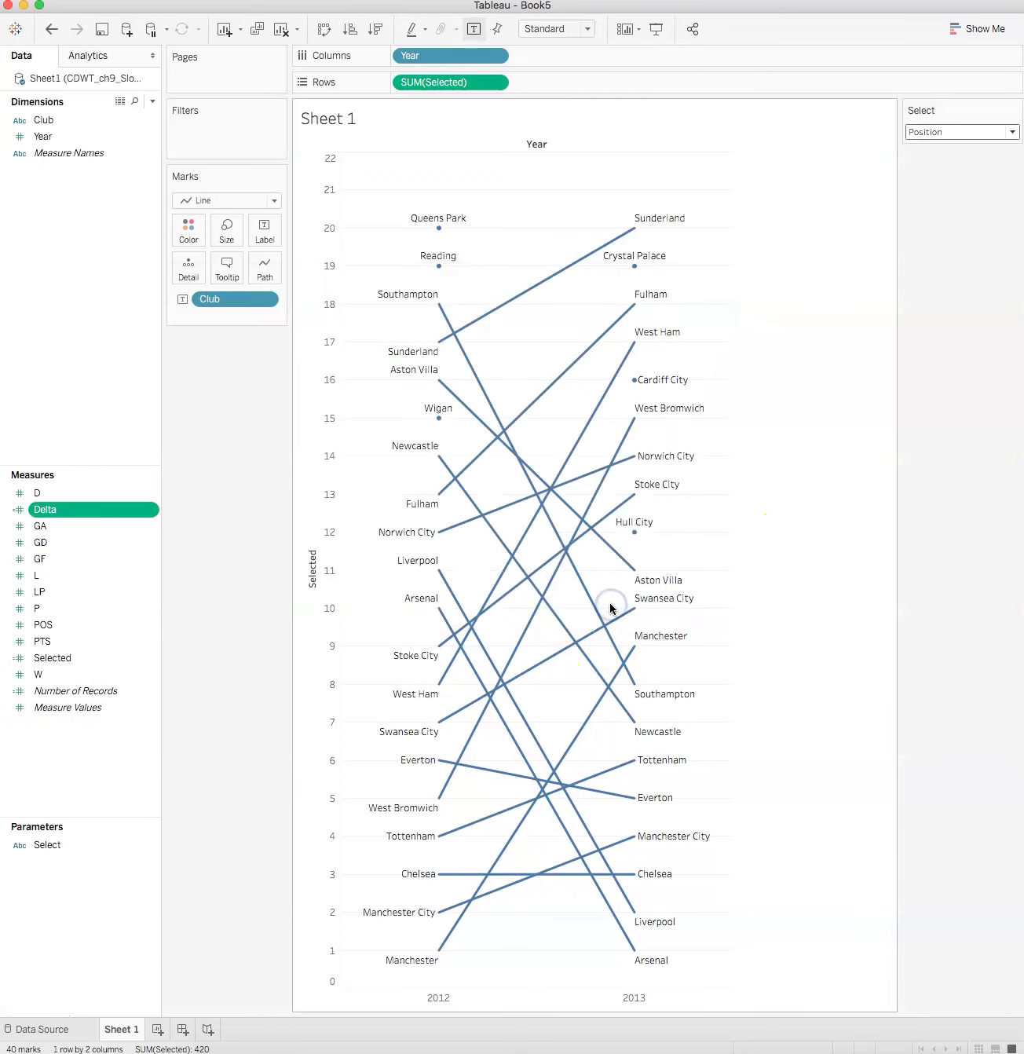
# Check Southampton's line values on the chart, then clear the selection
pyautogui.click(595, 607)
pyautogui.click(742, 624)
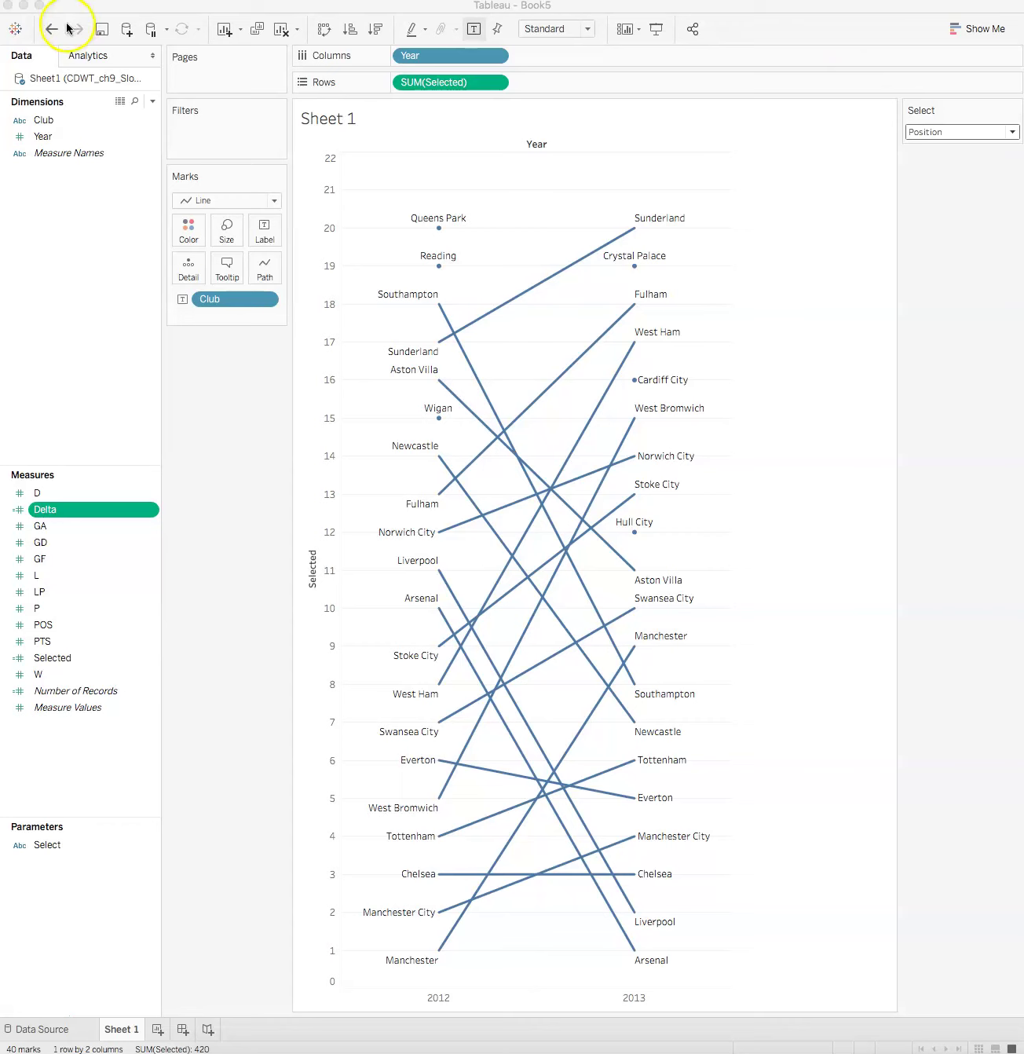
pyautogui.click(716, 18)
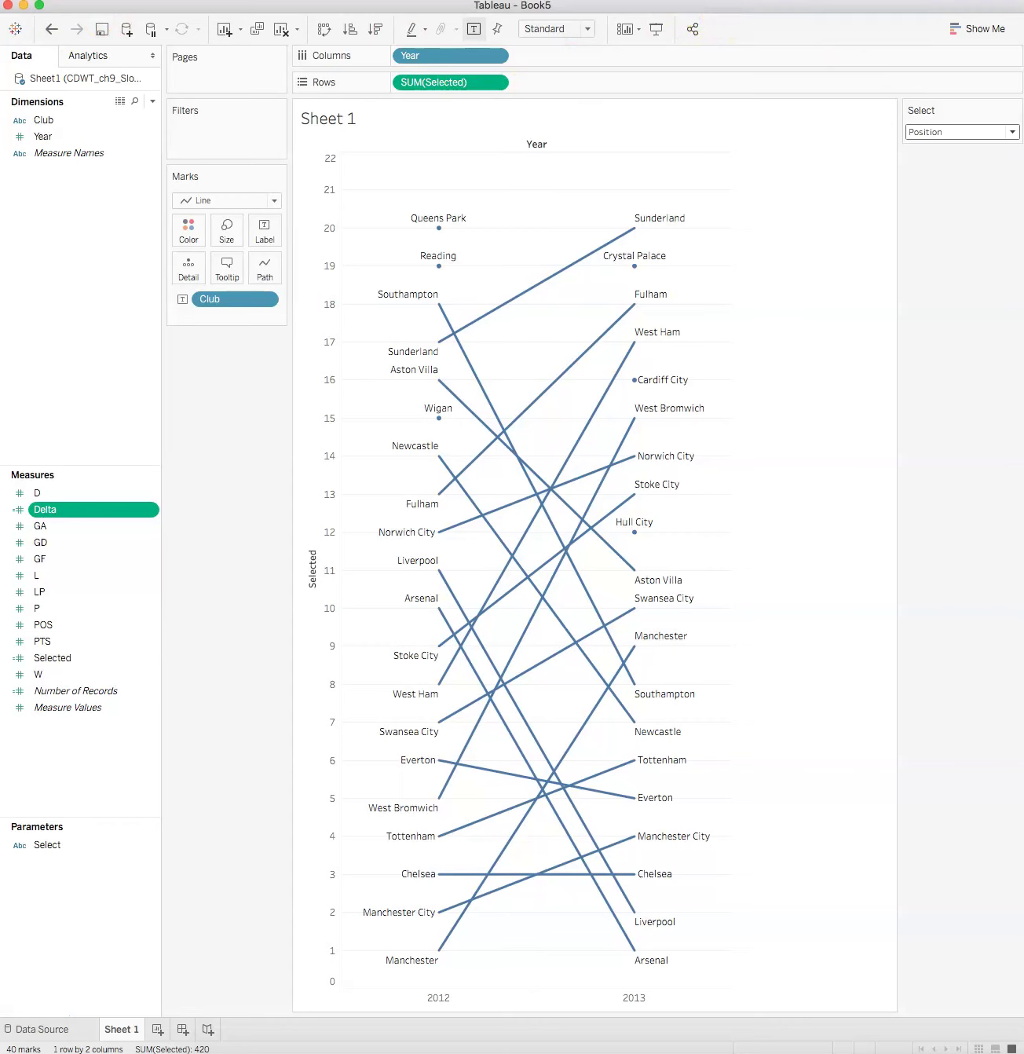
# Create a new calculated field from the Data pane named Direction
pyautogui.rightClick(80, 340)
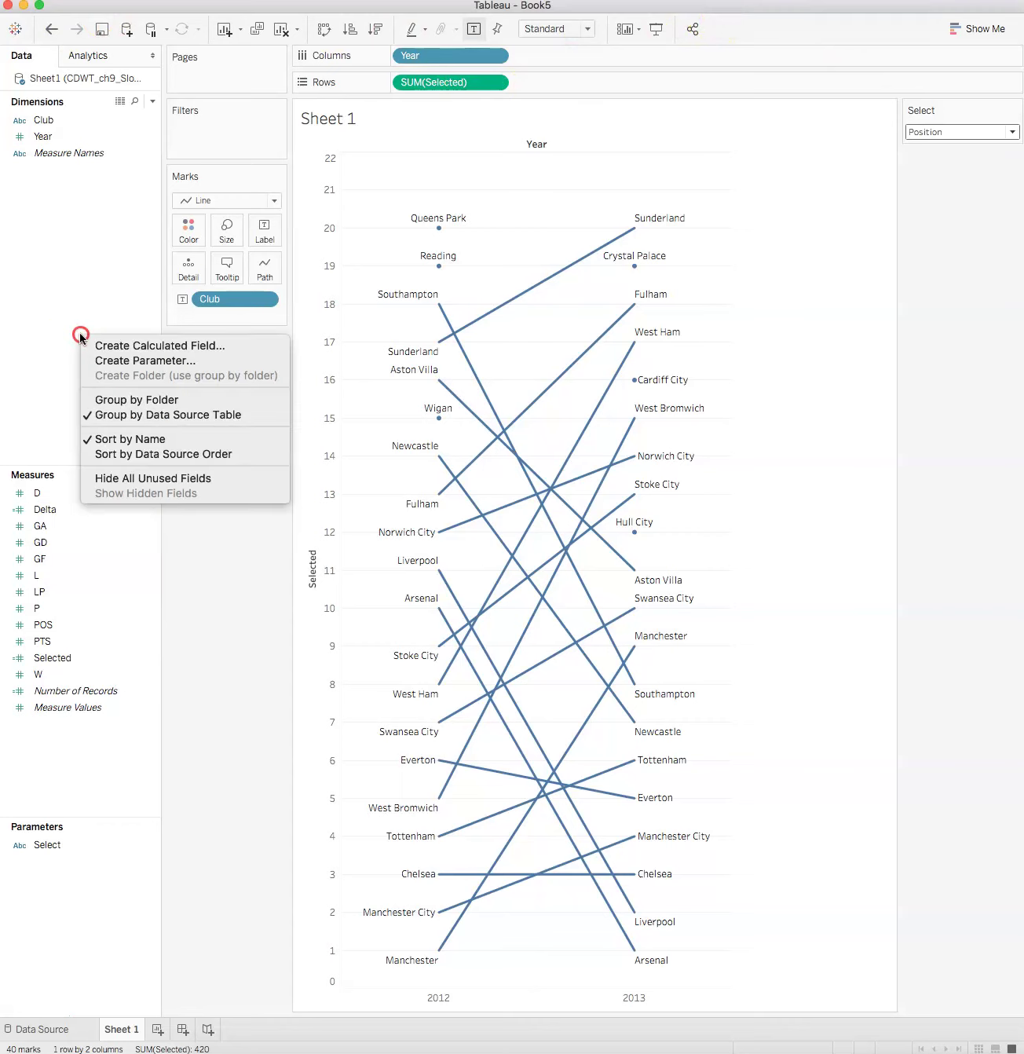
pyautogui.click(189, 345)
pyautogui.click(208, 286)
pyautogui.moveTo(208, 285); pyautogui.dragTo(125, 284)
pyautogui.write('Direction')
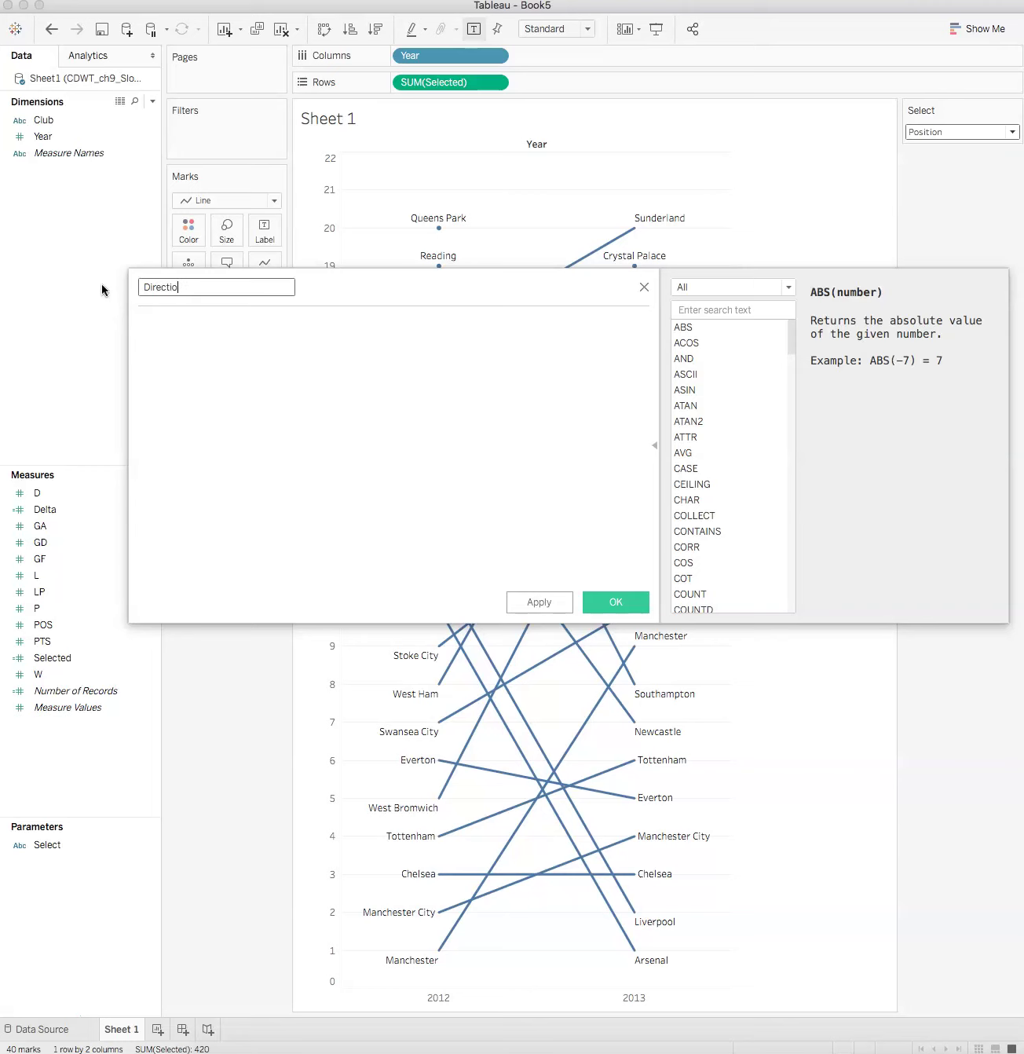
pyautogui.click(314, 334)
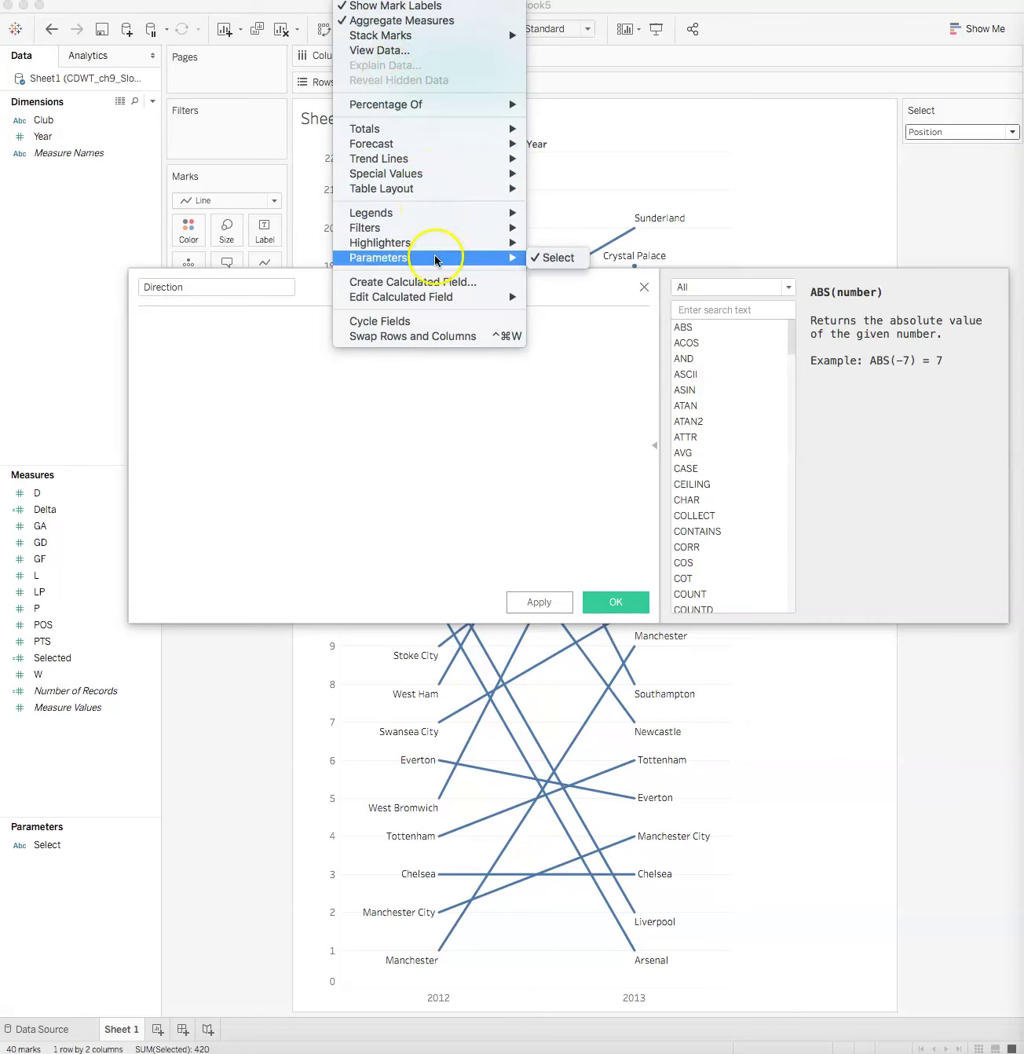
# Copy the BETTER OR WORSE formula and paste it into Direction's formula
pyautogui.moveTo(436, 299)
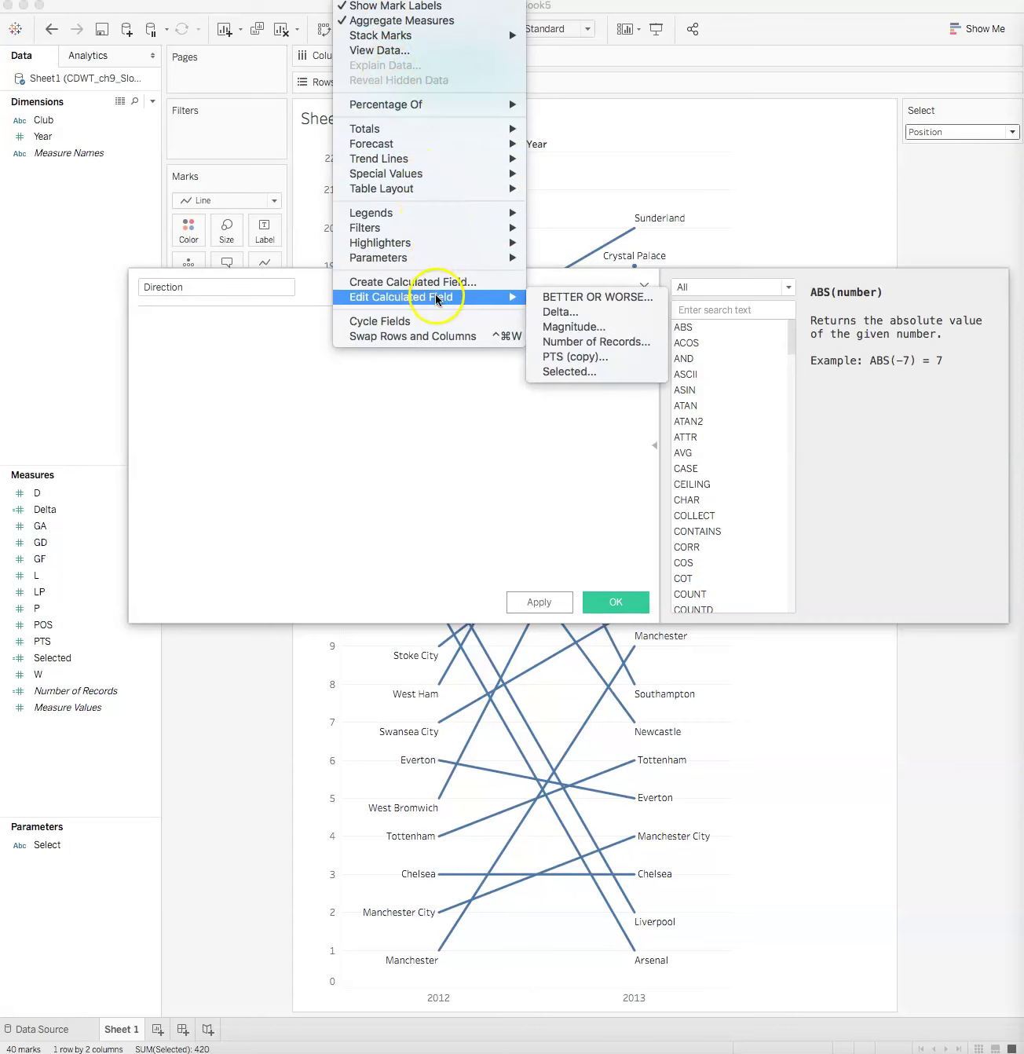
pyautogui.click(607, 299)
pyautogui.moveTo(142, 322); pyautogui.dragTo(345, 453)
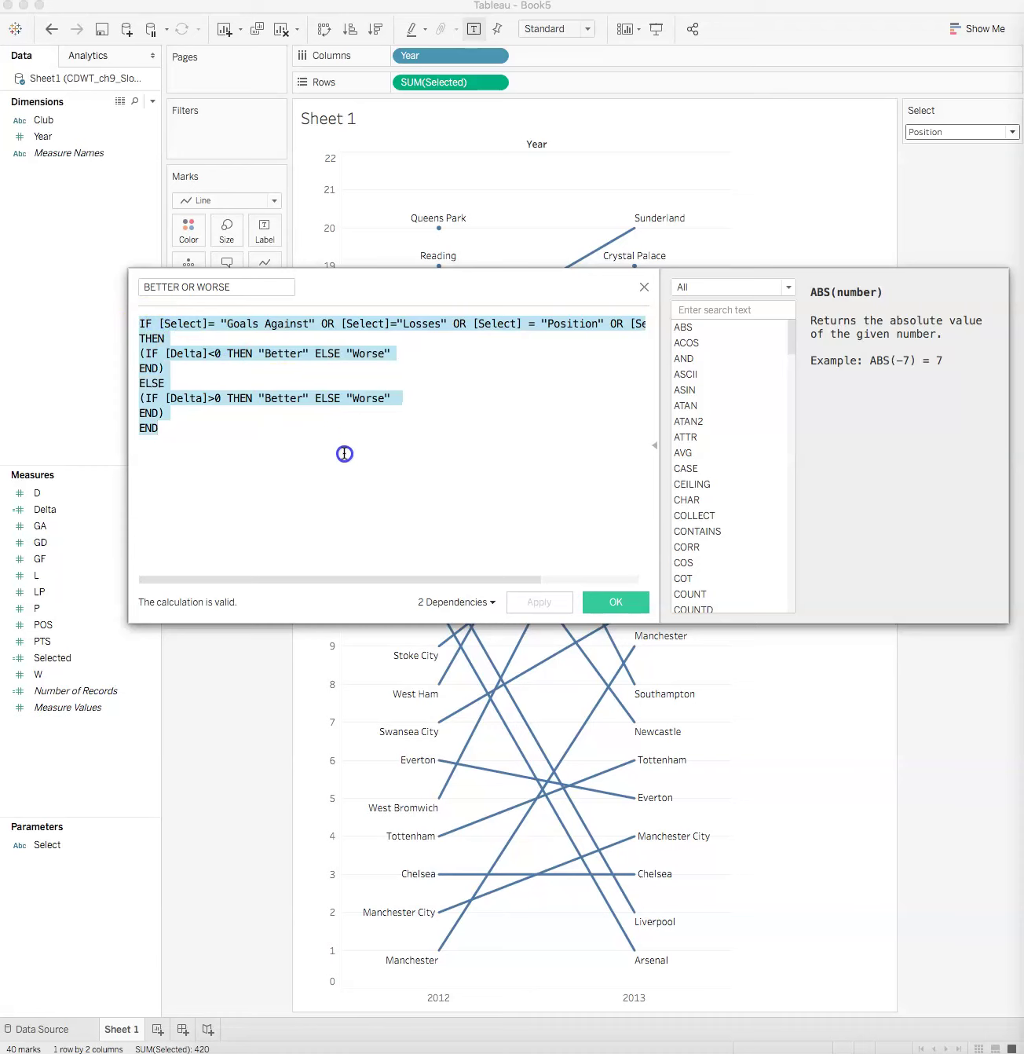
pyautogui.rightClick(241, 330)
pyautogui.click(286, 383)
pyautogui.click(644, 286)
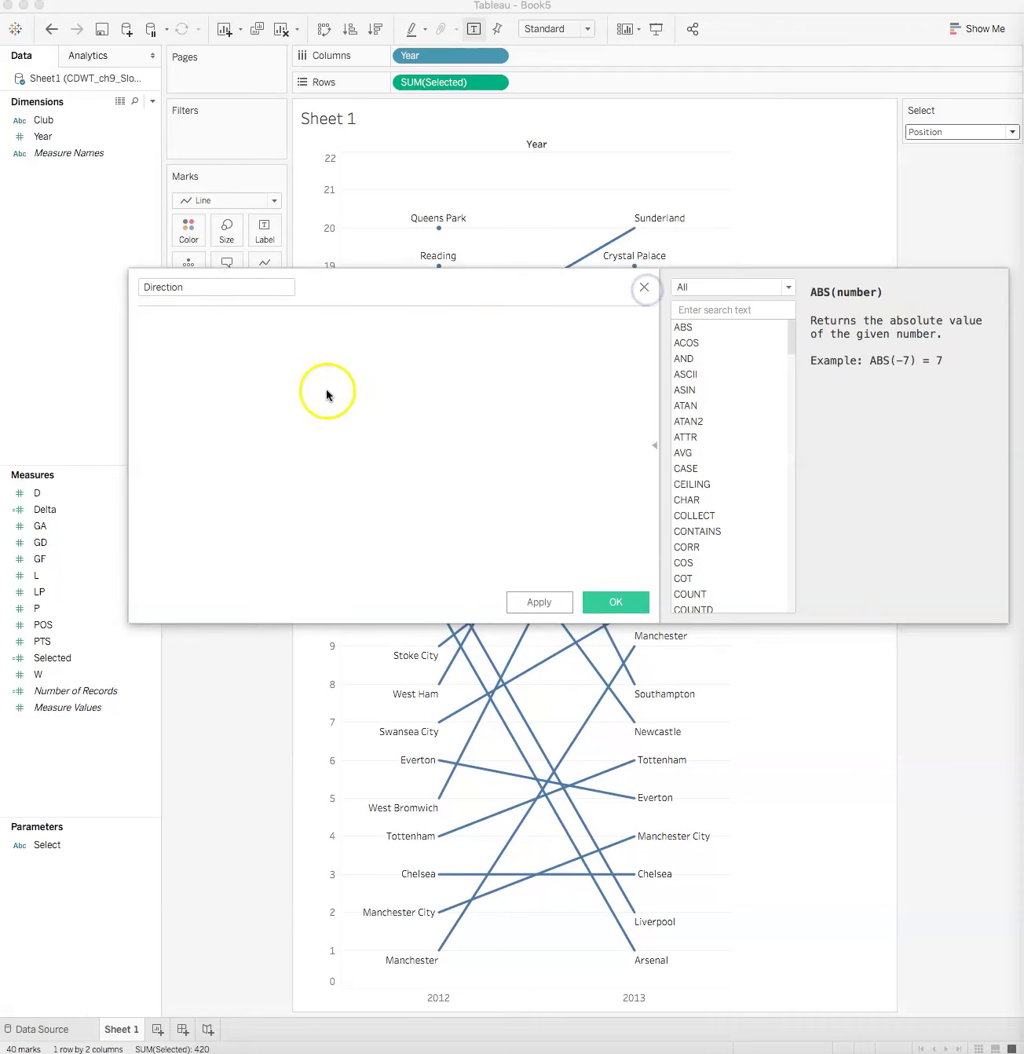
pyautogui.click(328, 394)
pyautogui.press('super+v')
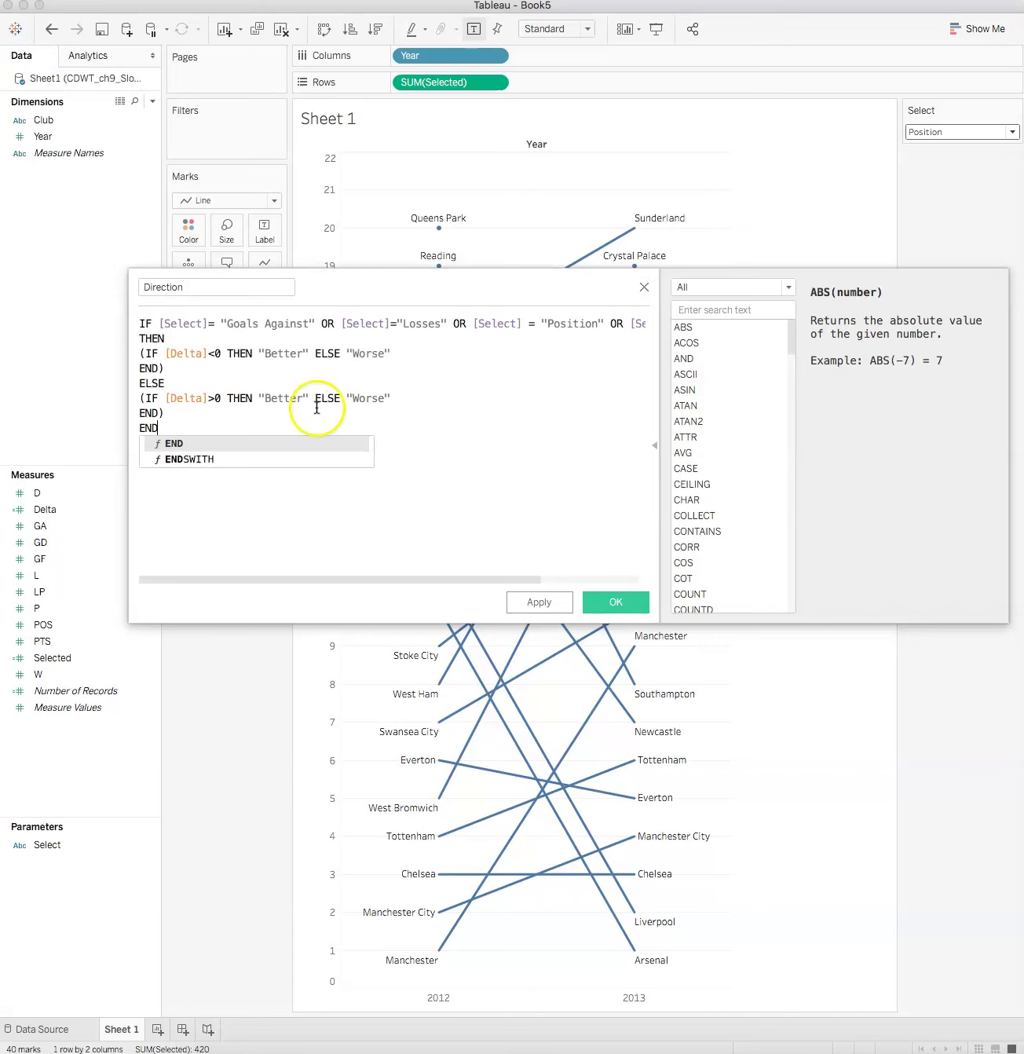
pyautogui.click(486, 474)
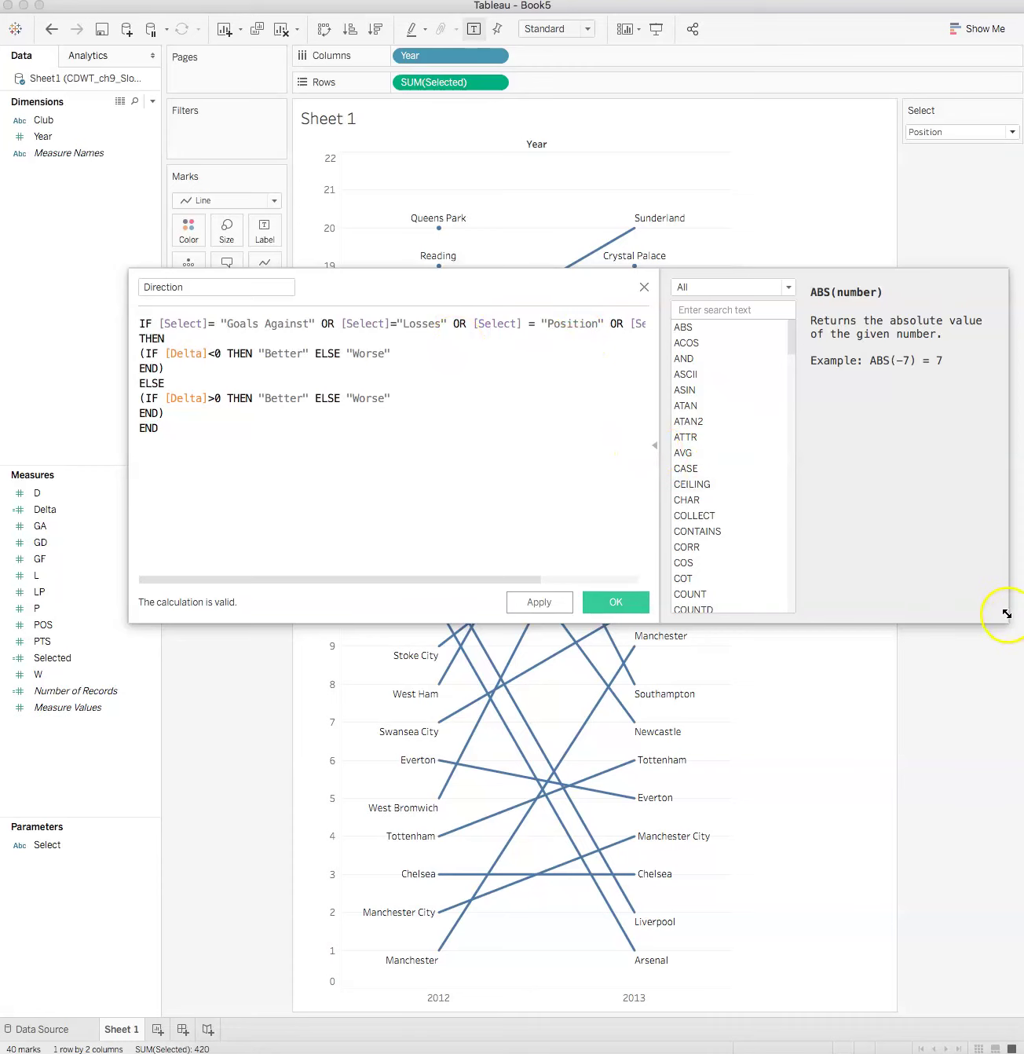
# Enlarge the calculation editor to show the whole formula and save Direction
pyautogui.moveTo(459, 286); pyautogui.dragTo(276, 275)
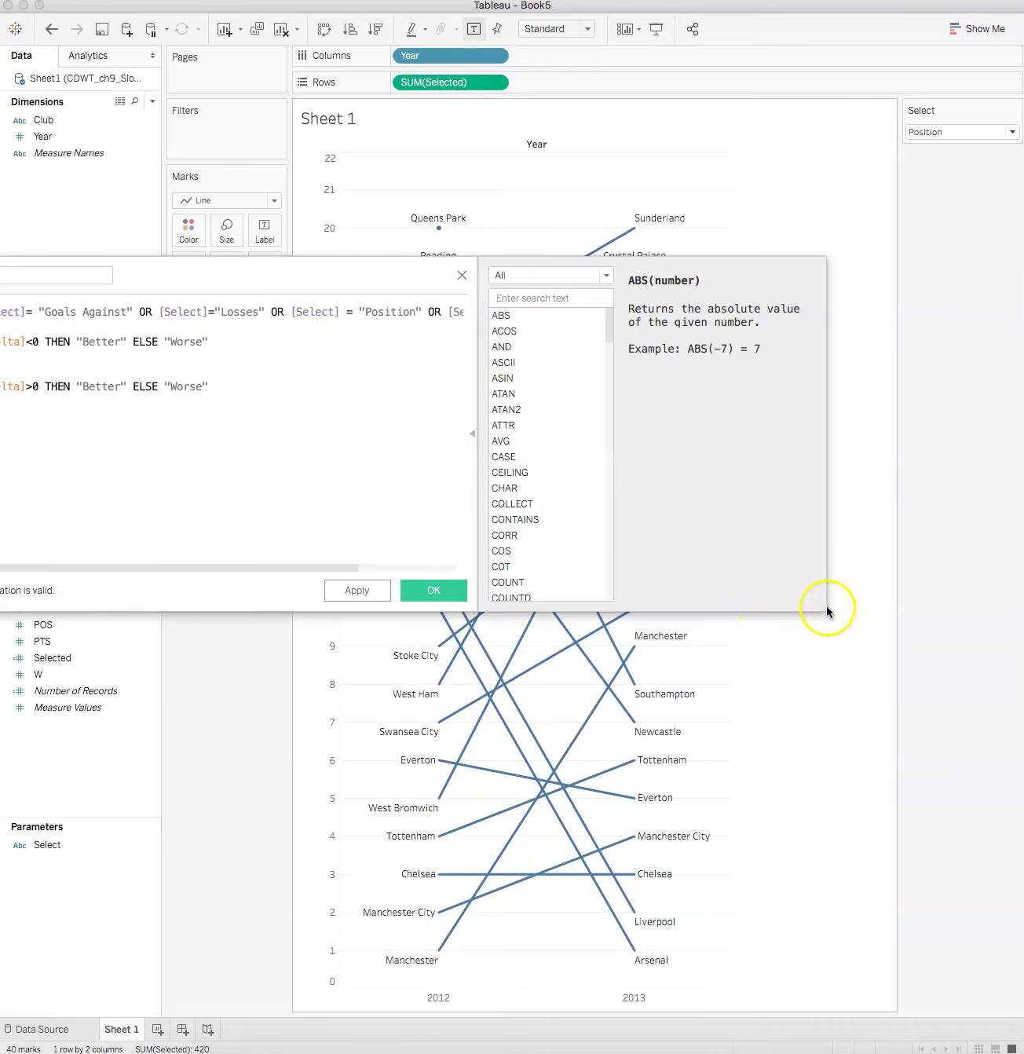
pyautogui.moveTo(826, 610); pyautogui.dragTo(983, 720)
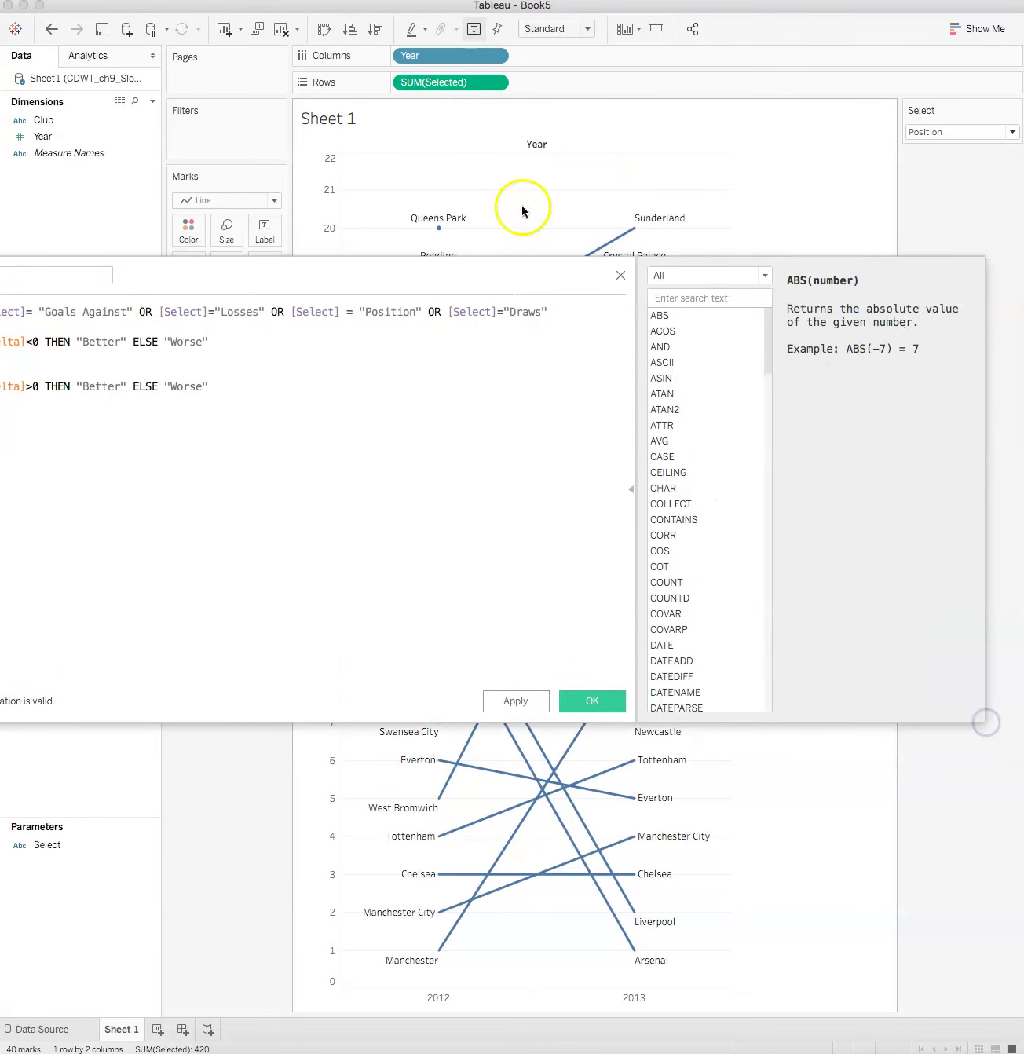
pyautogui.moveTo(490, 271); pyautogui.dragTo(541, 266)
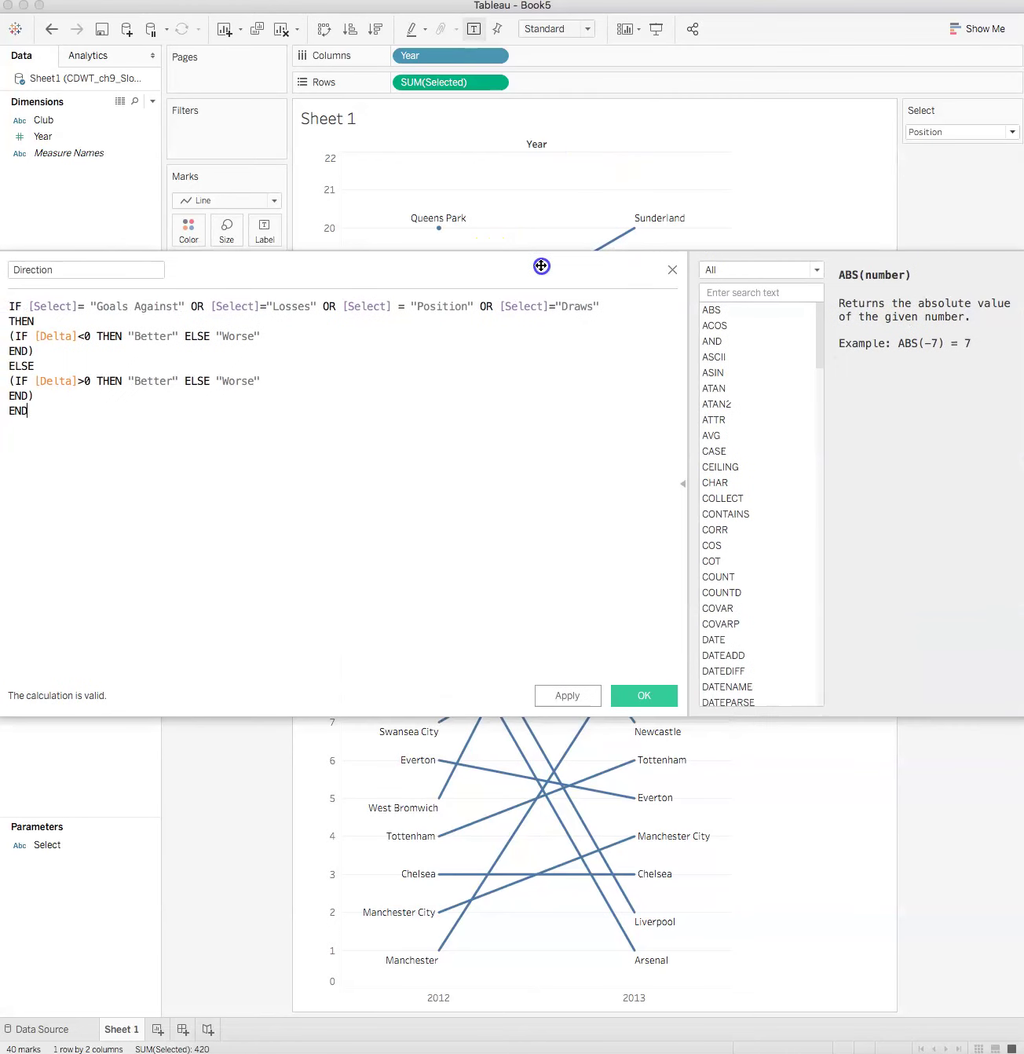
pyautogui.click(648, 697)
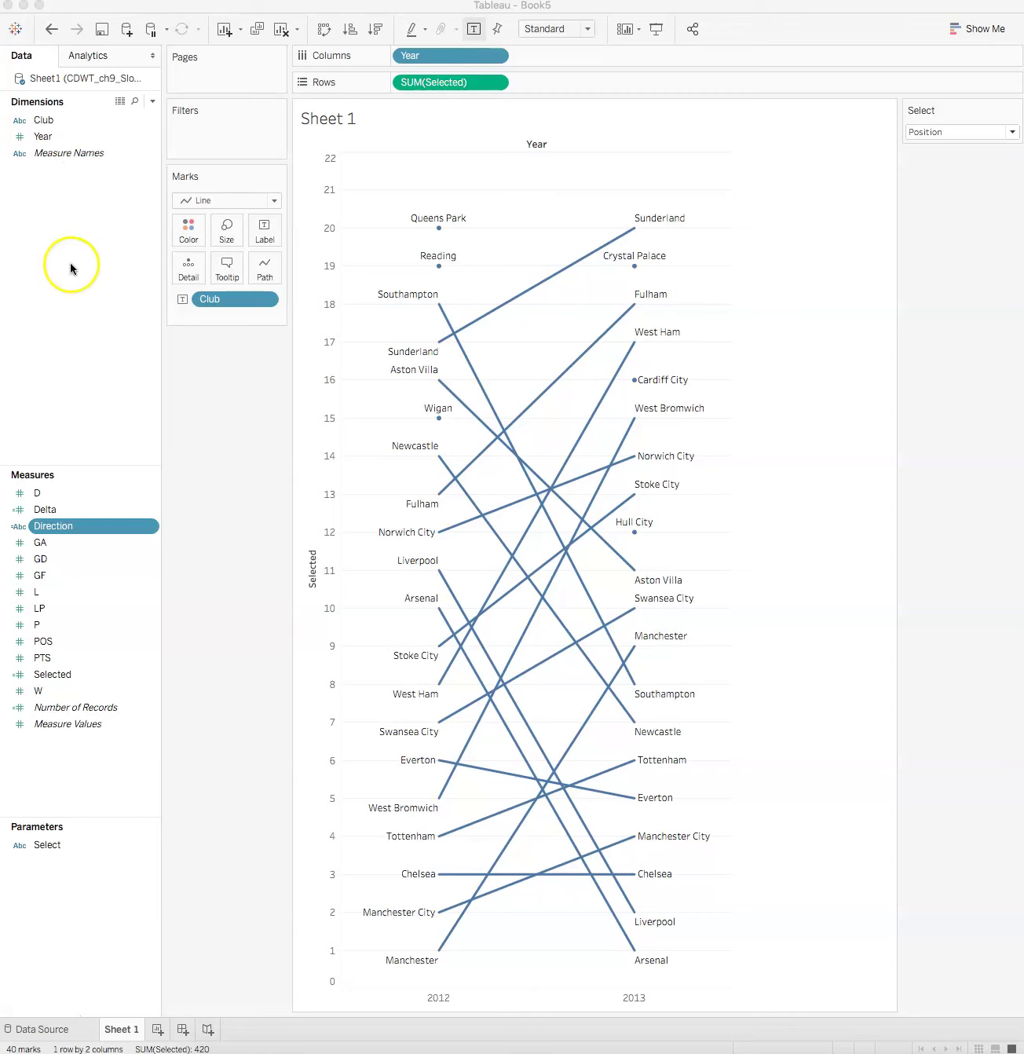
# Create another new calculated field from the Data pane named Magnitude
pyautogui.rightClick(82, 306)
pyautogui.press('Escape')
pyautogui.rightClick(82, 369)
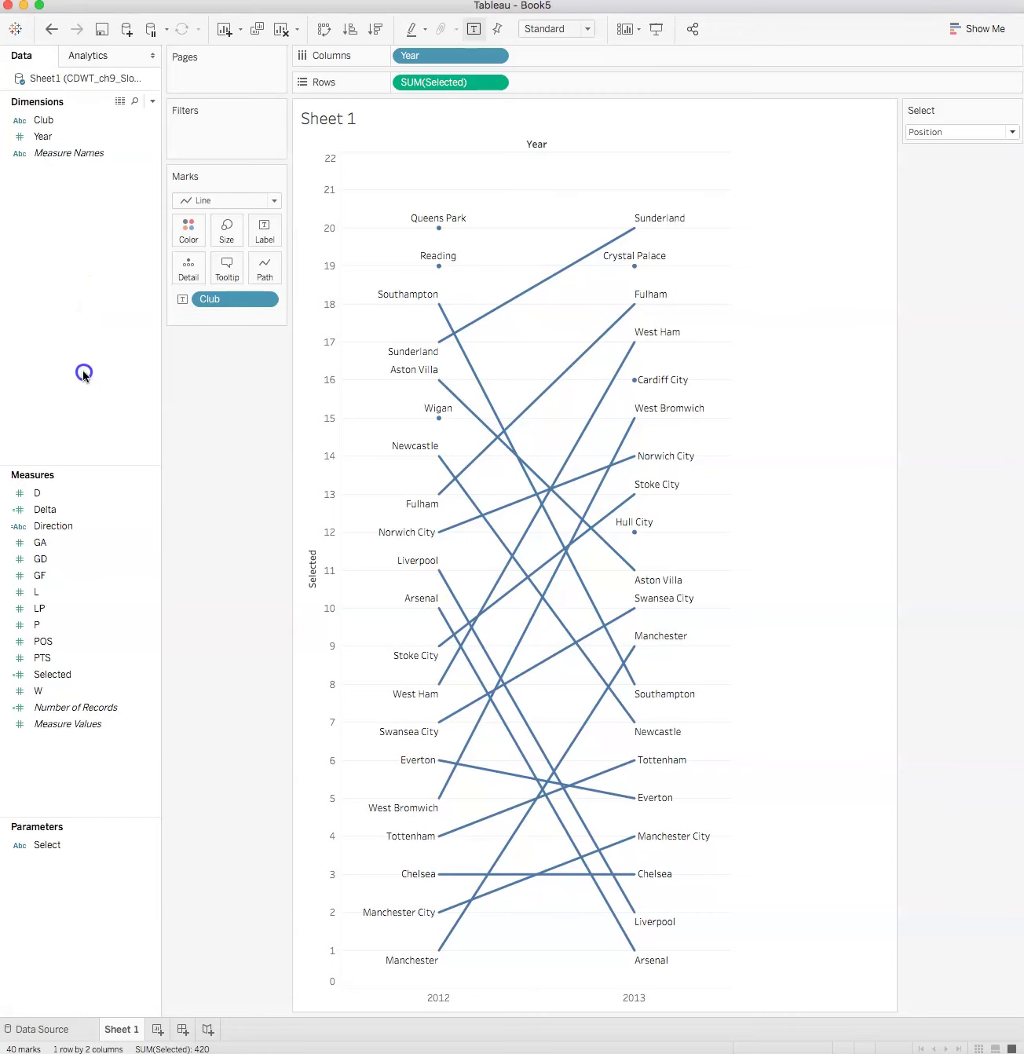
pyautogui.click(102, 365)
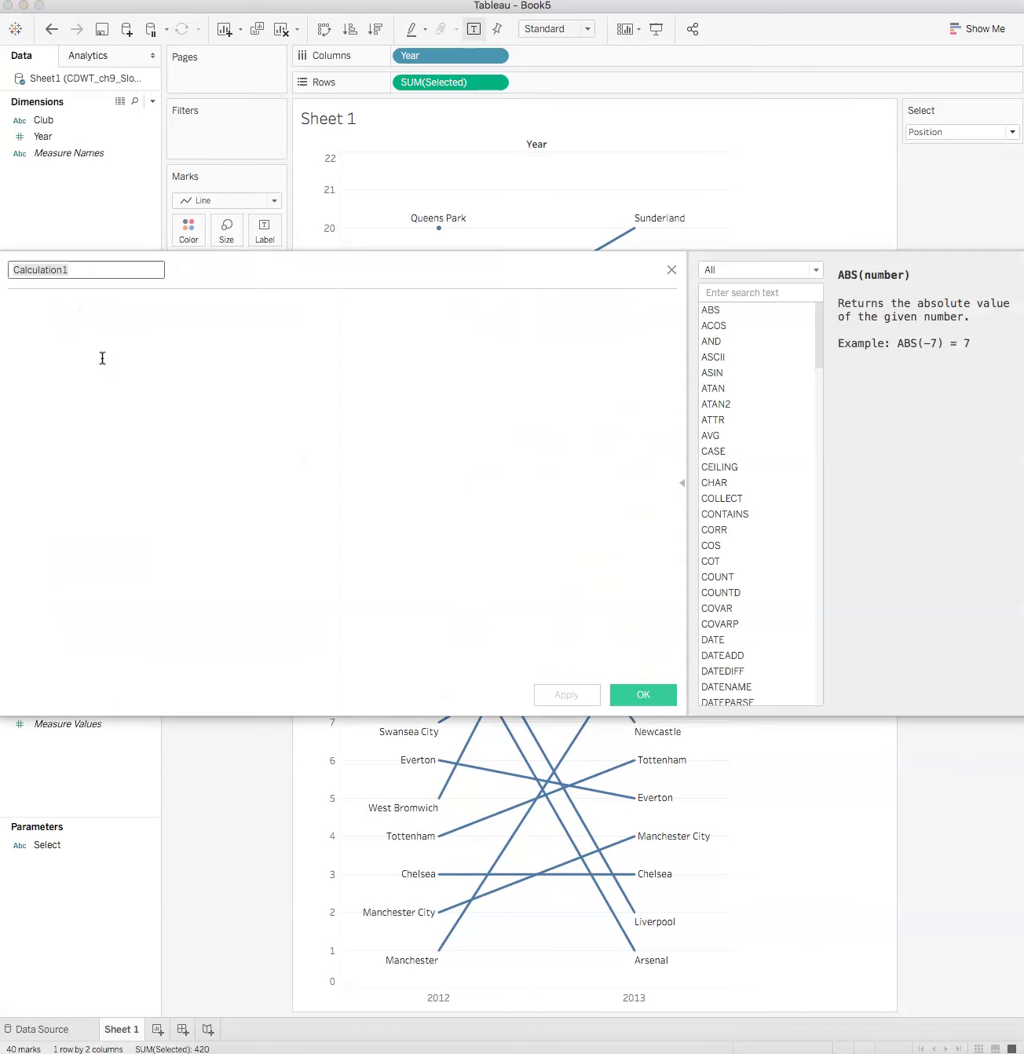
pyautogui.write('Magni')
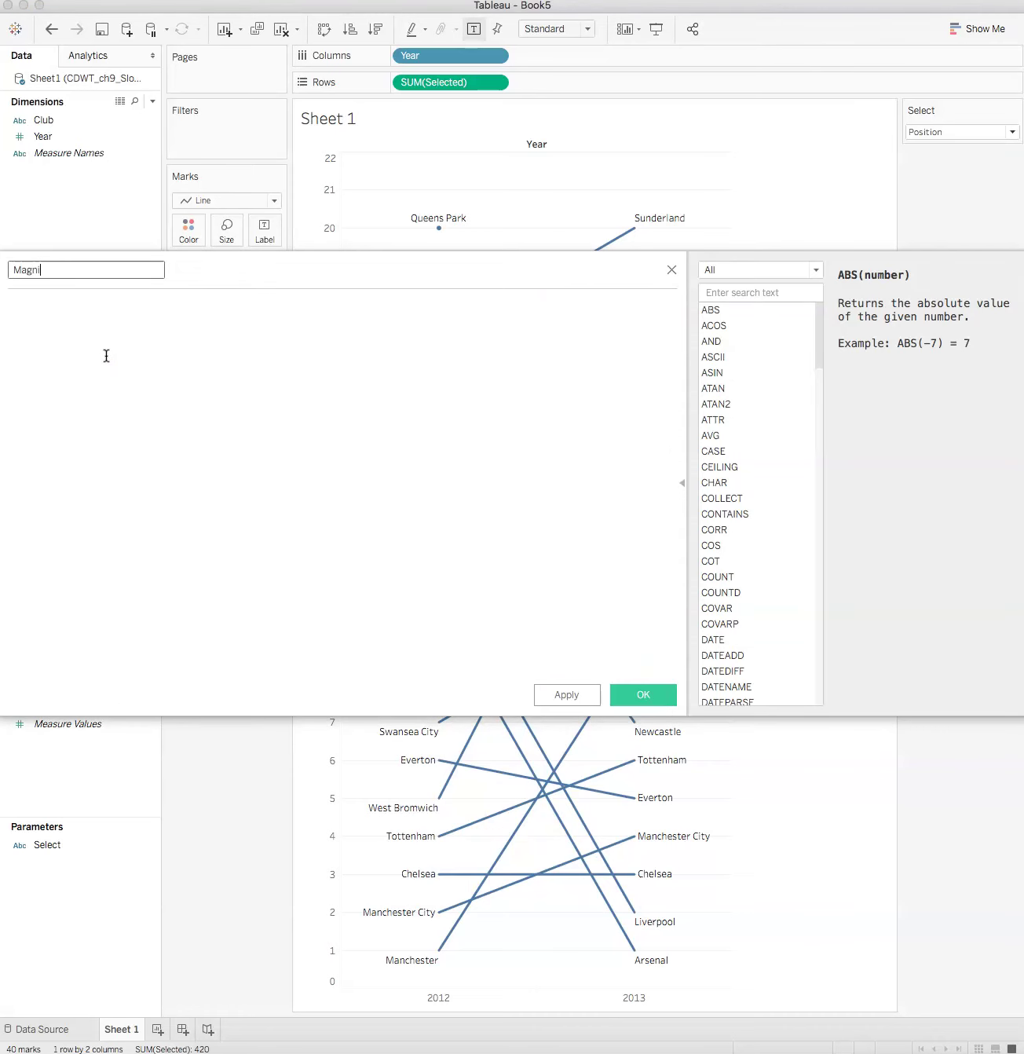
pyautogui.write('tude')
pyautogui.click(107, 355)
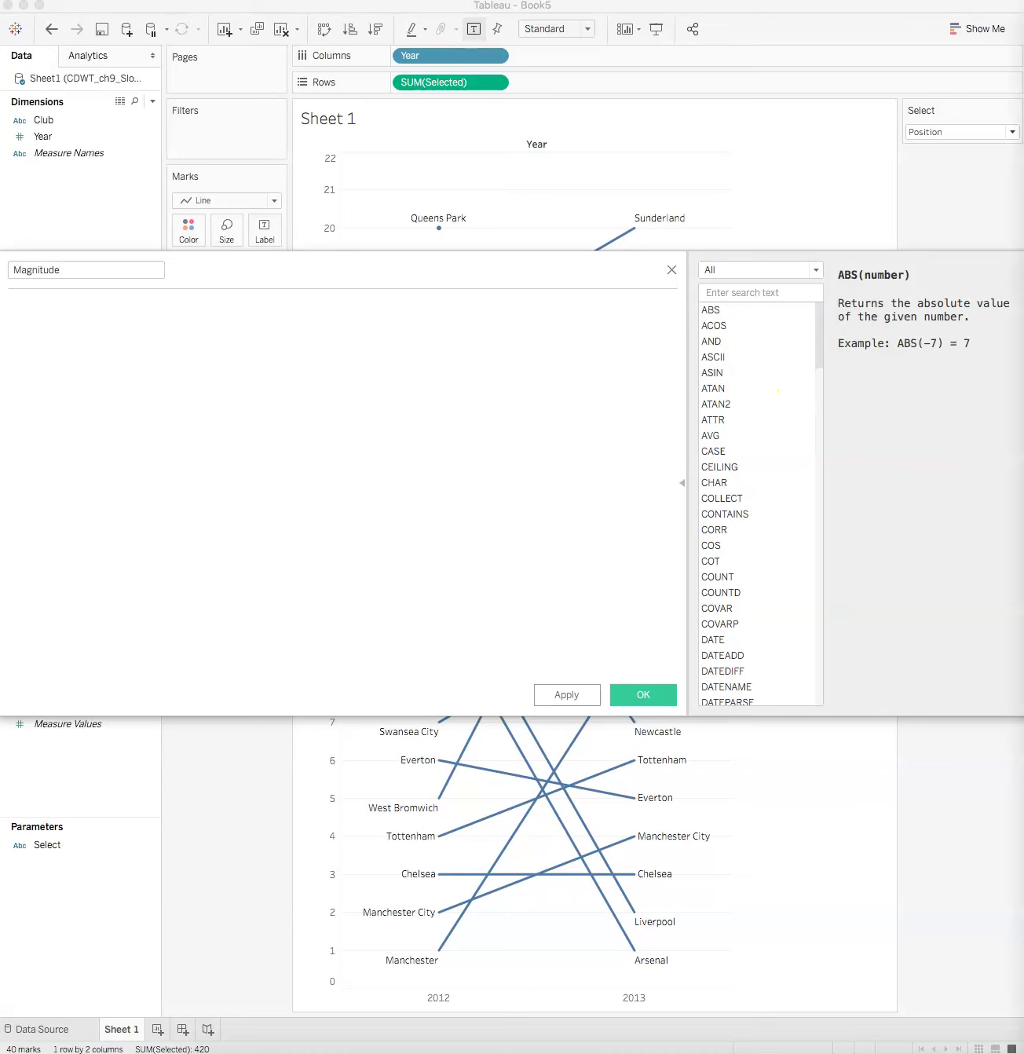
# Copy ABS([Delta]) from the existing Magnitude calculation, paste it in and save
pyautogui.click(357, 0)
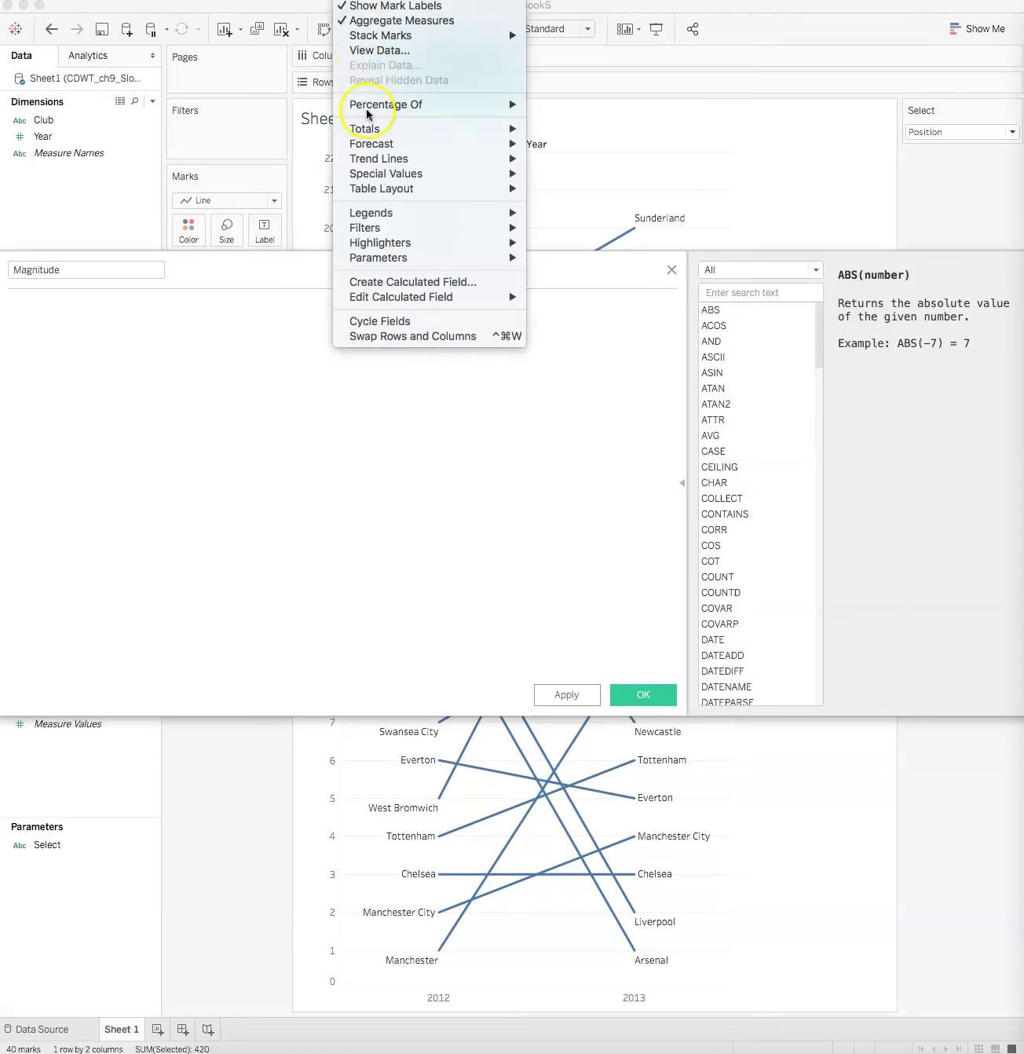
pyautogui.moveTo(448, 295)
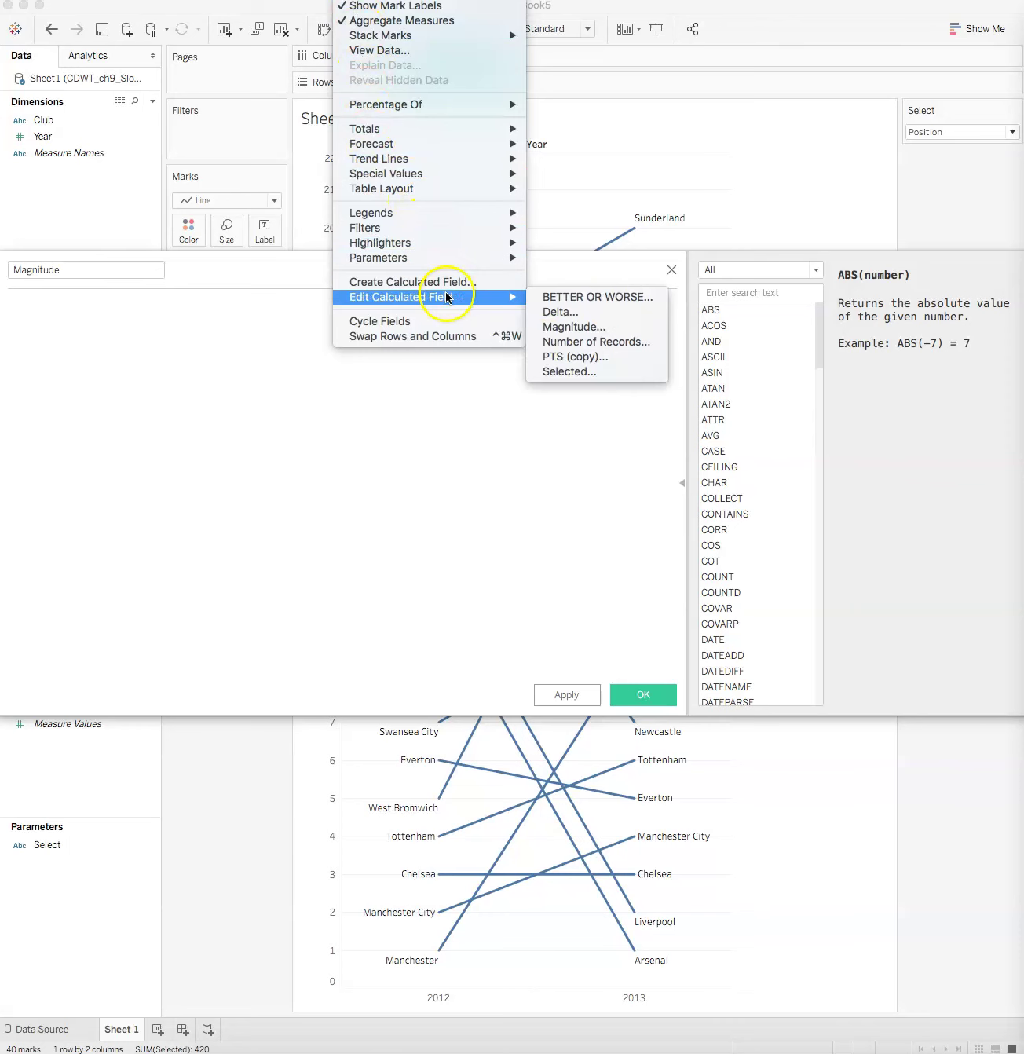
pyautogui.click(612, 328)
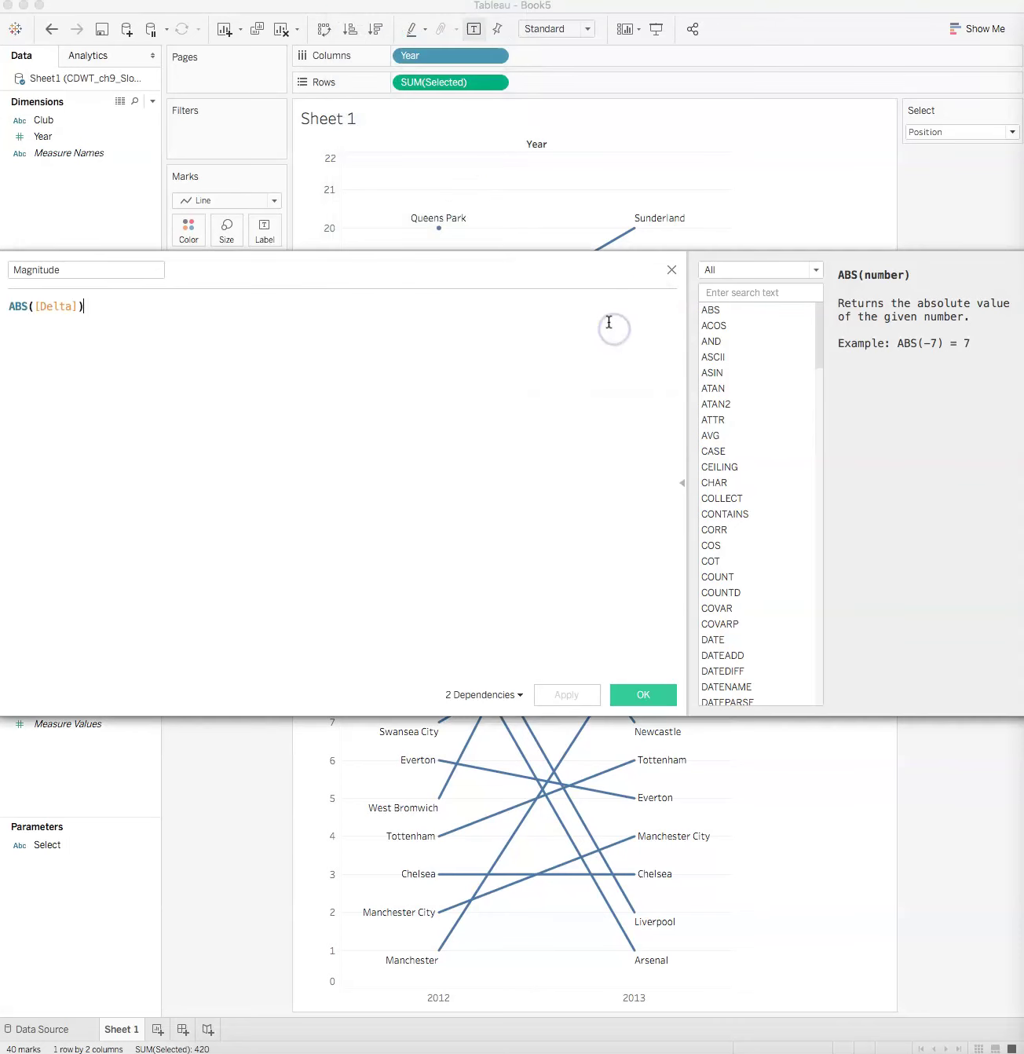
pyautogui.moveTo(112, 309); pyautogui.dragTo(9, 306)
pyautogui.press('super+c')
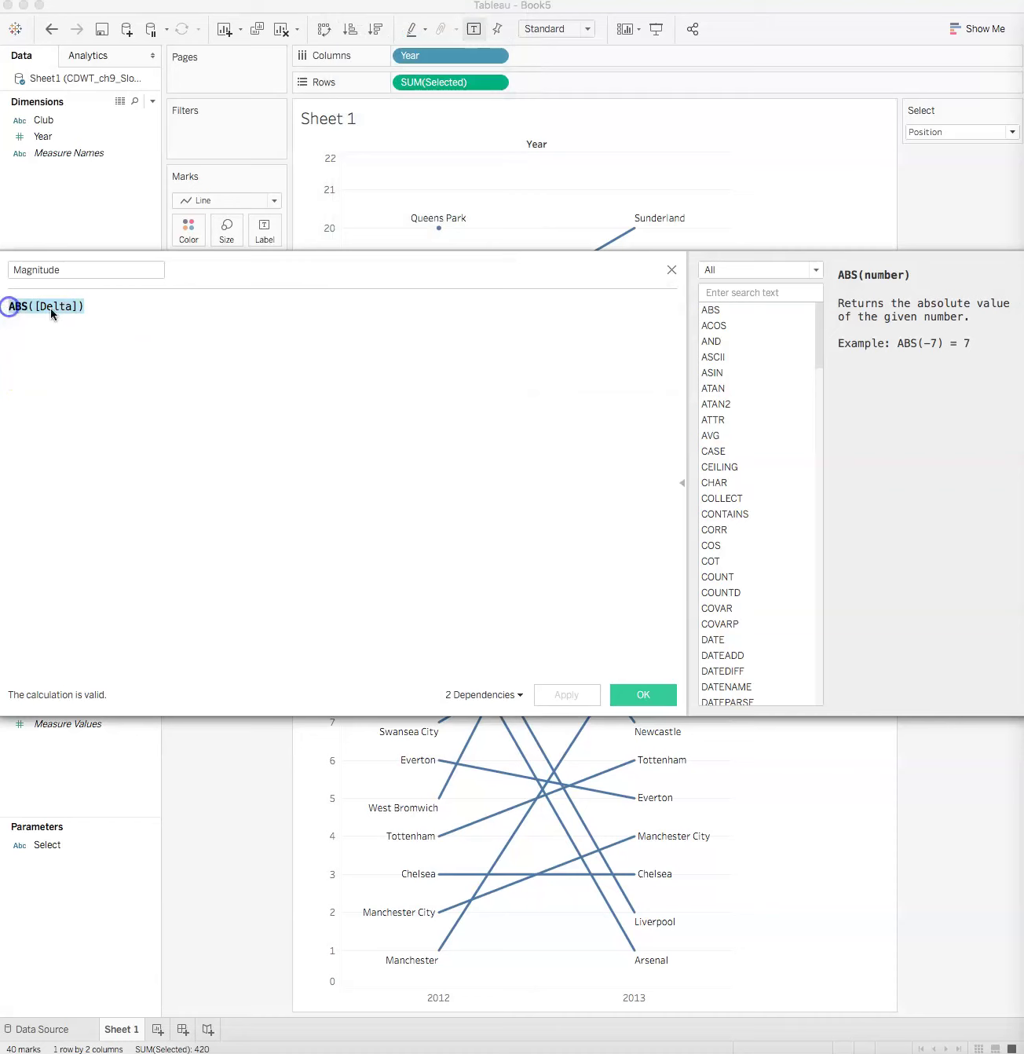
pyautogui.rightClick(50, 308)
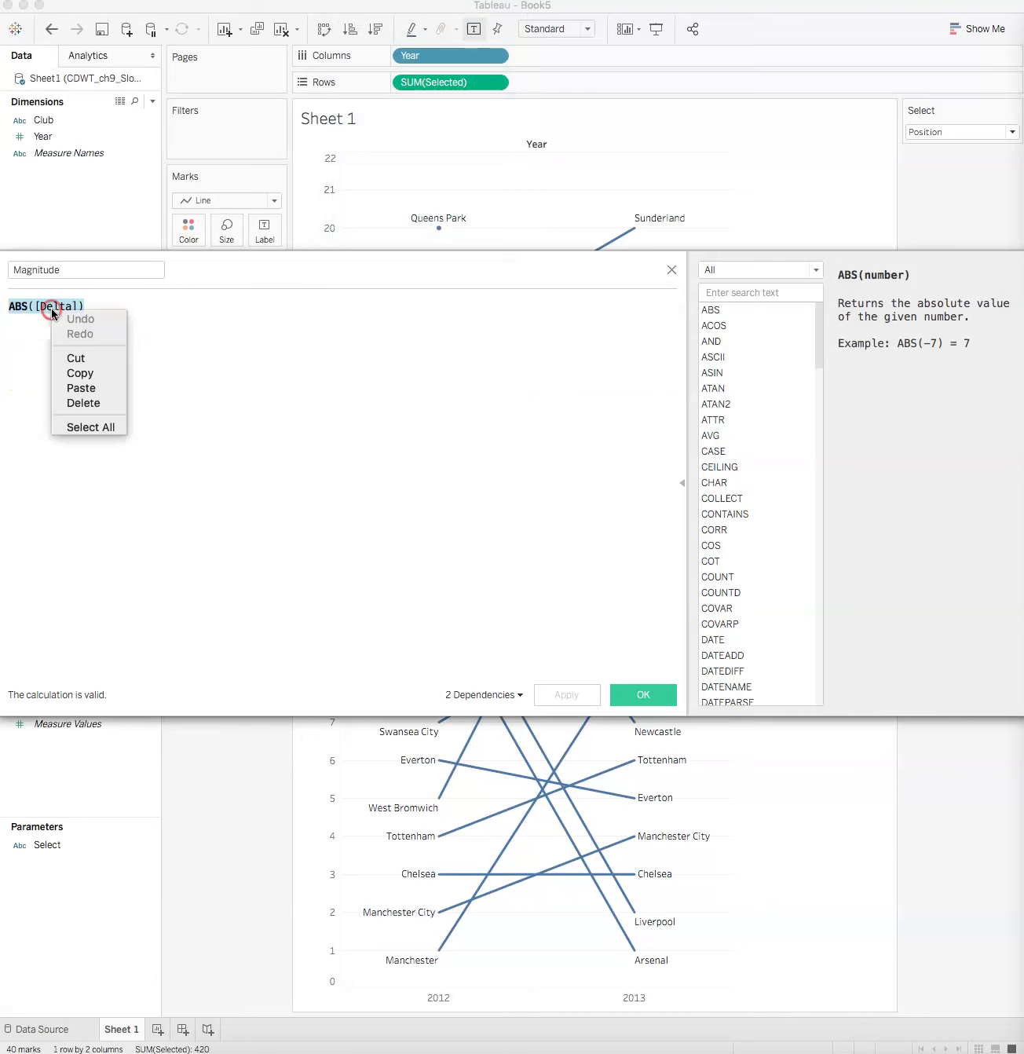
pyautogui.click(113, 371)
pyautogui.click(672, 271)
pyautogui.press('BackSpace')
pyautogui.click(348, 400)
pyautogui.click(239, 388)
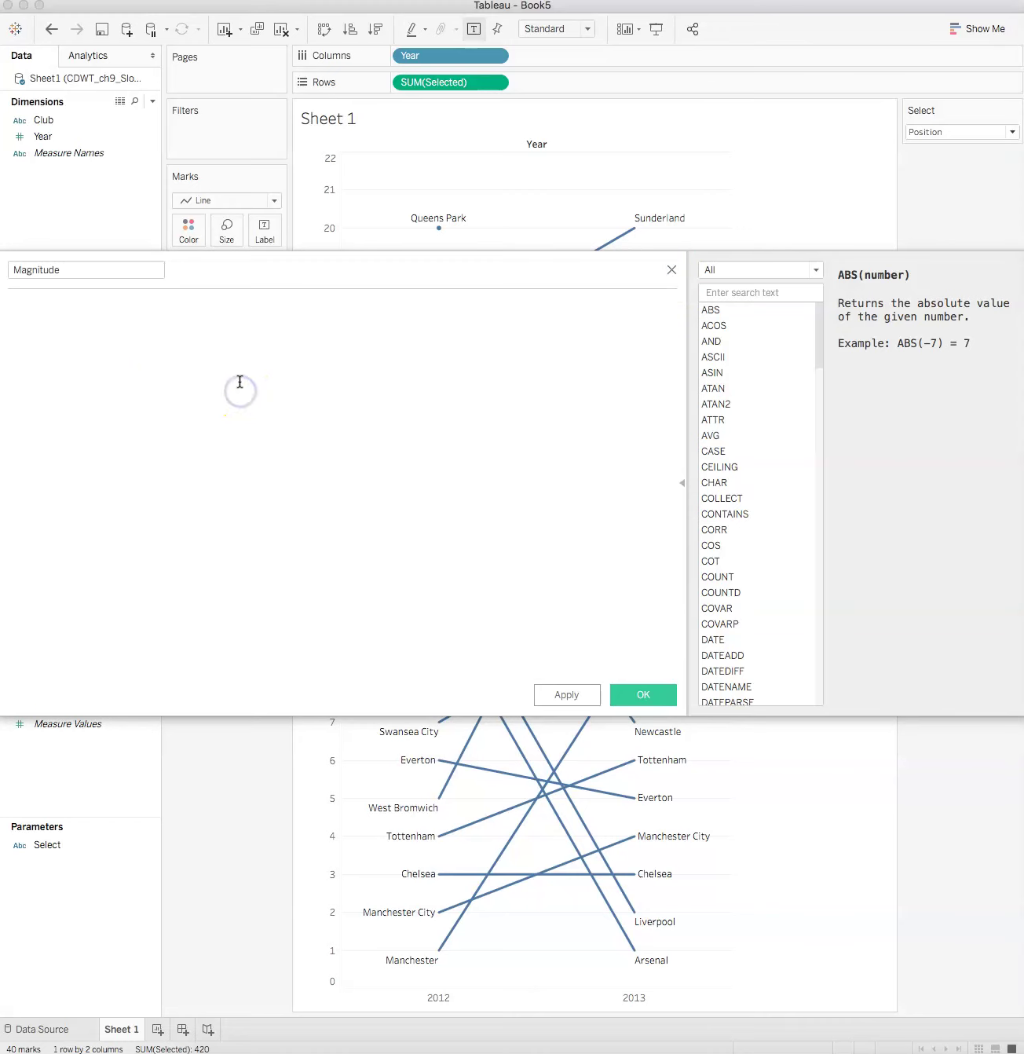
pyautogui.press('super+v')
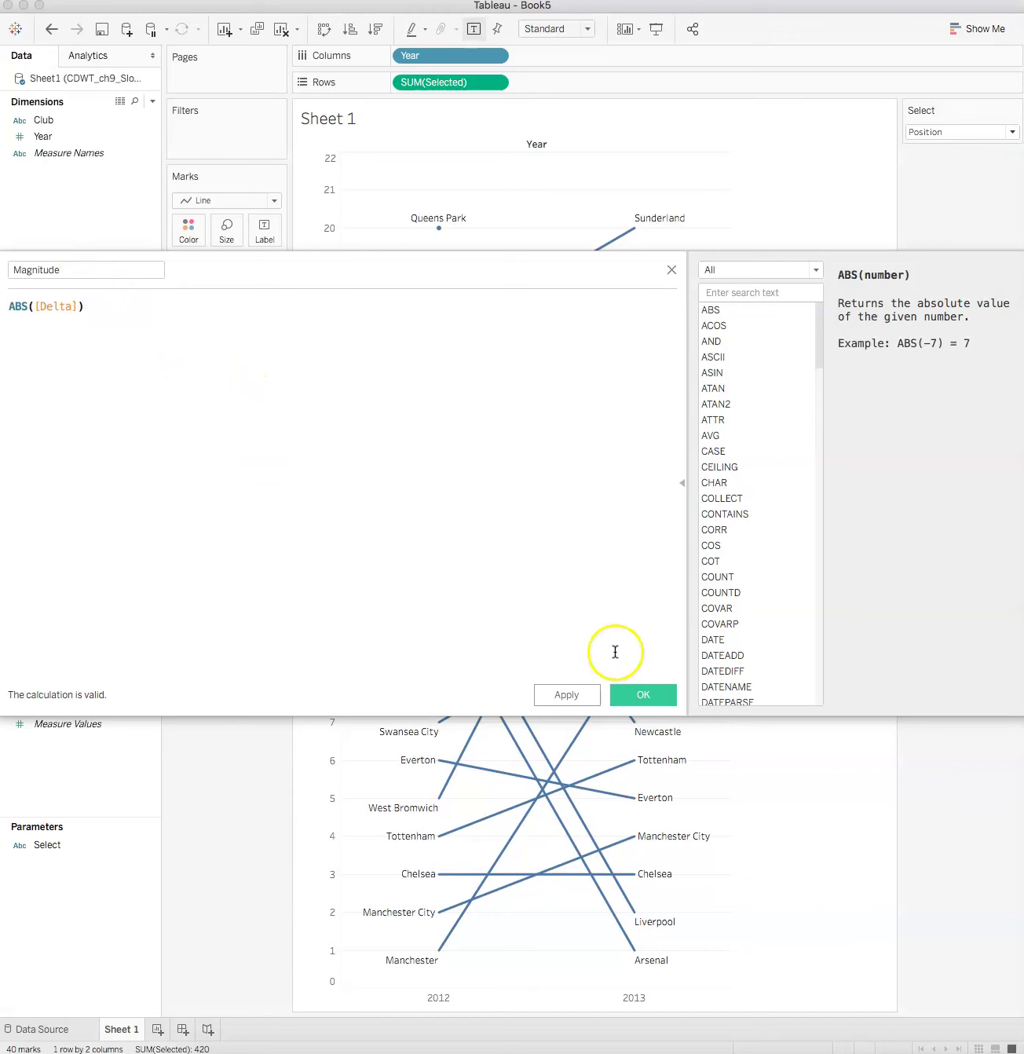
pyautogui.click(636, 696)
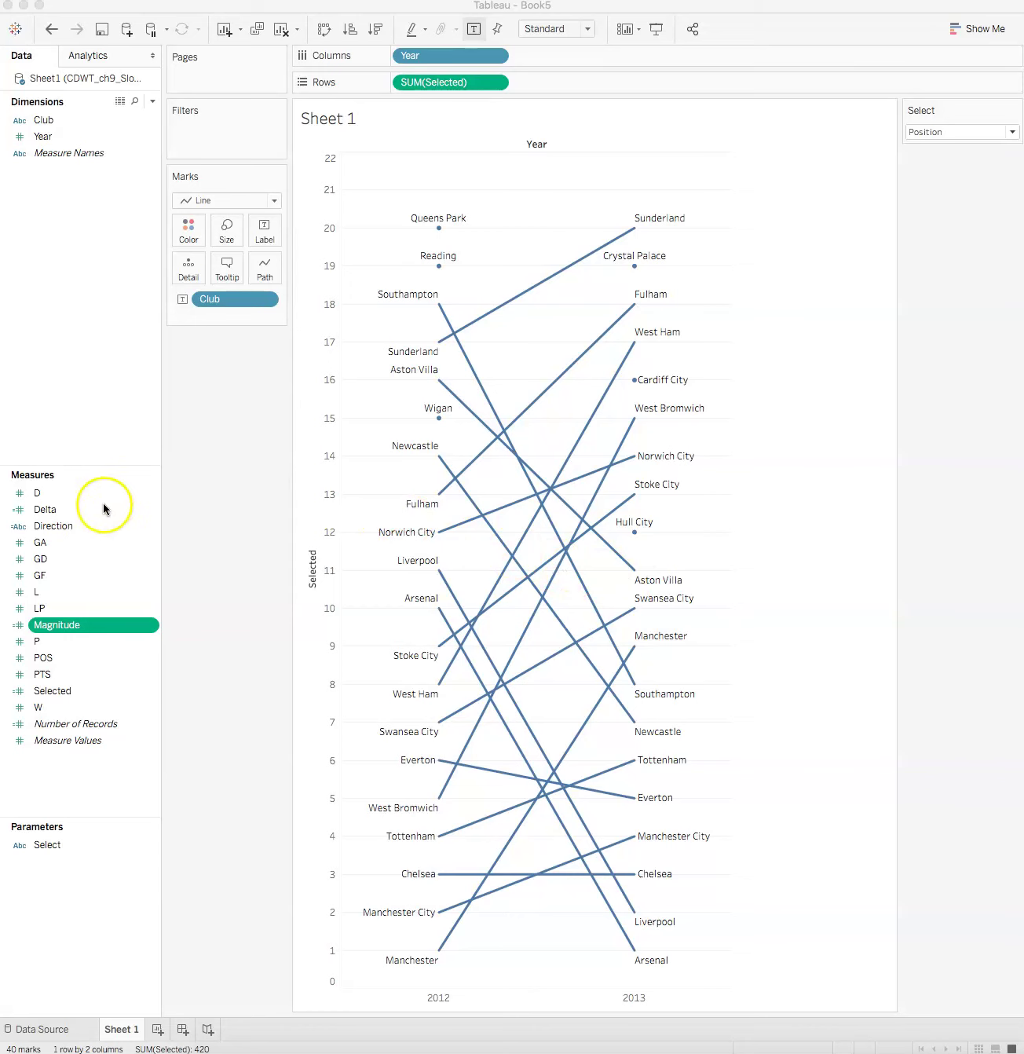
# Colour the slope lines by Direction and set their thickness by Magnitude
pyautogui.click(67, 528)
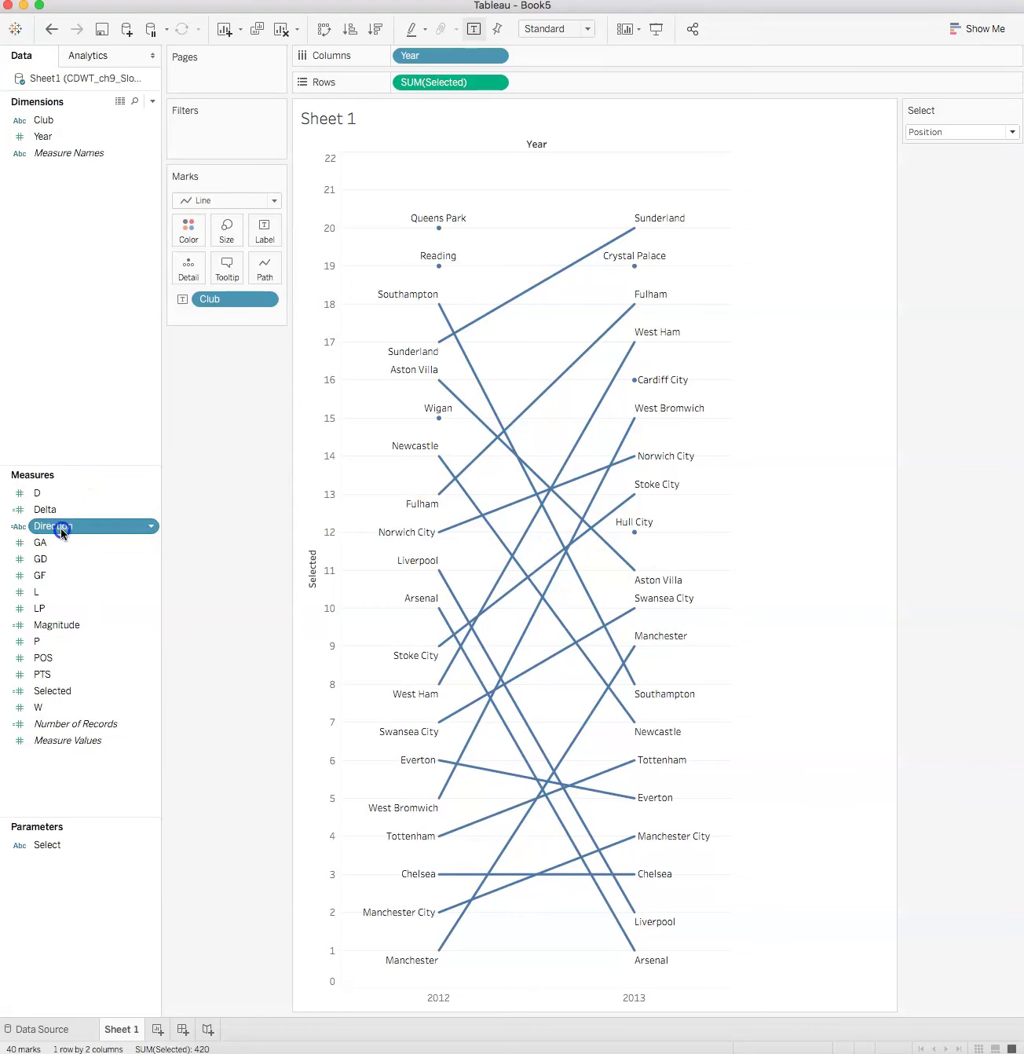
pyautogui.moveTo(67, 530); pyautogui.dragTo(186, 232)
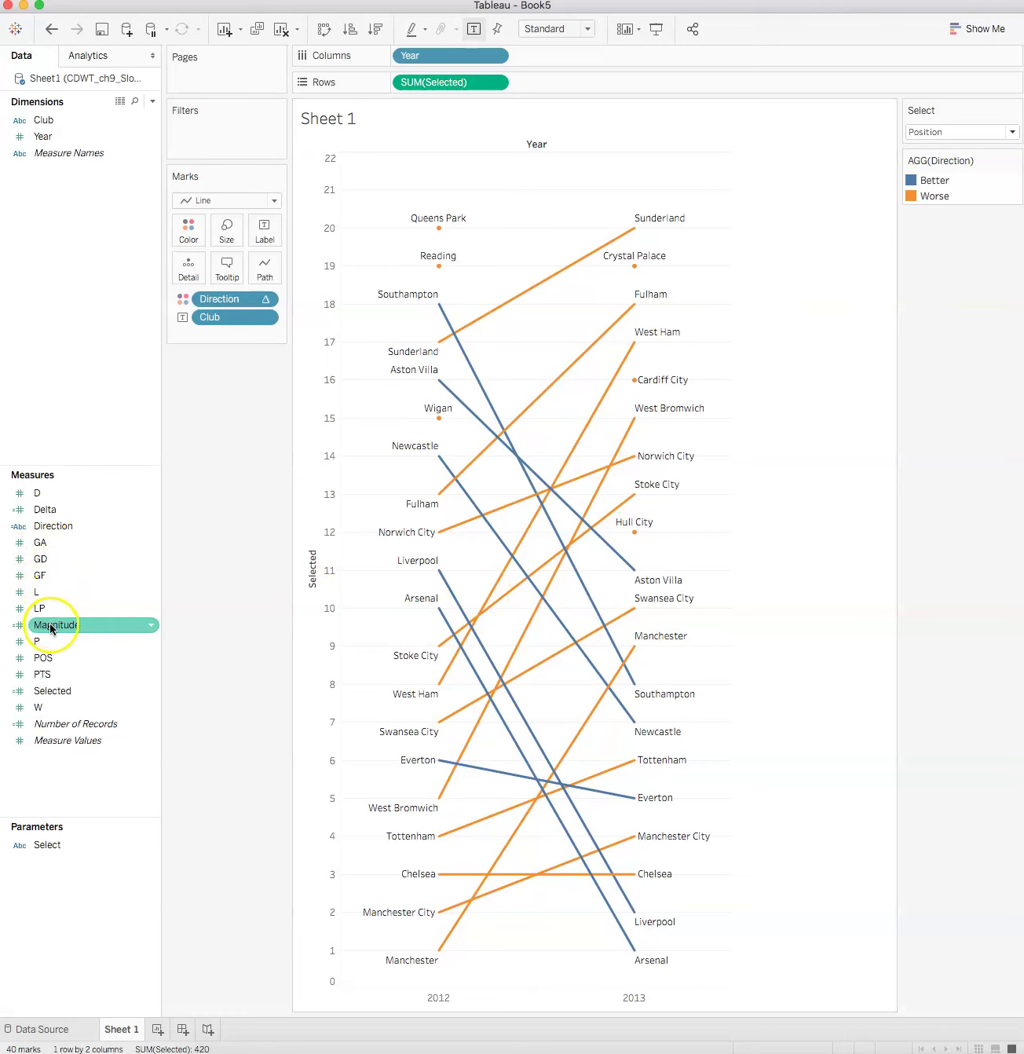
pyautogui.moveTo(50, 622); pyautogui.dragTo(221, 226)
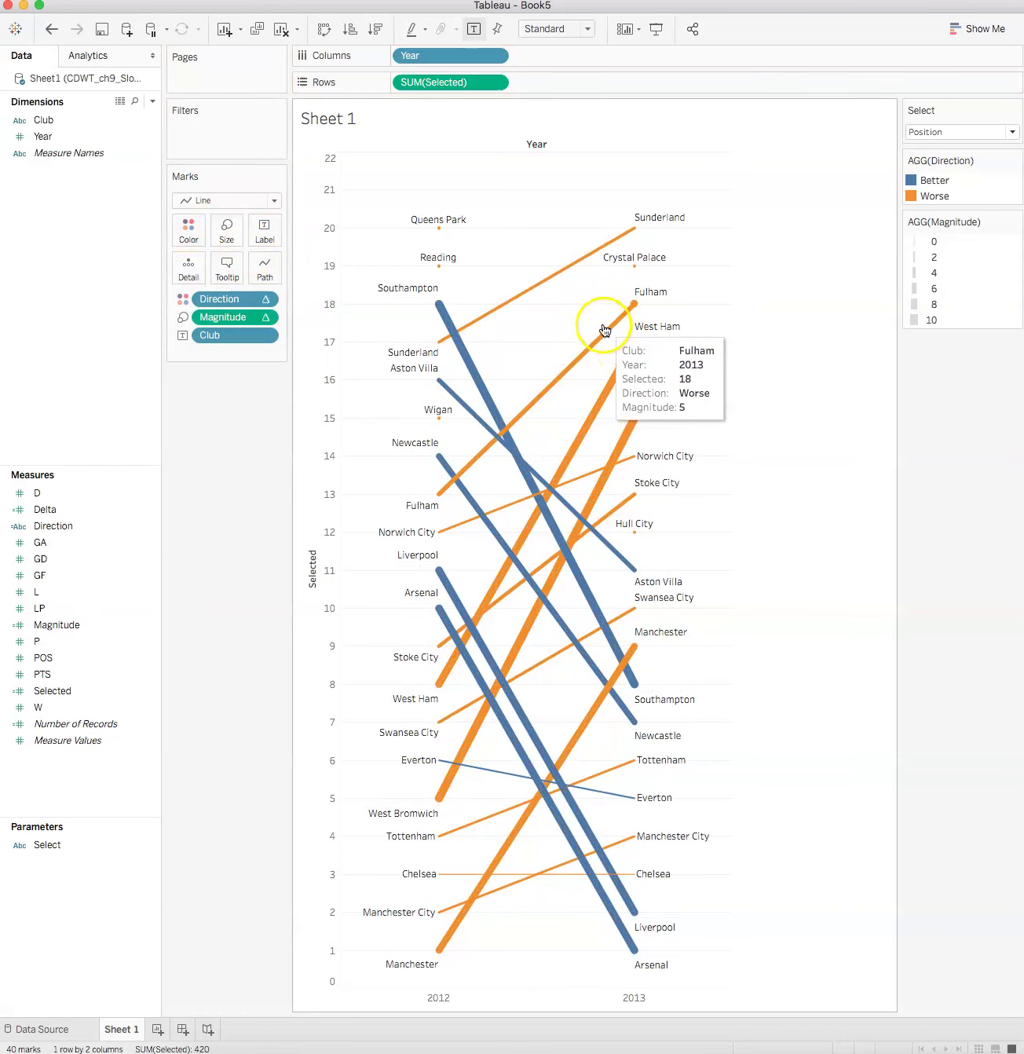
pyautogui.moveTo(562, 278)
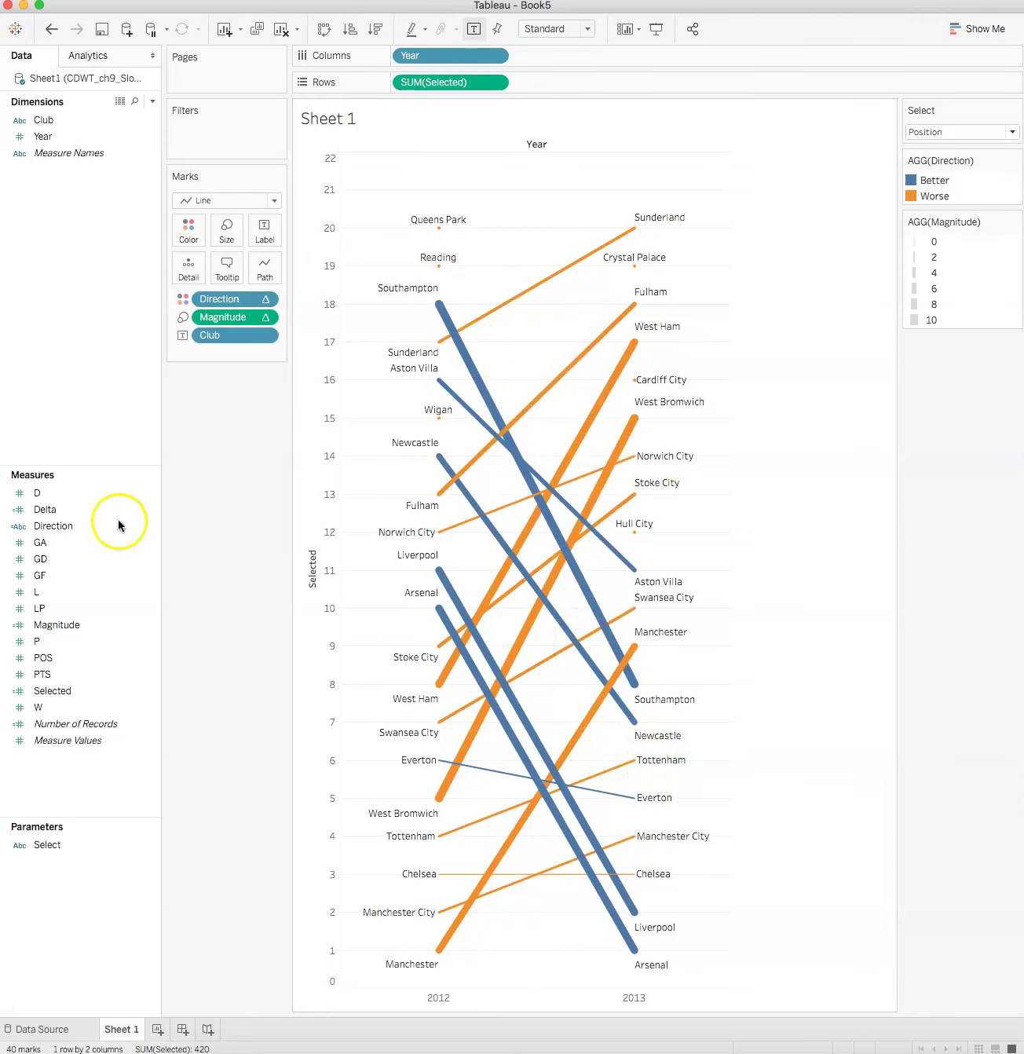
pyautogui.click(59, 706)
# Add Selected to Label and format labels as '<SUM(Selected)>, <Club>' on one line
pyautogui.moveTo(58, 706); pyautogui.dragTo(266, 229)
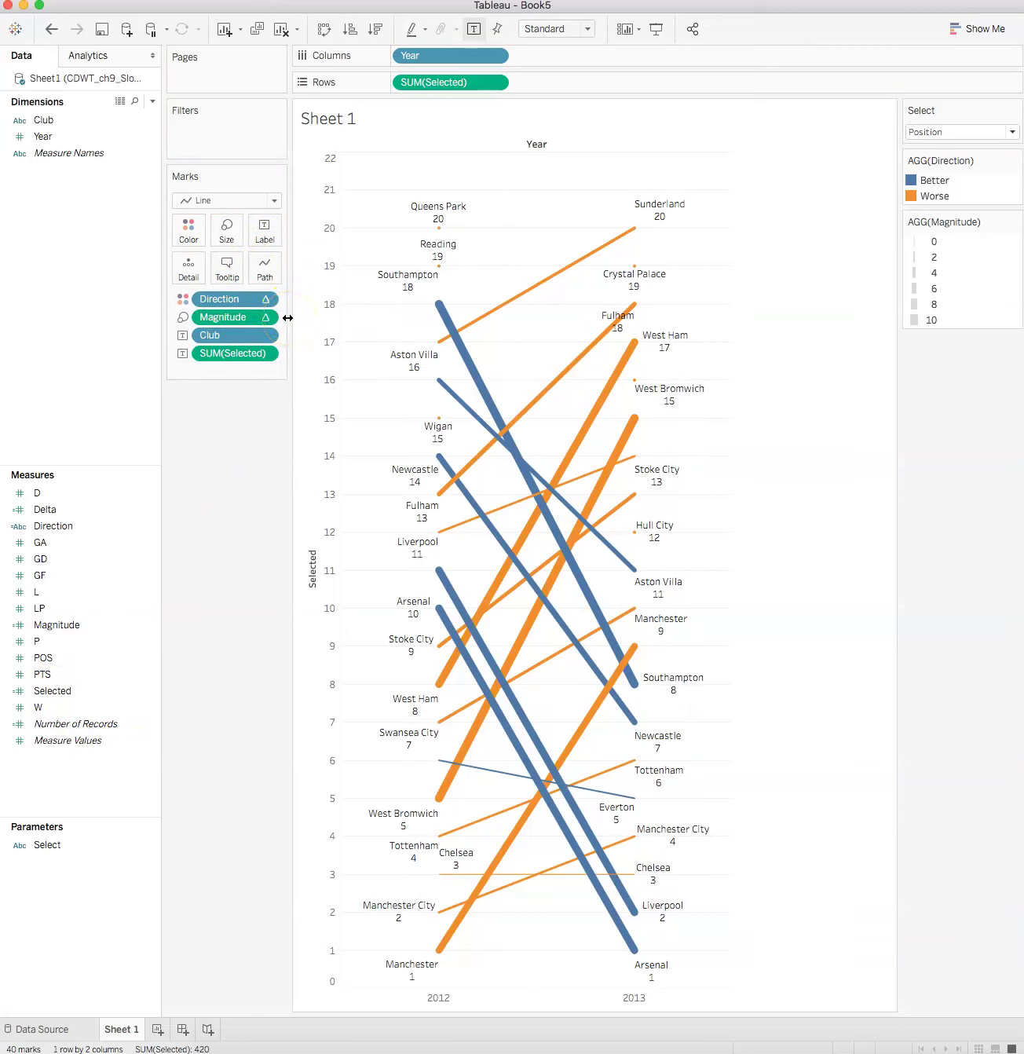
pyautogui.click(267, 234)
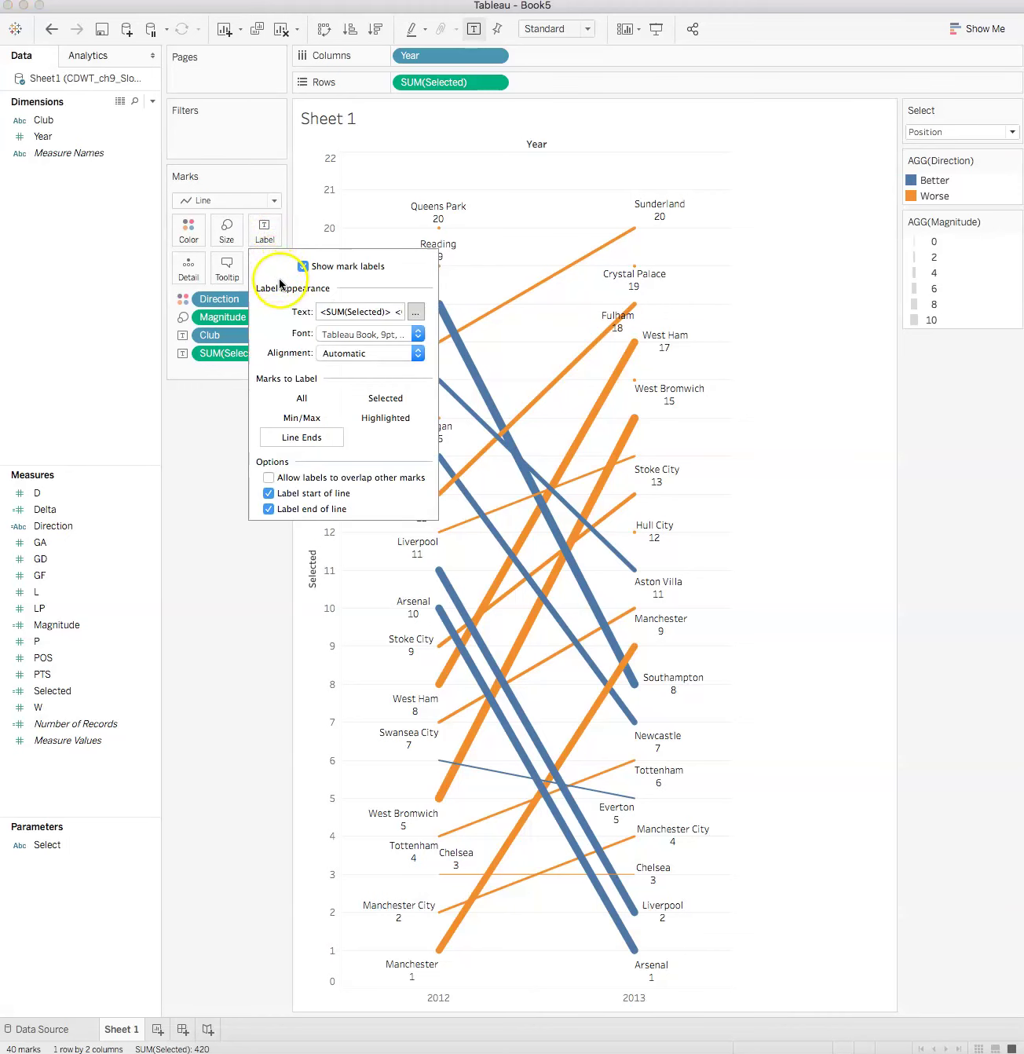
pyautogui.click(417, 313)
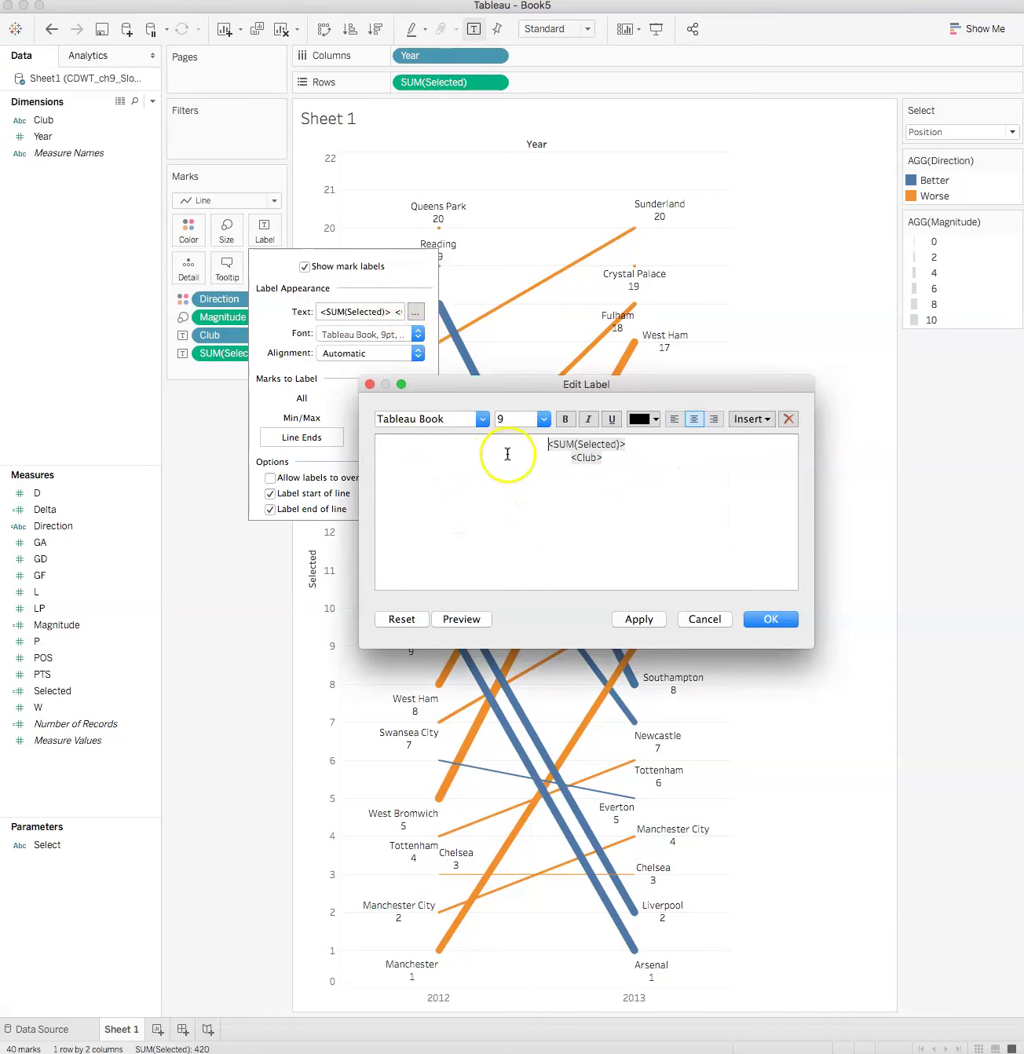
pyautogui.click(456, 503)
pyautogui.click(566, 459)
pyautogui.press('BackSpace')
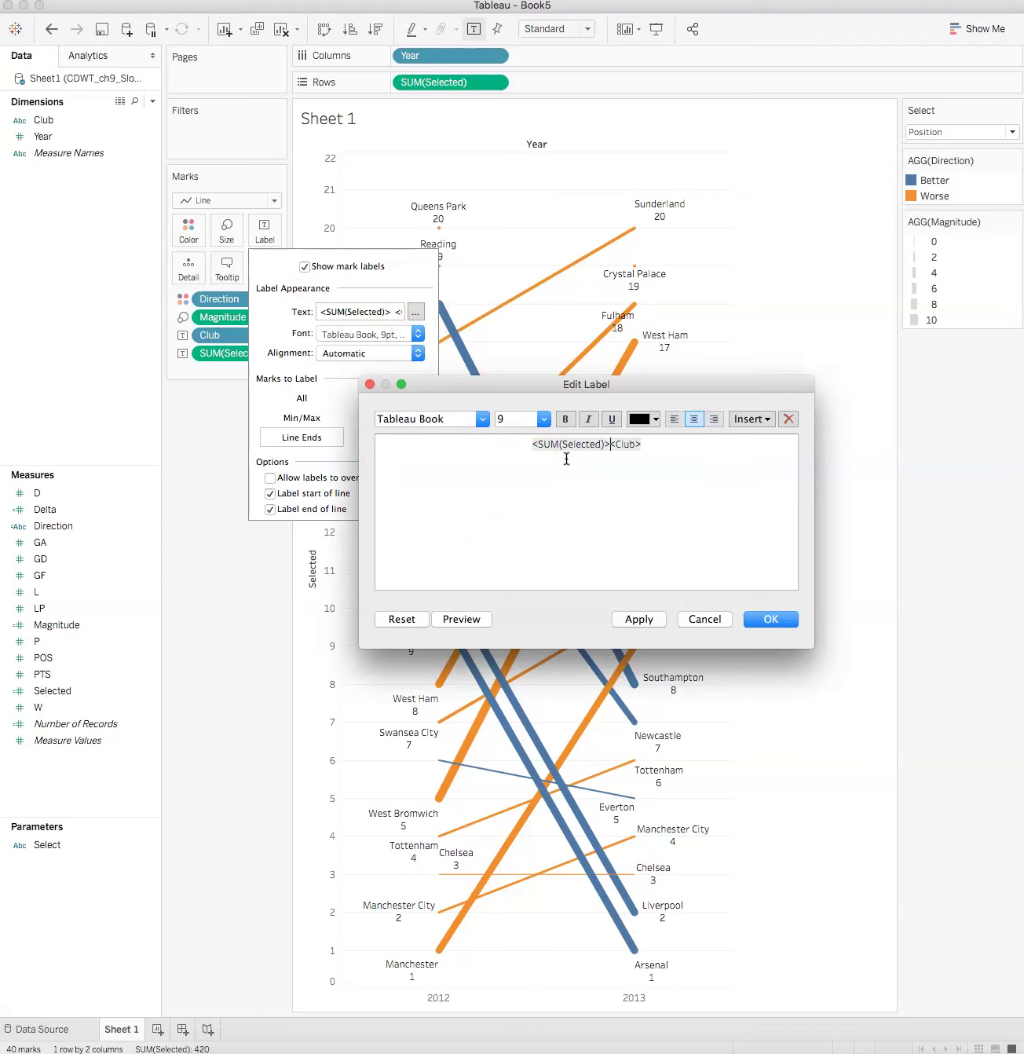
pyautogui.write(',')
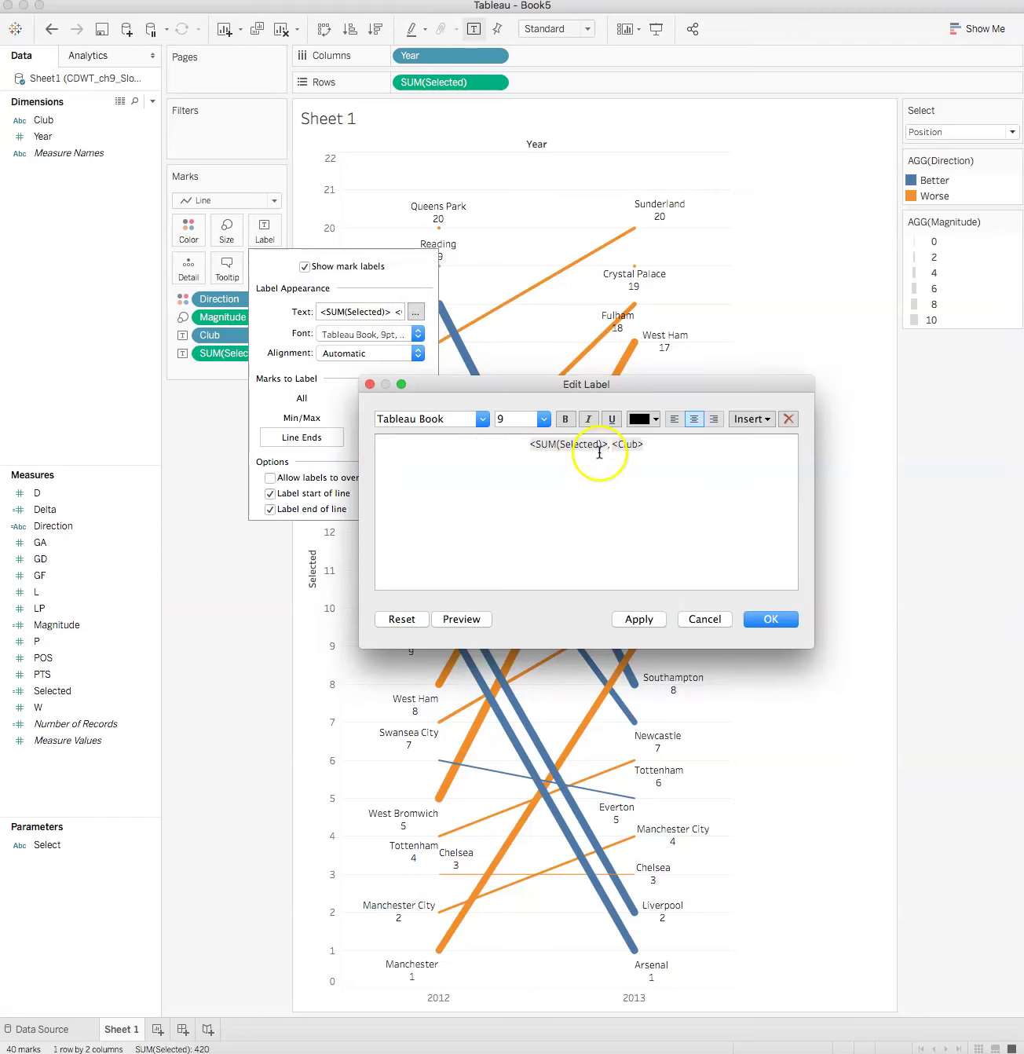
pyautogui.click(638, 619)
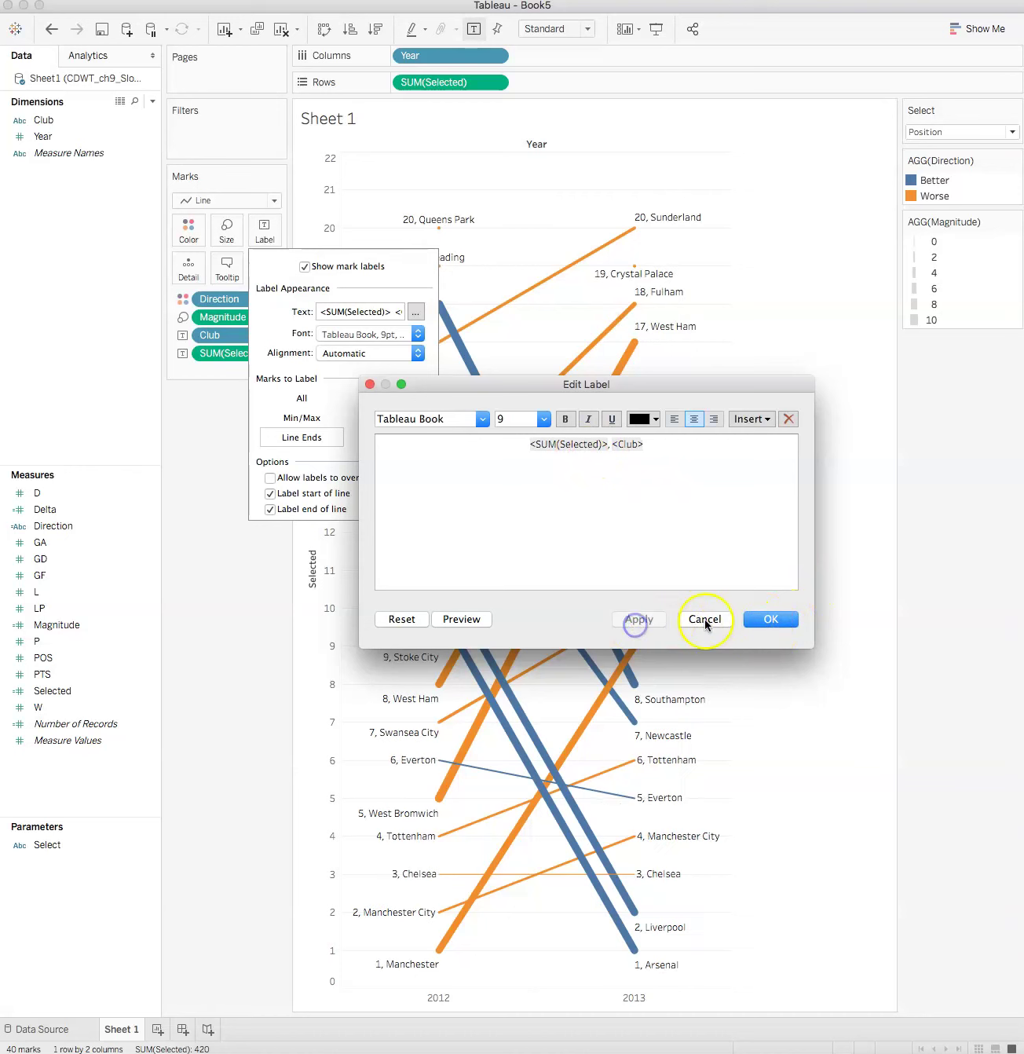
pyautogui.click(780, 619)
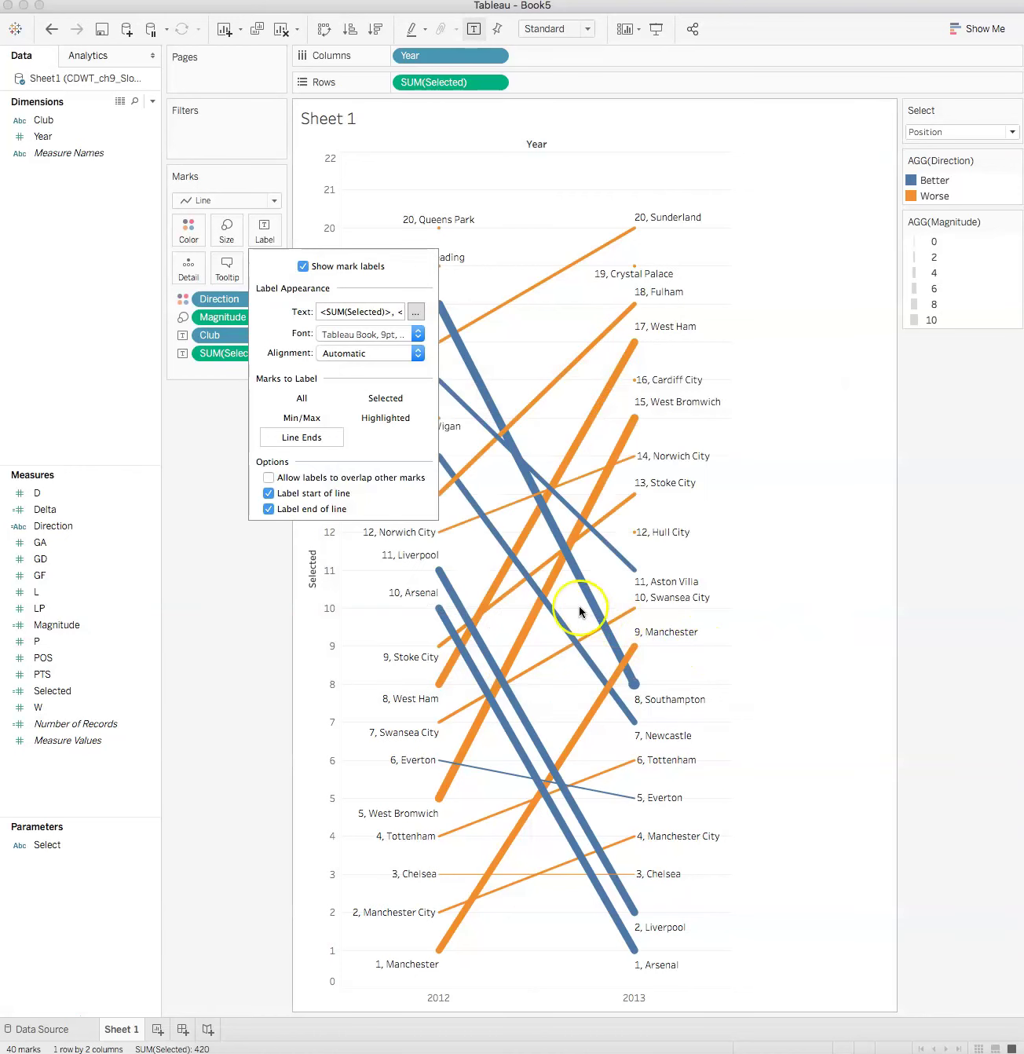
pyautogui.click(251, 609)
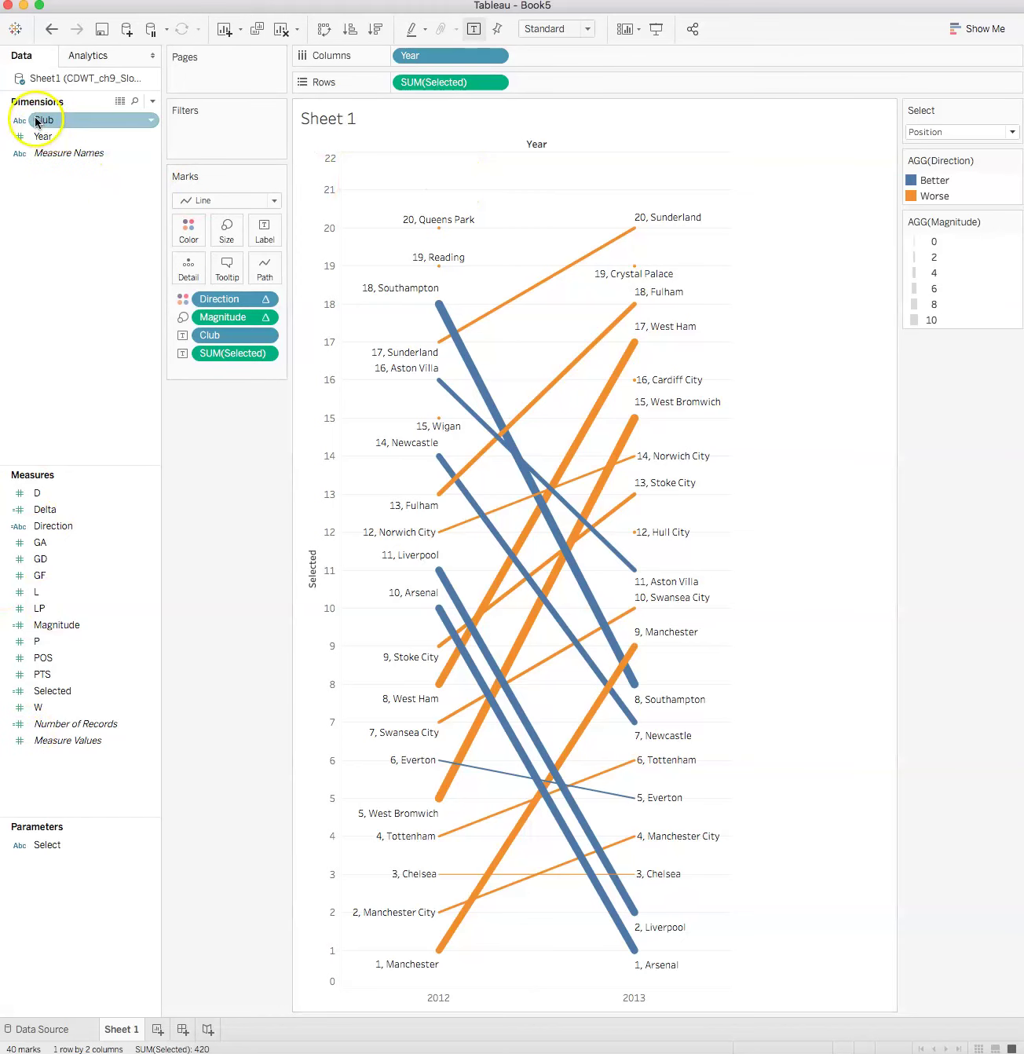
# Add Club to the Filters shelf and untick Queens Park and Wigan
pyautogui.moveTo(42, 136); pyautogui.dragTo(205, 135)
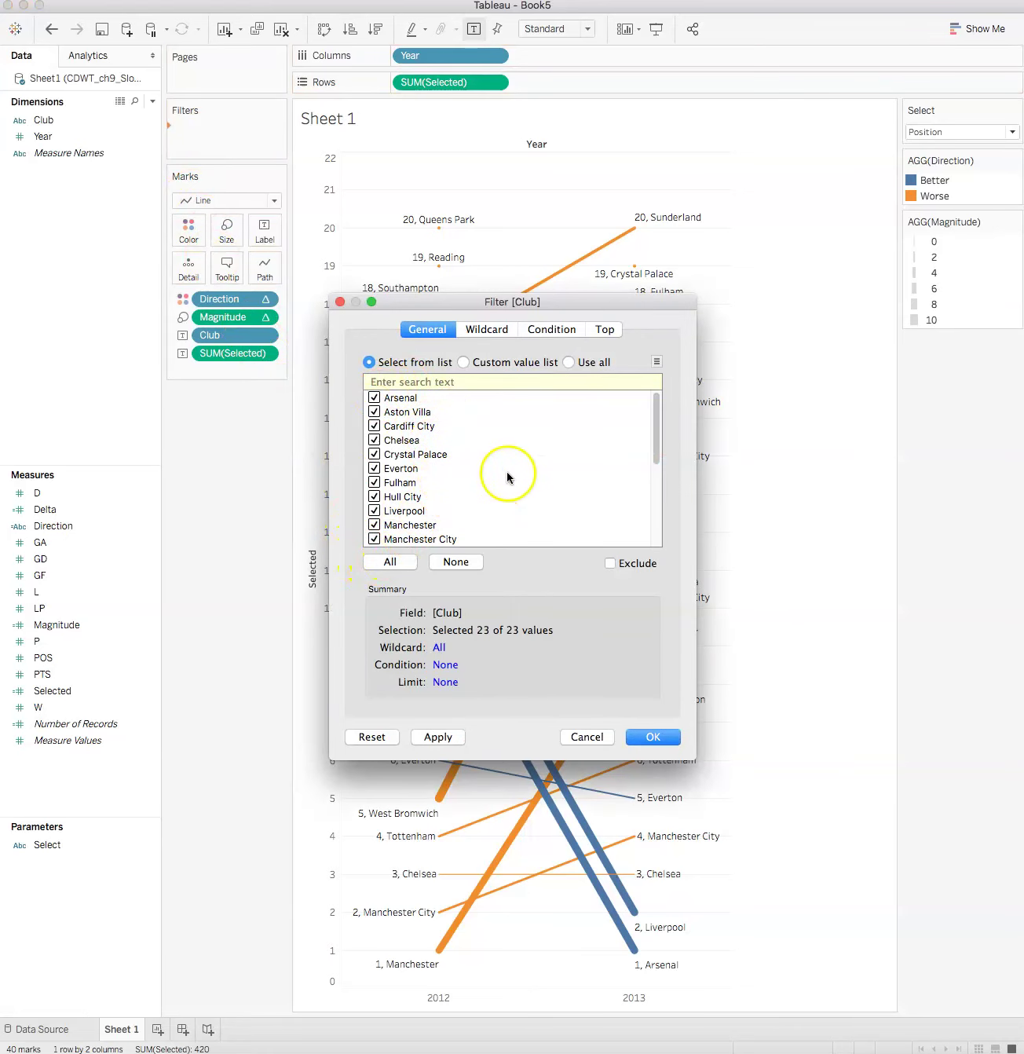
pyautogui.moveTo(588, 310); pyautogui.dragTo(904, 372)
pyautogui.scroll(-5, 705, 553)
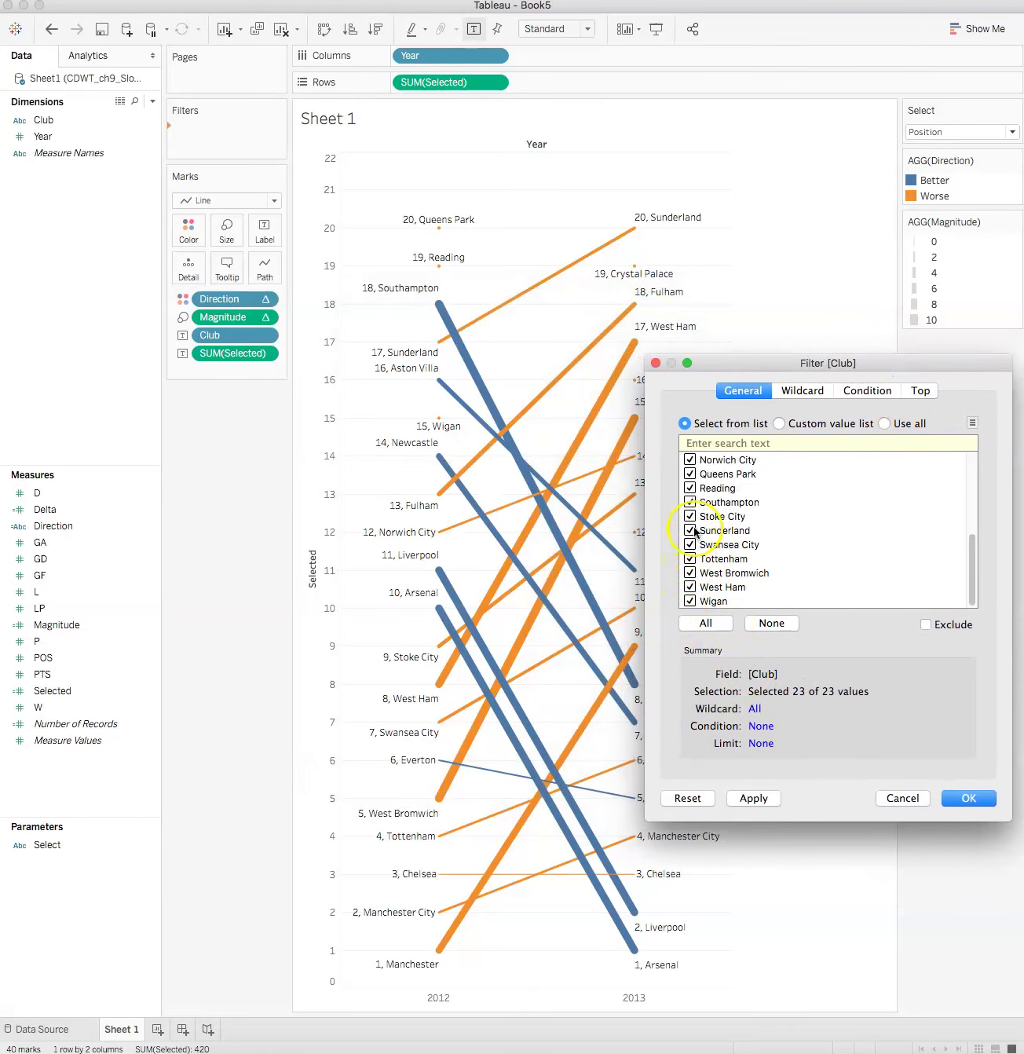
pyautogui.click(688, 474)
pyautogui.click(690, 600)
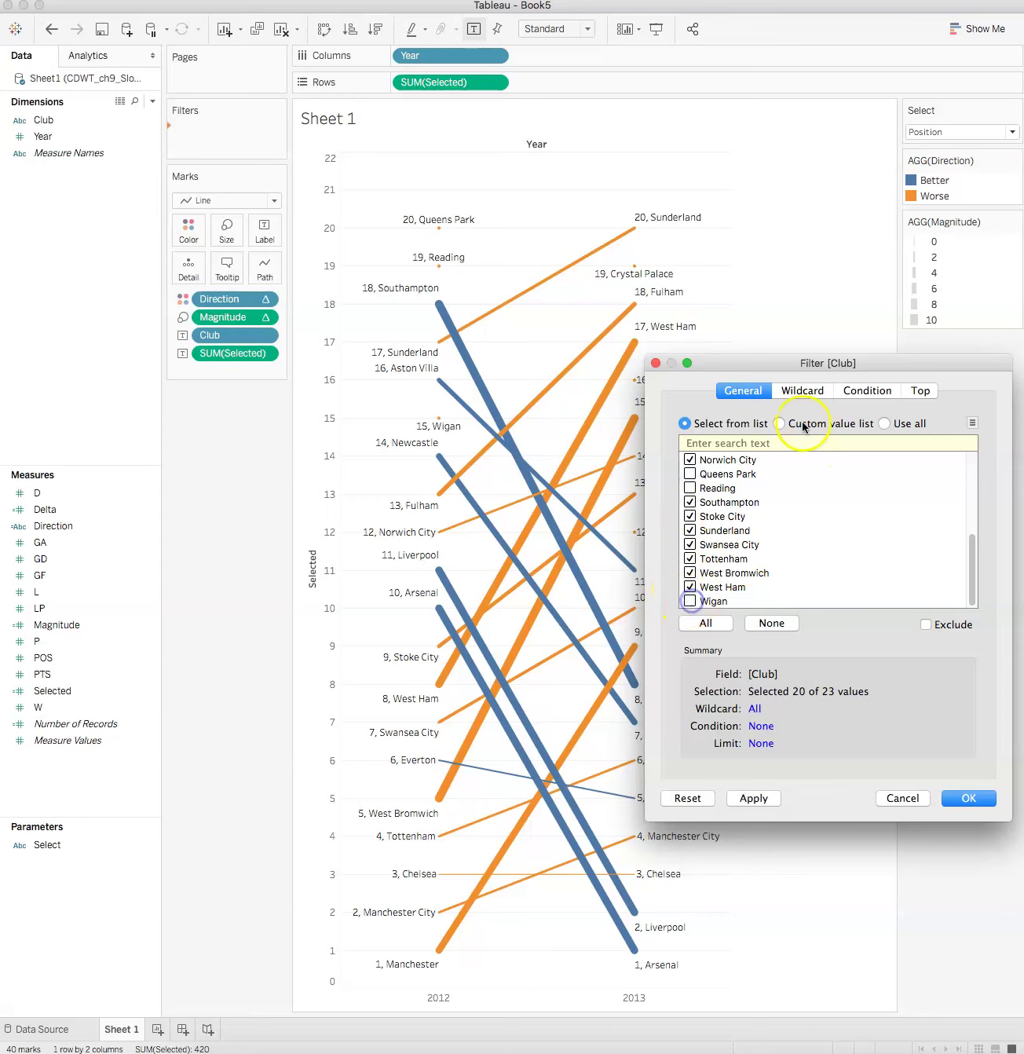
# Also exclude Cardiff City, Crystal Palace and Hull City, and apply the filter
pyautogui.moveTo(813, 359); pyautogui.dragTo(385, 321)
pyautogui.scroll(5, 353, 471)
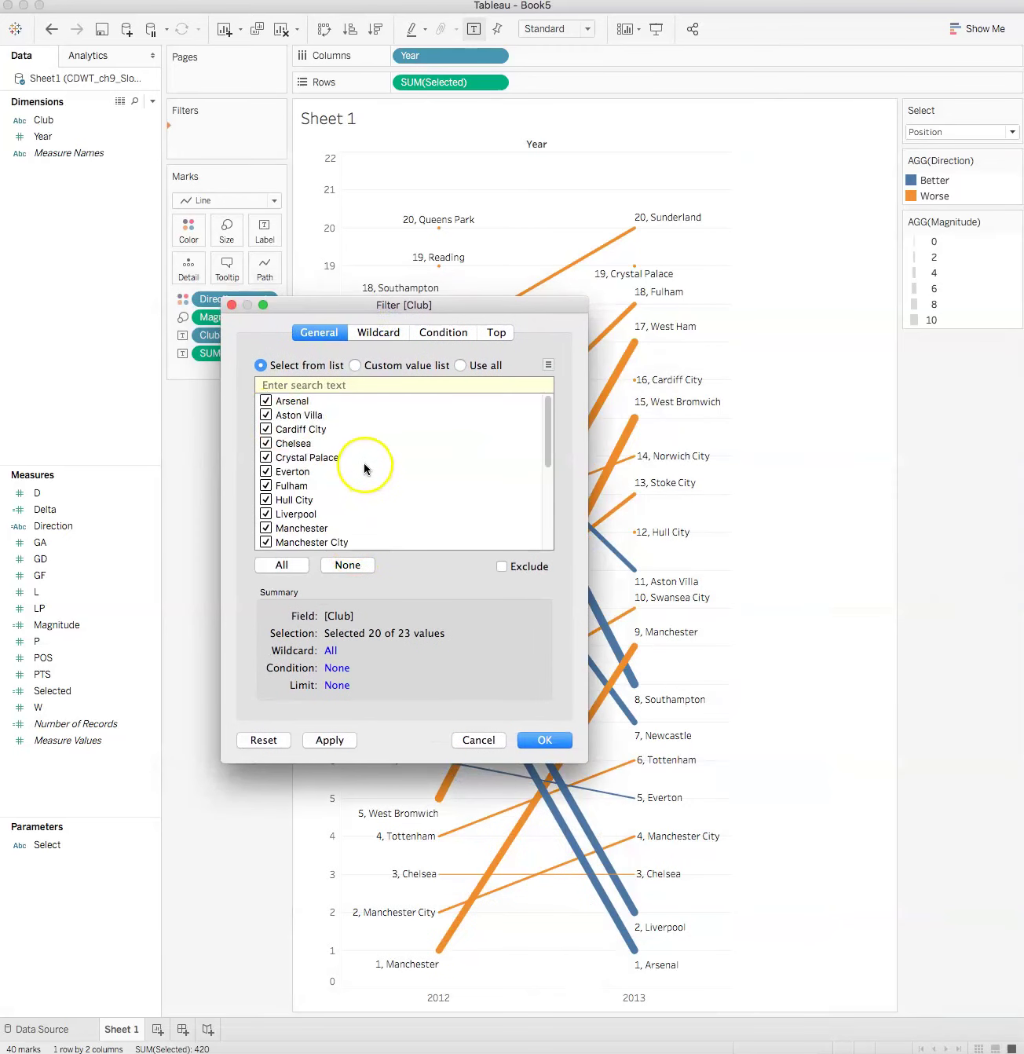
pyautogui.click(264, 429)
pyautogui.click(266, 458)
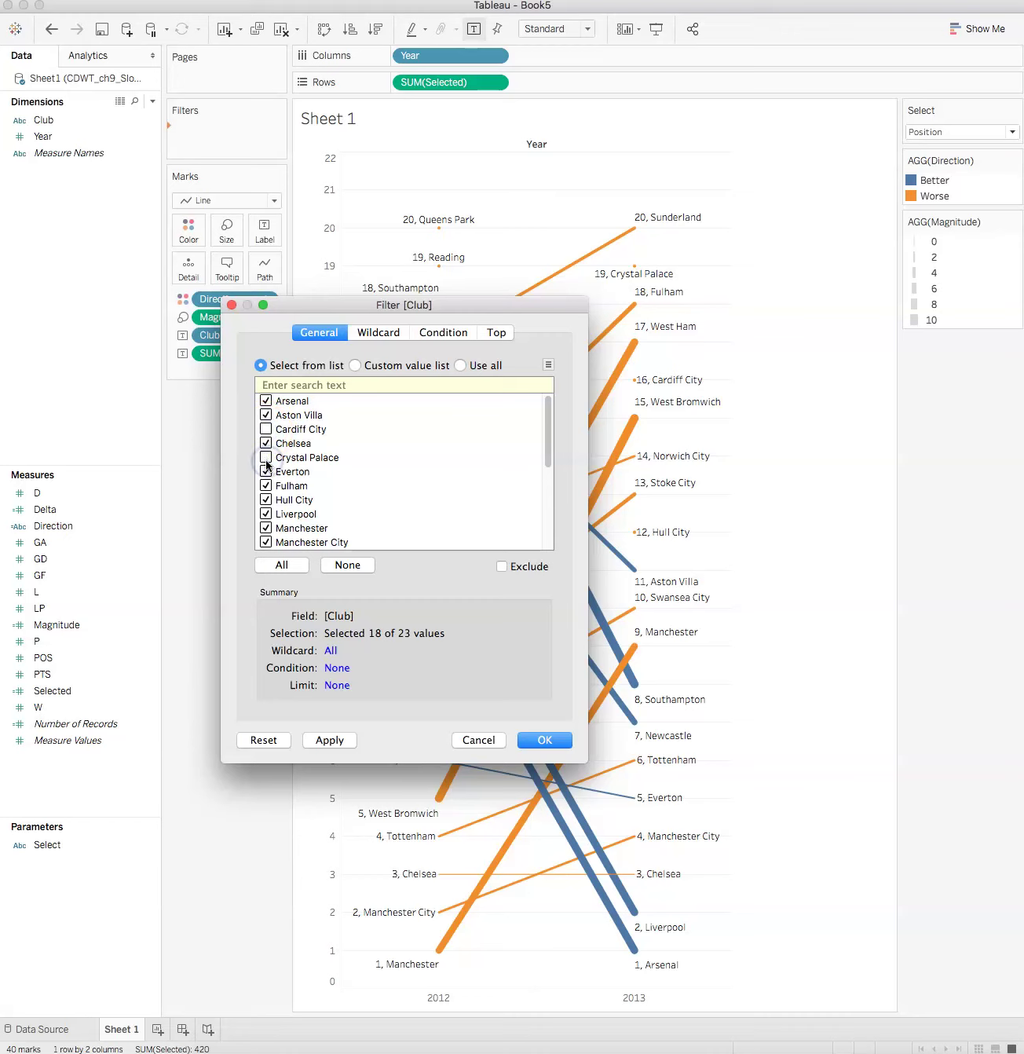
pyautogui.click(295, 531)
pyautogui.click(266, 500)
pyautogui.click(546, 740)
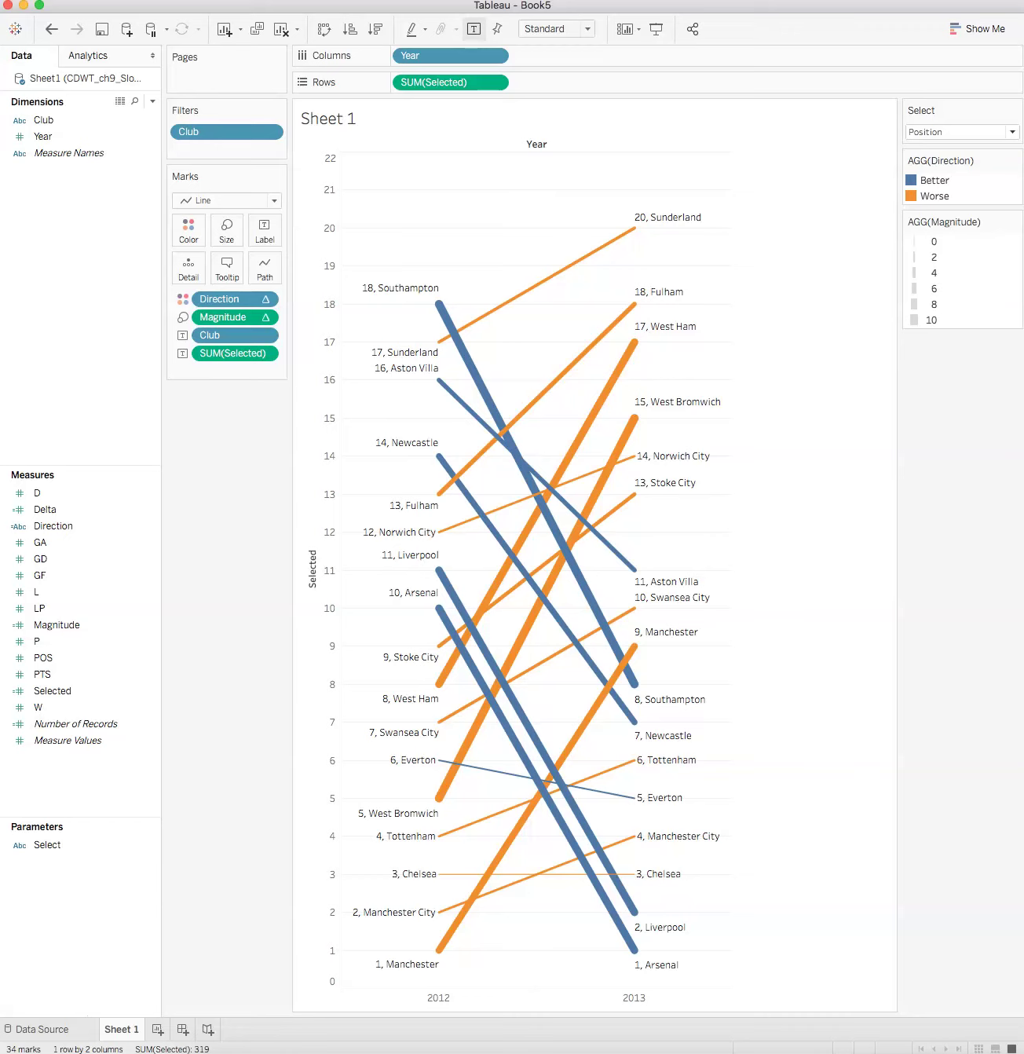
pyautogui.moveTo(531, 519)
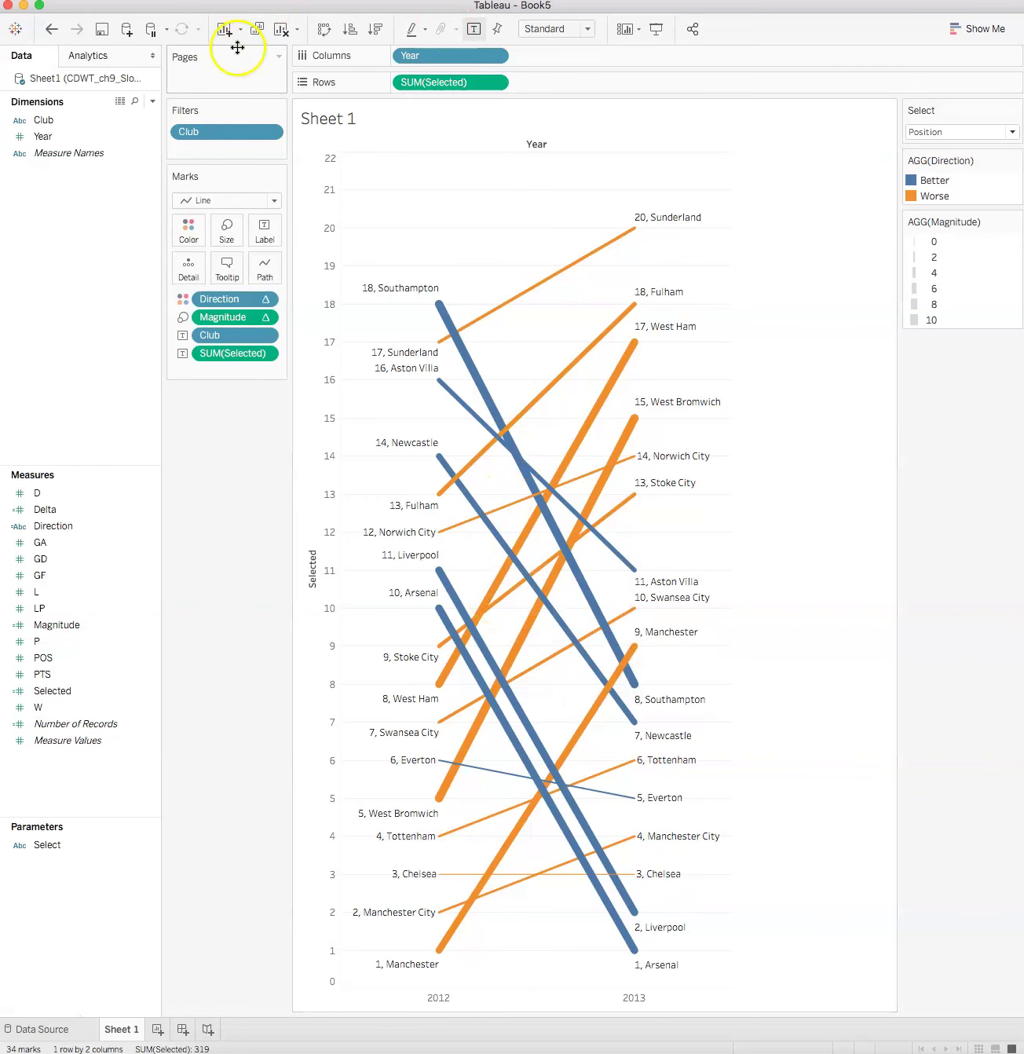
# Show the Club filter as a checklist control beside the slope chart
pyautogui.click(269, 132)
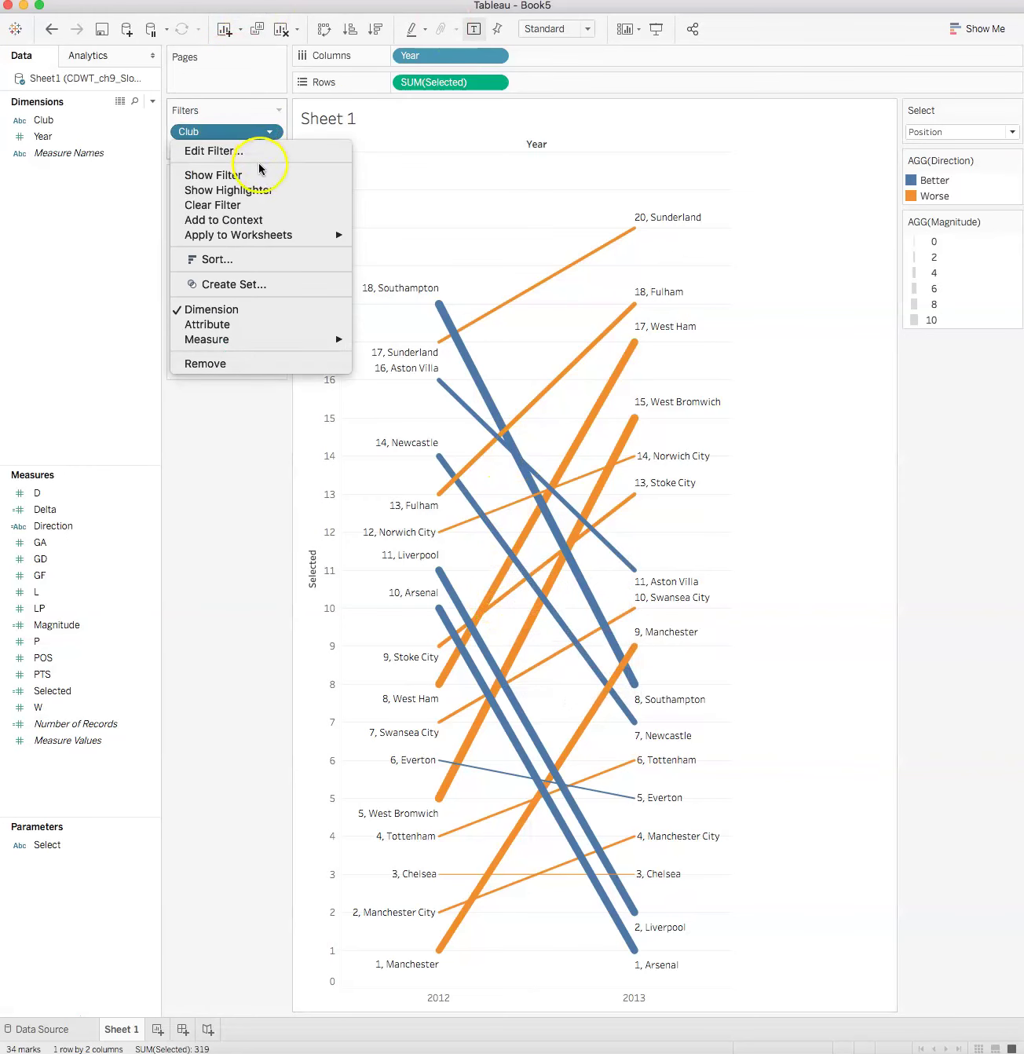
pyautogui.click(260, 174)
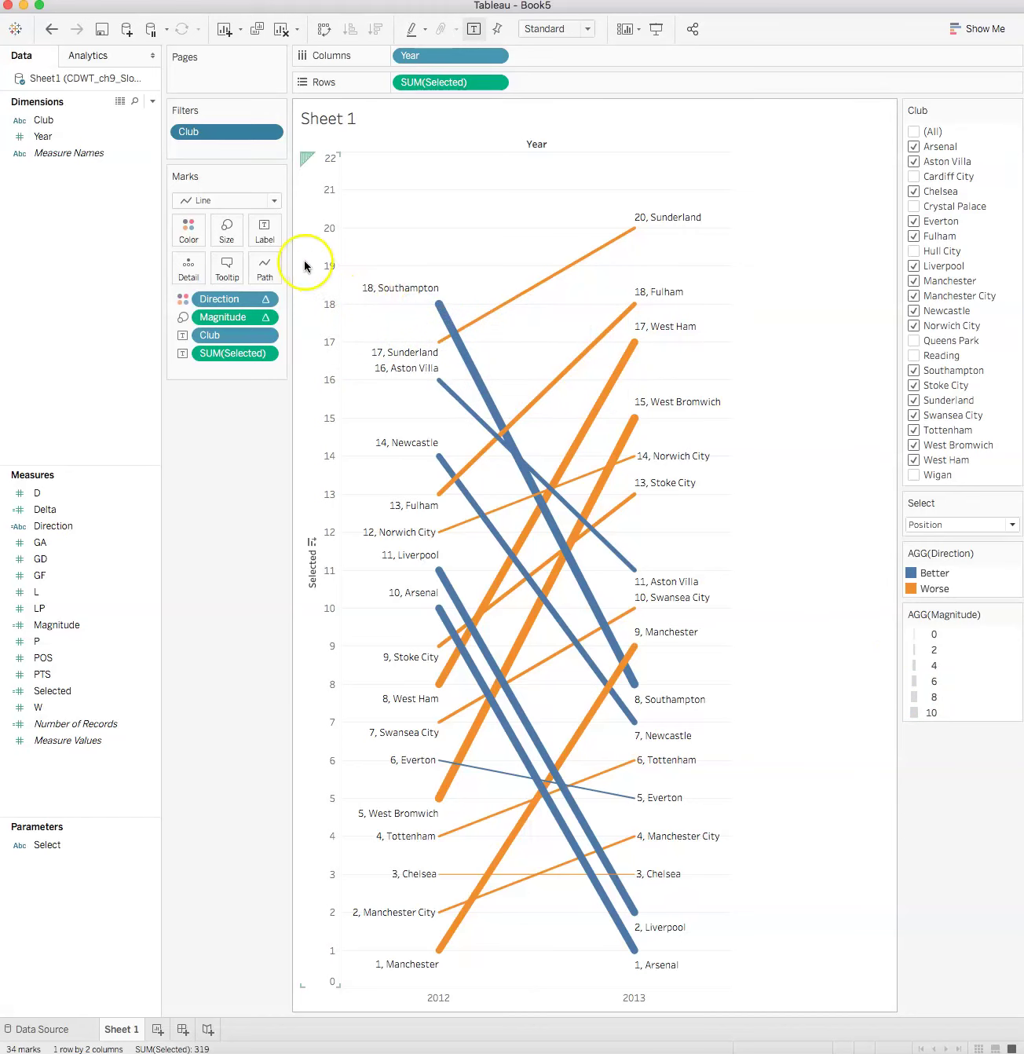
pyautogui.click(275, 224)
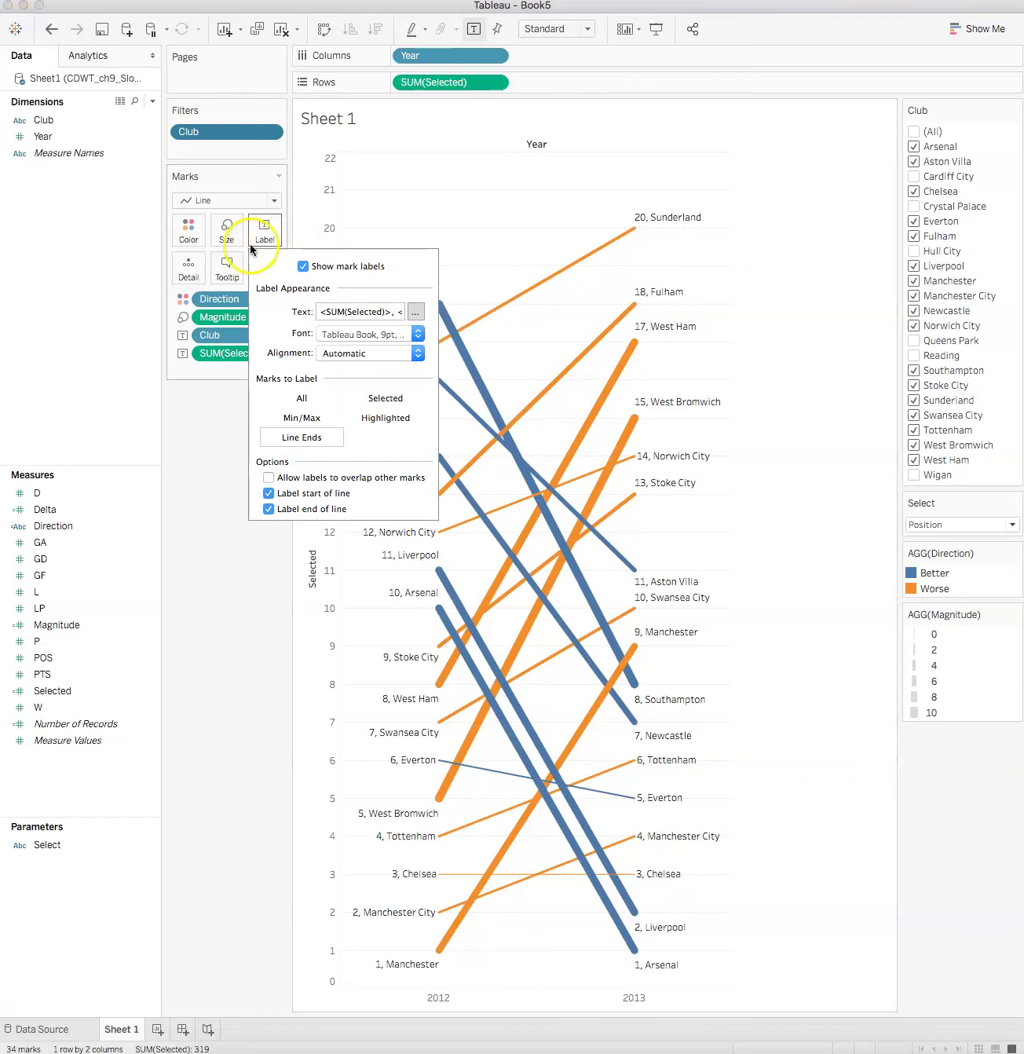
pyautogui.click(418, 333)
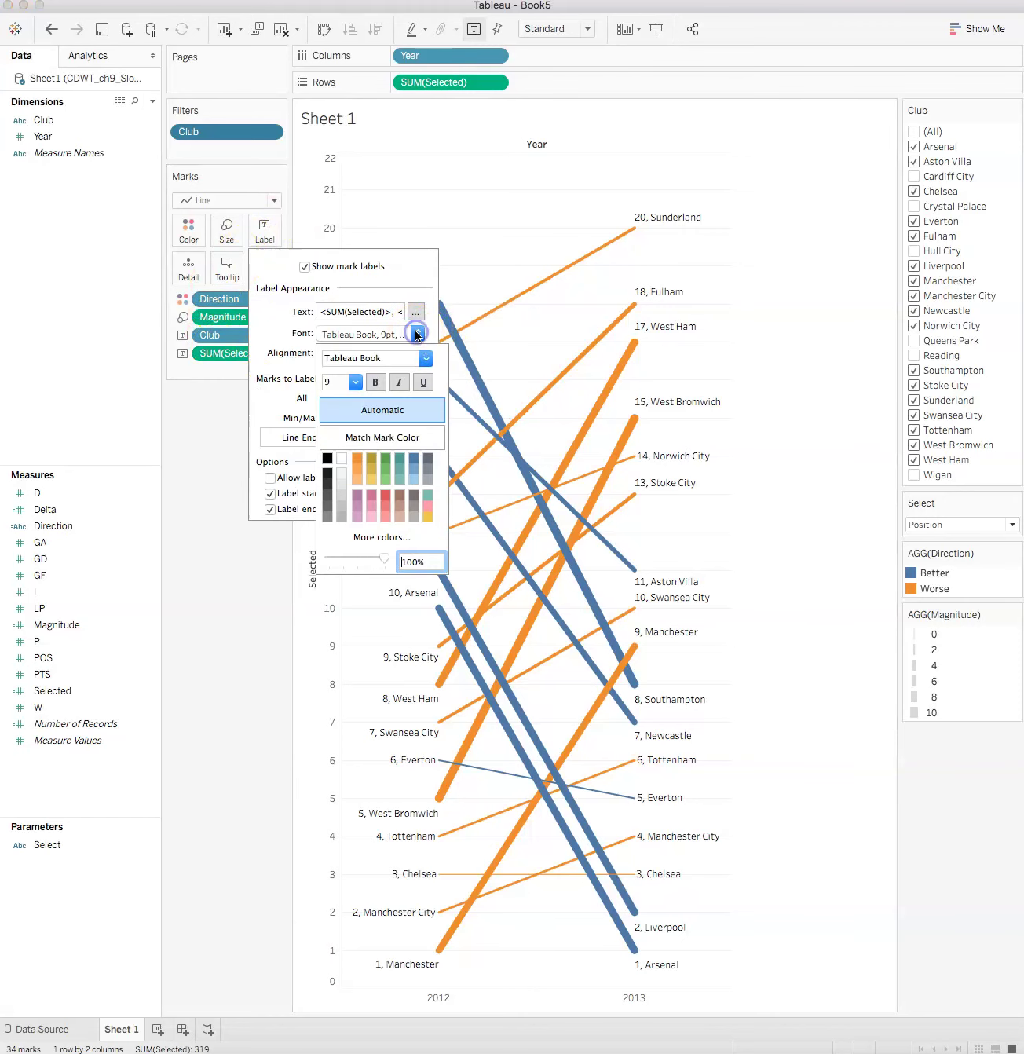
pyautogui.click(424, 359)
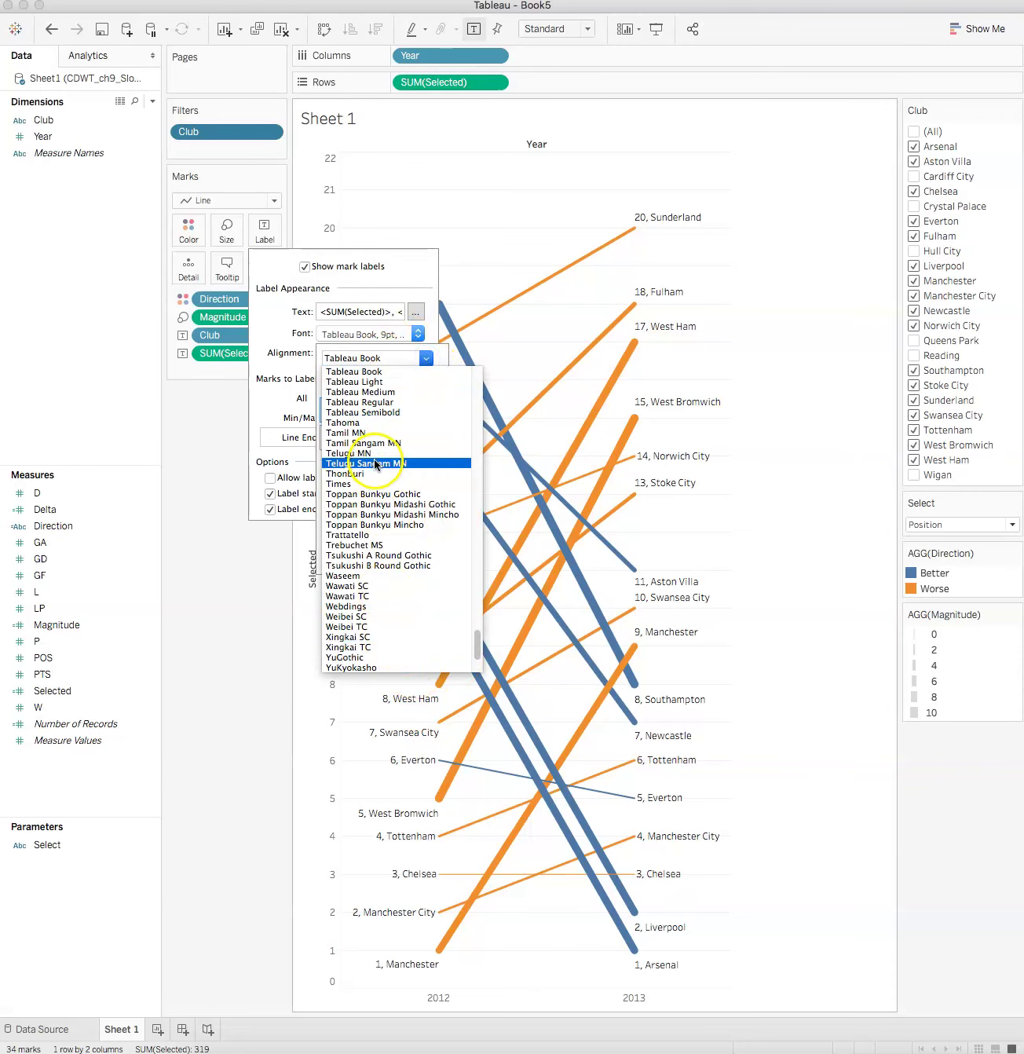
pyautogui.scroll(5, 362, 484)
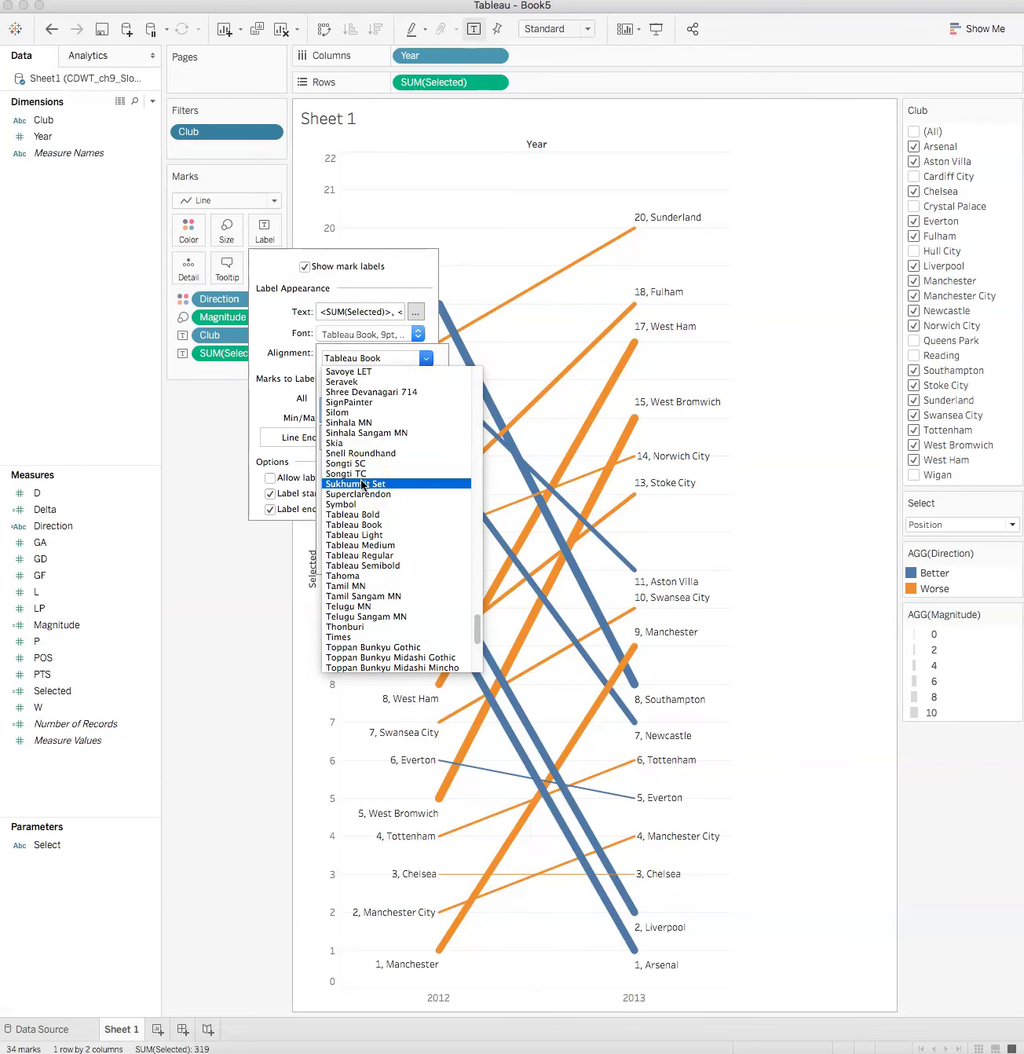
pyautogui.scroll(8, 363, 484)
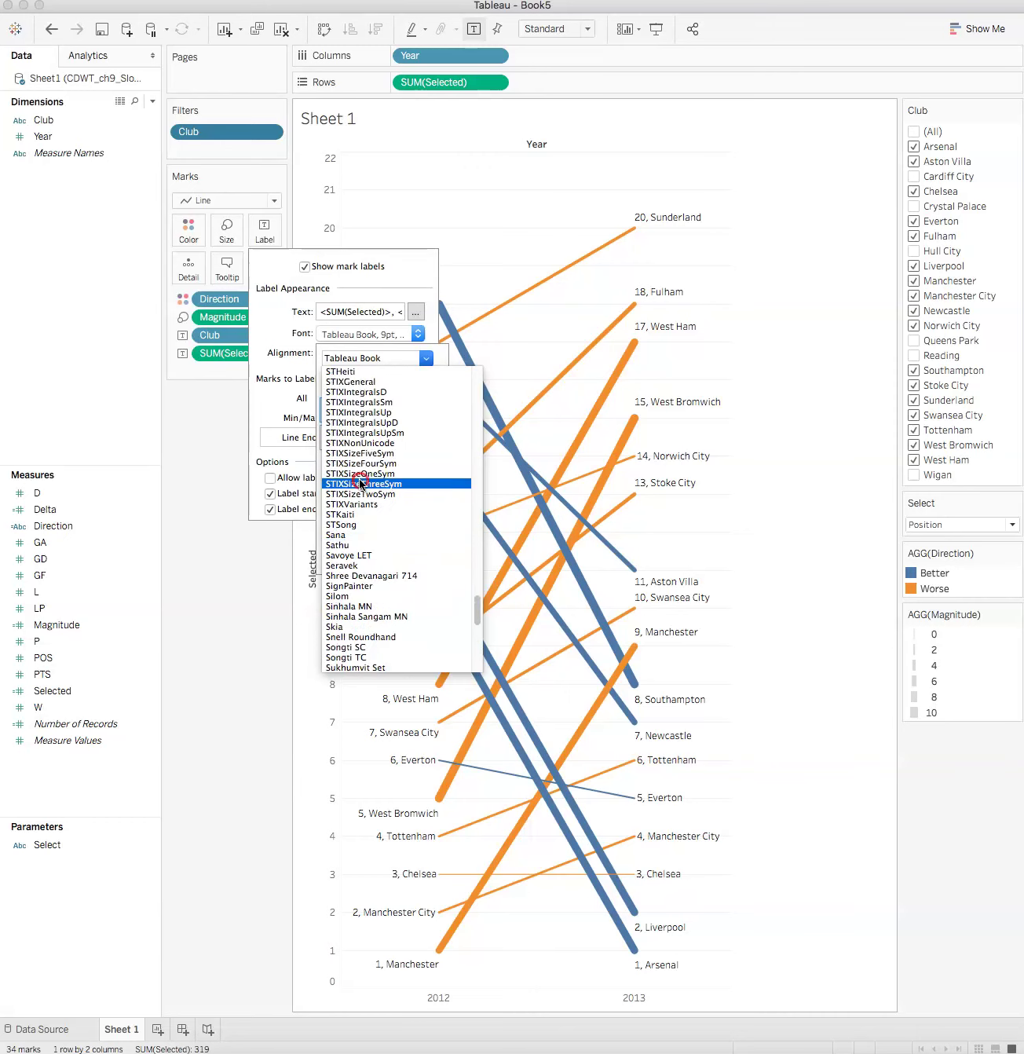
pyautogui.click(358, 479)
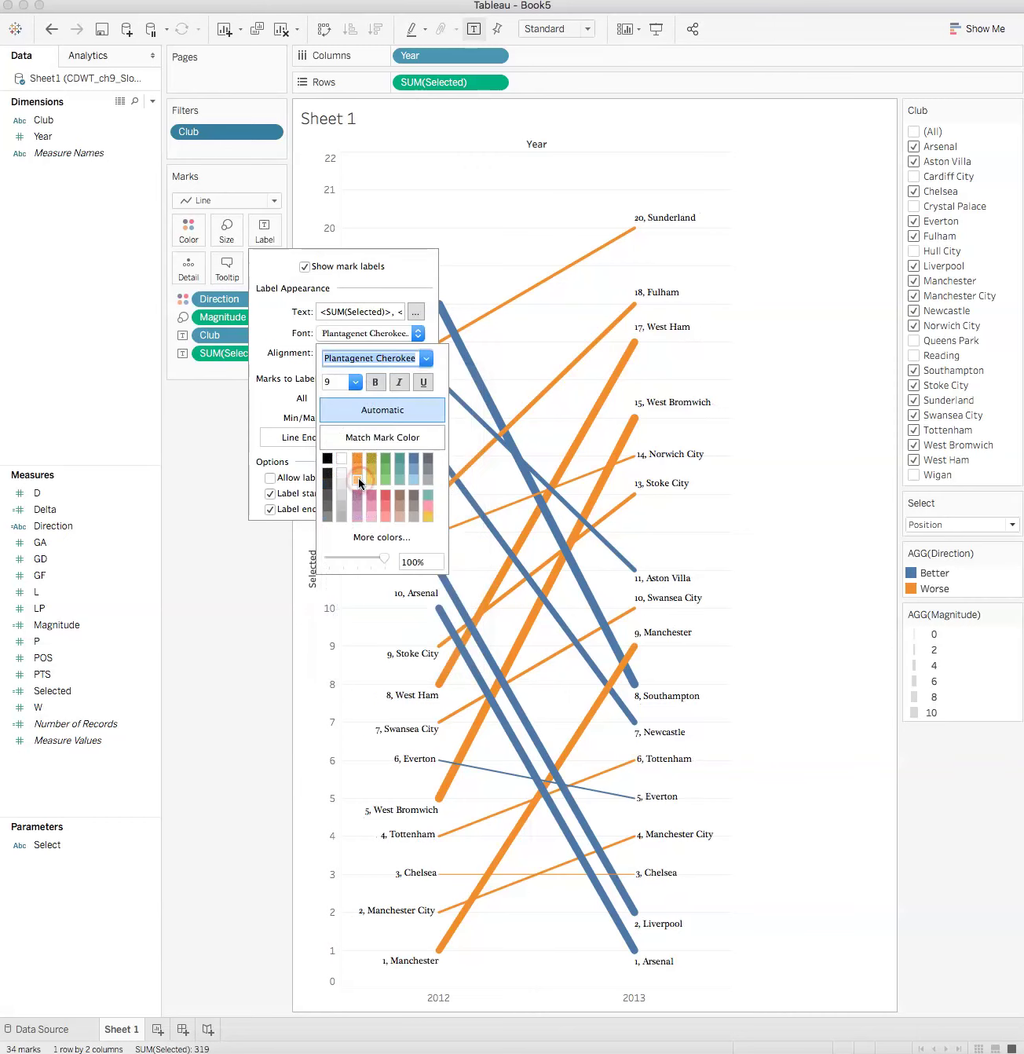
pyautogui.click(424, 363)
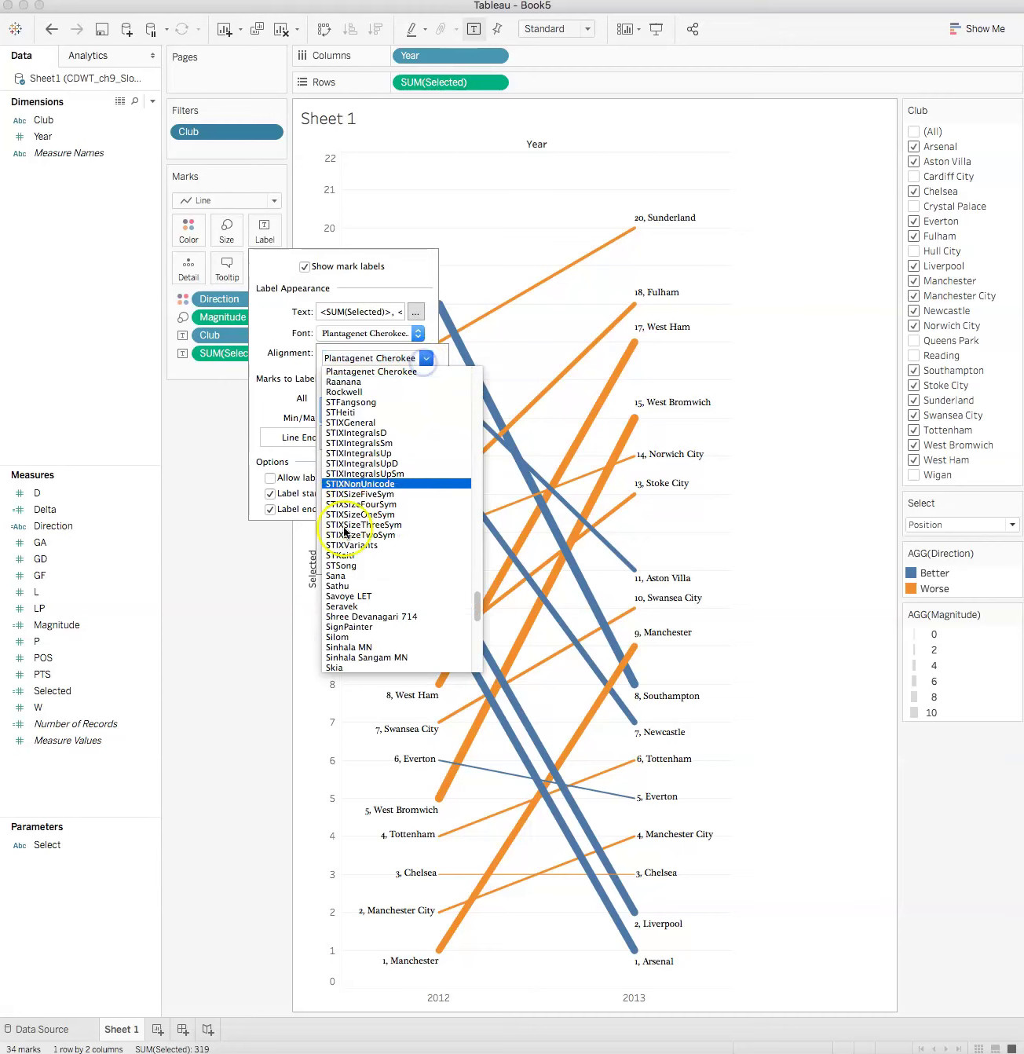
pyautogui.scroll(6, 345, 530)
pyautogui.scroll(10, 345, 531)
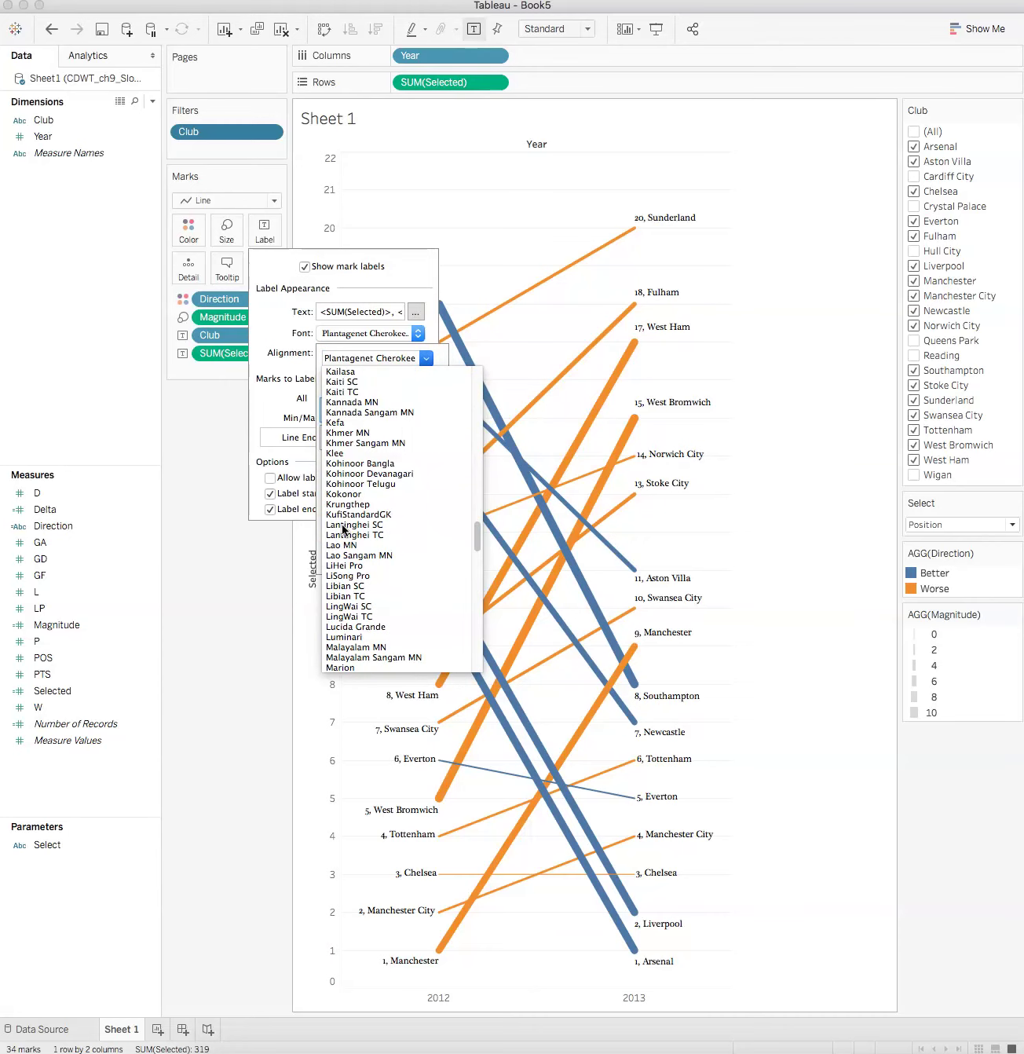
pyautogui.scroll(8, 343, 531)
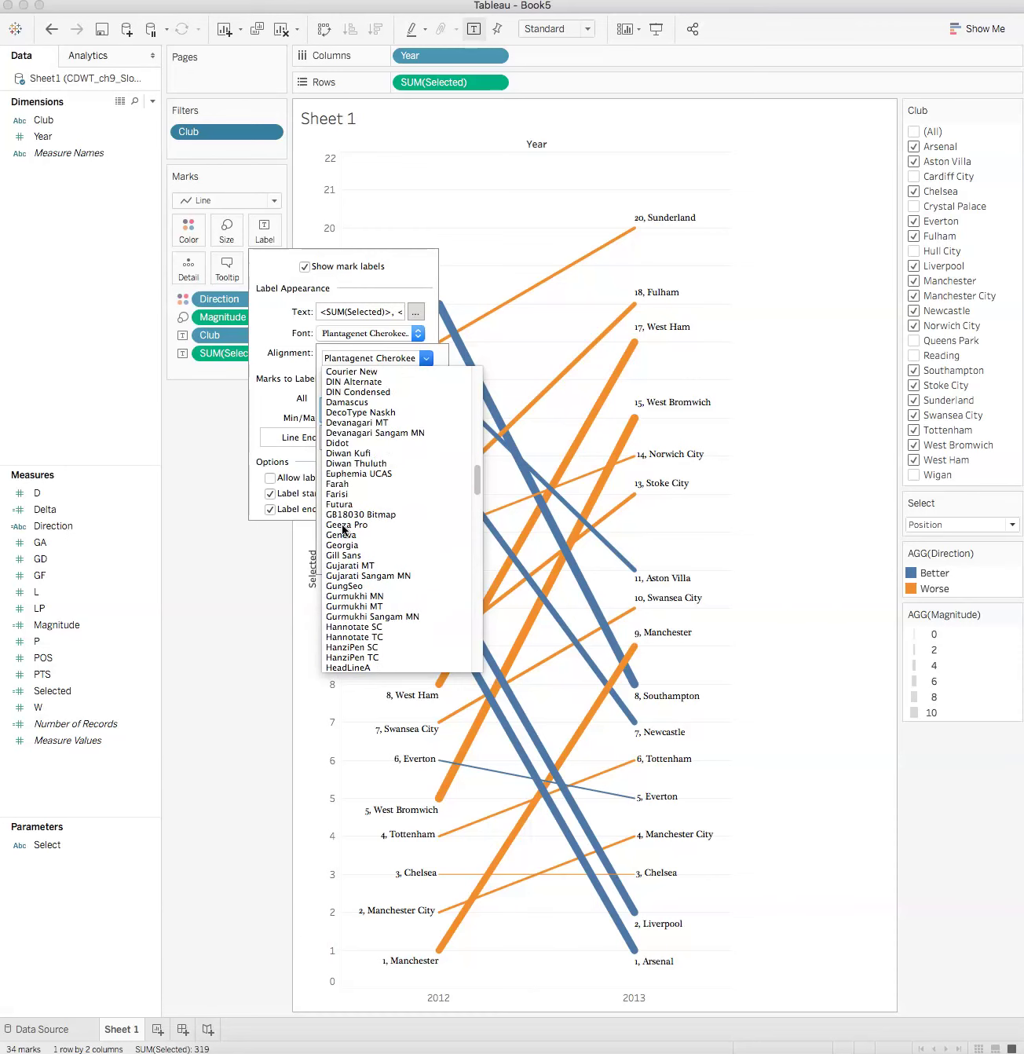
pyautogui.click(363, 556)
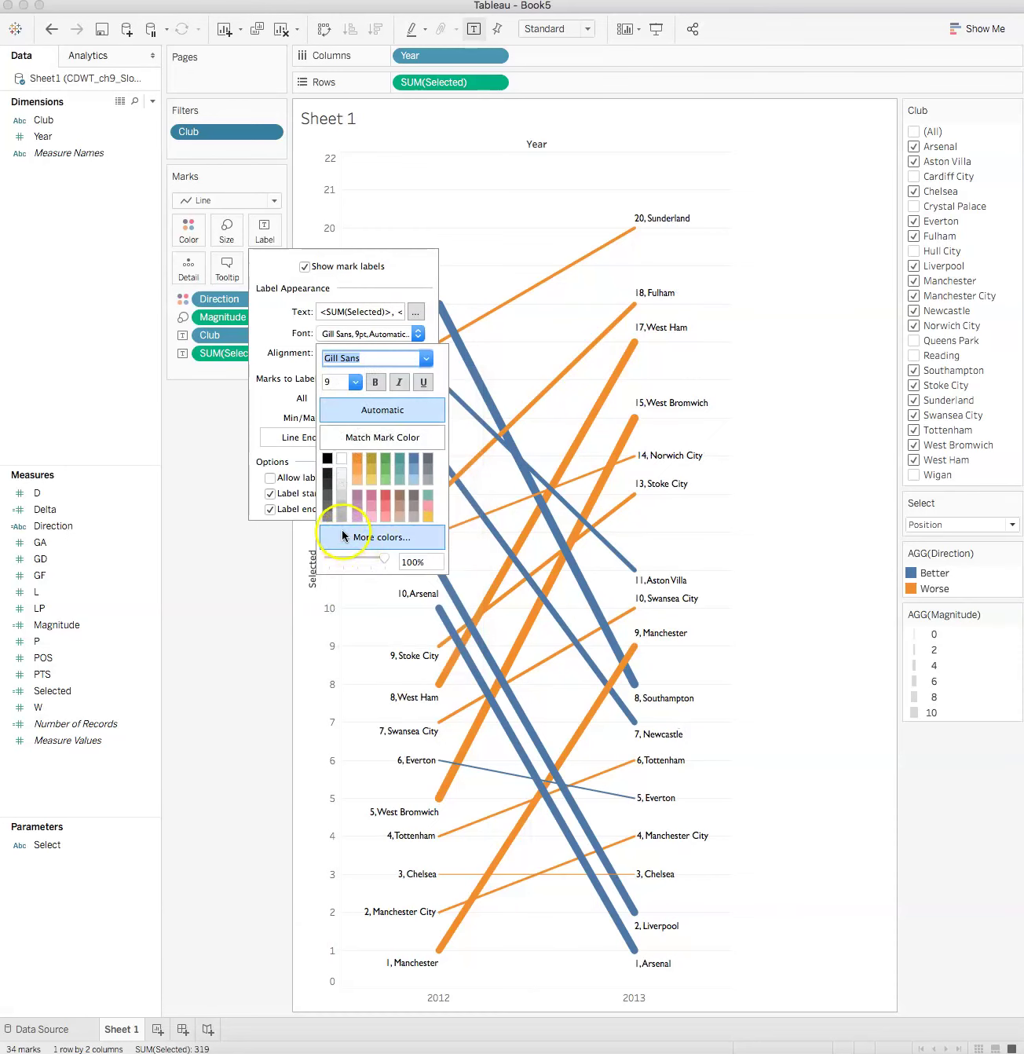
pyautogui.click(374, 382)
pyautogui.click(200, 694)
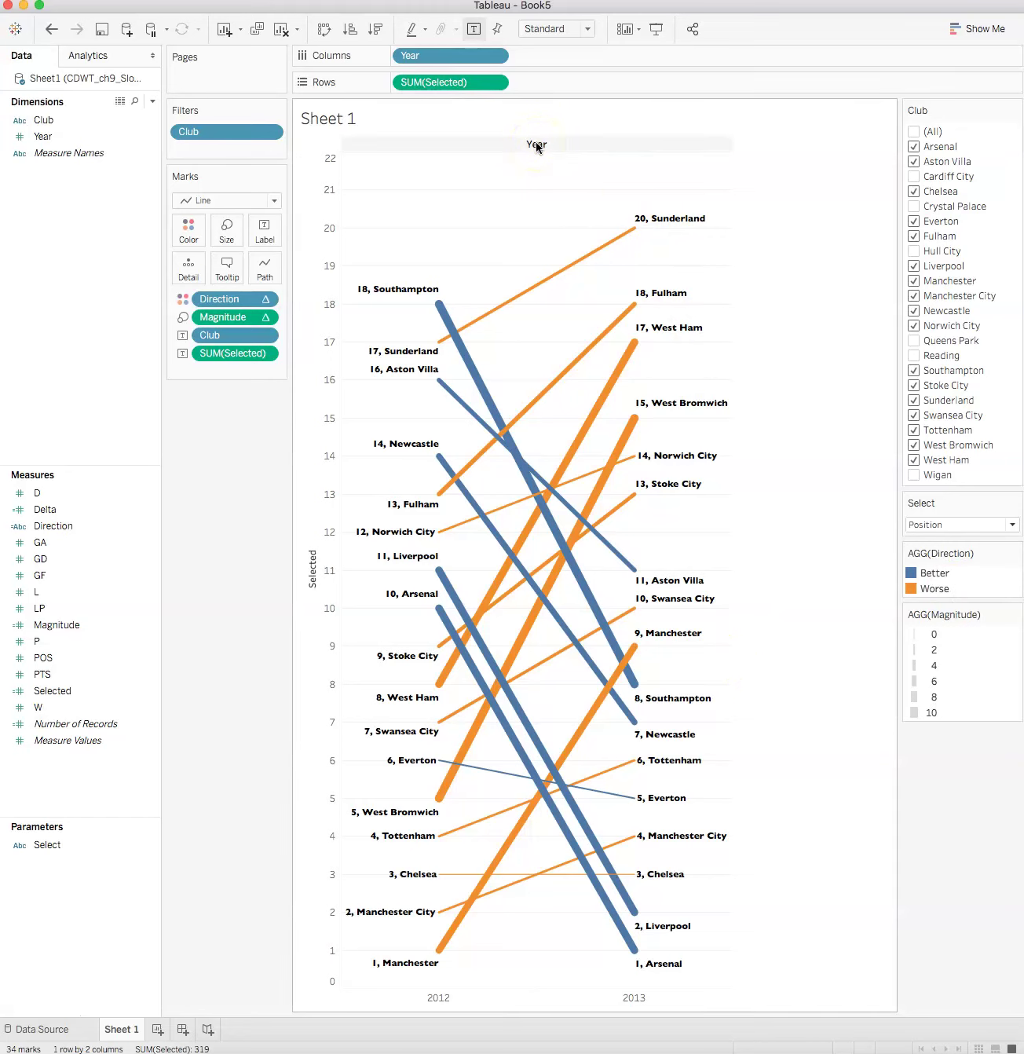
# Add a dashboard and rename it 'League Tables: comparing 2012 2013 starts to 2013/2014 starts'
pyautogui.click(185, 1029)
pyautogui.click(185, 1028)
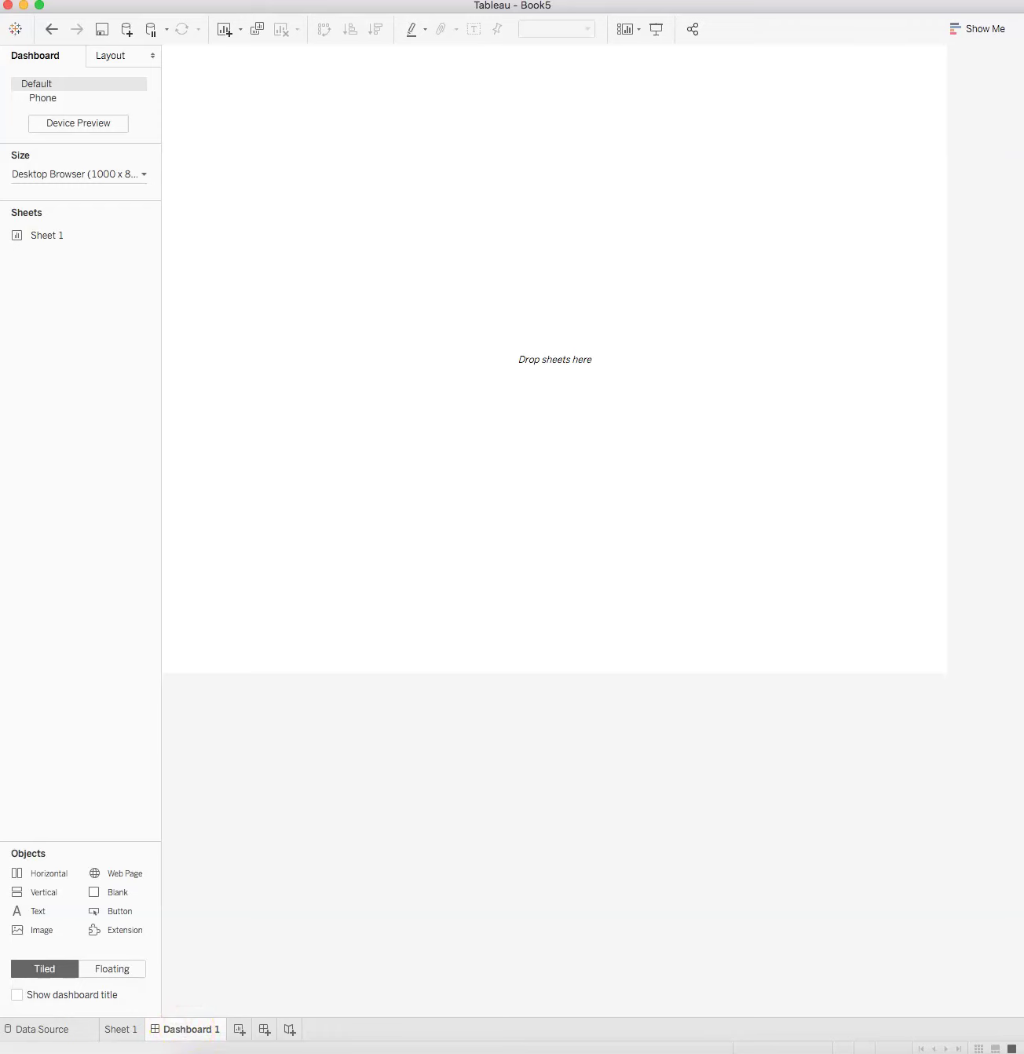
pyautogui.doubleClick(171, 1030)
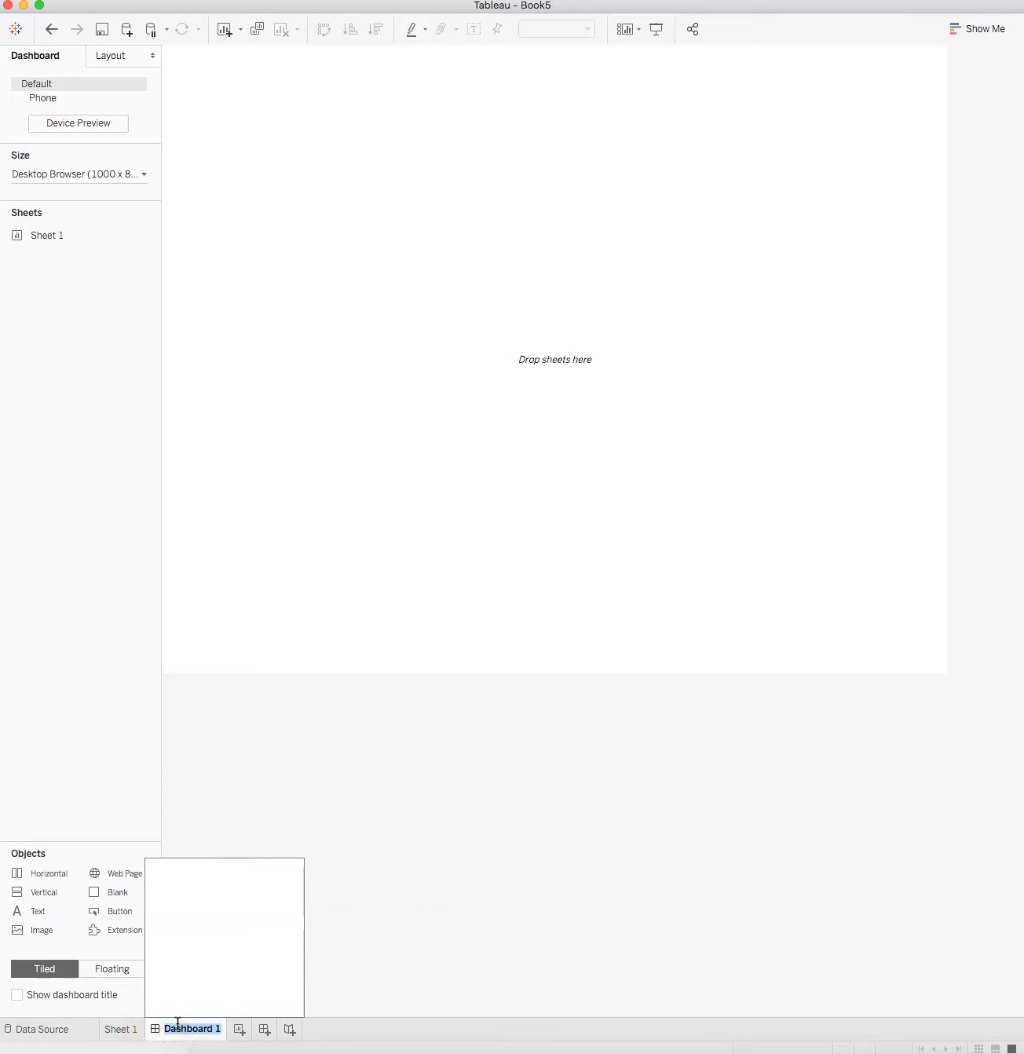
pyautogui.write('L')
pyautogui.write('eague Tables')
pyautogui.write(': compa')
pyautogui.write('ring 2')
pyautogui.write('012 ')
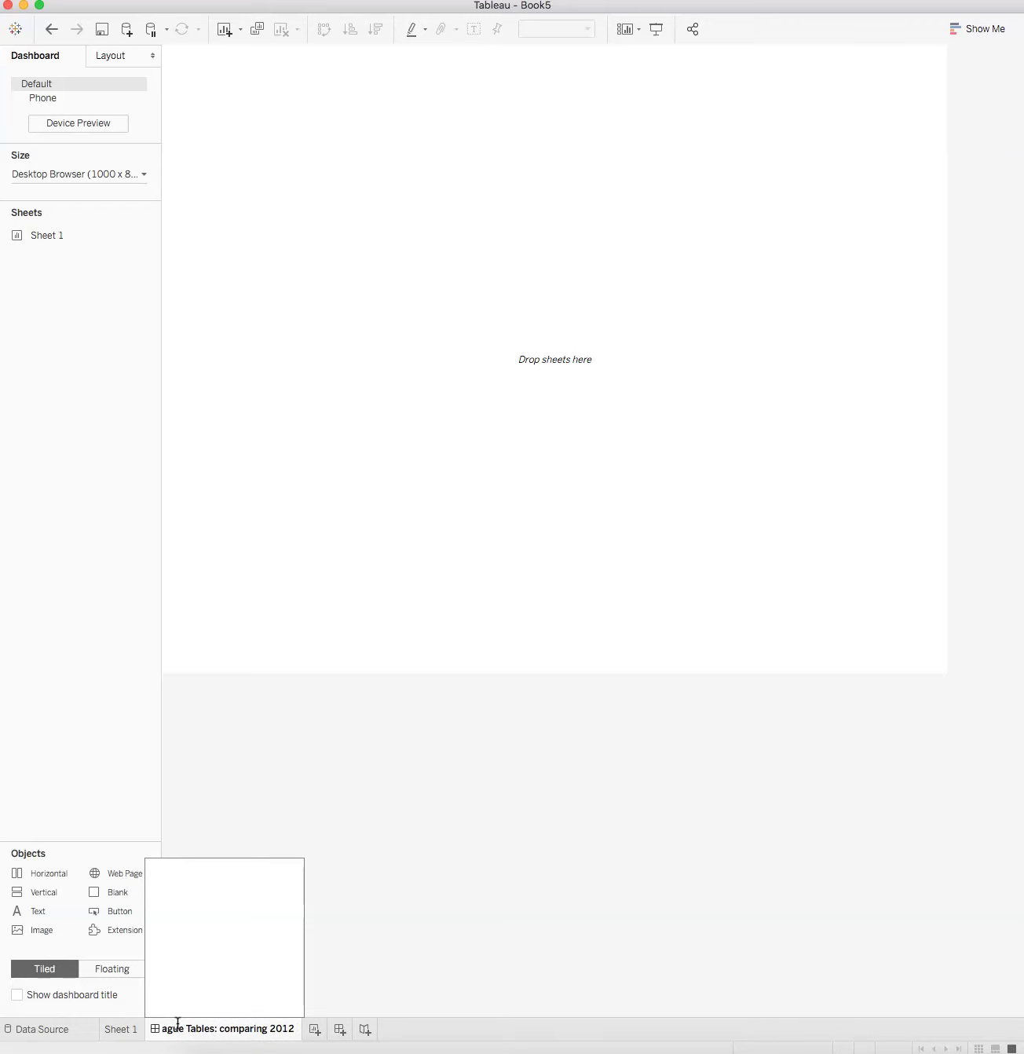
pyautogui.write('2013 starts to 2013/2014')
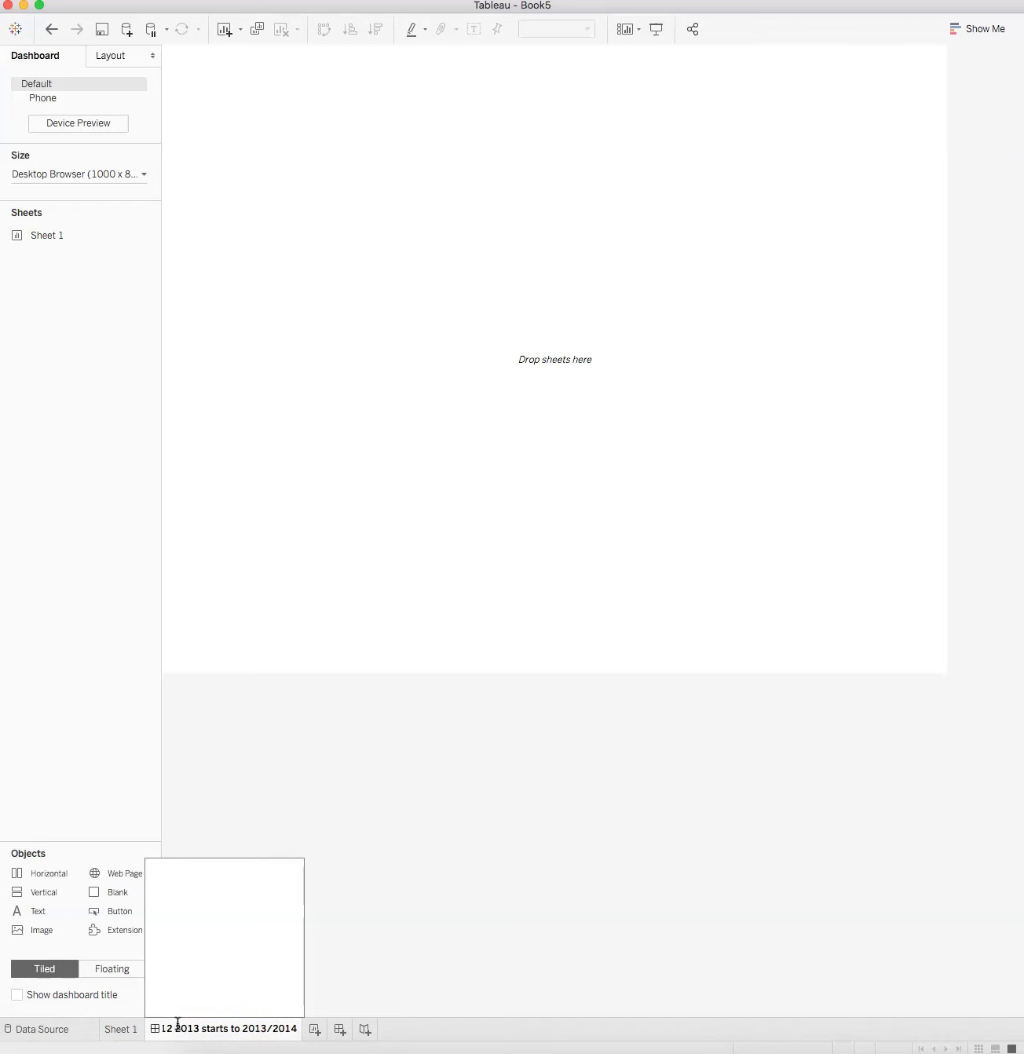
pyautogui.write(' starts')
pyautogui.press('Return')
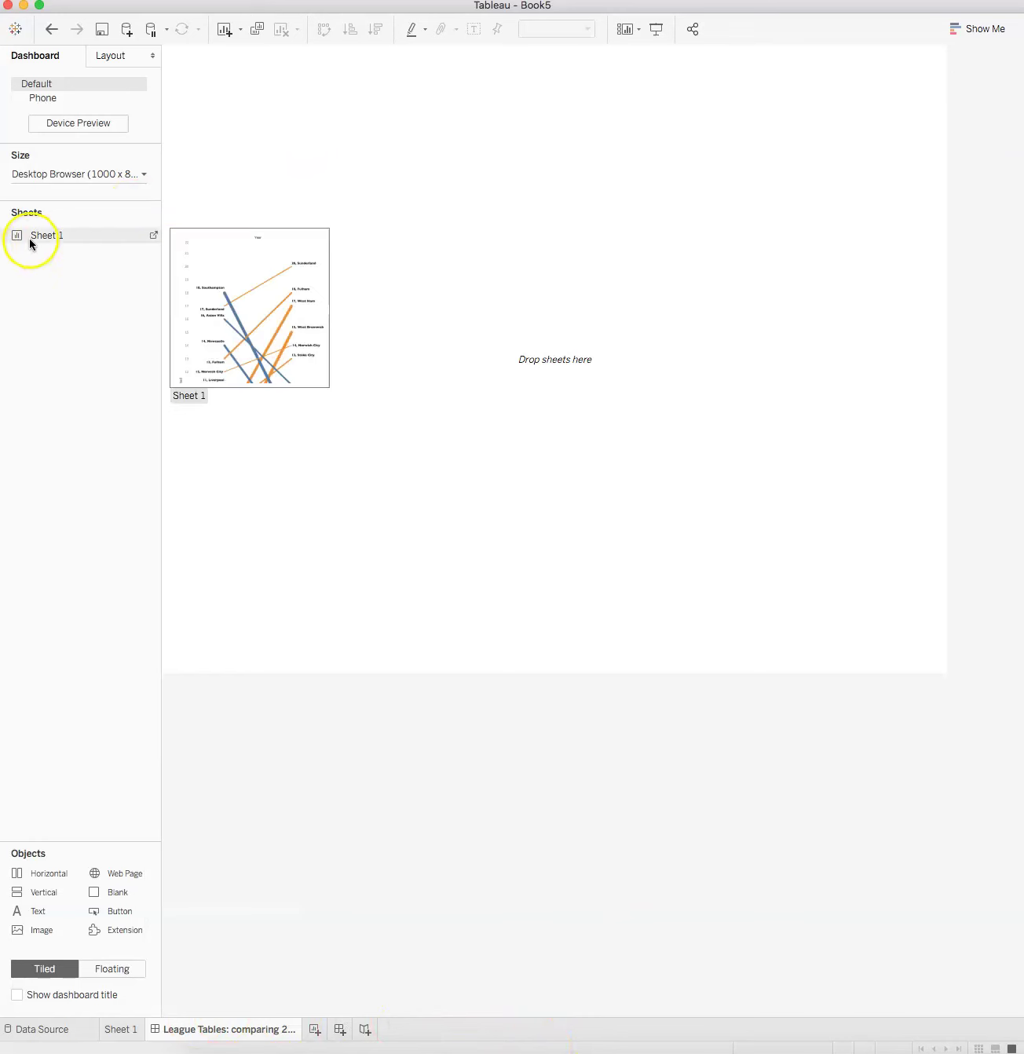
# Place Sheet 1's slope chart on the dashboard and copy the dashboard's name
pyautogui.moveTo(51, 233); pyautogui.dragTo(330, 202)
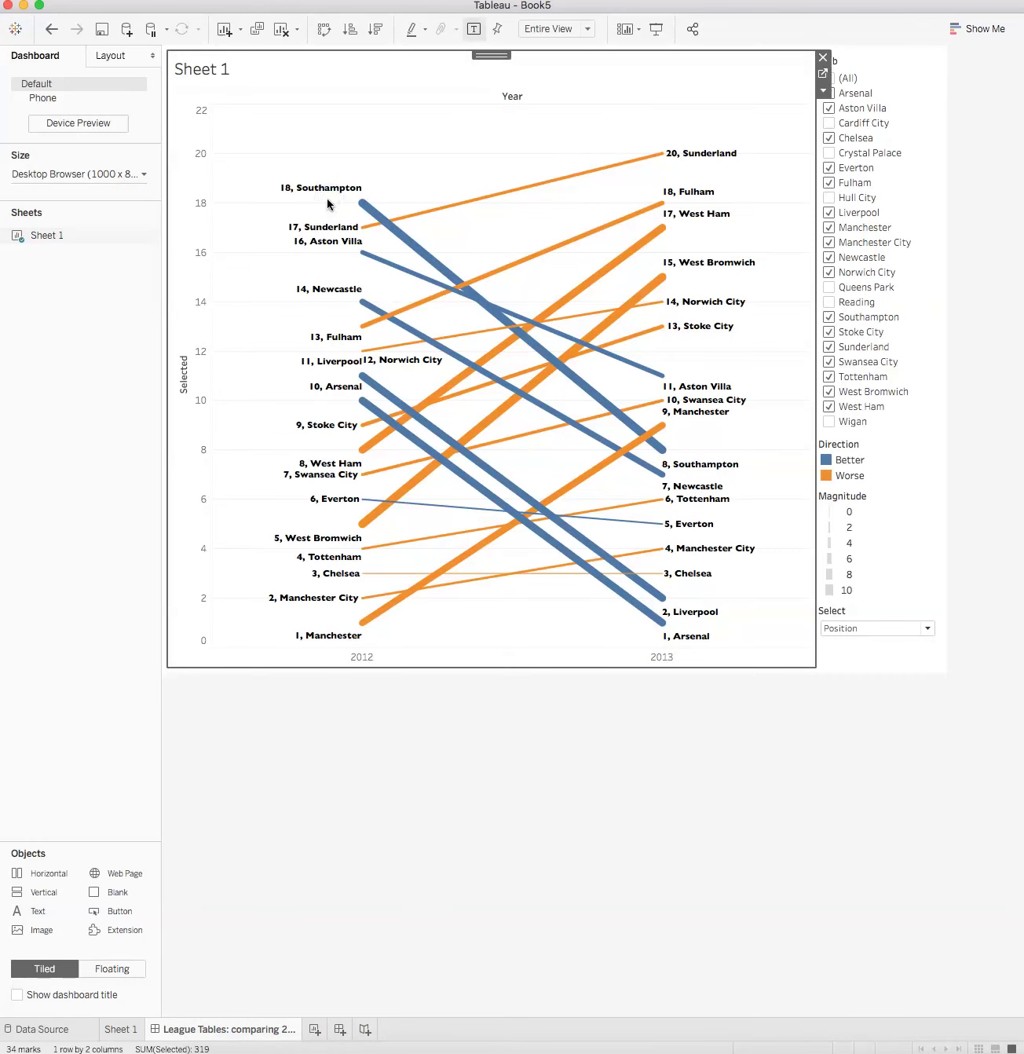
pyautogui.doubleClick(189, 1033)
pyautogui.rightClick(189, 1032)
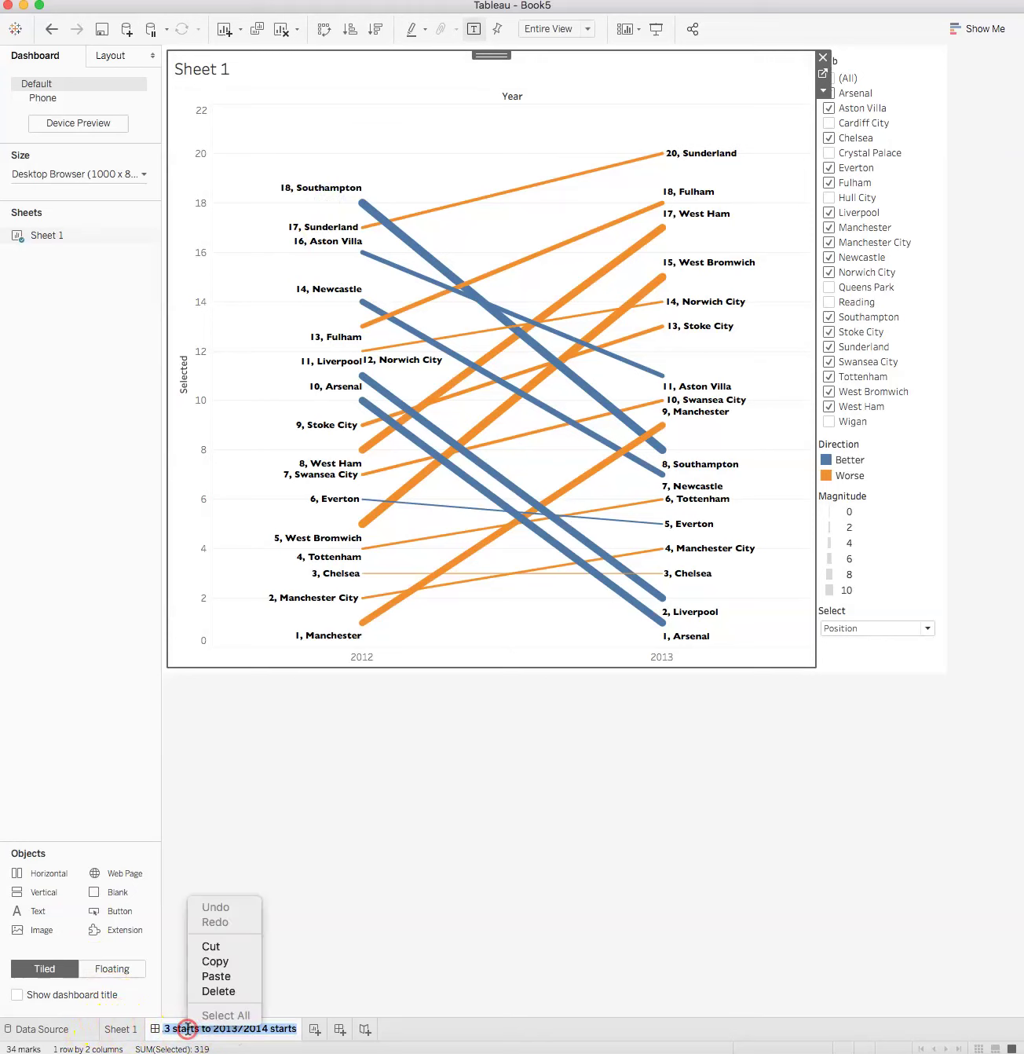
pyautogui.click(213, 960)
pyautogui.click(117, 1032)
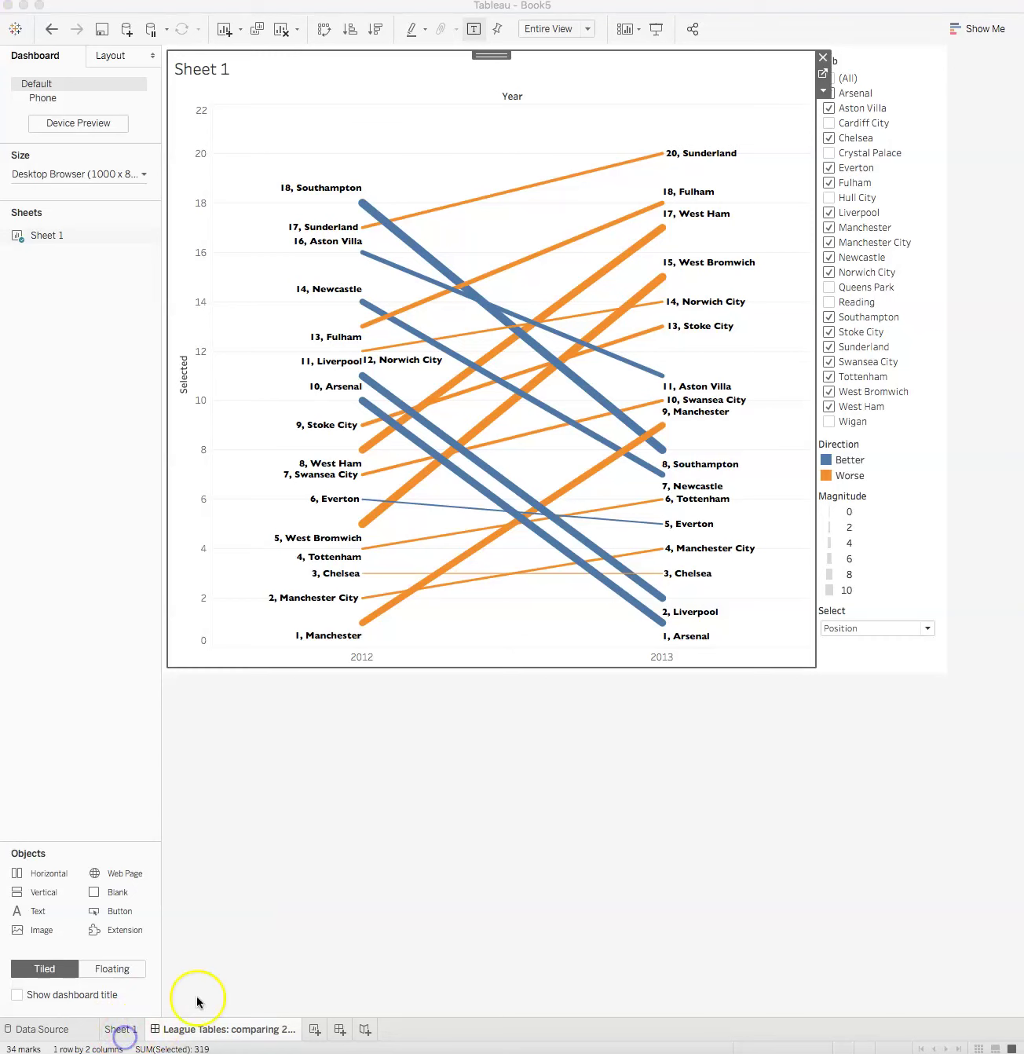
pyautogui.click(273, 946)
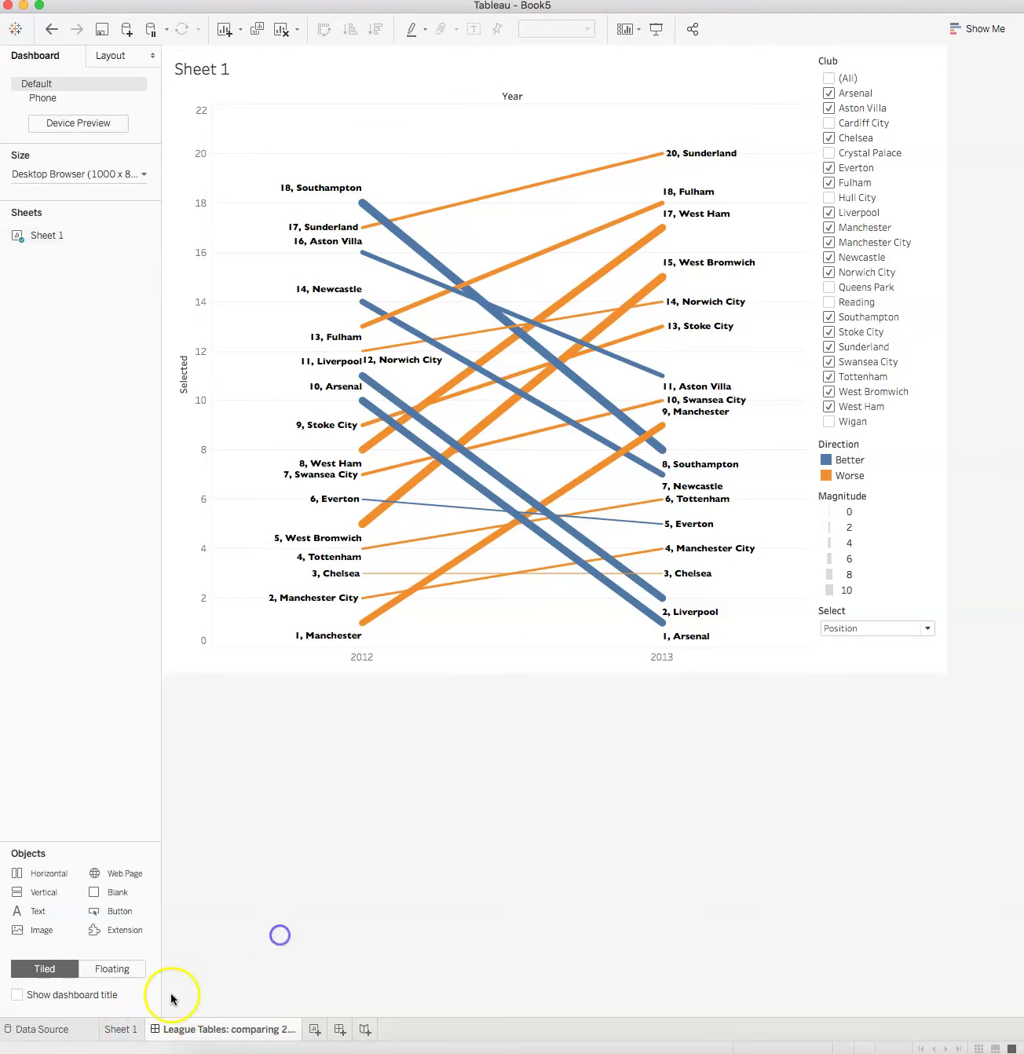
pyautogui.click(468, 8)
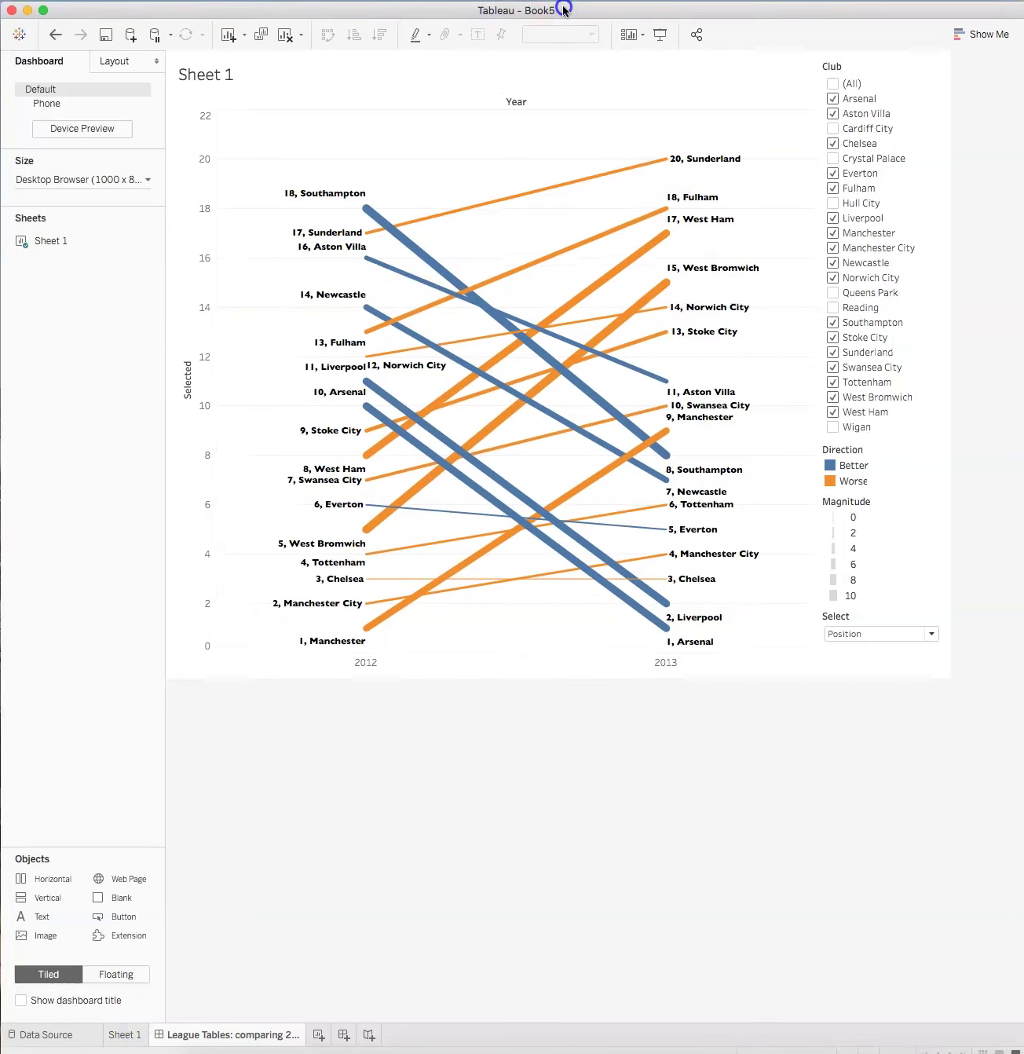
# Rename Sheet 1 to 'League Tables: comparing 2012 2013 starts to 2013/2014 start', clearing the duplicate-name warnings
pyautogui.moveTo(595, 10); pyautogui.dragTo(729, 21)
pyautogui.click(259, 1041)
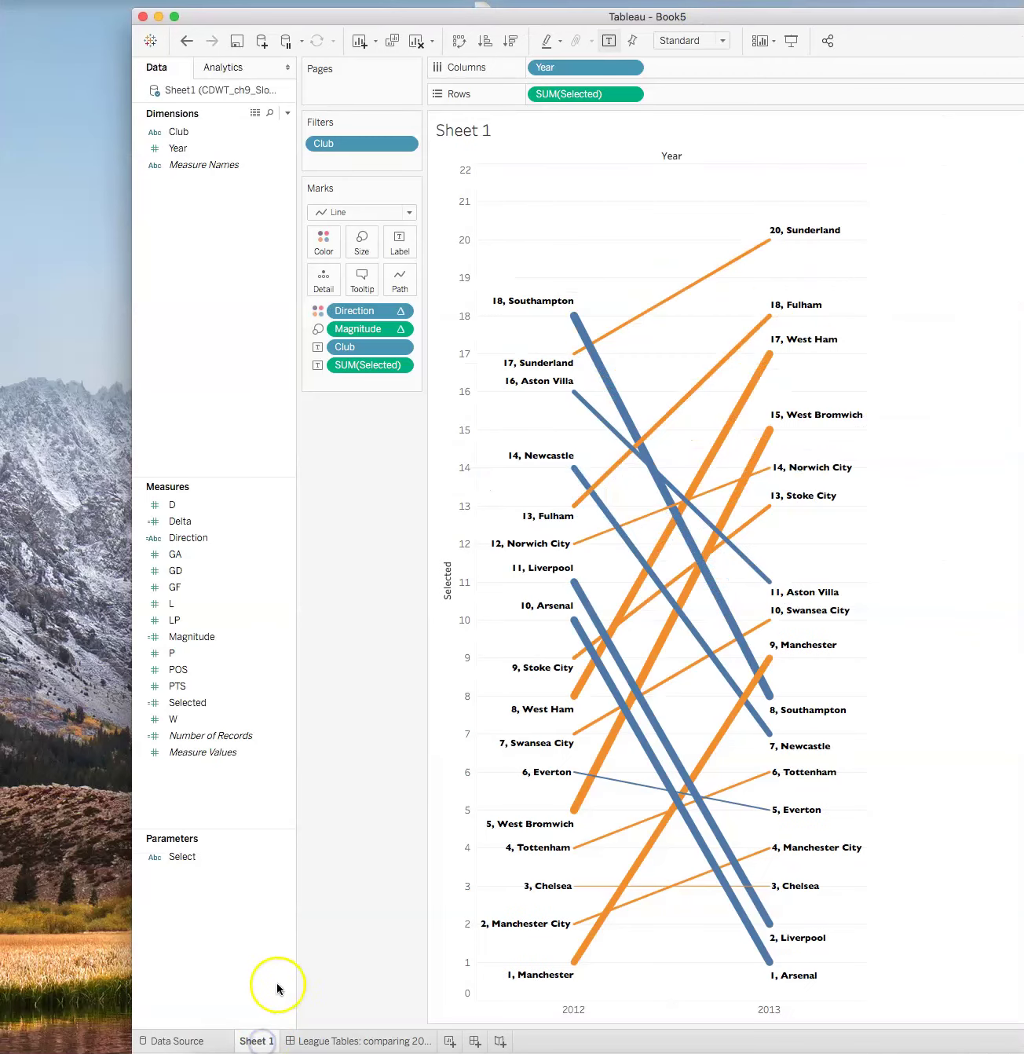
pyautogui.hotkey('ctrl', 'v')
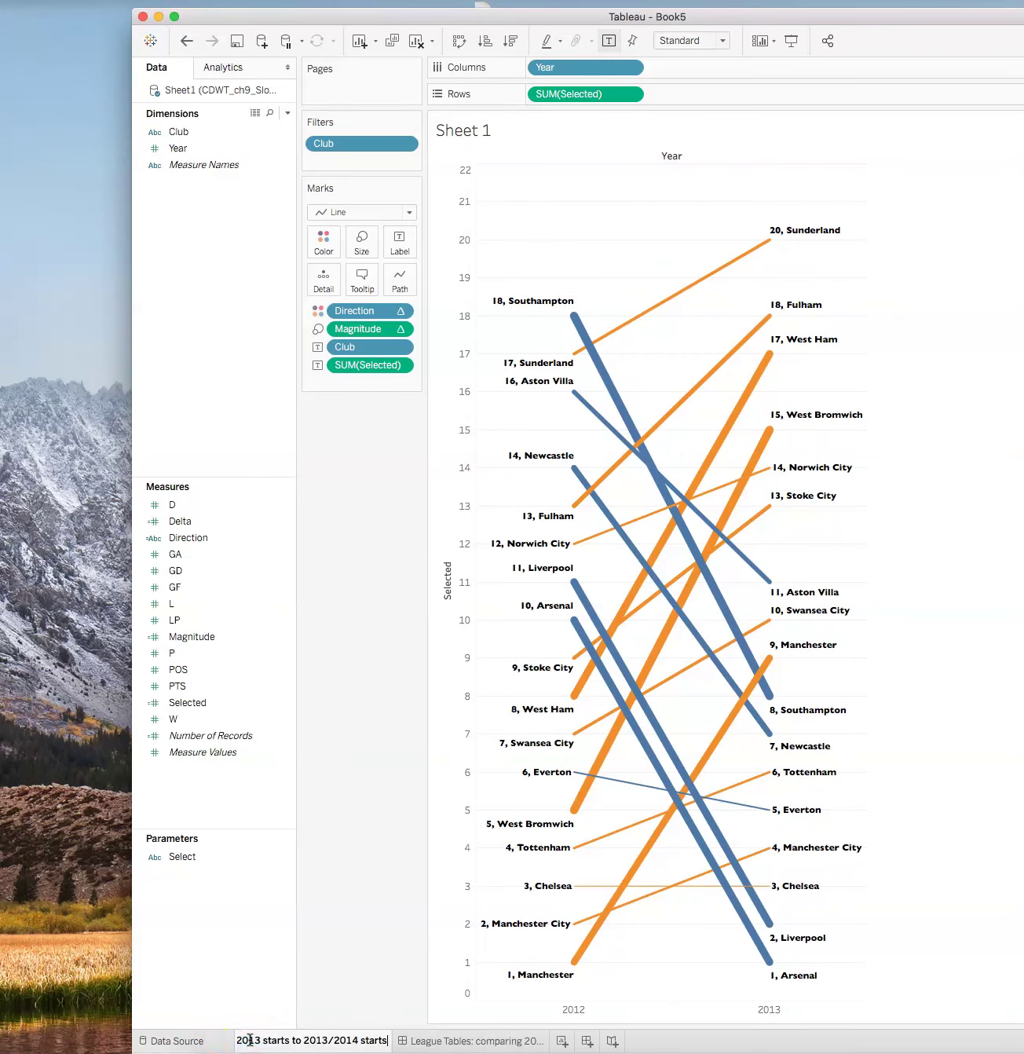
pyautogui.click(374, 974)
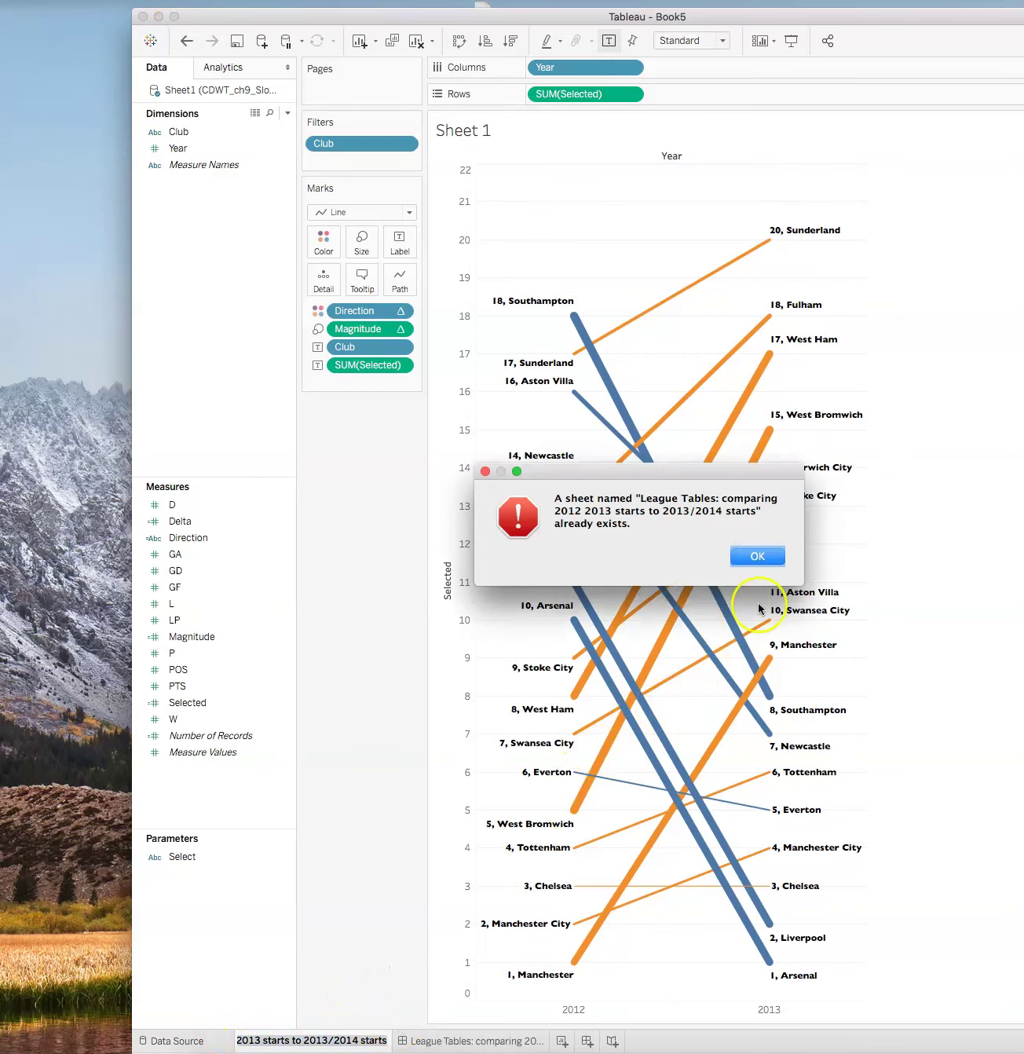
pyautogui.click(750, 556)
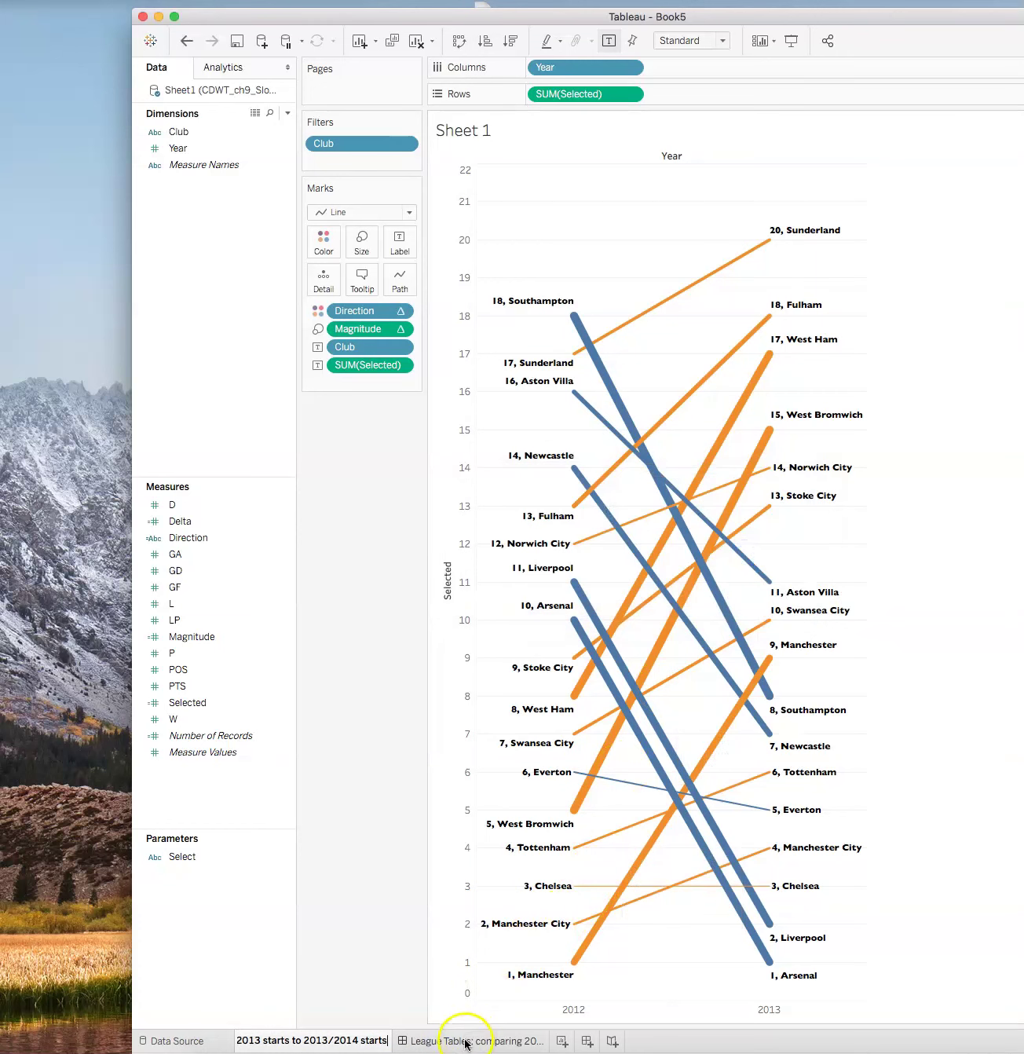
pyautogui.click(465, 1045)
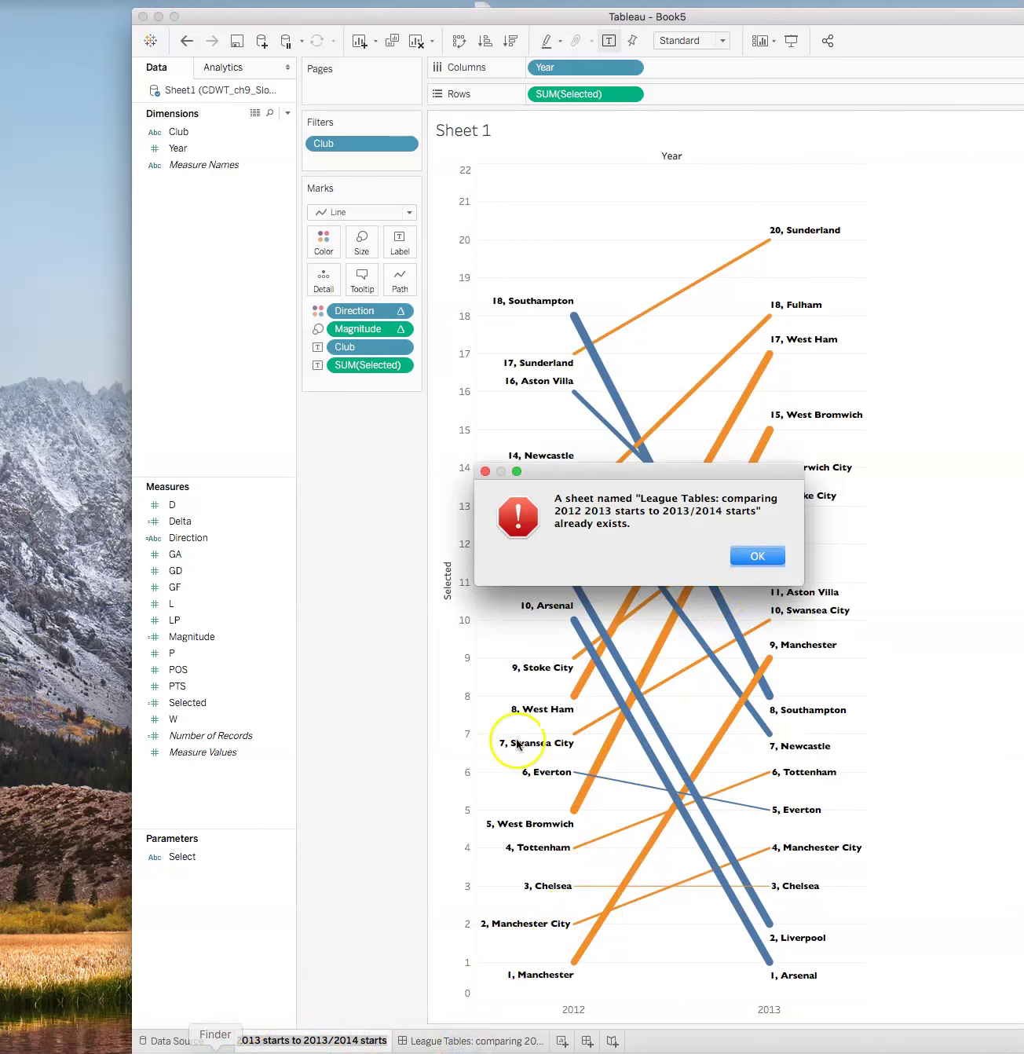
pyautogui.click(773, 553)
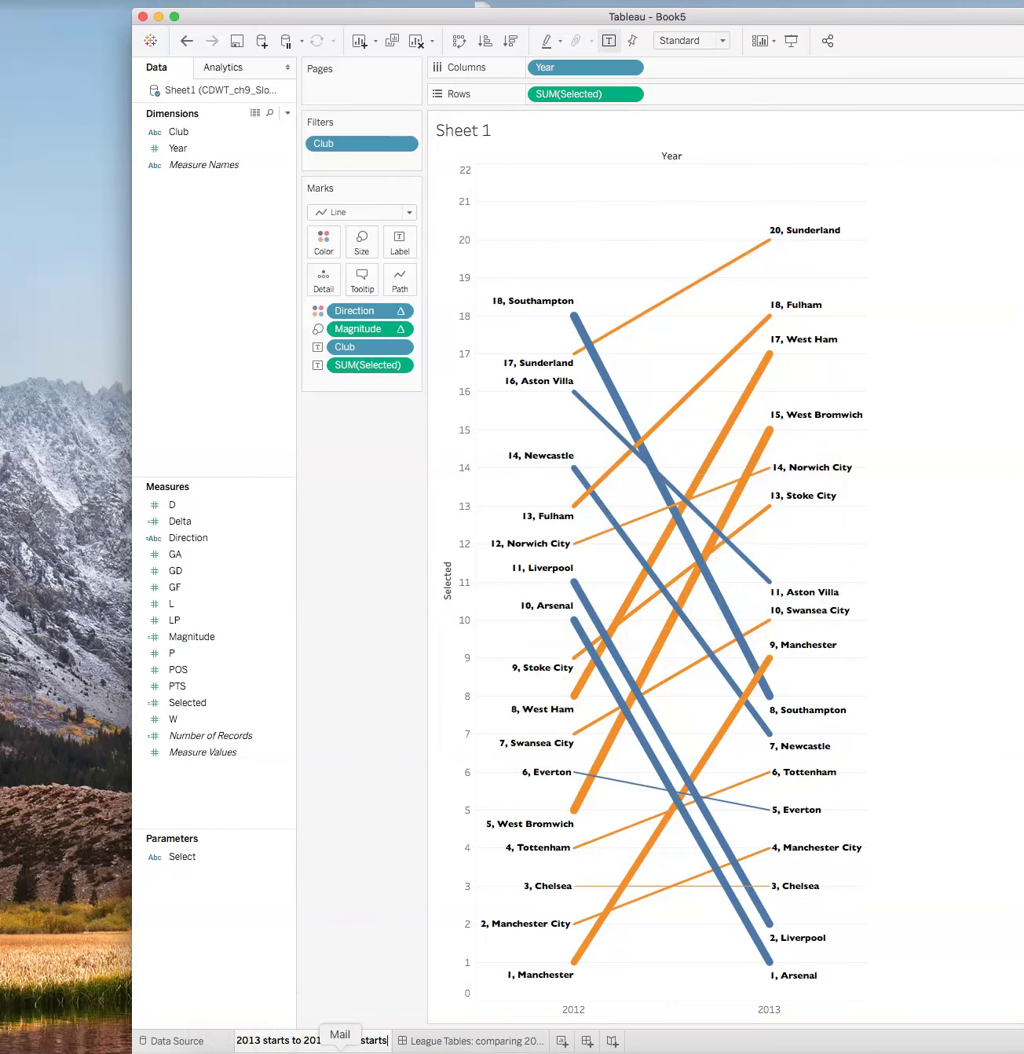
pyautogui.click(350, 1043)
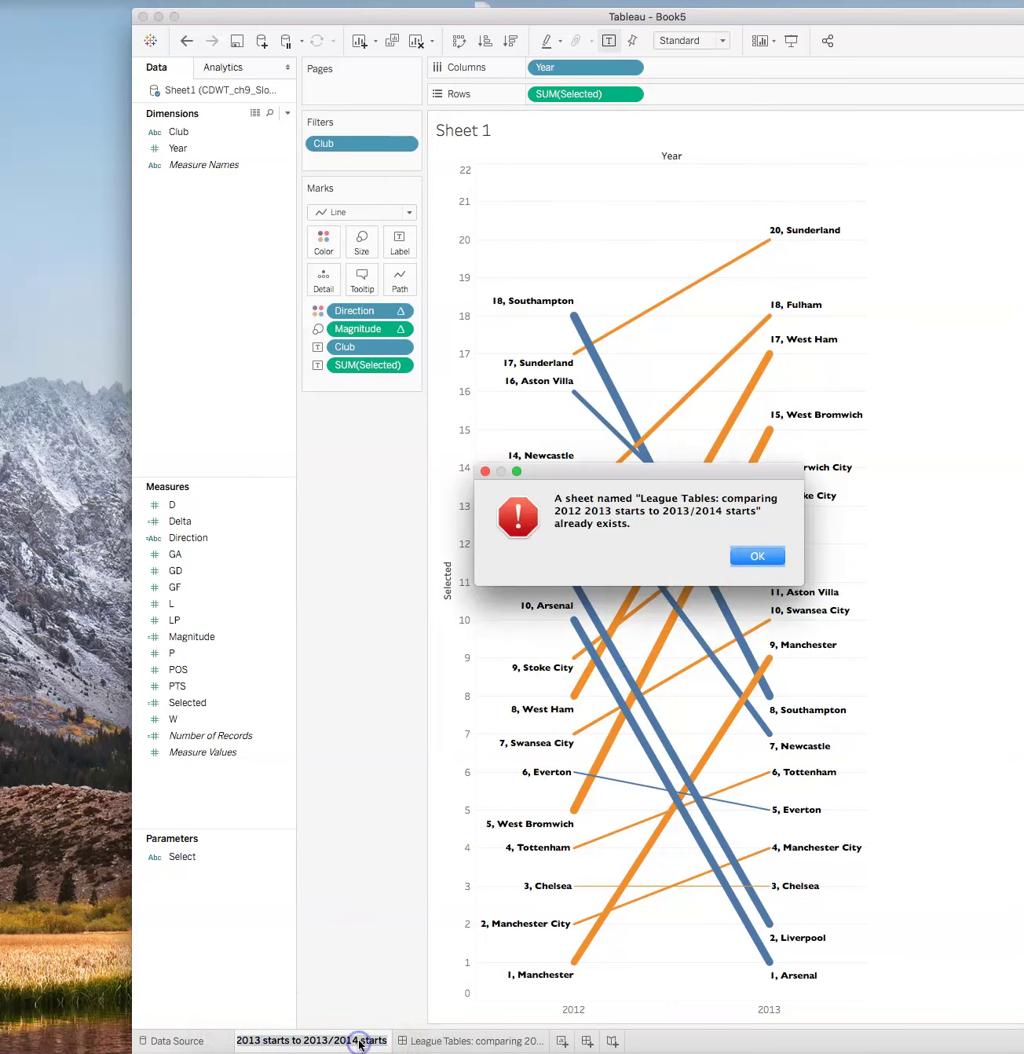
pyautogui.press('Return')
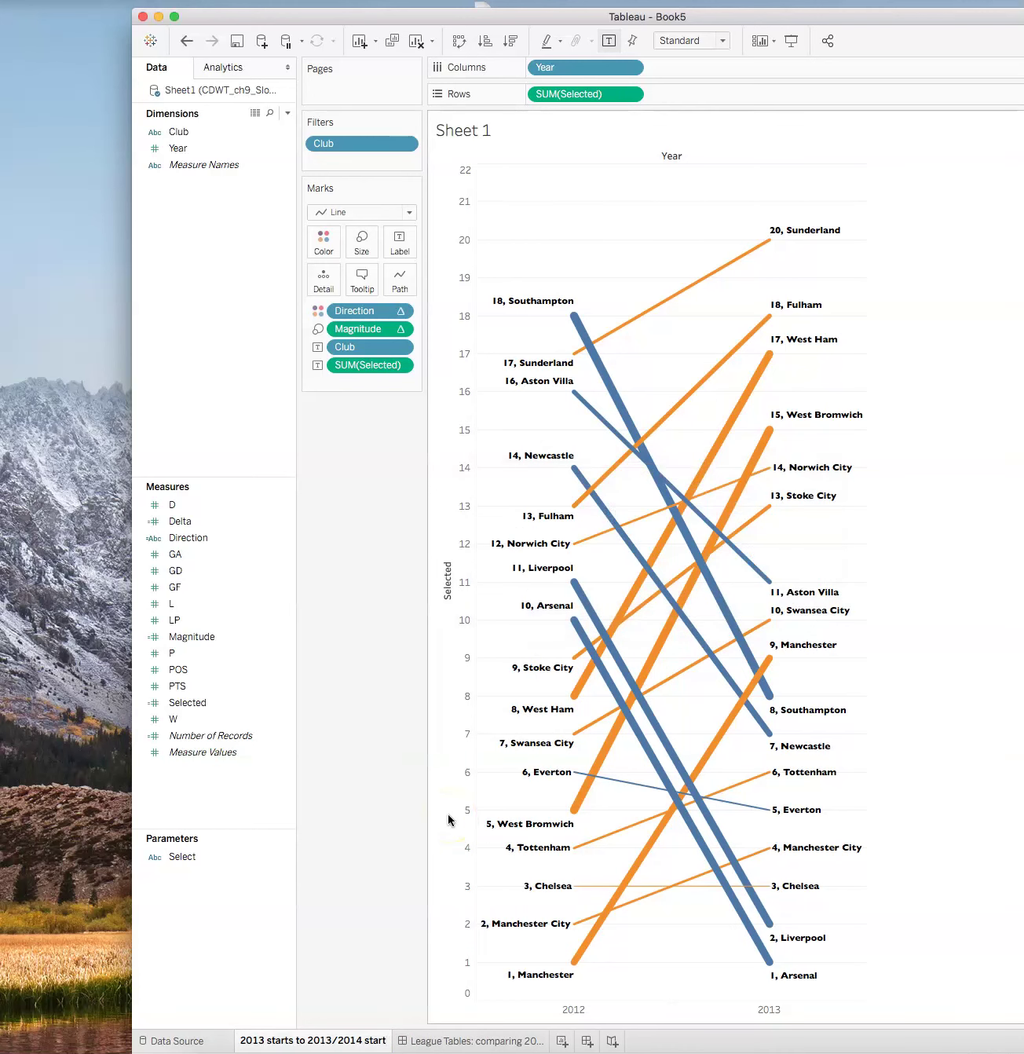
pyautogui.press('Return')
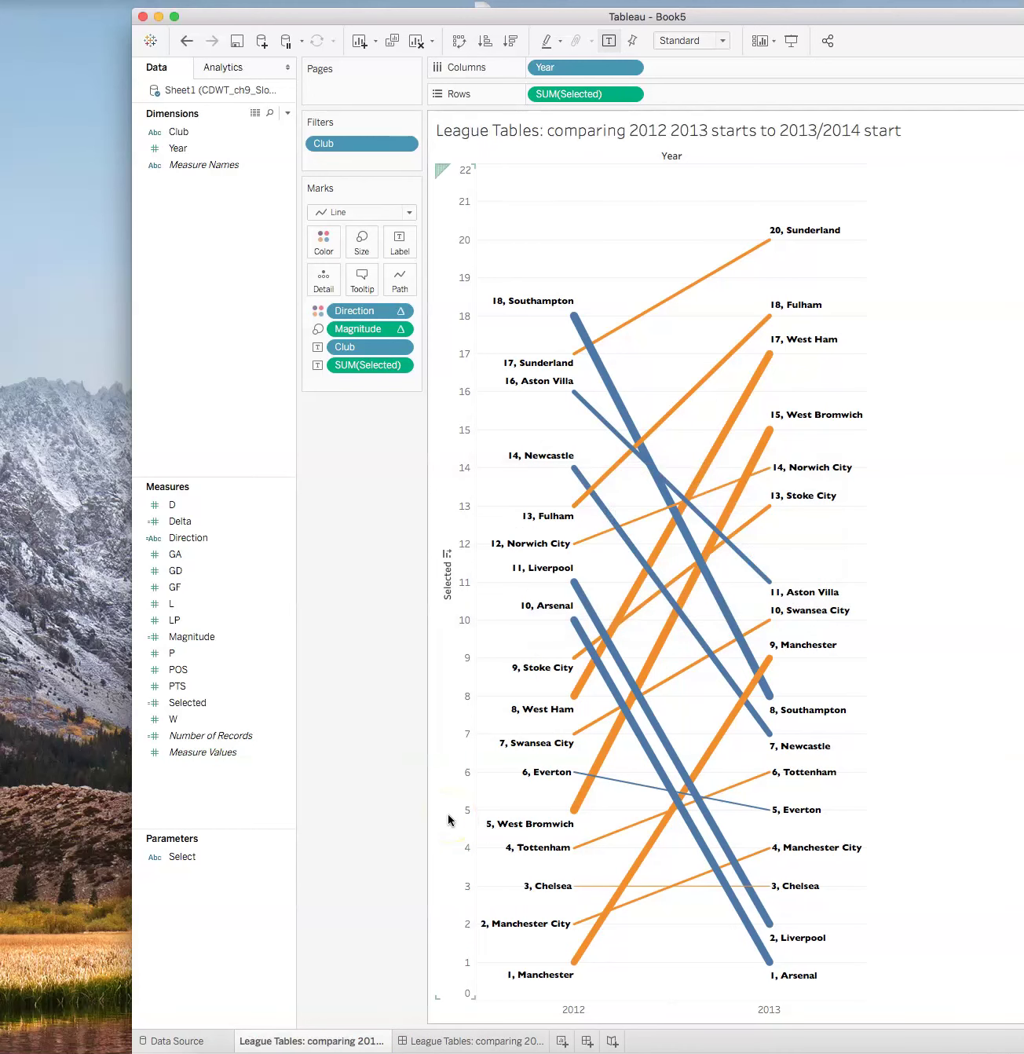
# Put the dashboard tab into rename mode and start trimming the end of its name
pyautogui.doubleClick(486, 1042)
pyautogui.press('Right')
pyautogui.press('BackSpace')
pyautogui.press('BackSpace')
pyautogui.press('BackSpace')
pyautogui.press('BackSpace')
pyautogui.press('BackSpace')
pyautogui.press('BackSpace')
pyautogui.press('BackSpace')
pyautogui.press('BackSpace')
pyautogui.press('BackSpace')
pyautogui.press('BackSpace')
pyautogui.press('BackSpace')
pyautogui.press('BackSpace')
pyautogui.press('BackSpace')
pyautogui.press('BackSpace')
pyautogui.press('BackSpace')
pyautogui.press('BackSpace')
pyautogui.press('BackSpace')
pyautogui.press('BackSpace')
pyautogui.press('BackSpace')
pyautogui.press('BackSpace')
pyautogui.press('BackSpace')
pyautogui.press('BackSpace')
pyautogui.press('BackSpace')
pyautogui.press('BackSpace')
pyautogui.press('BackSpace')
pyautogui.press('BackSpace')
pyautogui.press('BackSpace')
pyautogui.press('BackSpace')
pyautogui.press('BackSpace')
pyautogui.press('BackSpace')
pyautogui.press('BackSpace')
pyautogui.press('BackSpace')
pyautogui.press('BackSpace')
pyautogui.press('BackSpace')
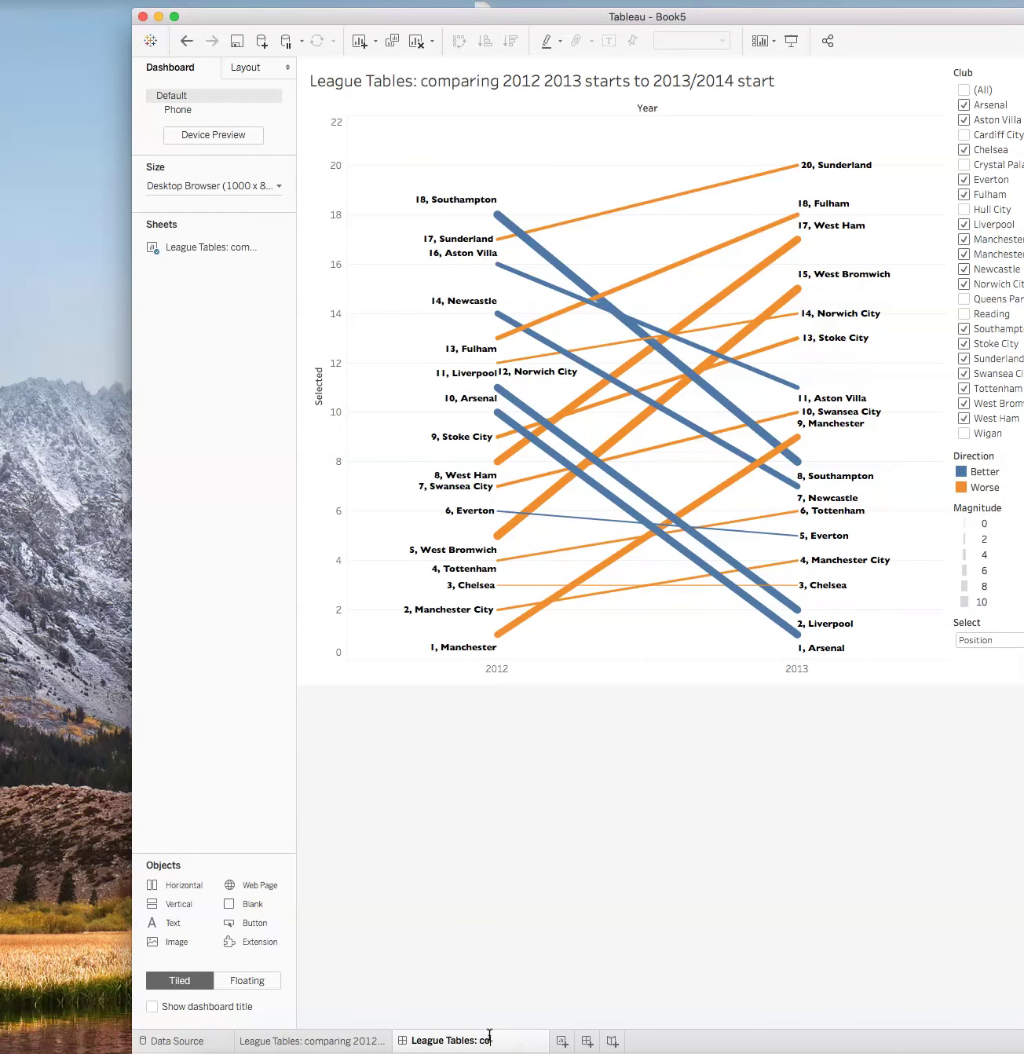
# Confirm 'League Tables' as the dashboard name, check the renamed worksheet, and return to the dashboard
pyautogui.press('Return')
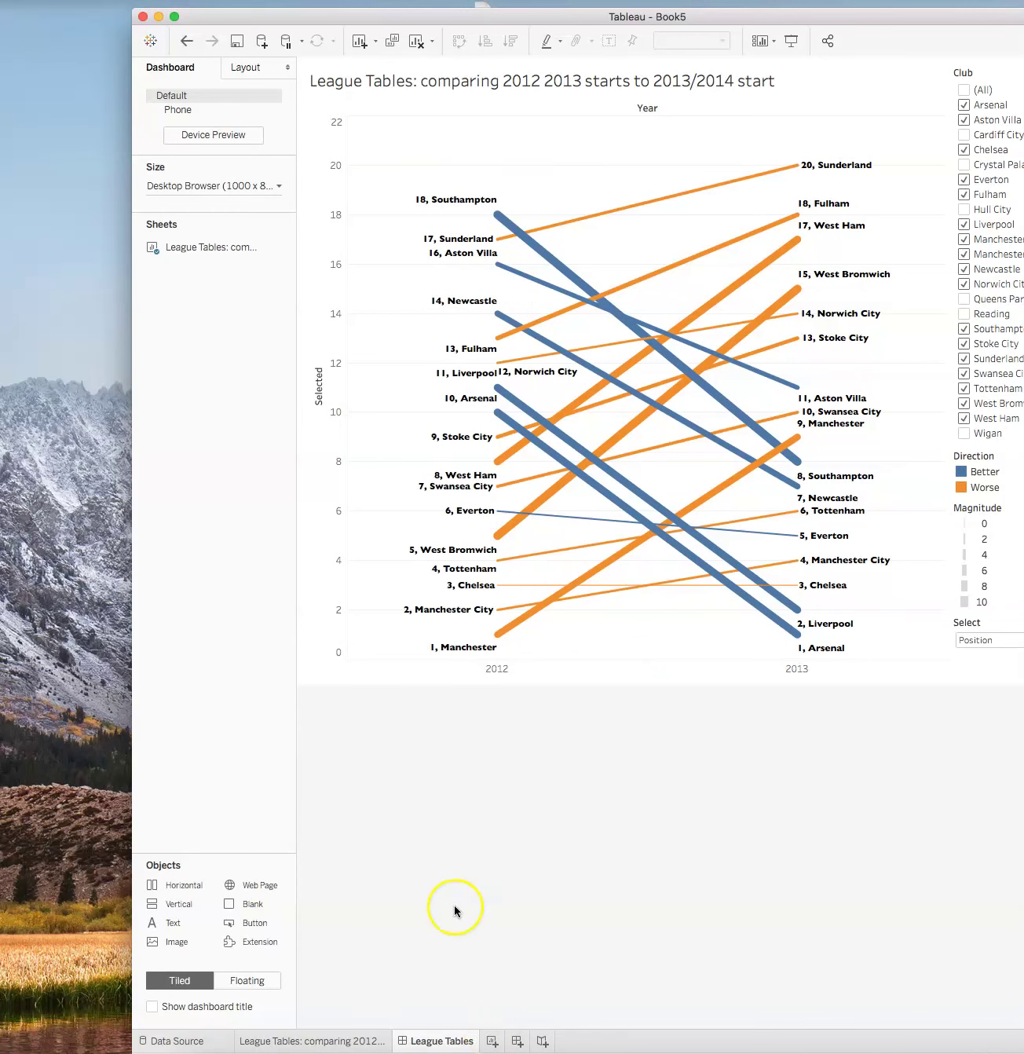
pyautogui.moveTo(811, 16); pyautogui.dragTo(681, 8)
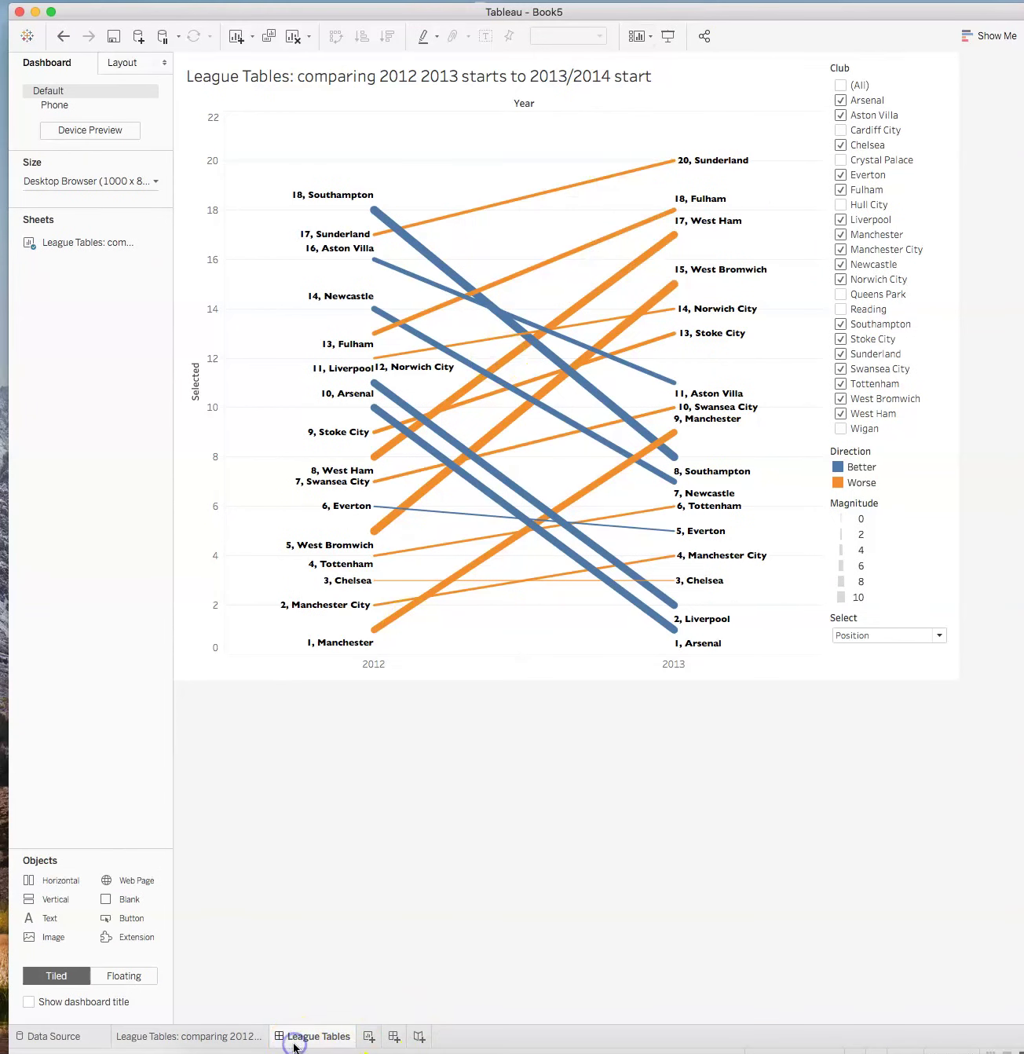
pyautogui.click(208, 1037)
pyautogui.click(280, 1036)
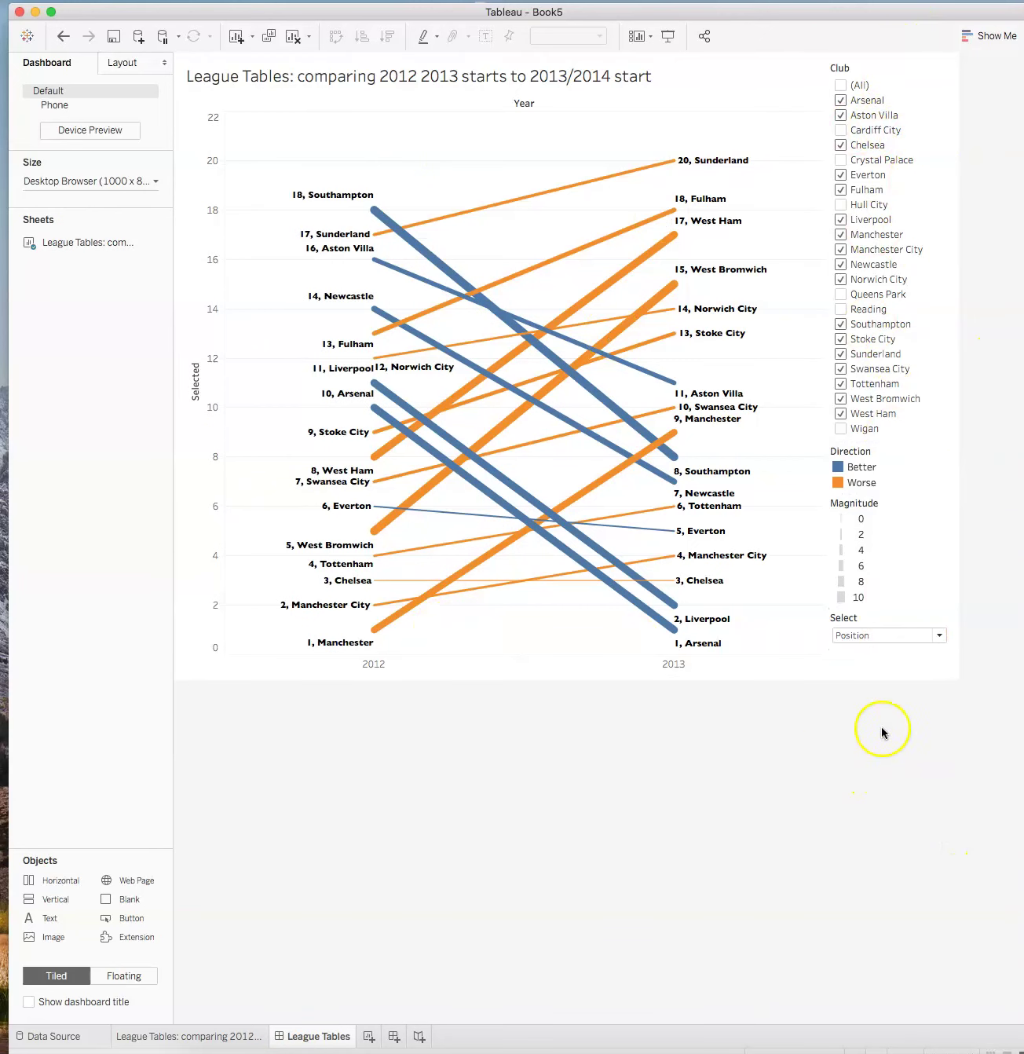
# Move the Select parameter control from the side column to the dashboard top as a thin strip
pyautogui.click(901, 620)
pyautogui.click(892, 614)
pyautogui.moveTo(889, 607); pyautogui.dragTo(617, 52)
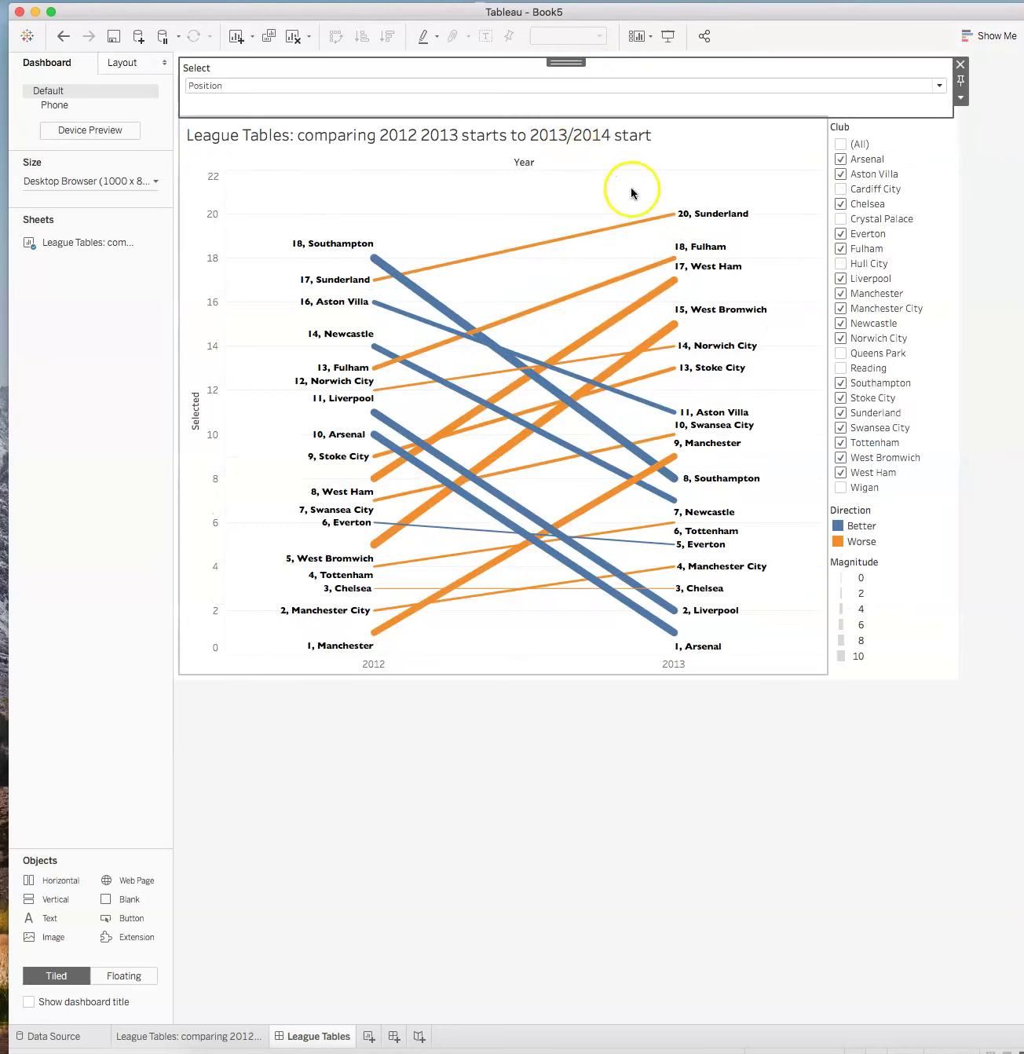
pyautogui.moveTo(565, 62); pyautogui.dragTo(569, 125)
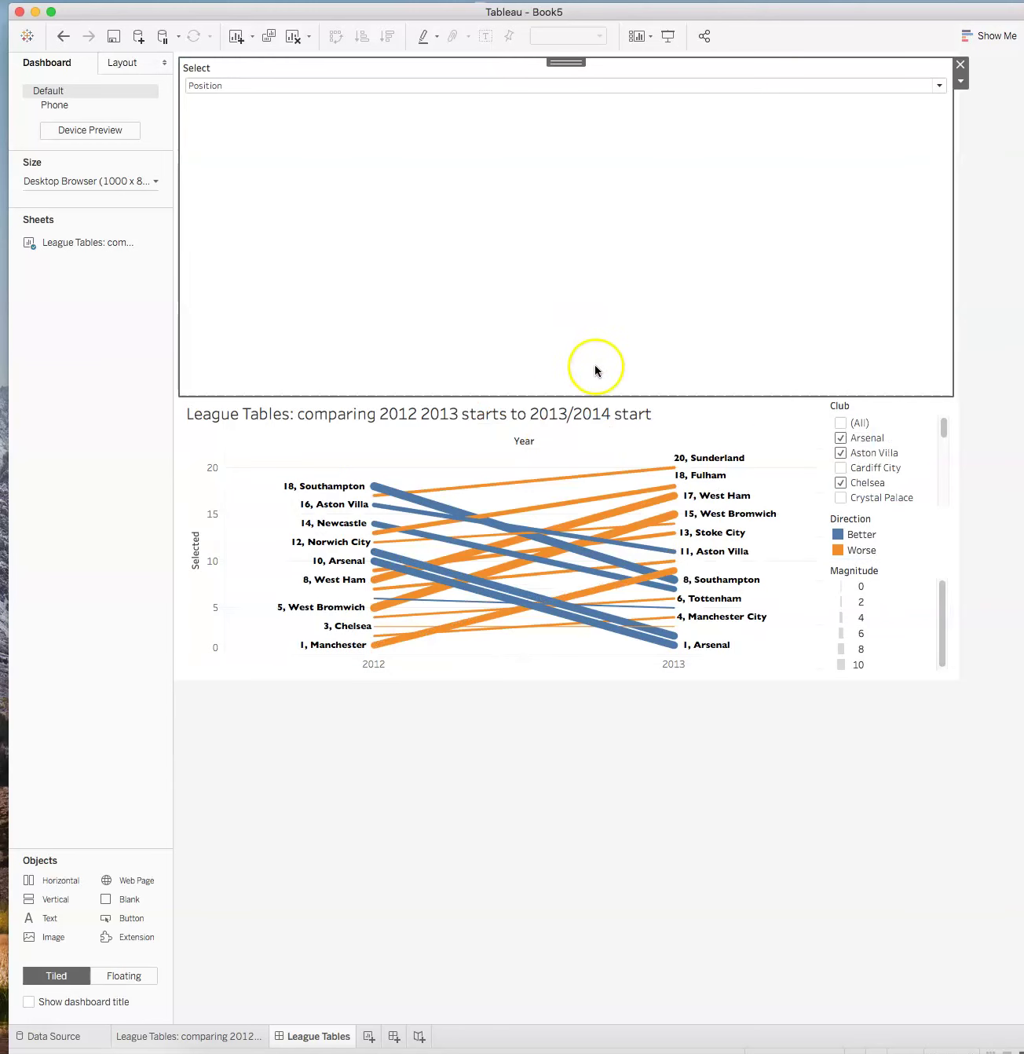
pyautogui.moveTo(593, 395); pyautogui.dragTo(630, 113)
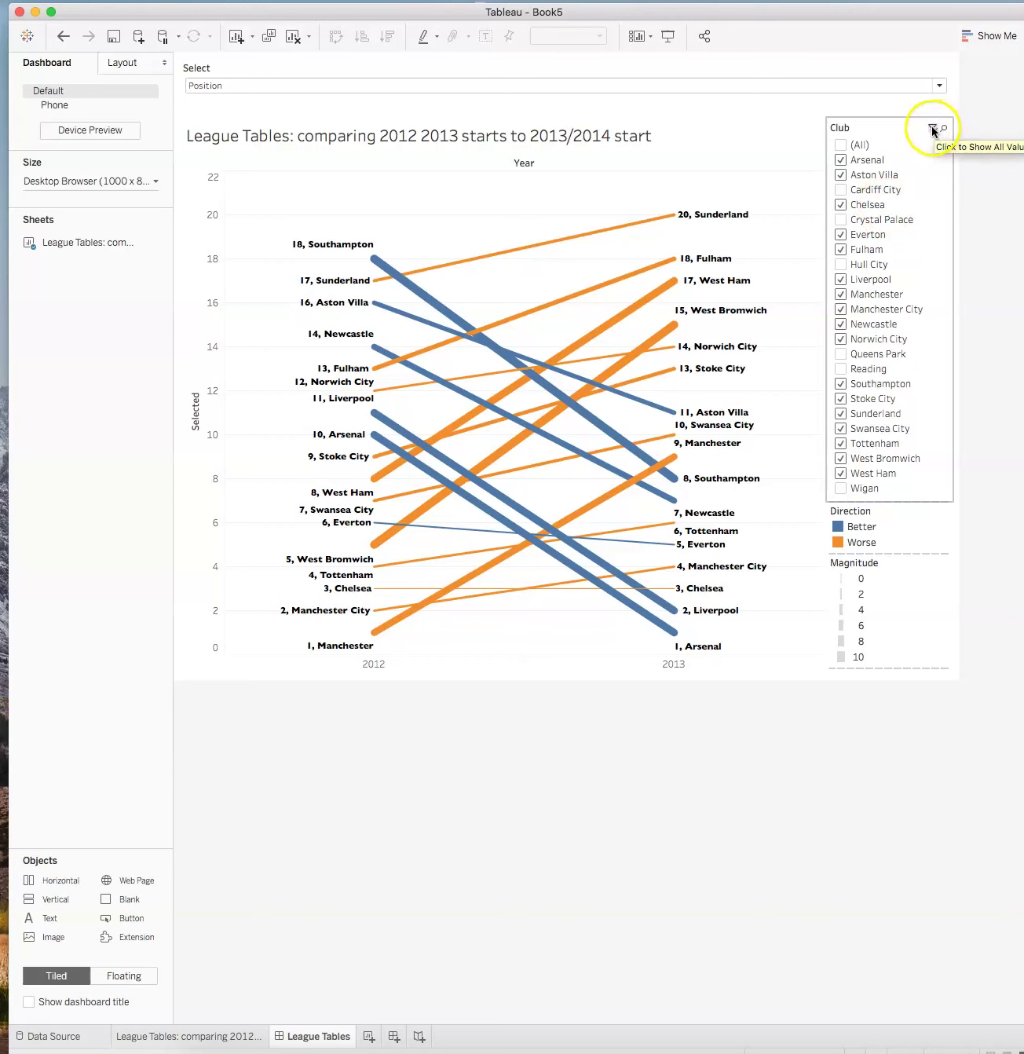
# Move the Club filter toward the top and make it a Single Value (dropdown)
pyautogui.click(932, 131)
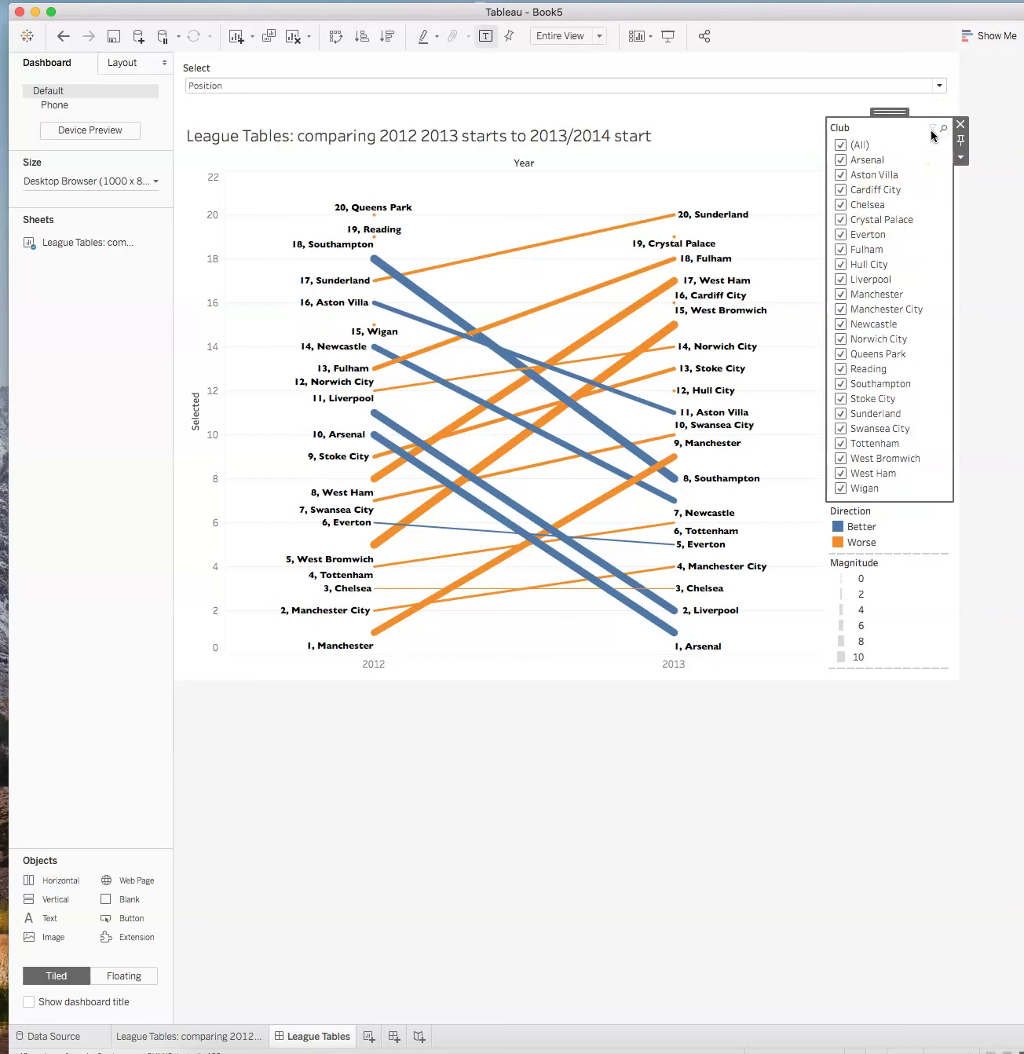
pyautogui.moveTo(906, 149); pyautogui.dragTo(571, 105)
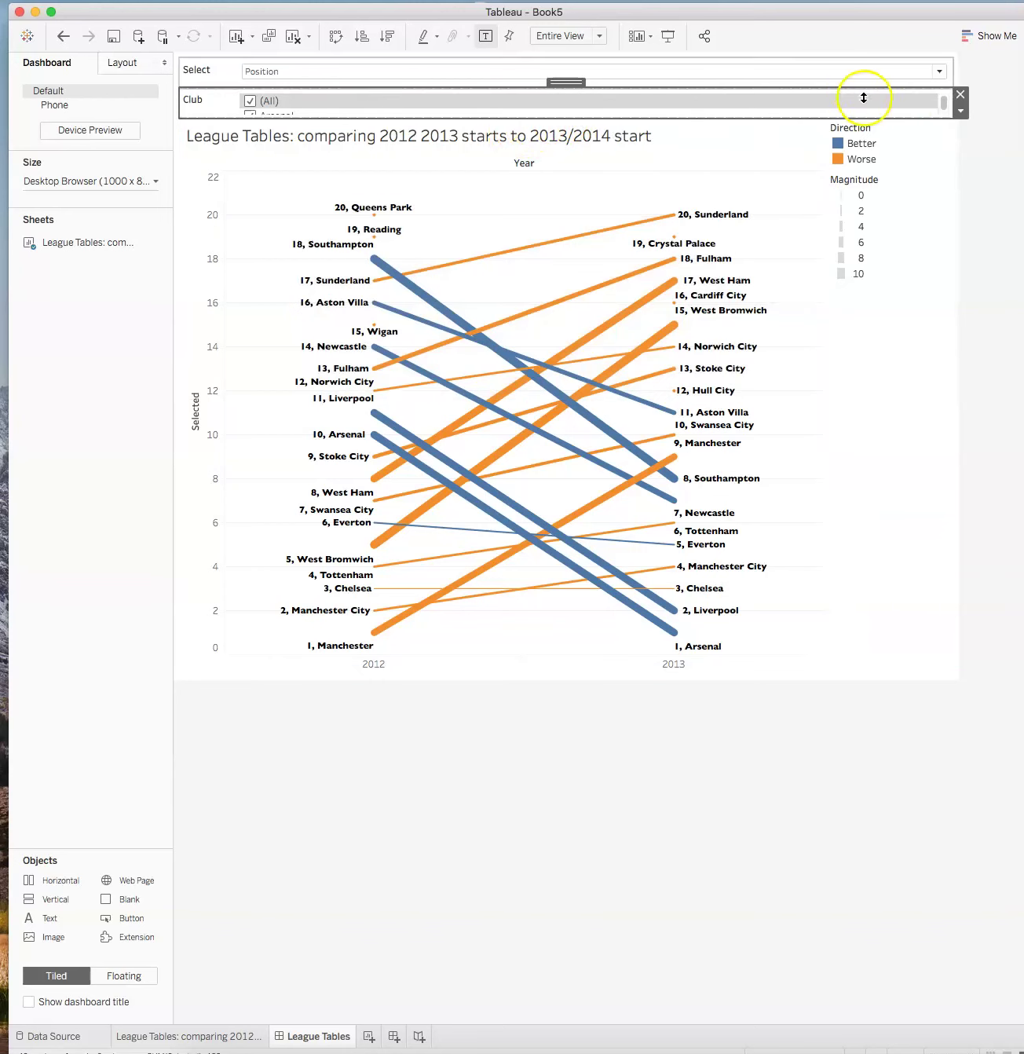
pyautogui.click(960, 112)
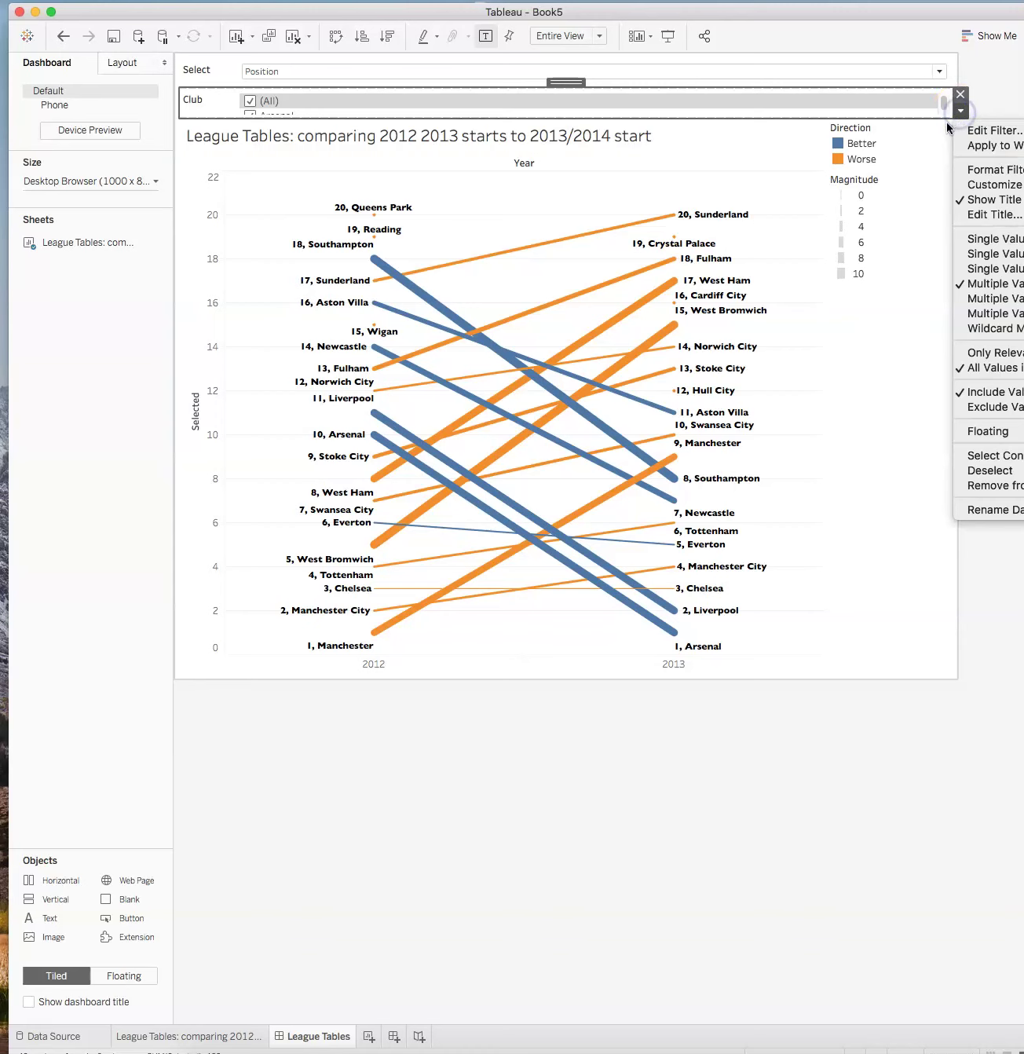
pyautogui.click(987, 254)
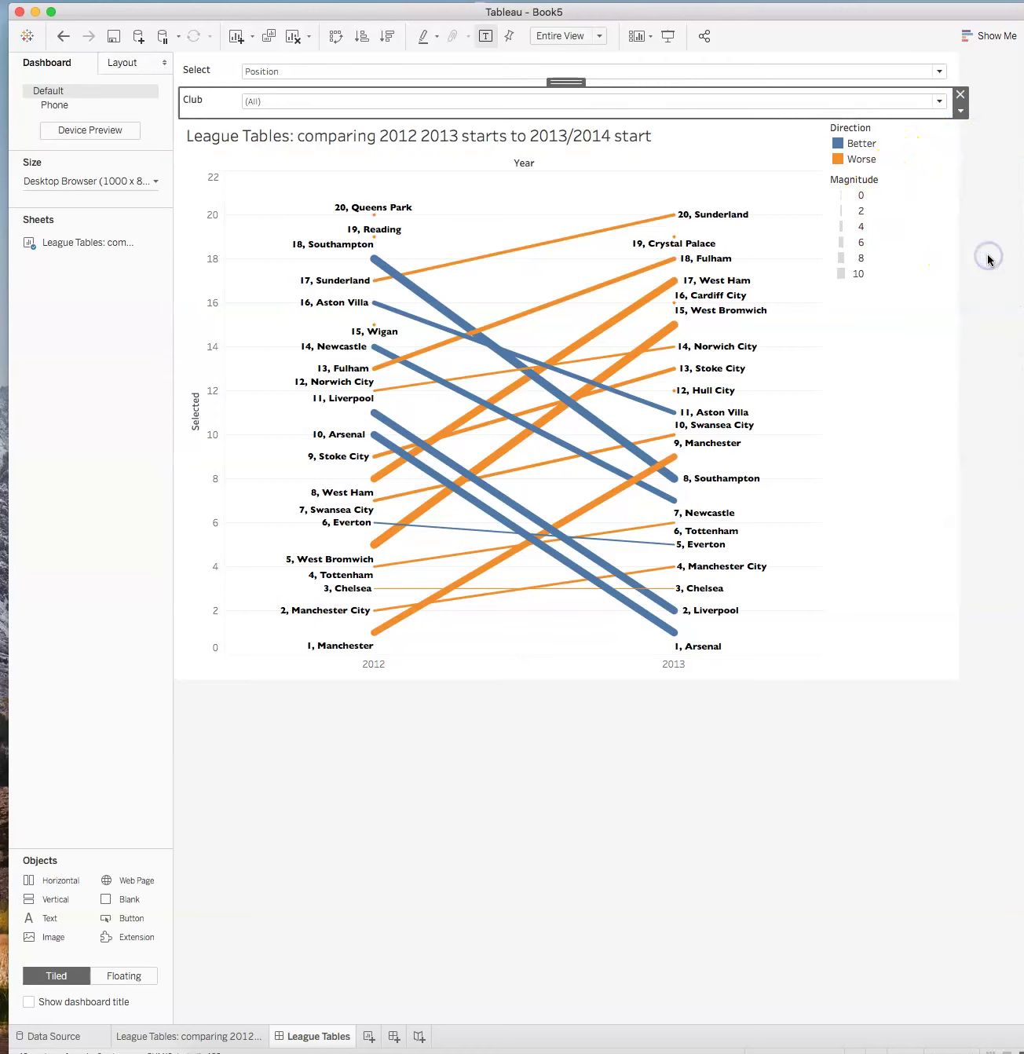
pyautogui.click(940, 102)
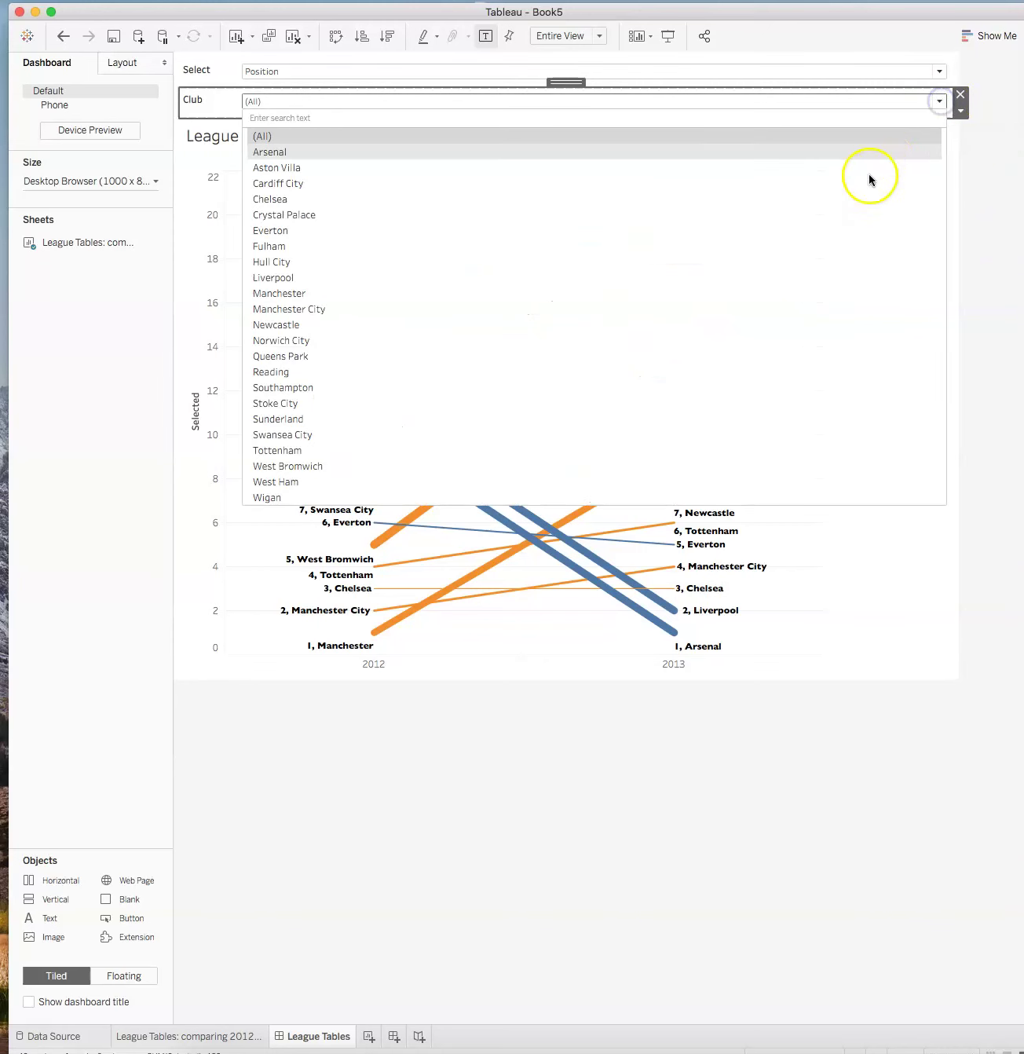
pyautogui.click(935, 100)
# Switch the Club filter to Multiple Values (dropdown) and check its club checkboxes
pyautogui.click(960, 111)
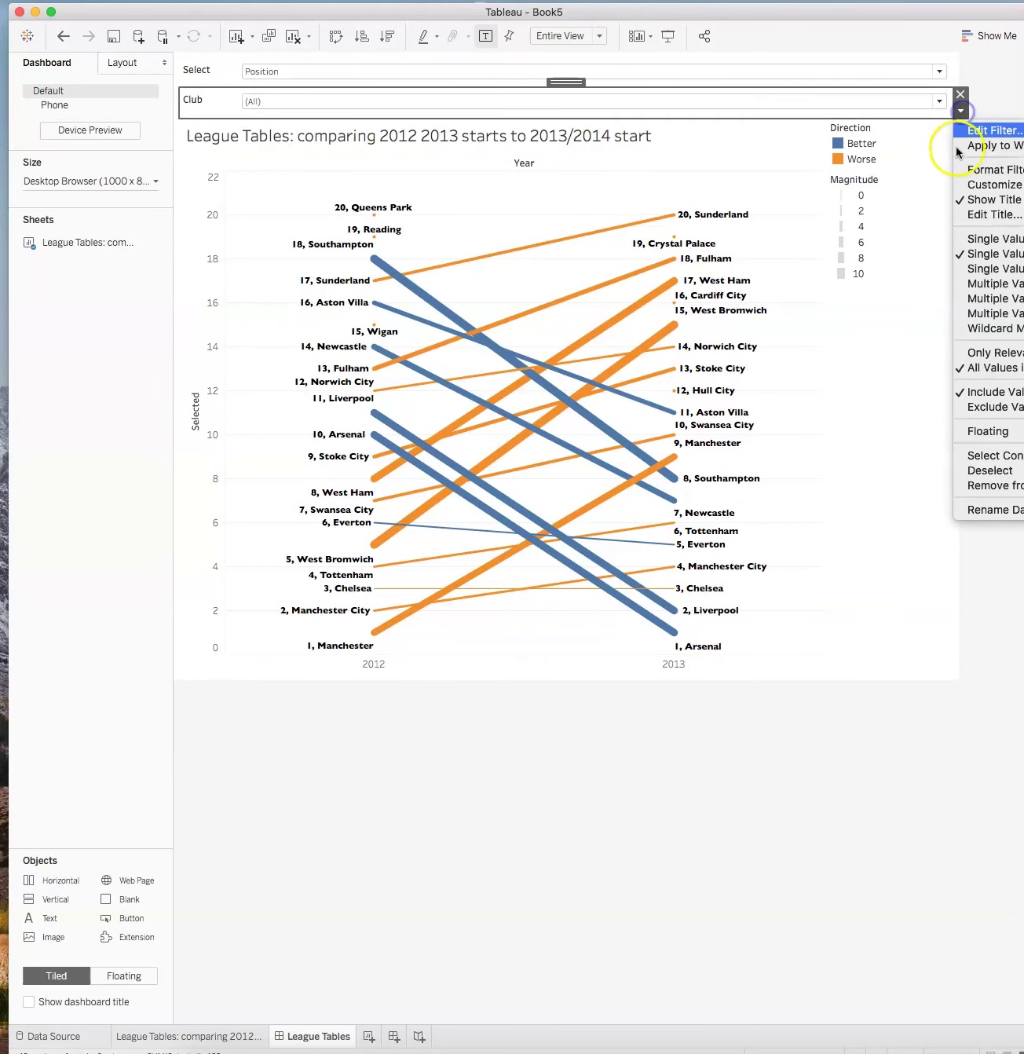
pyautogui.click(980, 300)
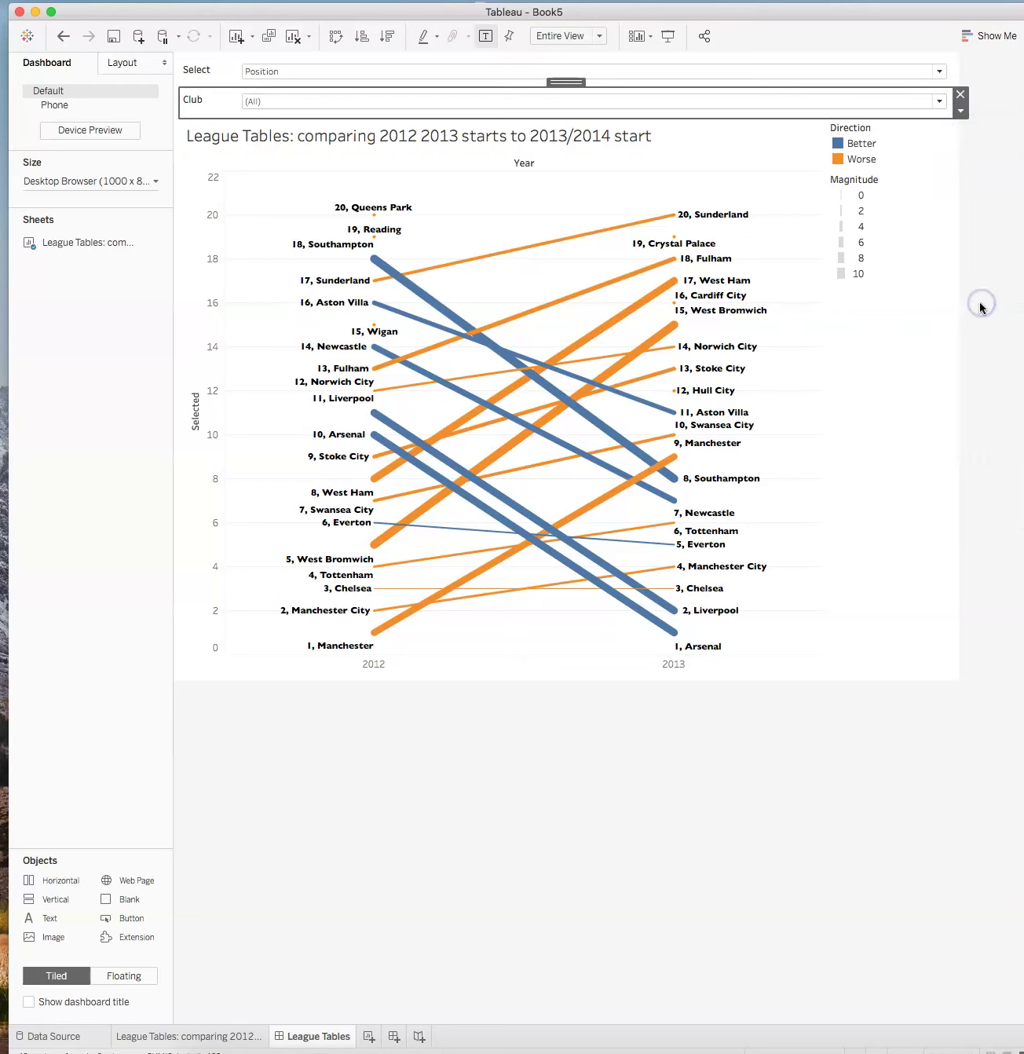
pyautogui.click(939, 101)
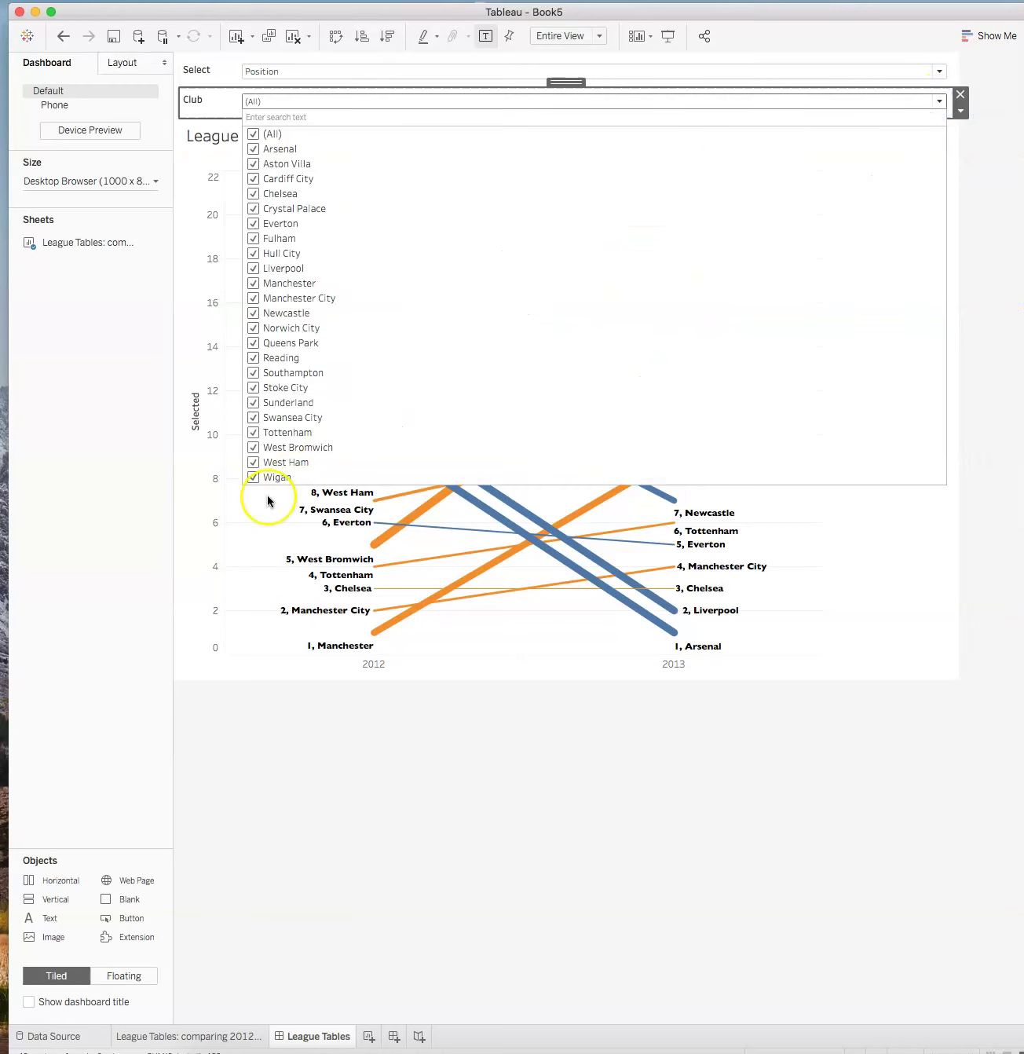
pyautogui.click(940, 101)
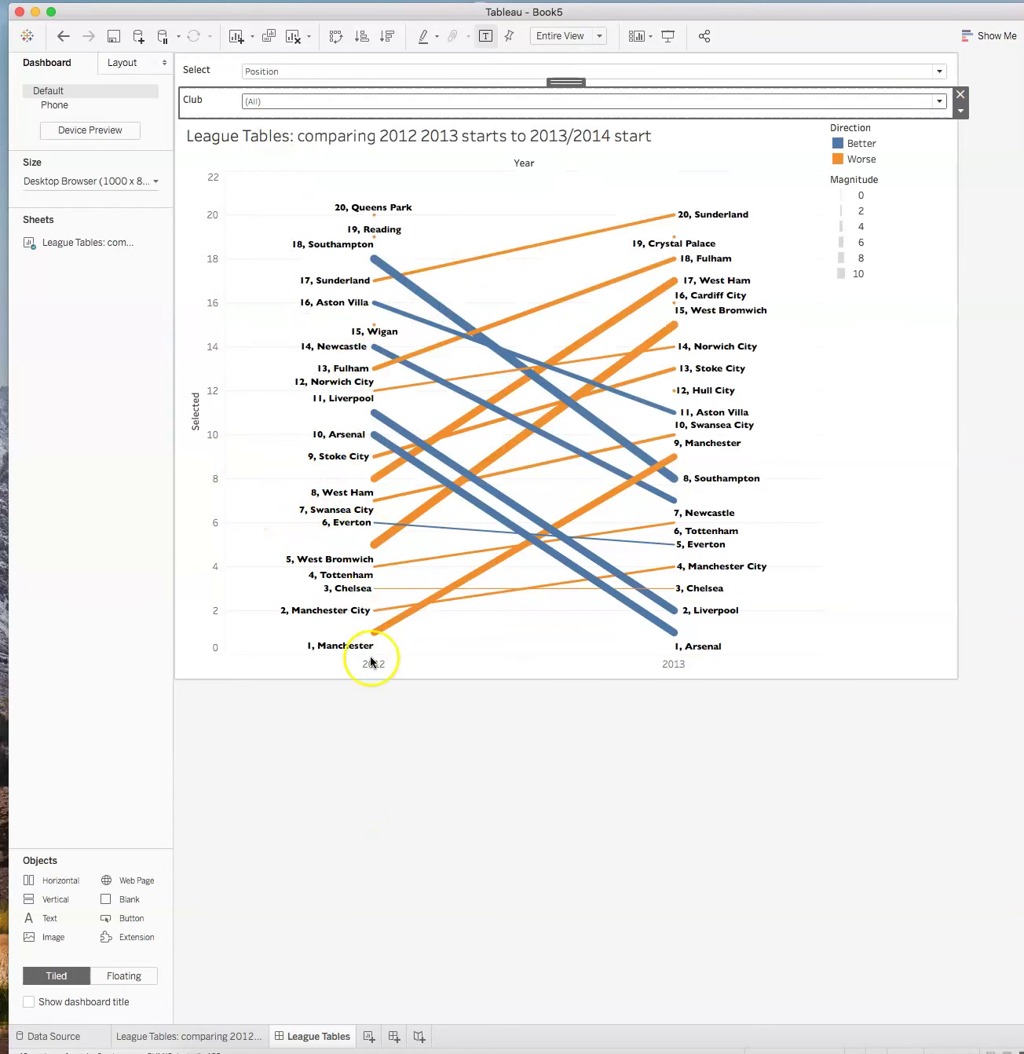
pyautogui.moveTo(440, 591)
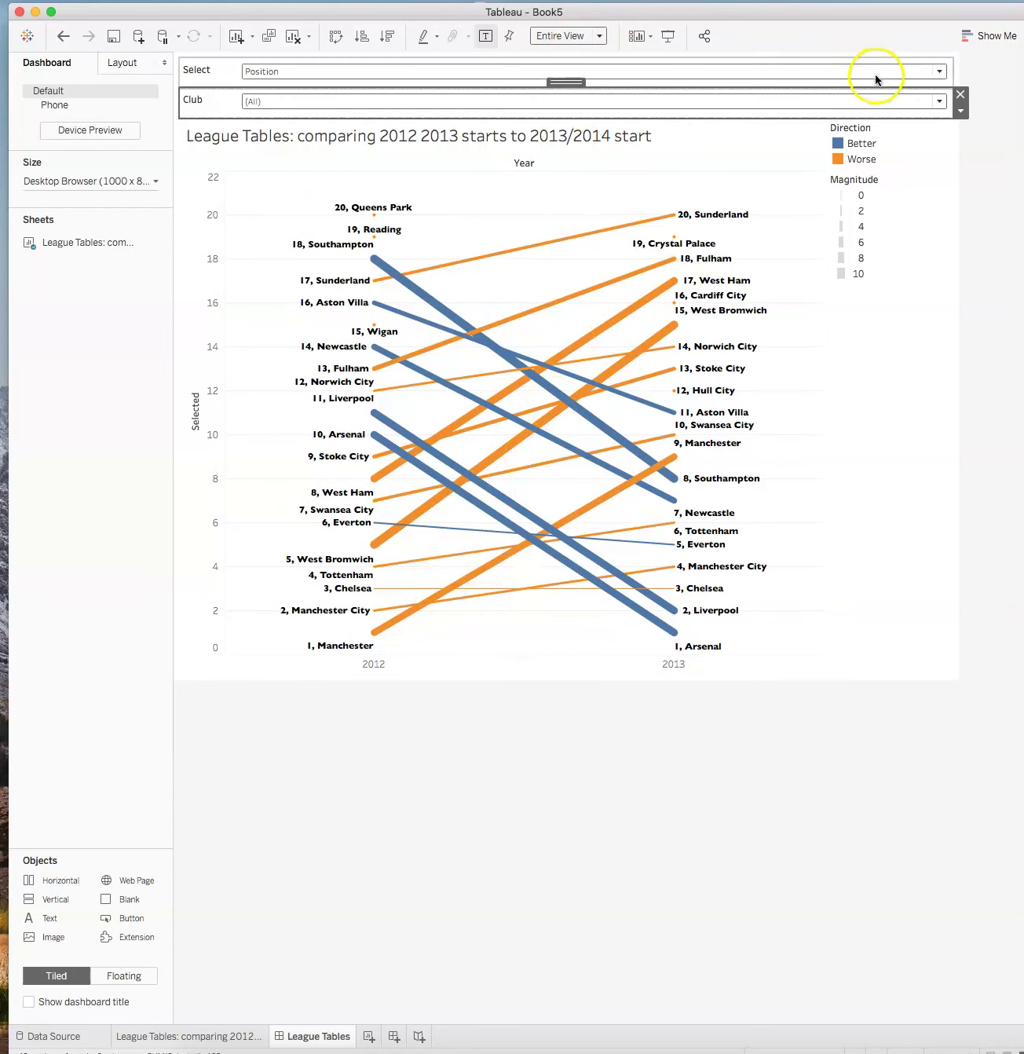
pyautogui.click(939, 72)
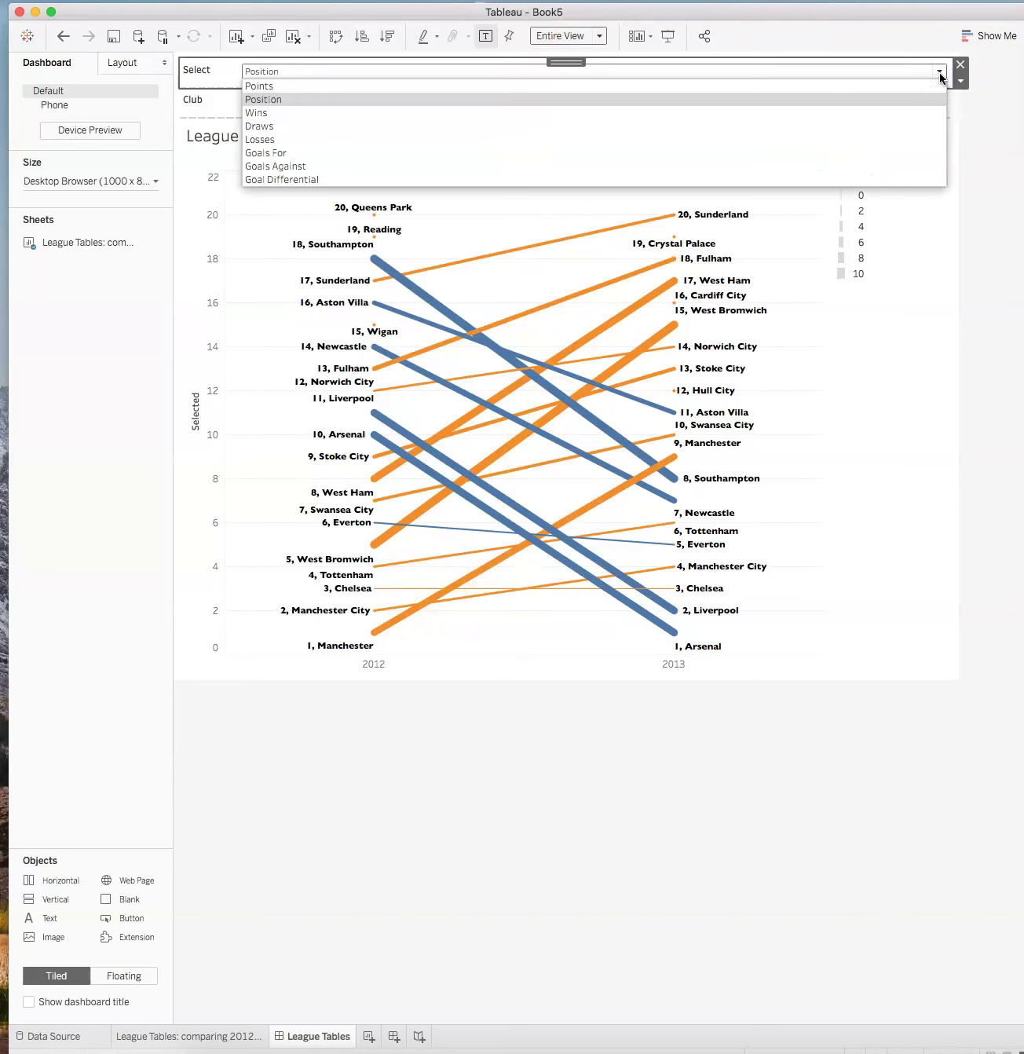
pyautogui.click(941, 72)
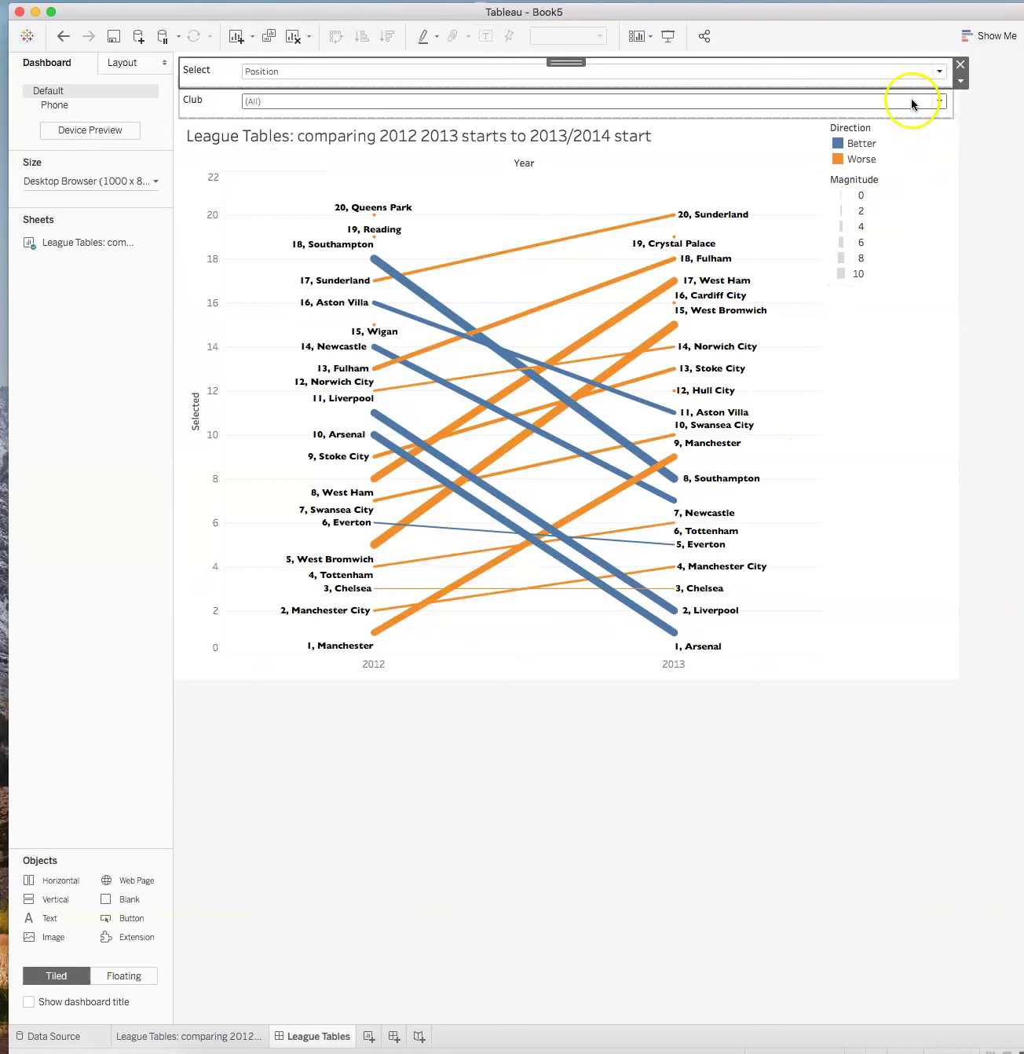
pyautogui.click(959, 81)
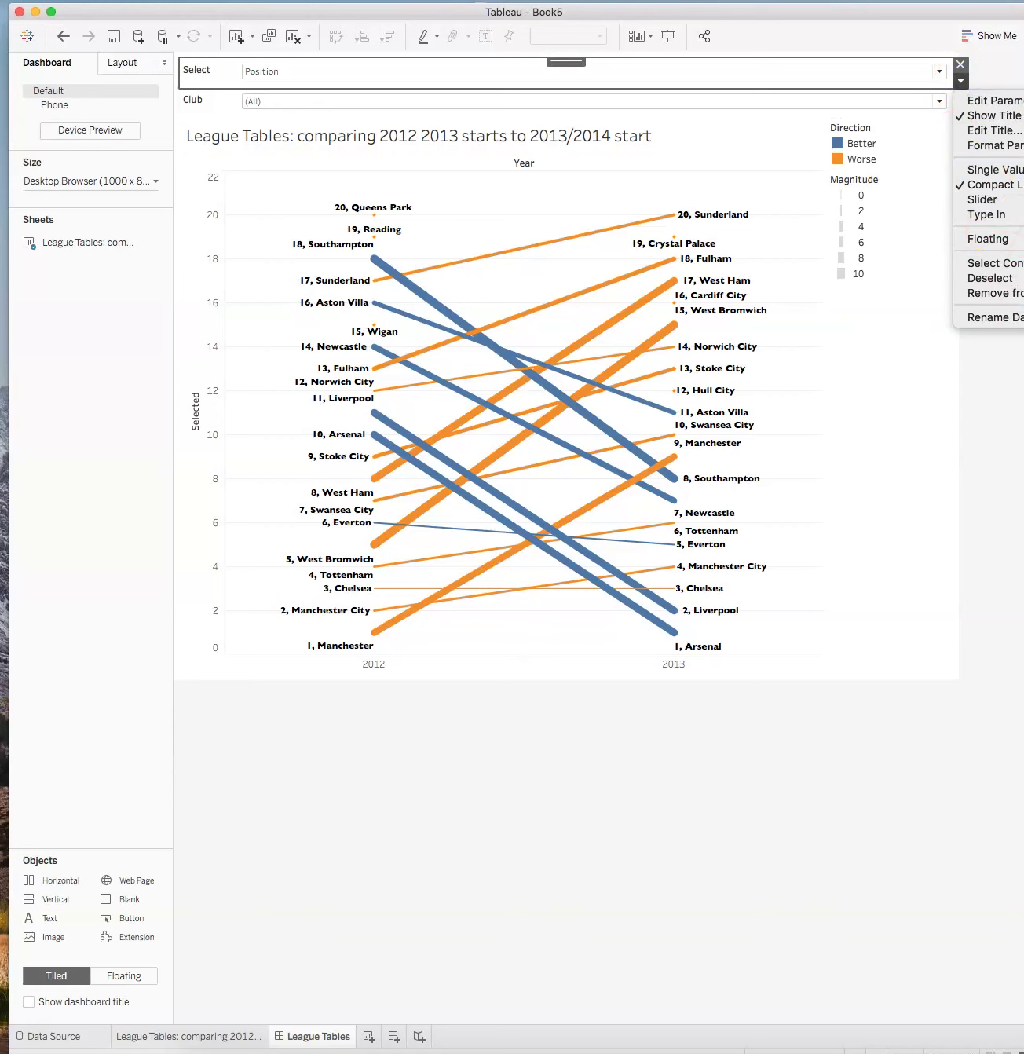
pyautogui.click(919, 212)
pyautogui.click(960, 81)
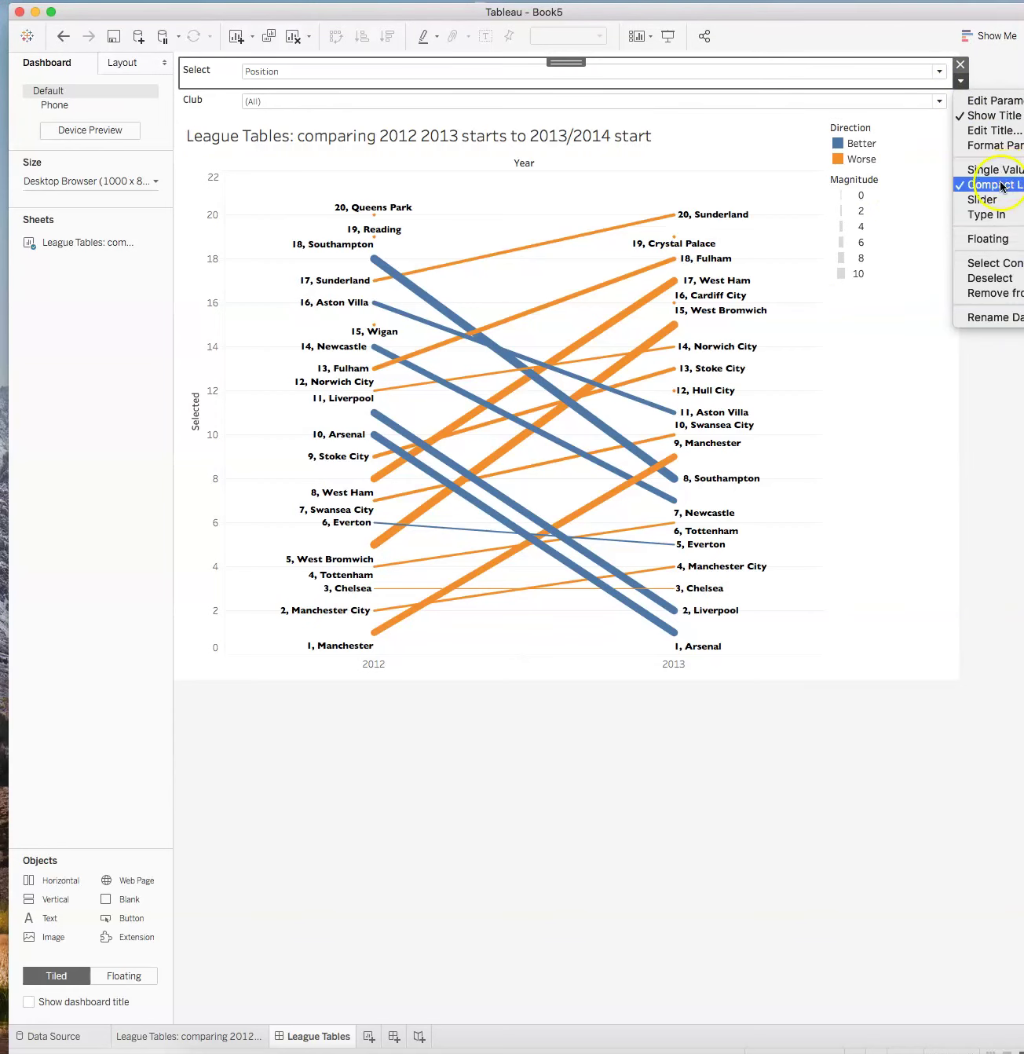
pyautogui.click(976, 448)
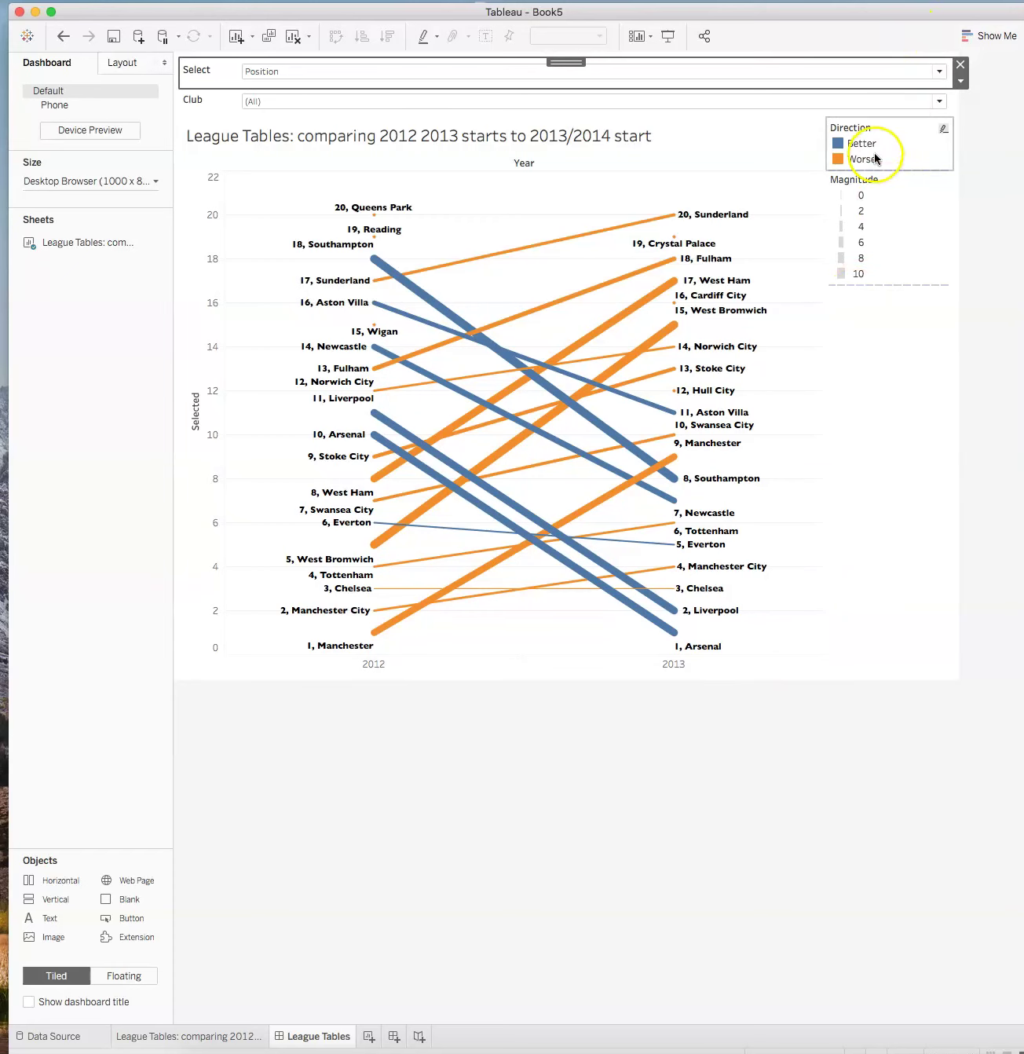
# Show the slope graph by Wins, then Goals For, and finally Goal Differential
pyautogui.click(940, 71)
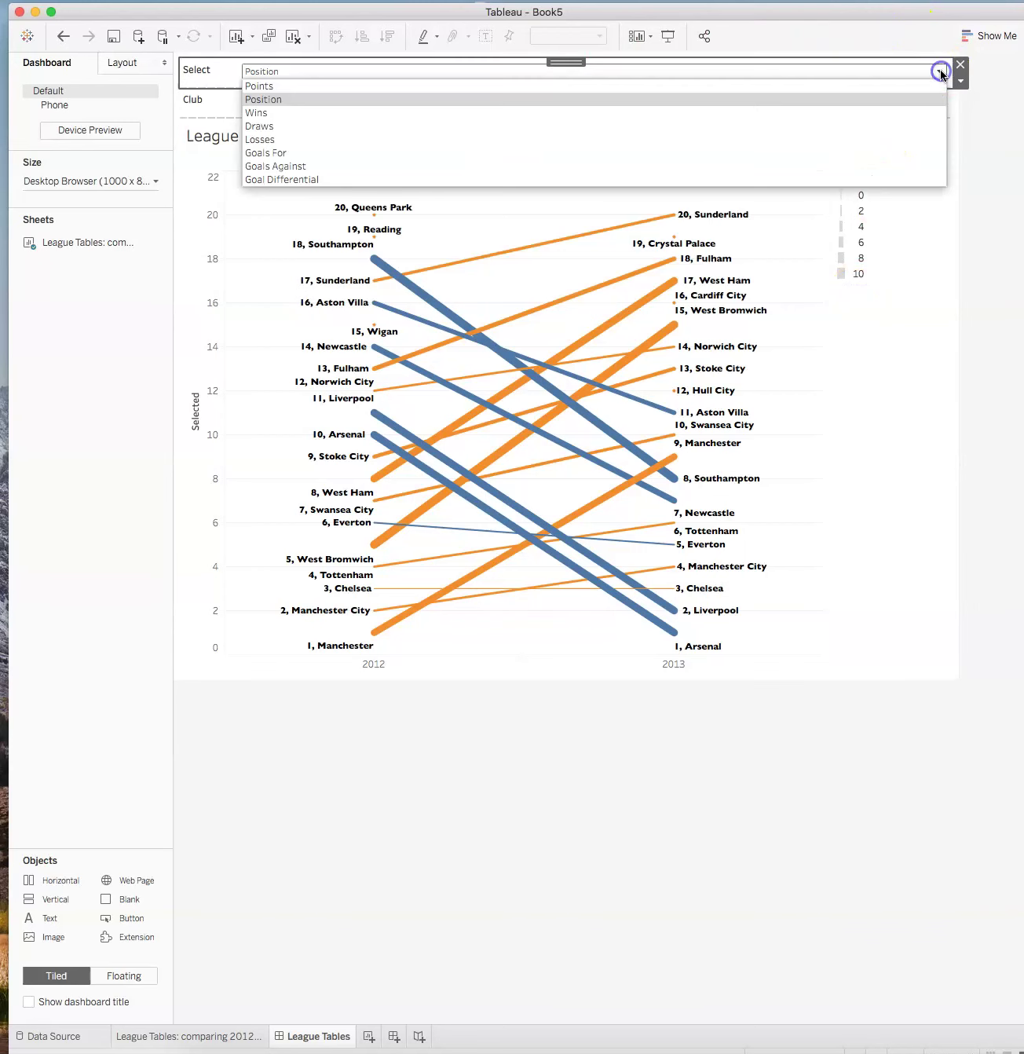
pyautogui.click(282, 112)
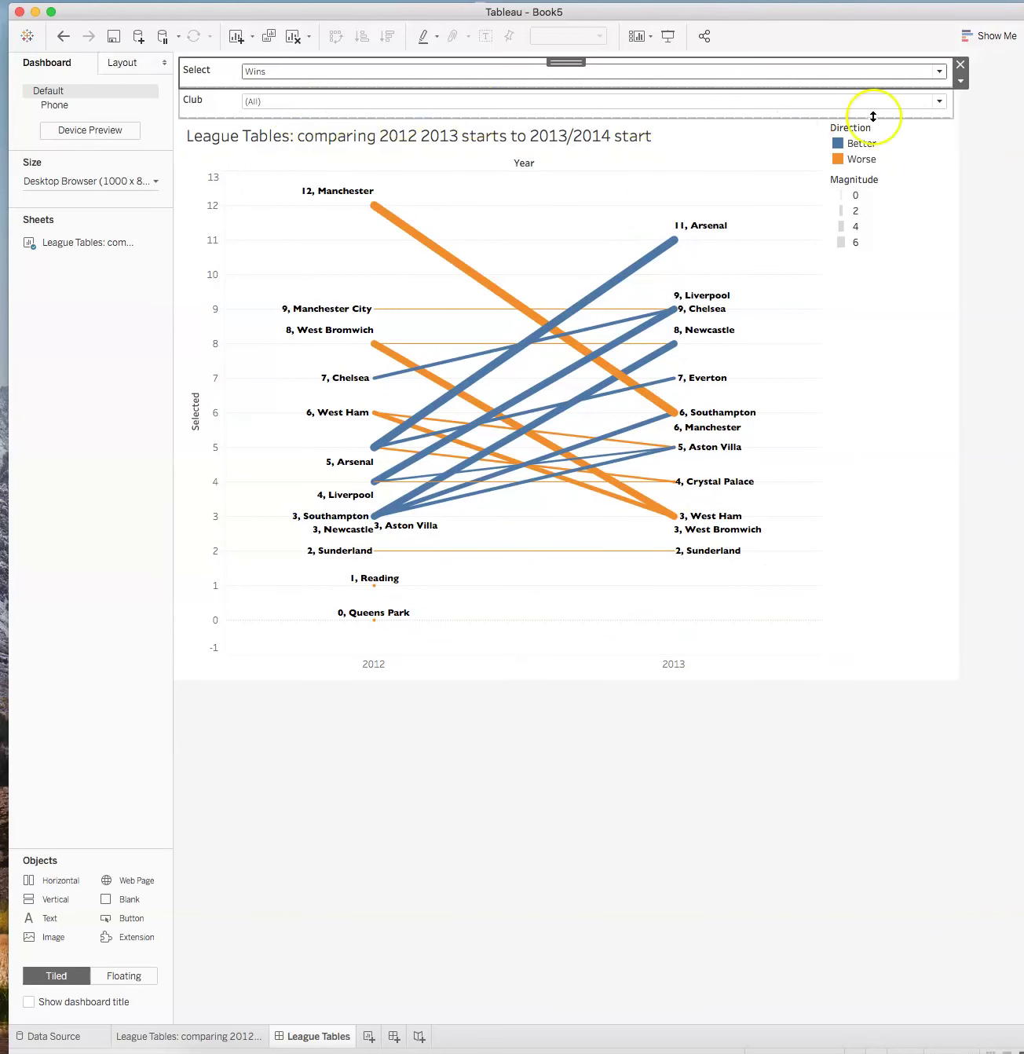
pyautogui.click(943, 77)
pyautogui.click(942, 76)
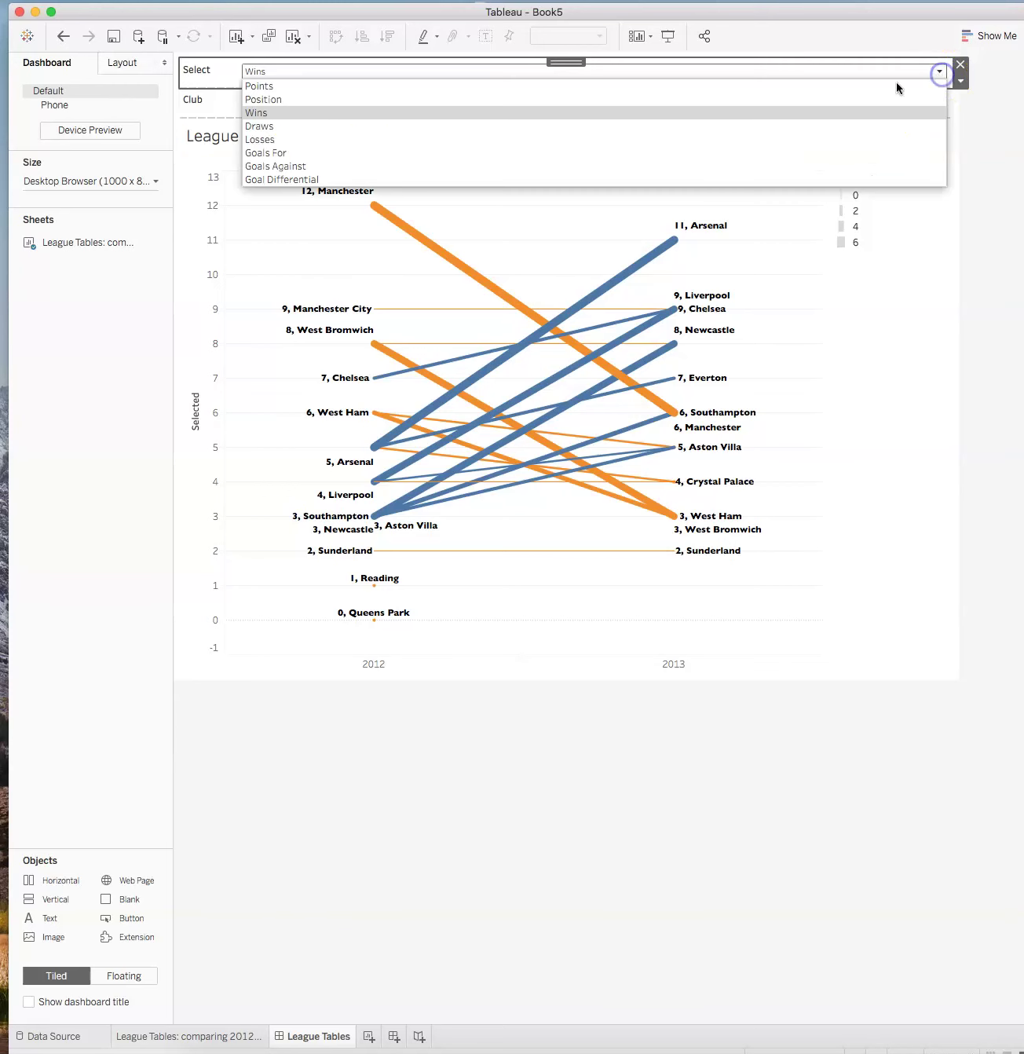
pyautogui.click(603, 155)
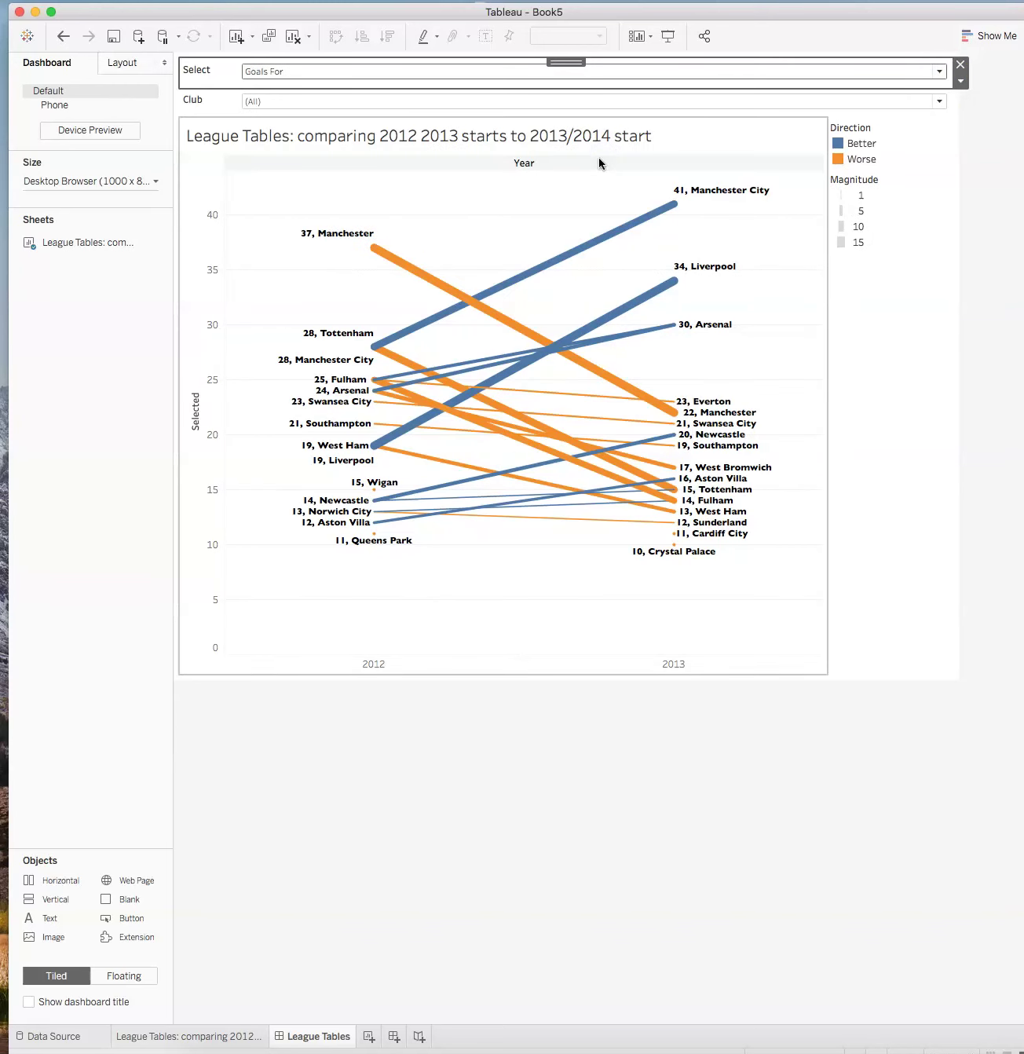
pyautogui.click(938, 72)
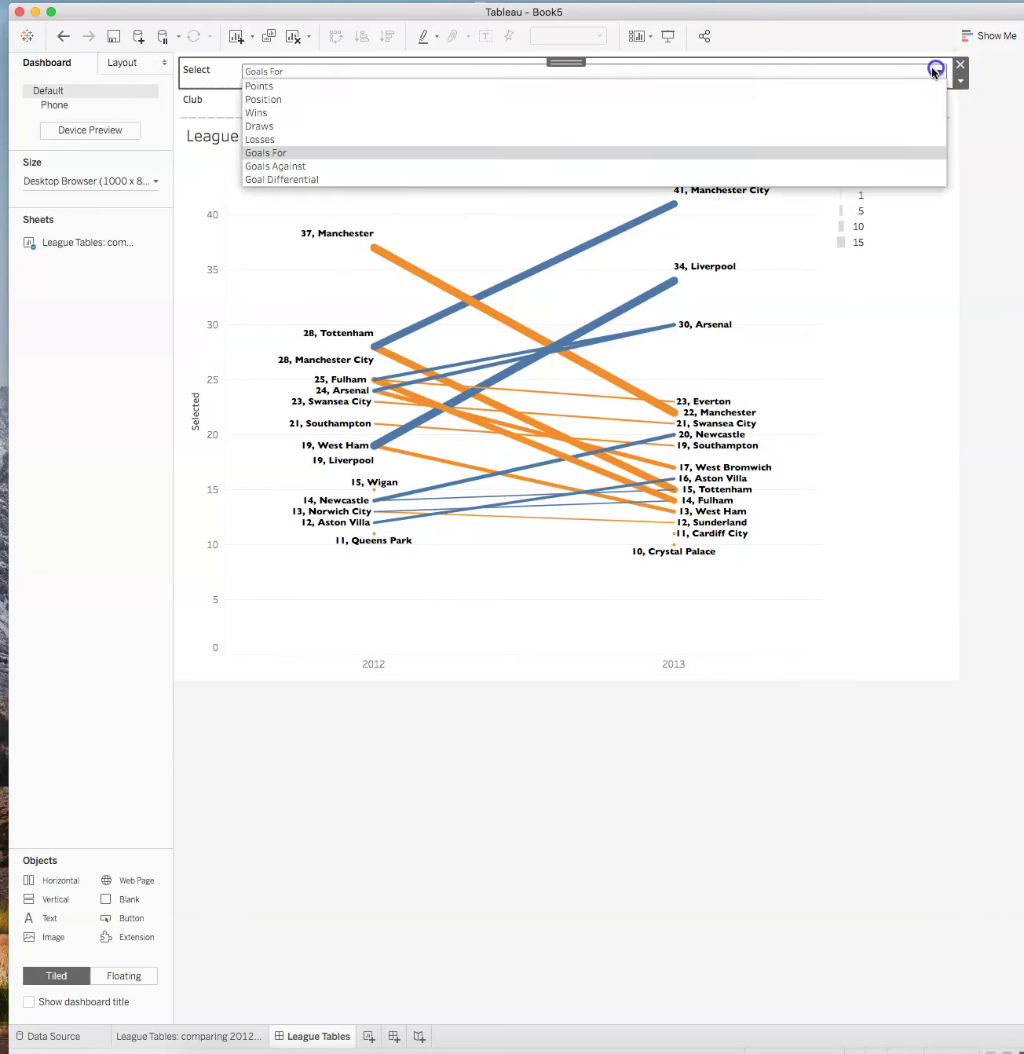
pyautogui.click(683, 179)
pyautogui.click(683, 188)
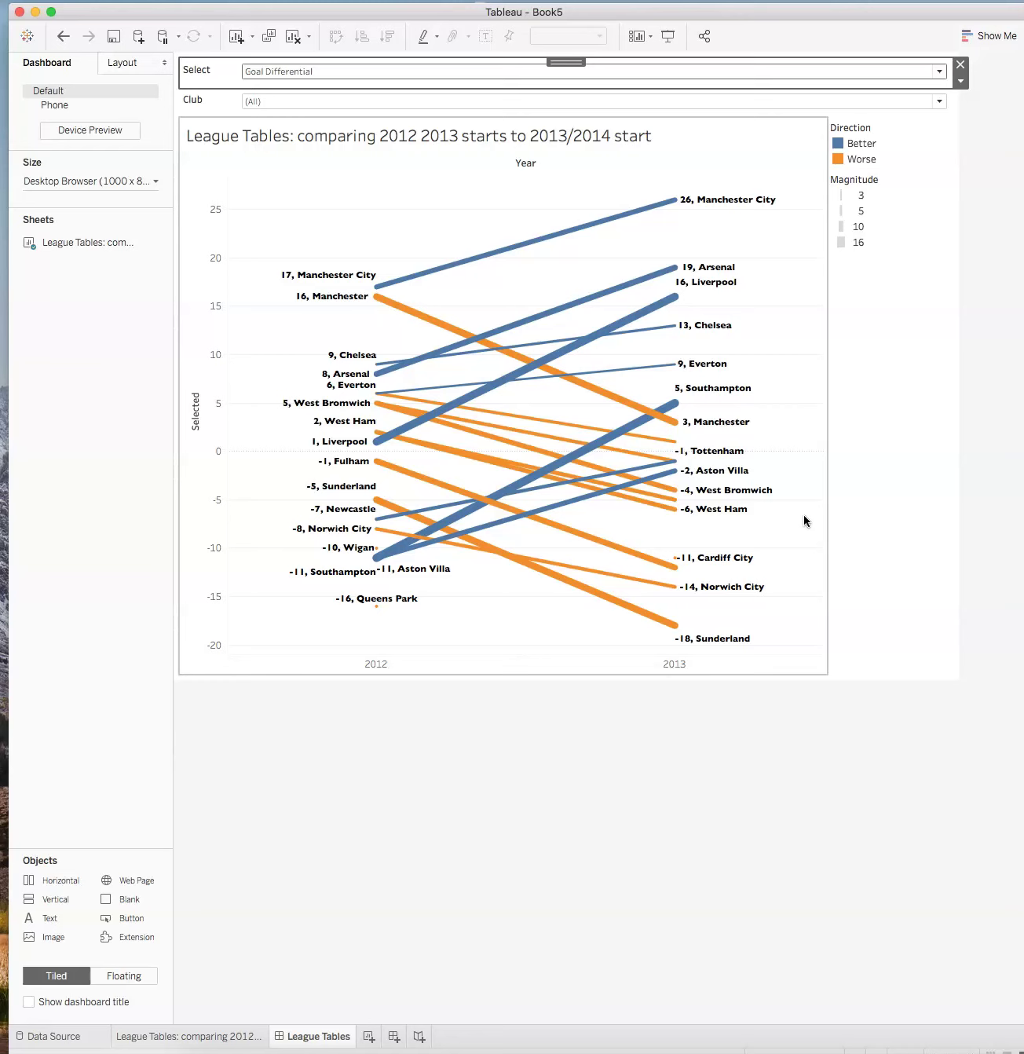
# Start Save As for the workbook and begin entering 'slo' as its name
pyautogui.click(862, 470)
pyautogui.click(780, 91)
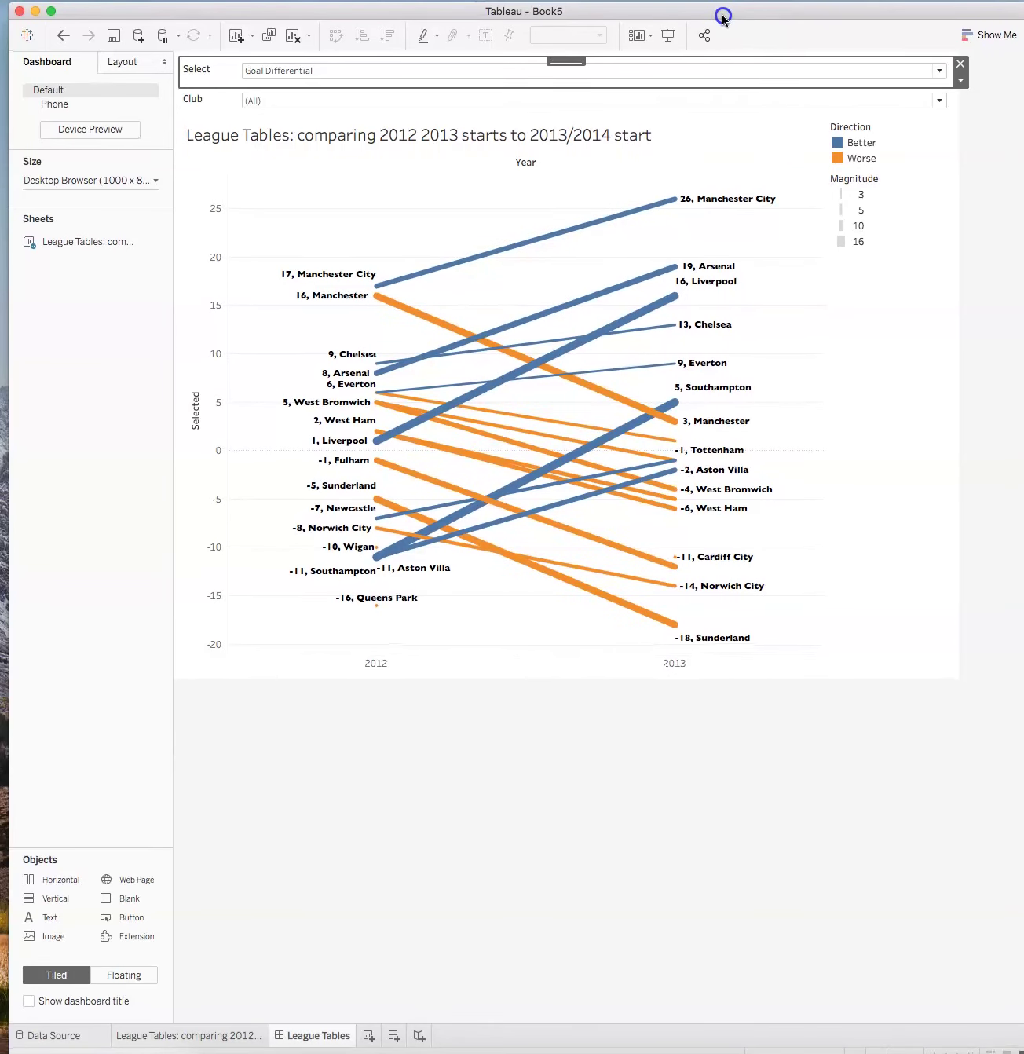
pyautogui.click(102, 0)
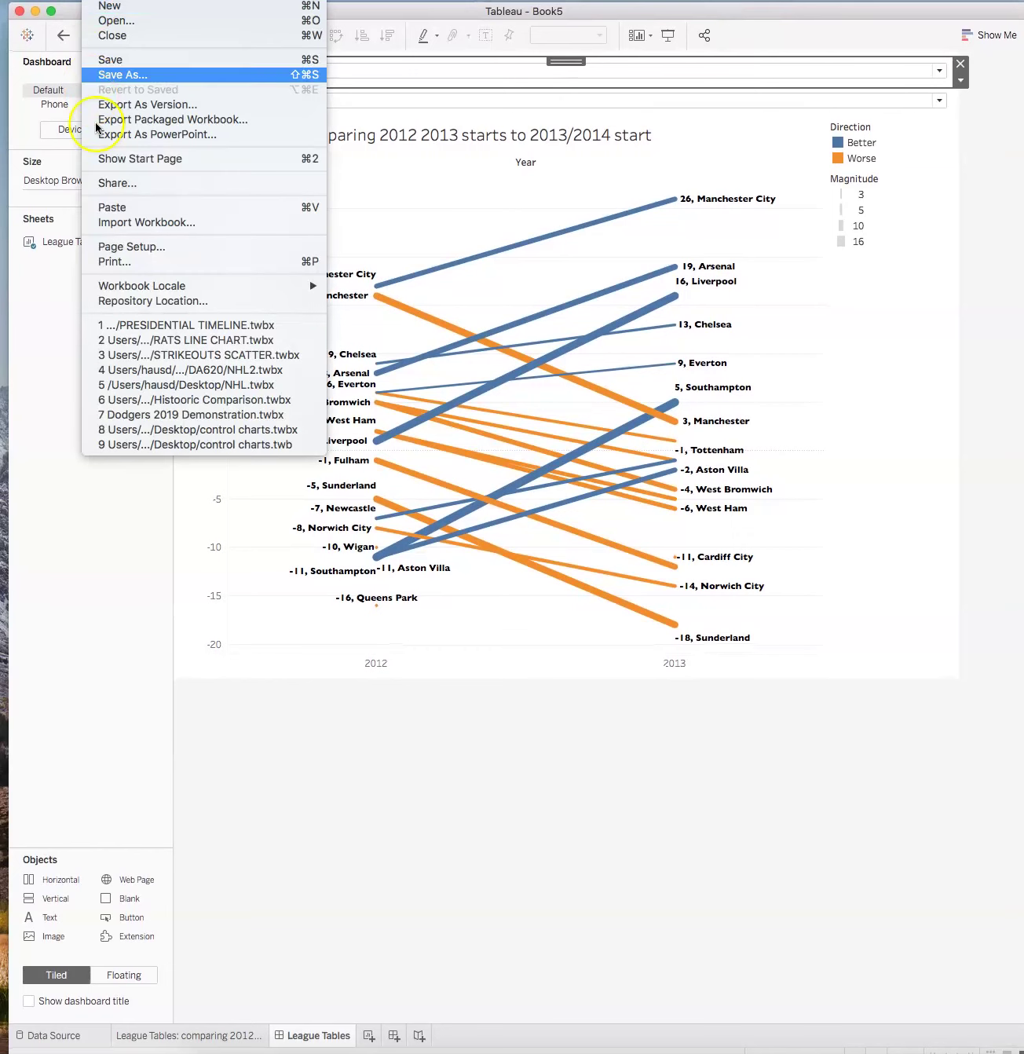
pyautogui.click(108, 74)
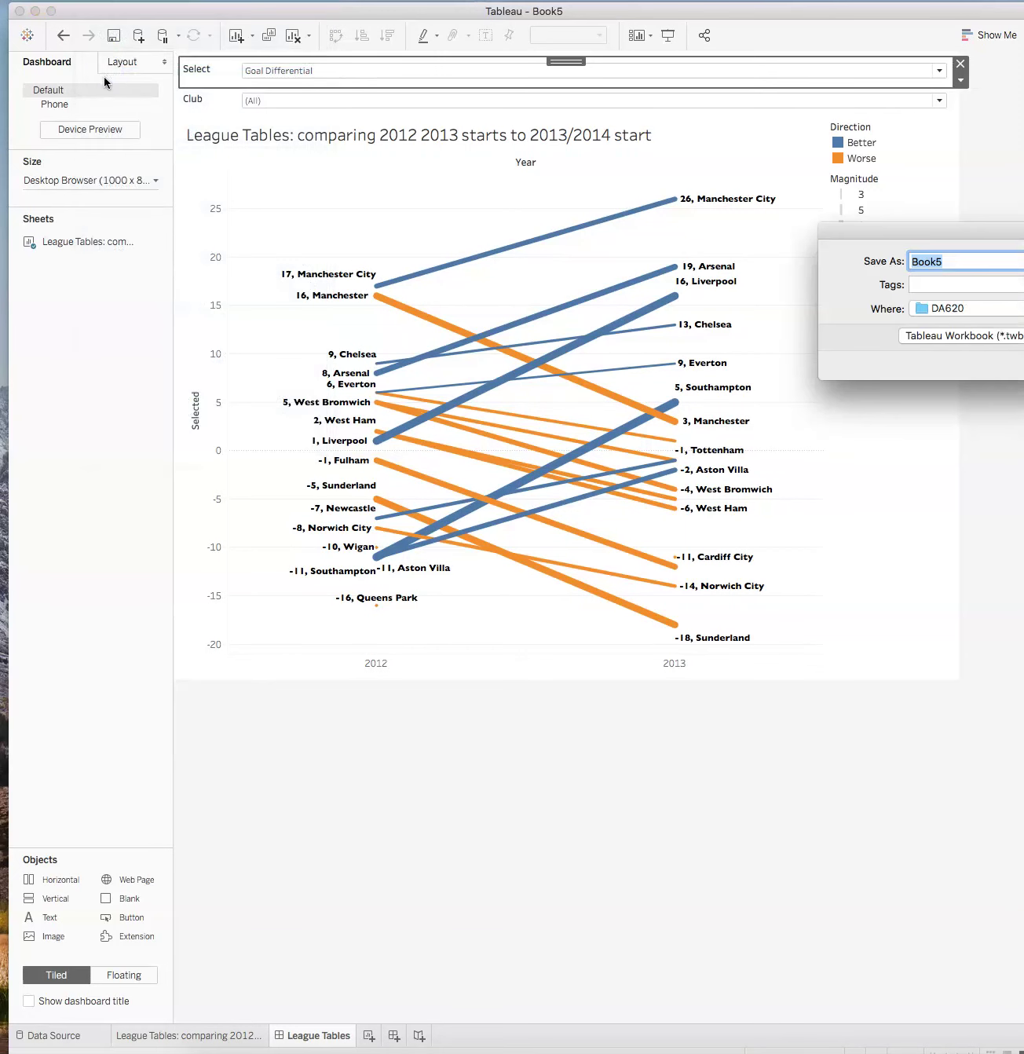
pyautogui.write('slopegraph')
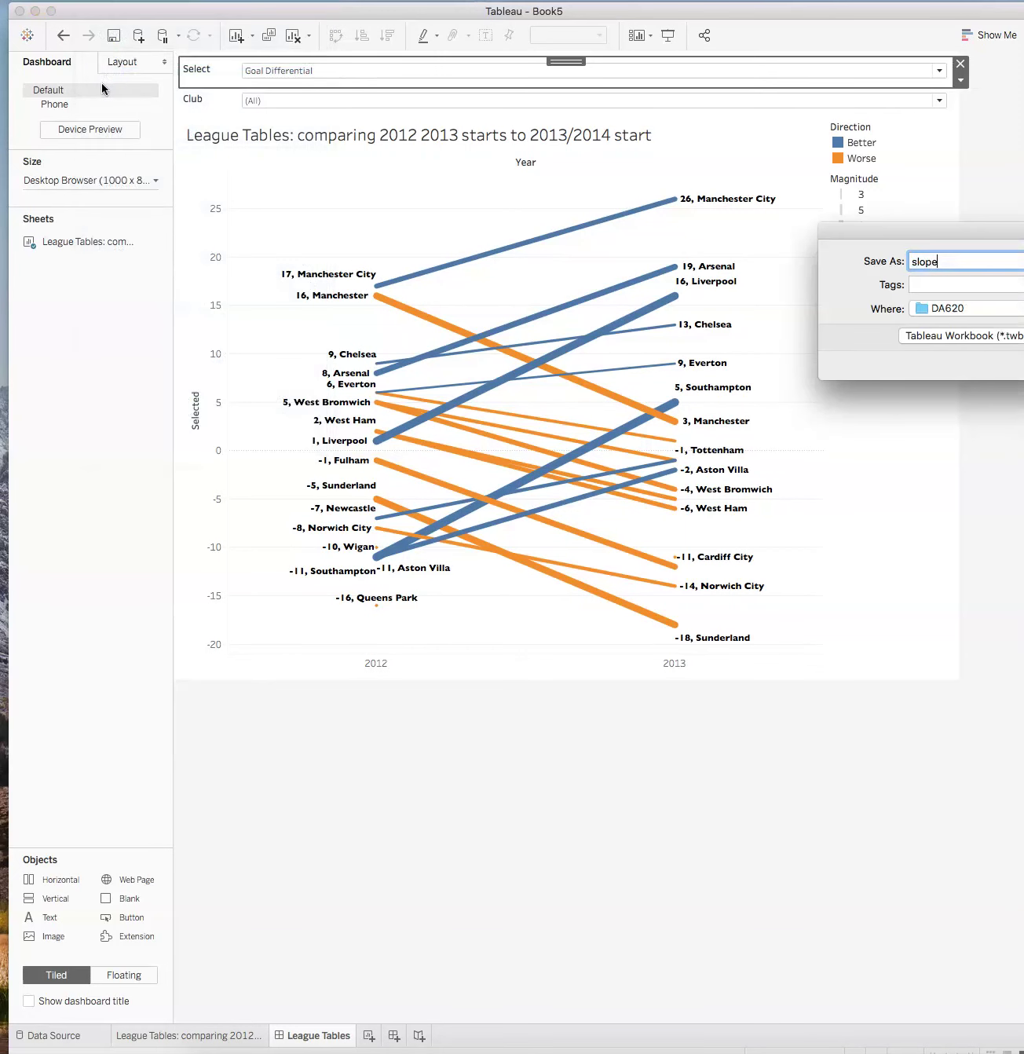